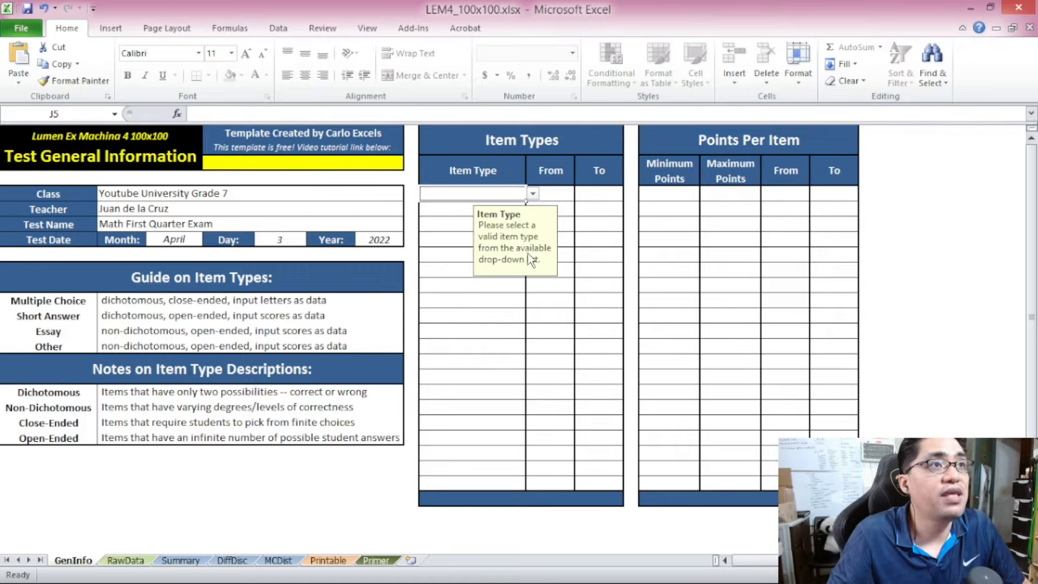
Step: Fill the first Item Types row with Multiple Choice, covering items 1 to 60
left_click(532, 195)
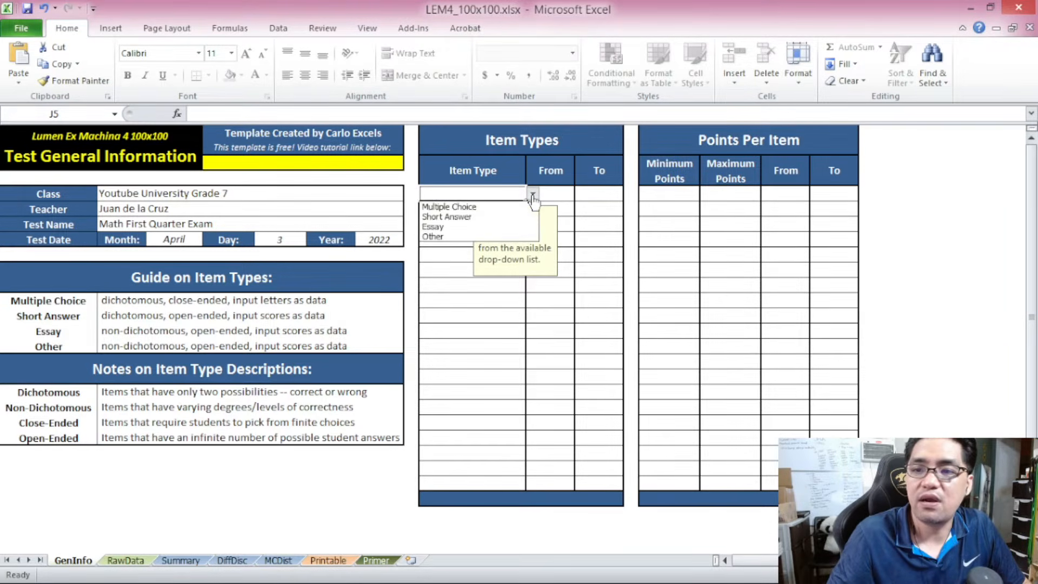
left_click(497, 207)
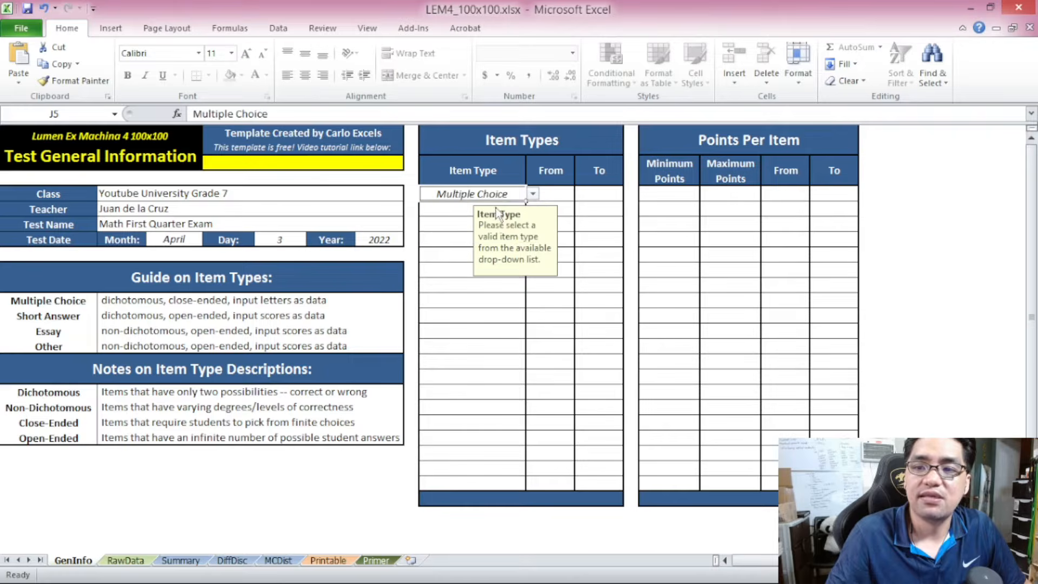
left_click(497, 171)
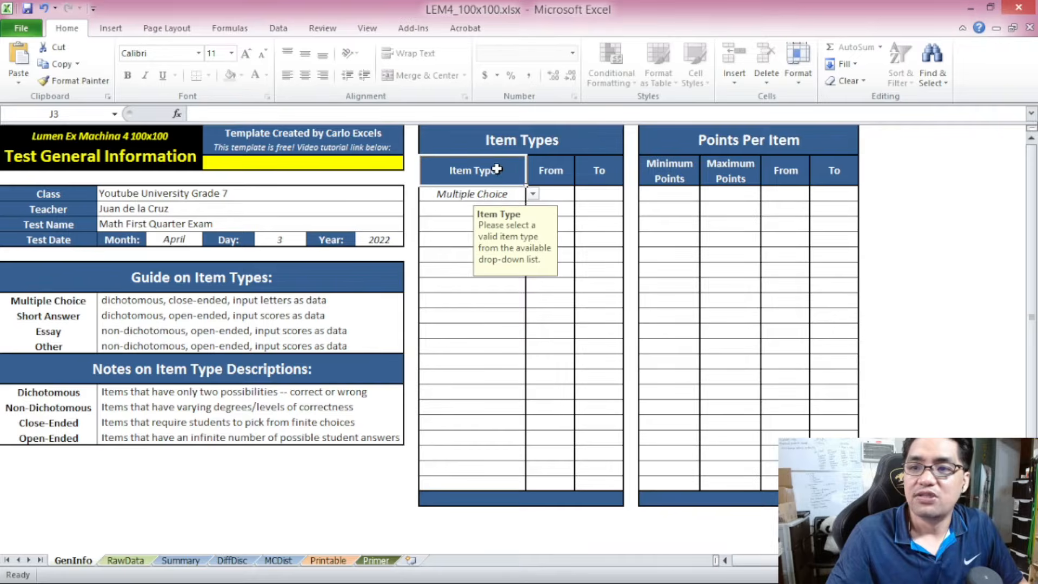
left_click(490, 197)
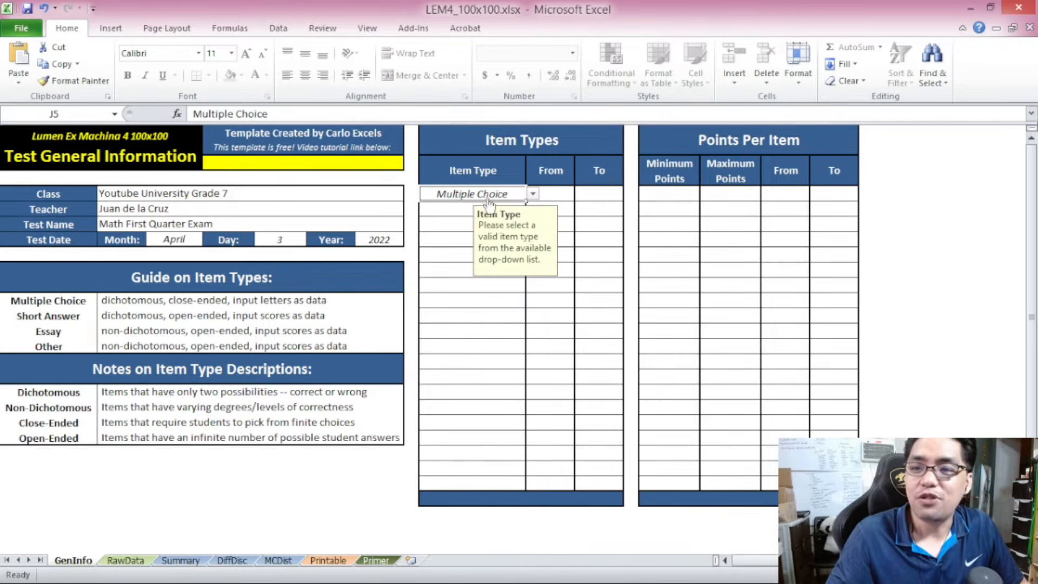
left_click(564, 194)
type("1")
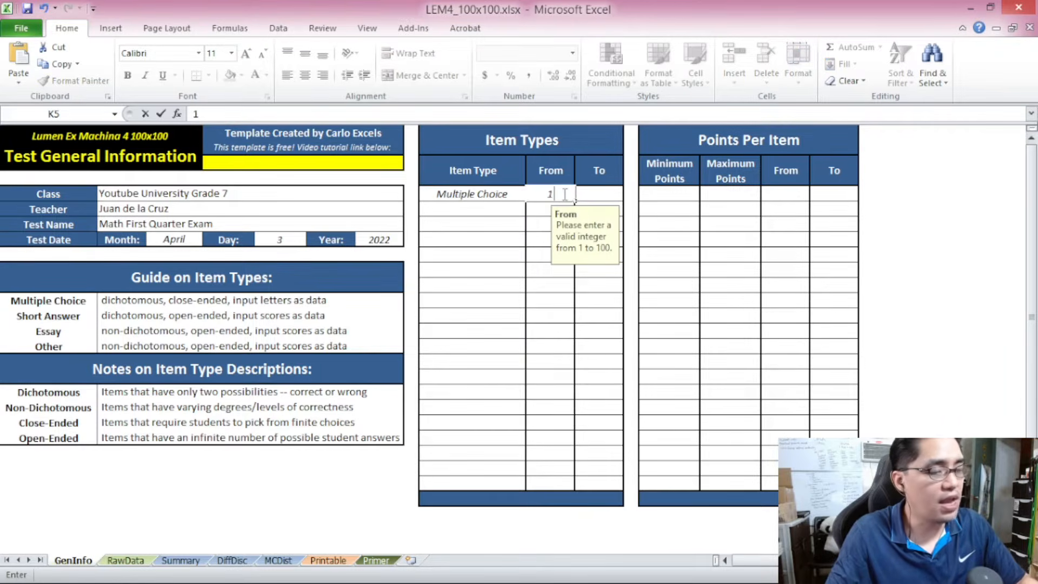
left_click(590, 197)
type("60")
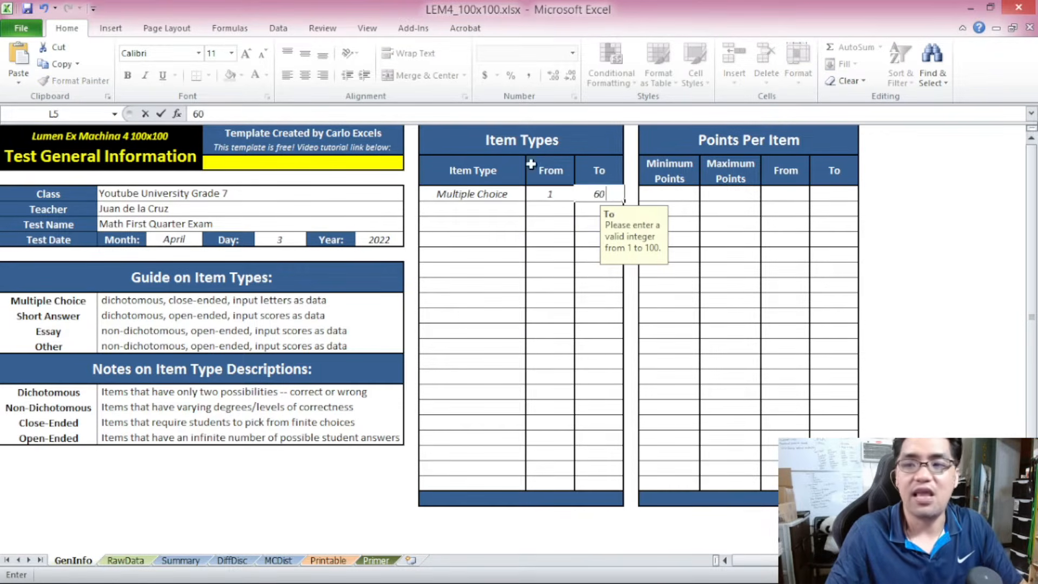
left_click(521, 151)
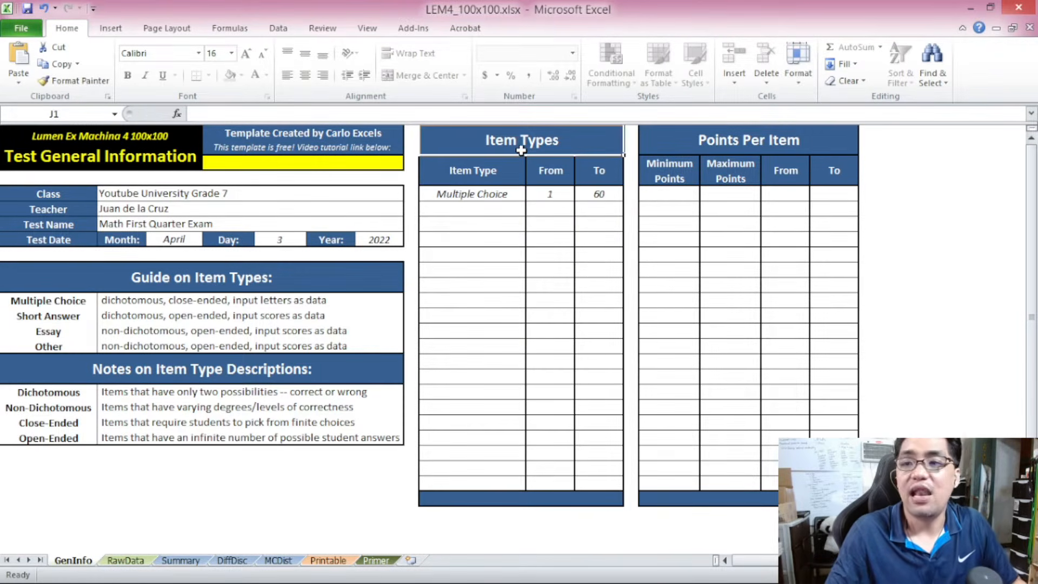
Step: Add a second Item Types row for Multiple Choice, from item 61 to item 80
left_click(463, 208)
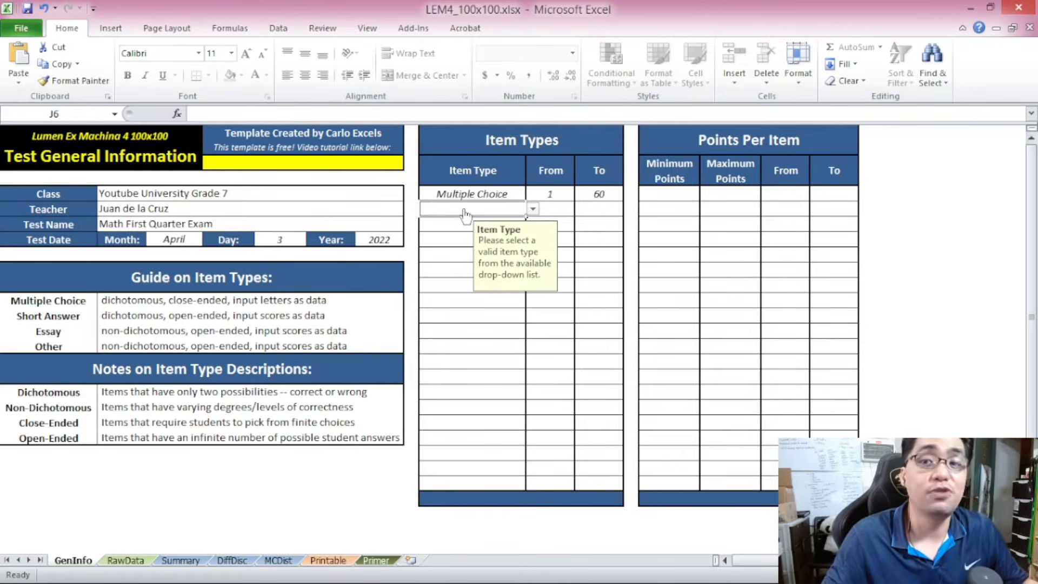
left_click(533, 209)
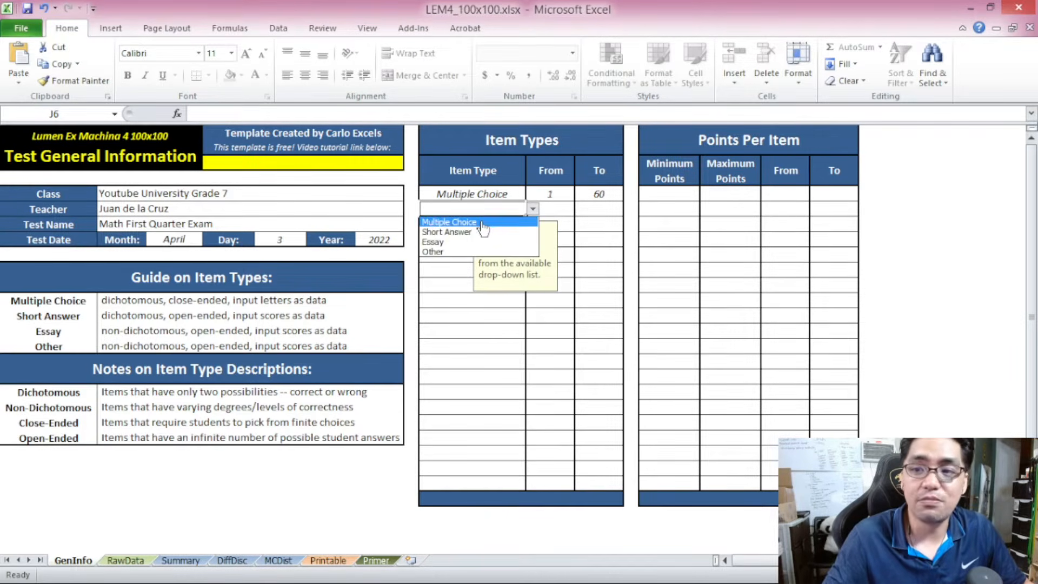
left_click(474, 222)
left_click(552, 208)
type("6")
left_click(587, 205)
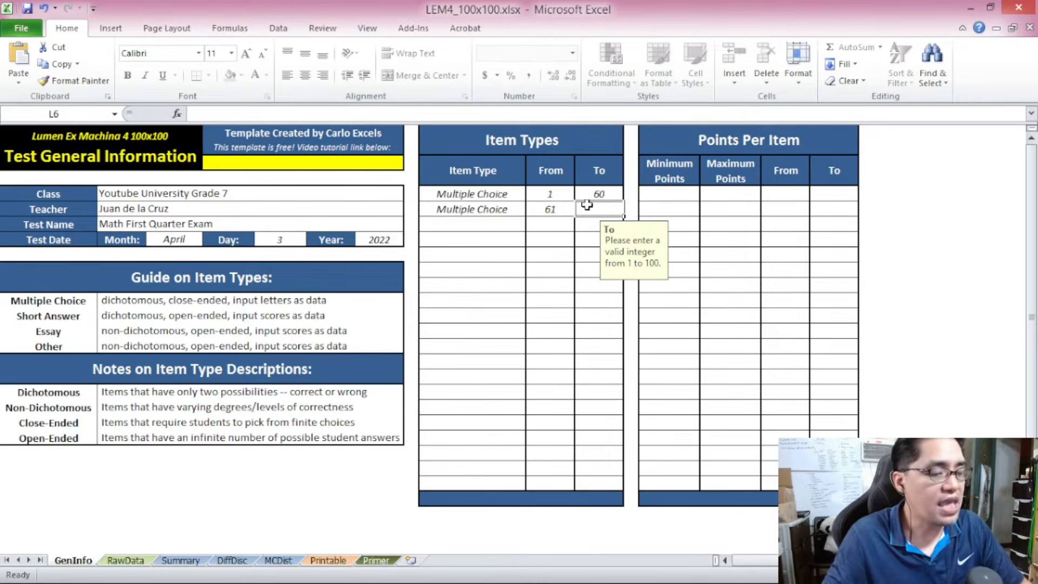
type("80")
left_click(534, 266)
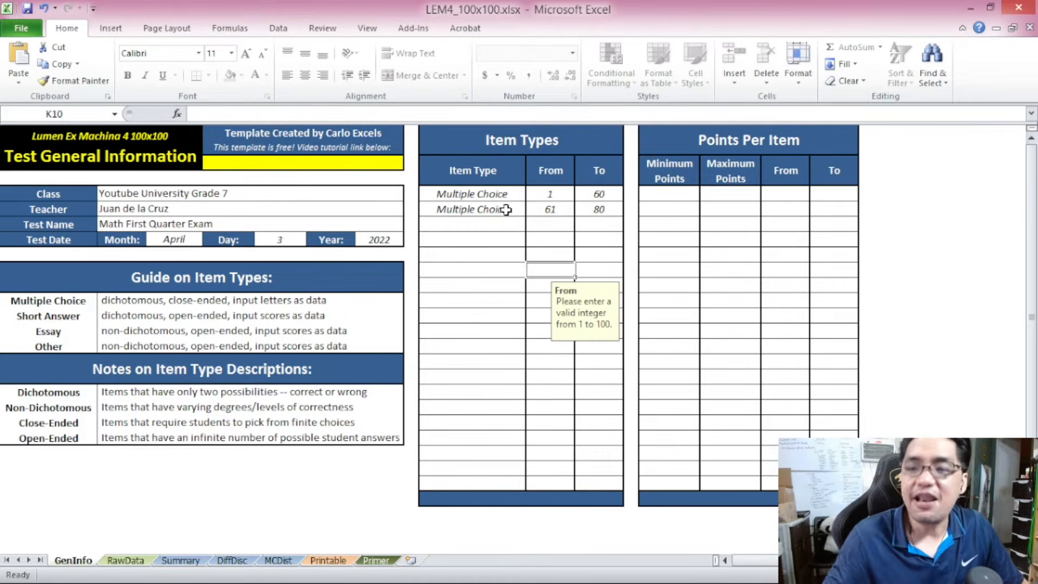
Step: Clear the second Multiple Choice row together with its From and To values
left_click_drag(506, 210, 589, 237)
key("Delete")
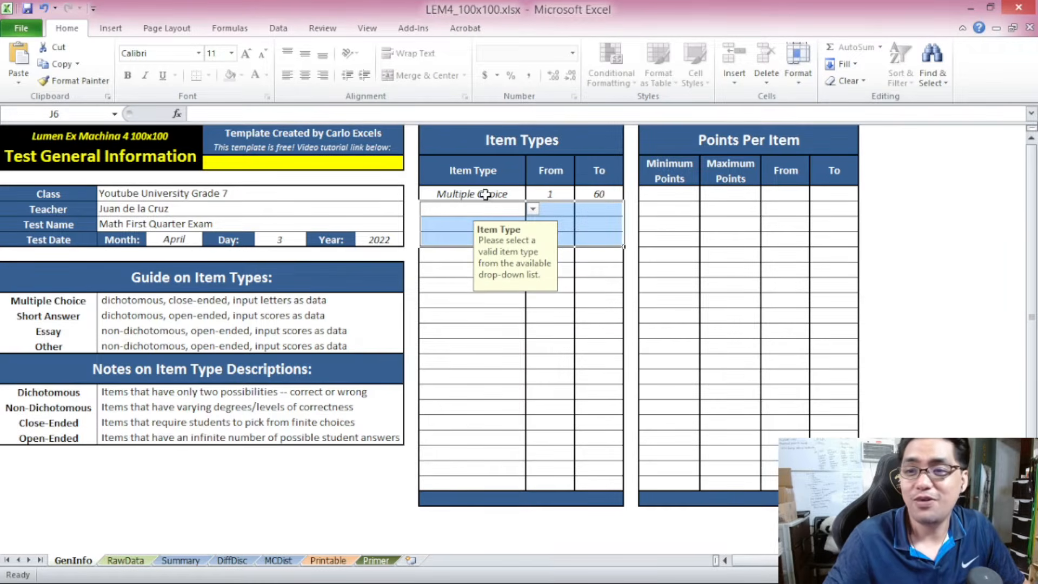
left_click(460, 281)
left_click(476, 214)
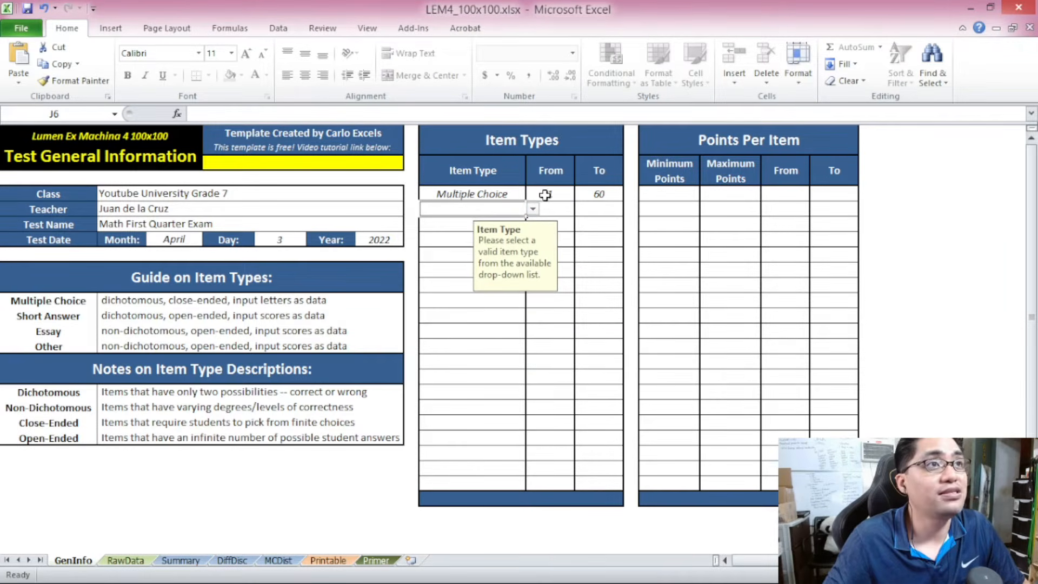
Step: Try 80 as the To value of the first Multiple Choice row and set it back to 60
left_click(605, 196)
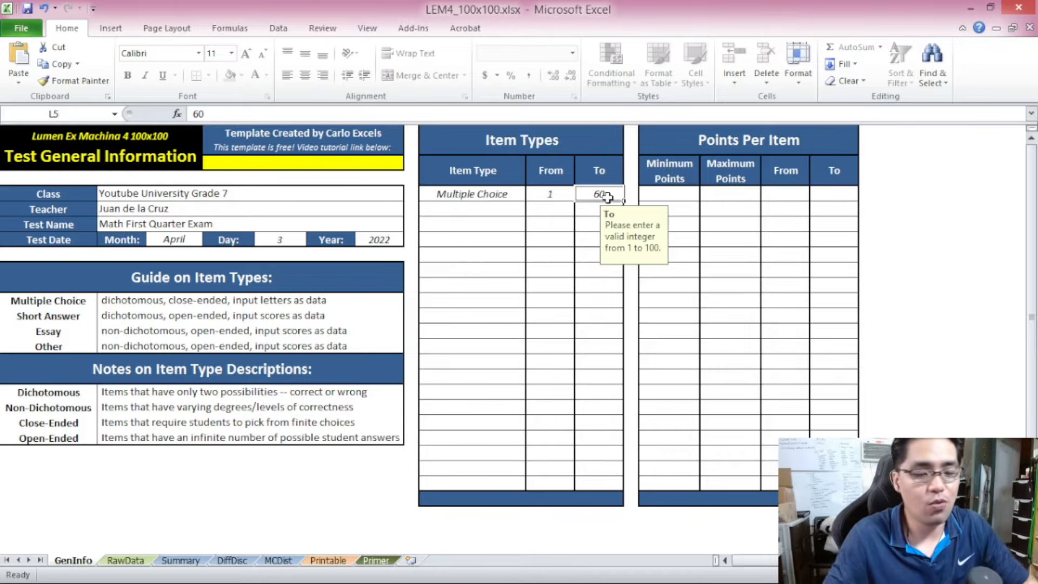
type("80")
left_click(552, 256)
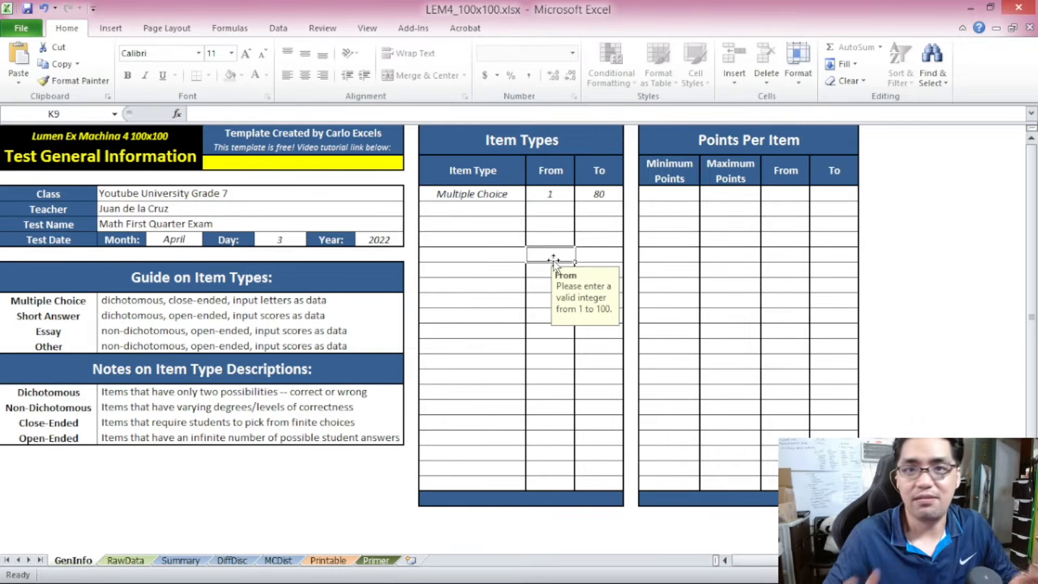
left_click(589, 201)
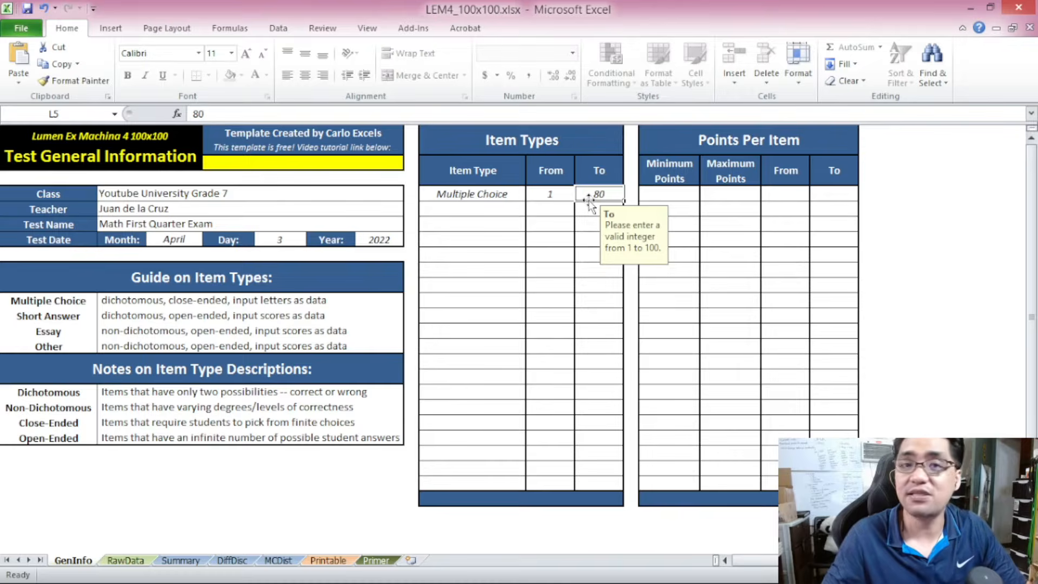
type("60")
Step: Fill the second Item Types row with Multiple Choice, From 61 and To 80
left_click(505, 211)
key("alt+Down")
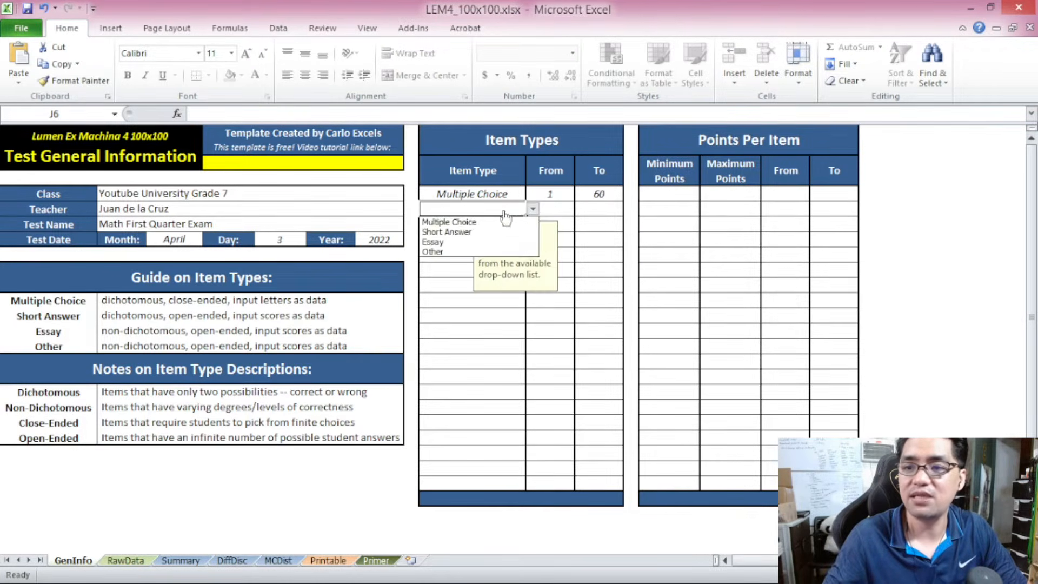
key("Escape")
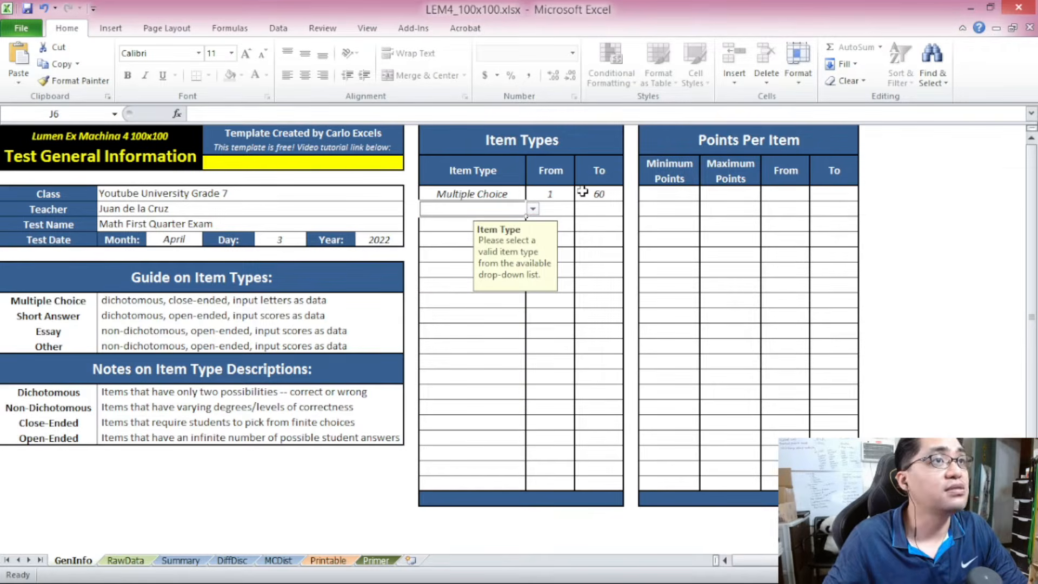
left_click(533, 208)
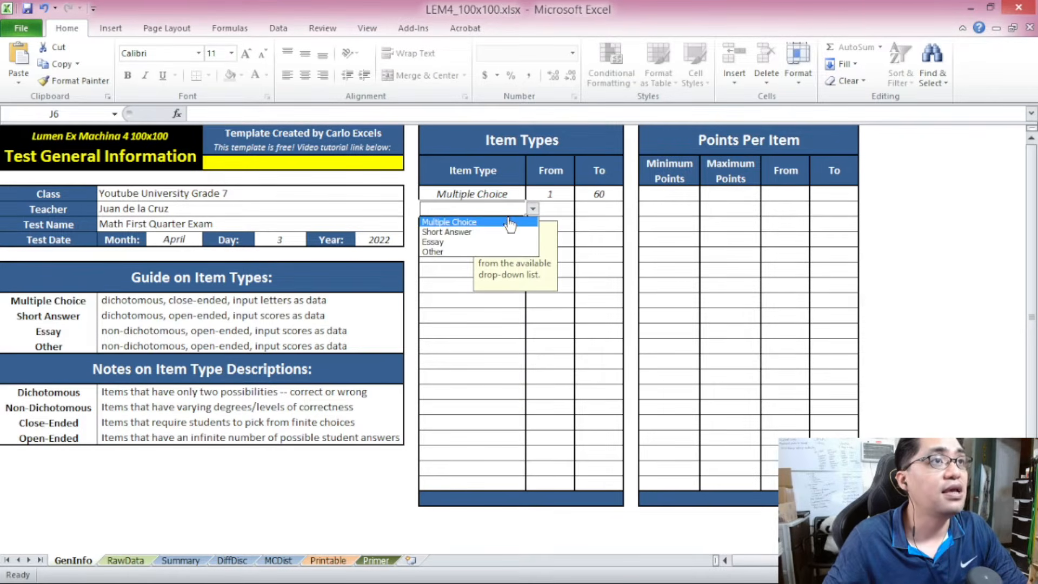
left_click(508, 218)
left_click(550, 212)
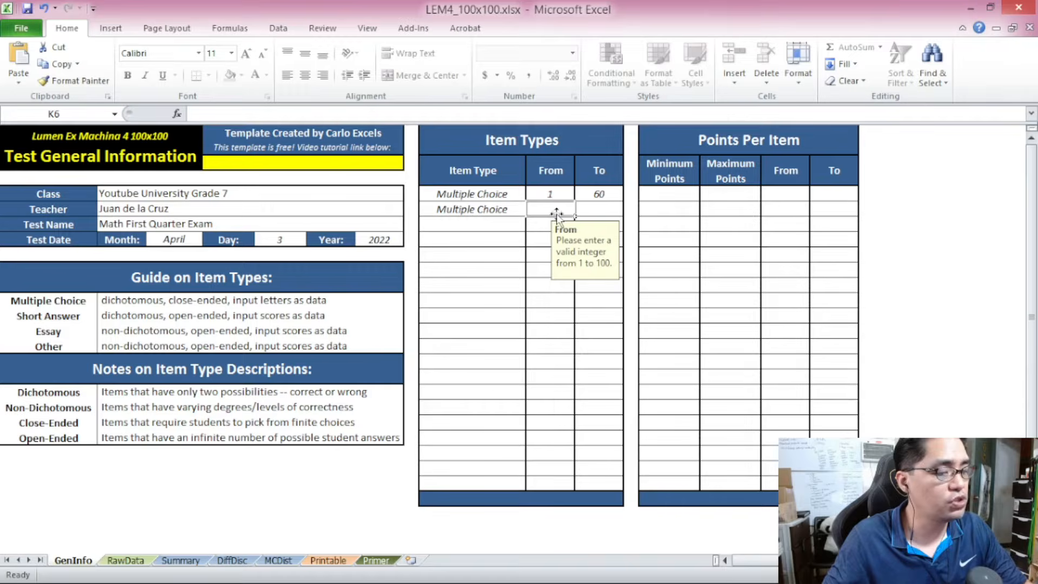
type("61")
left_click(597, 210)
type("80")
left_click(520, 153)
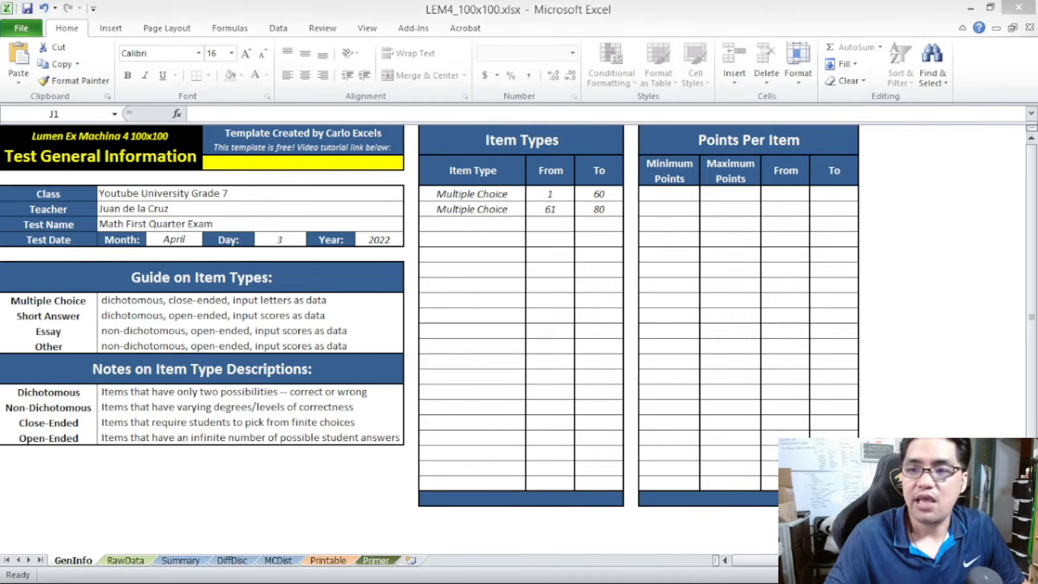
Step: Fill the third Item Types row with Short Answer, covering items 81 to 85
left_click(184, 342)
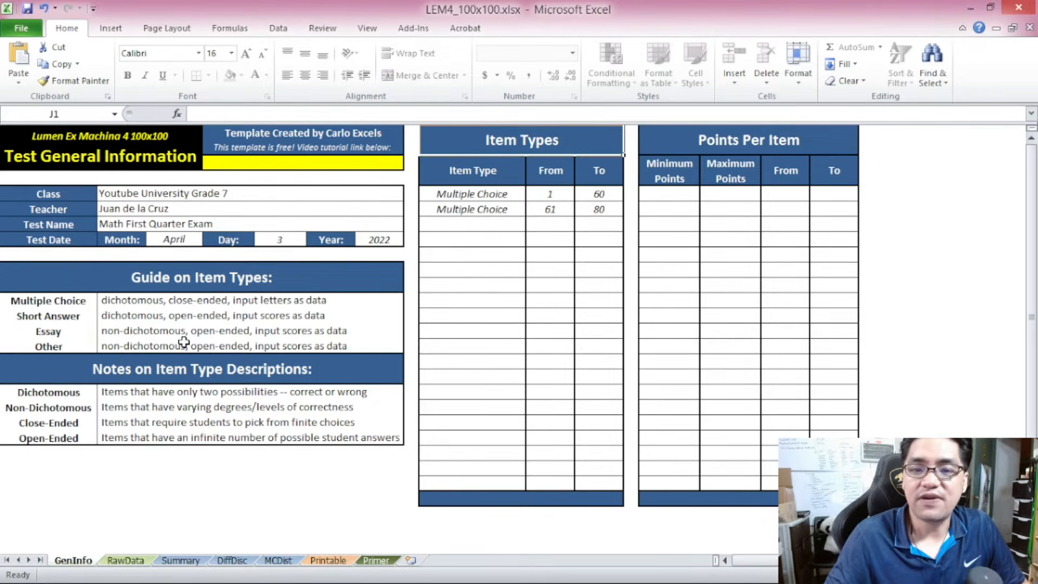
left_click(166, 315)
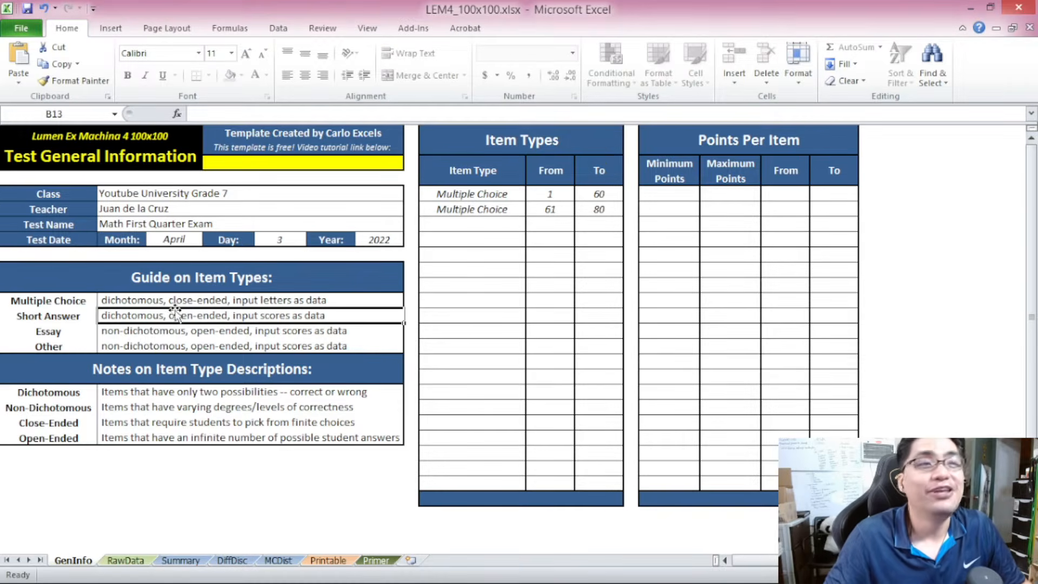
left_click(489, 224)
left_click(533, 224)
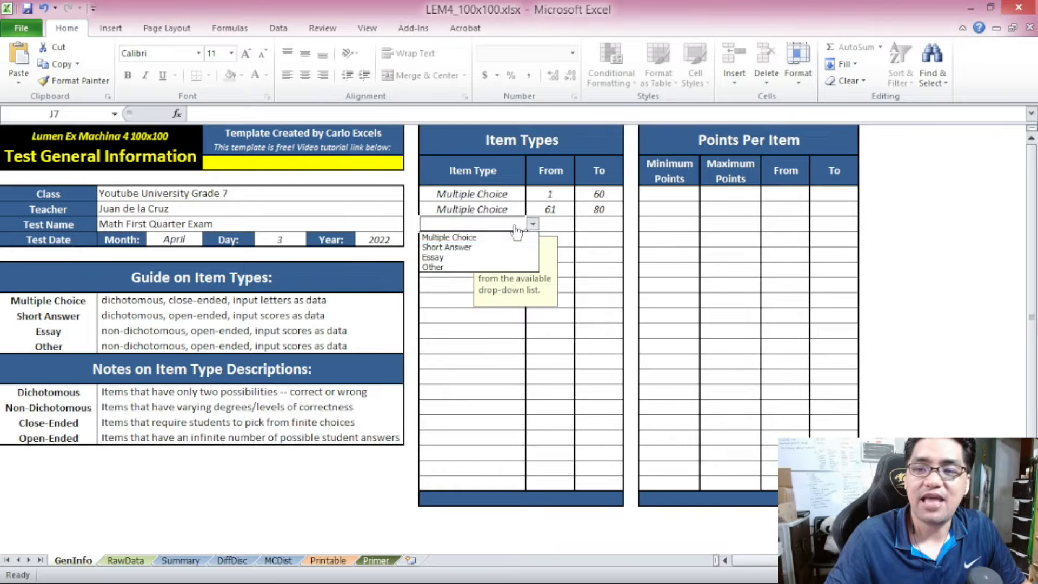
left_click(489, 248)
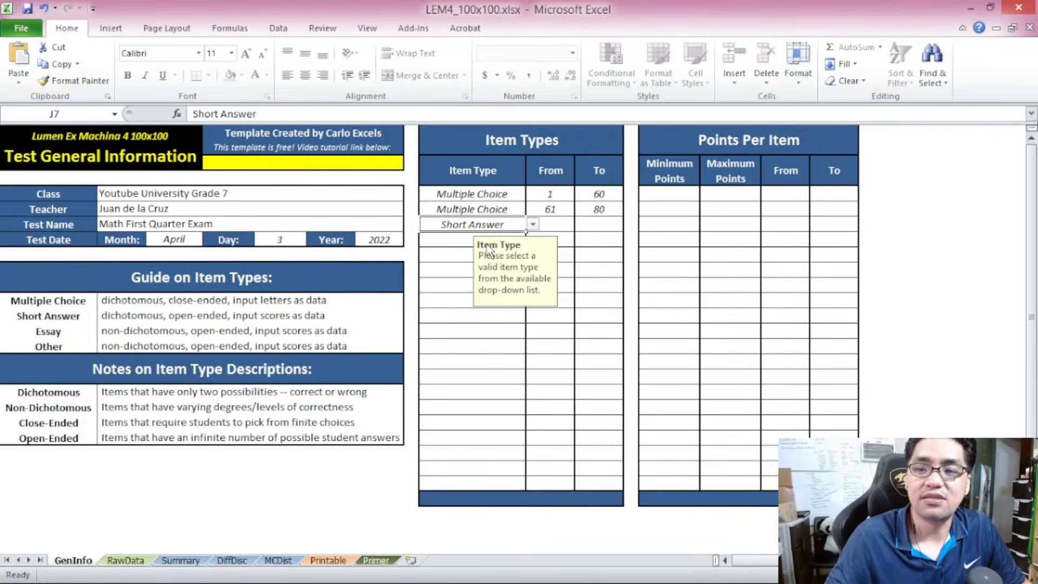
left_click(564, 223)
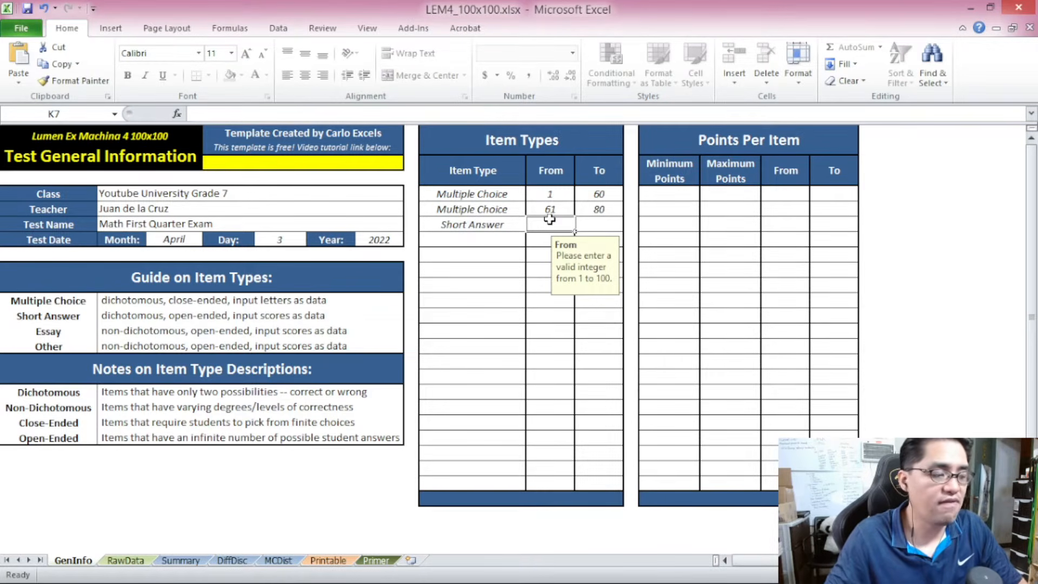
type("81")
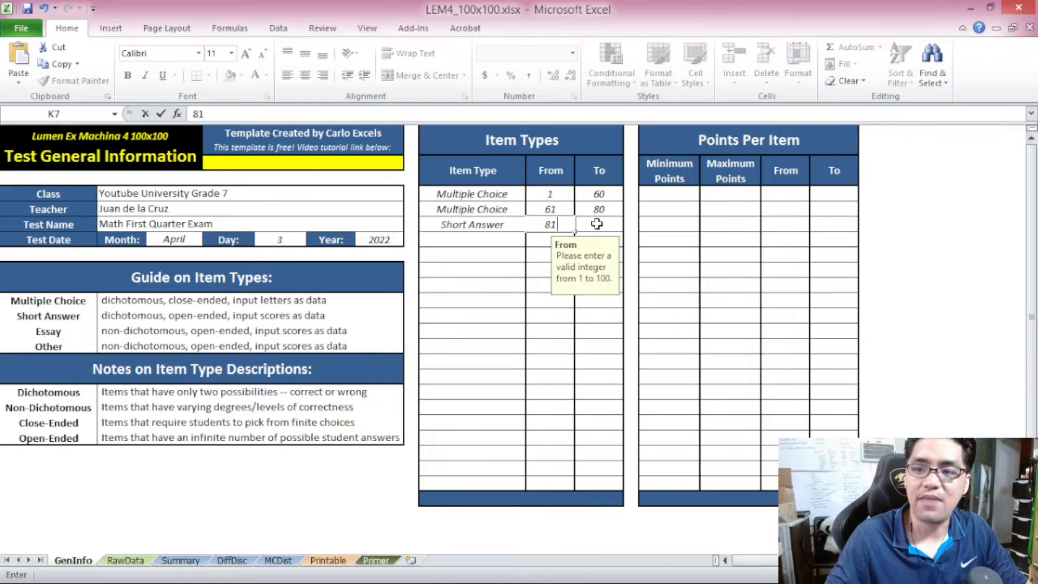
left_click(596, 223)
type("85")
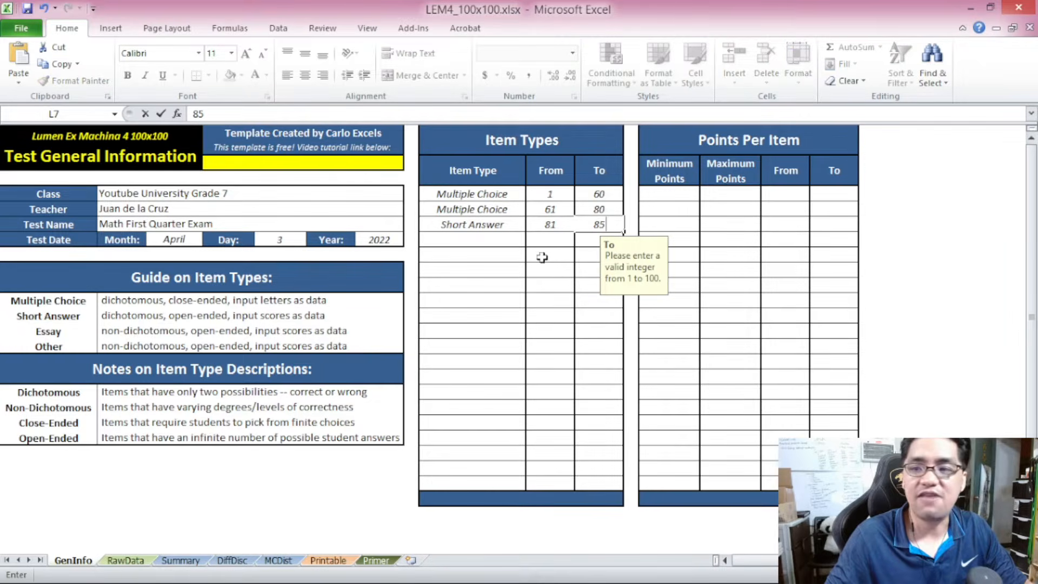
left_click(531, 258)
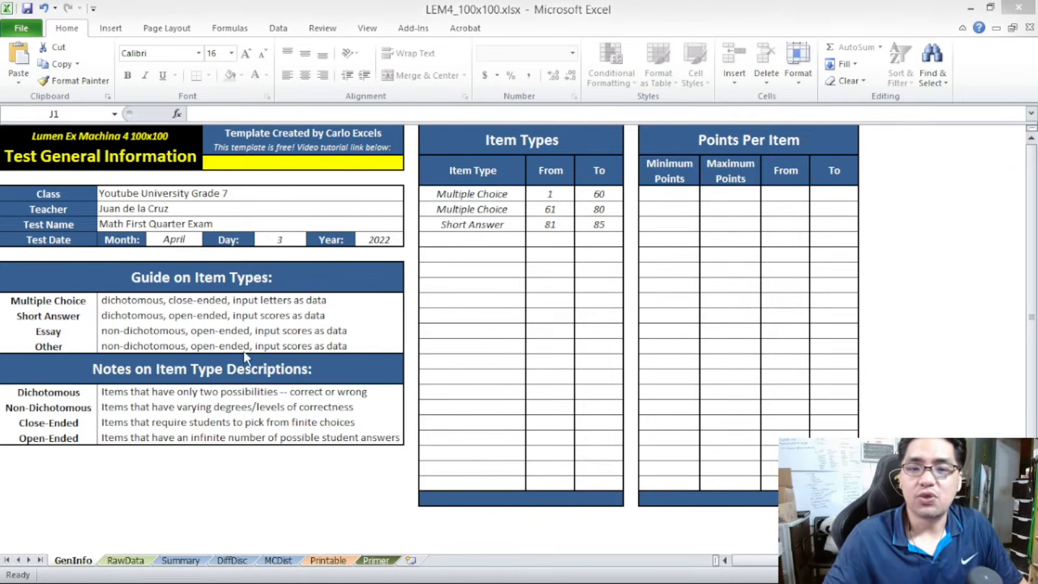
Step: Fill the fourth Item Types row with Other, From 86 and To 86
left_click(144, 335)
left_click(164, 346)
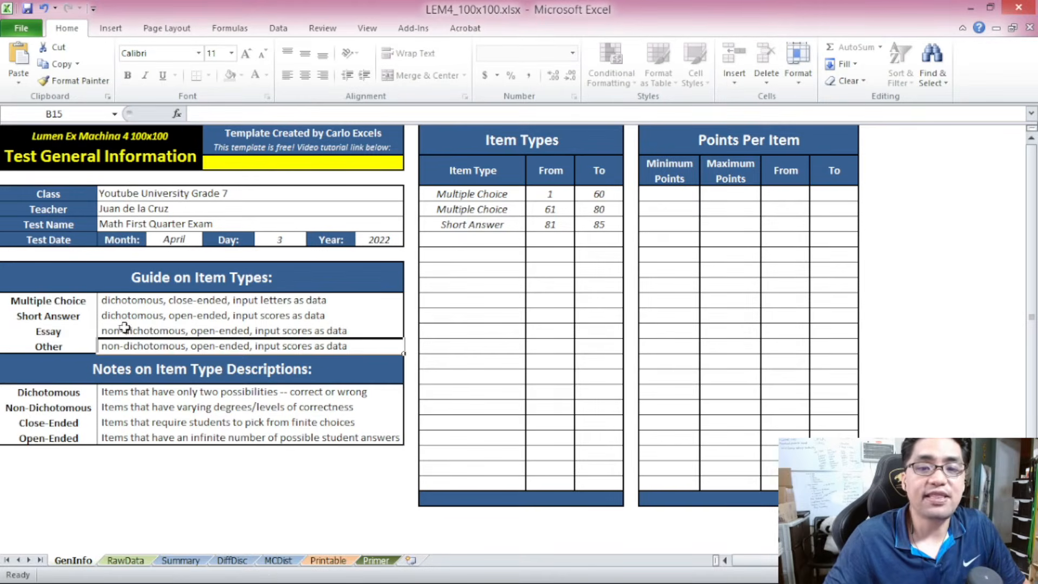
left_click(65, 348)
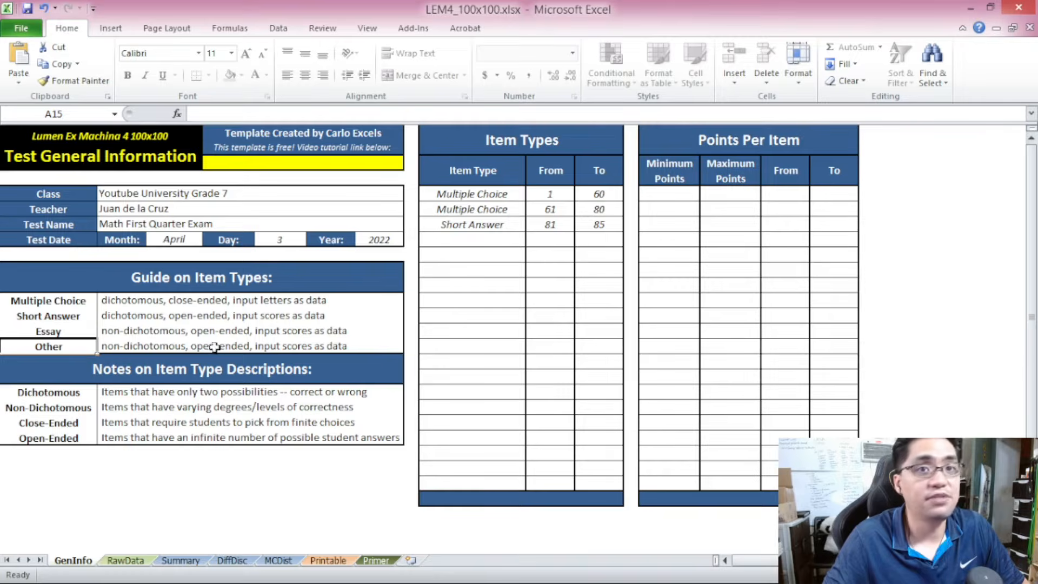
left_click(480, 240)
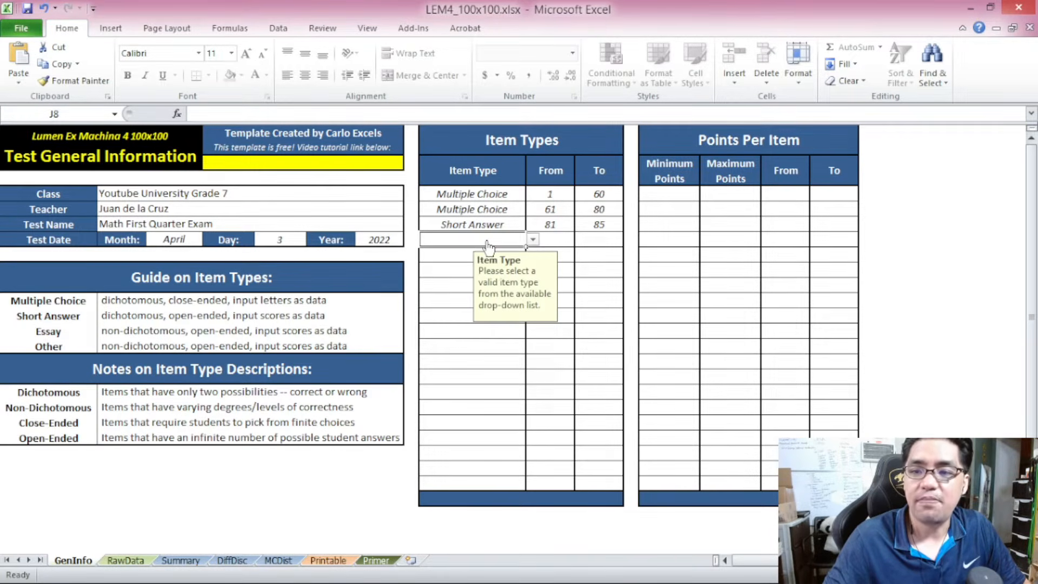
key("alt+Down")
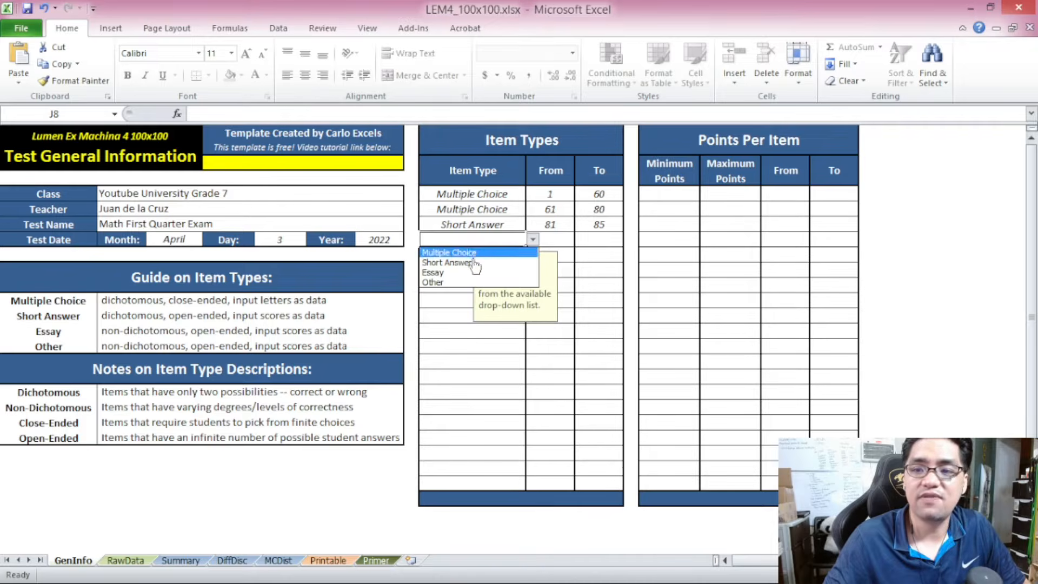
left_click(478, 282)
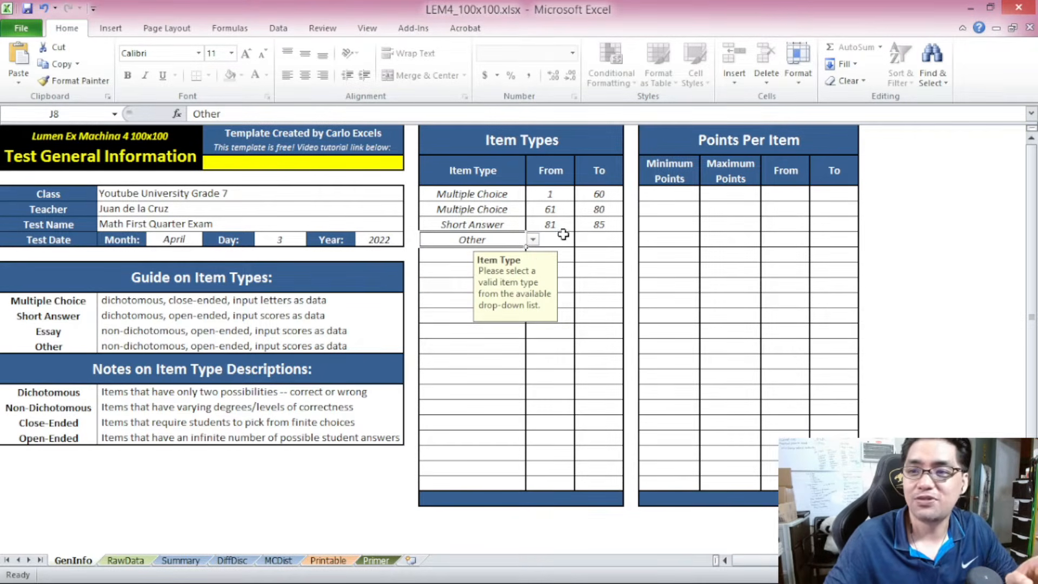
left_click(563, 239)
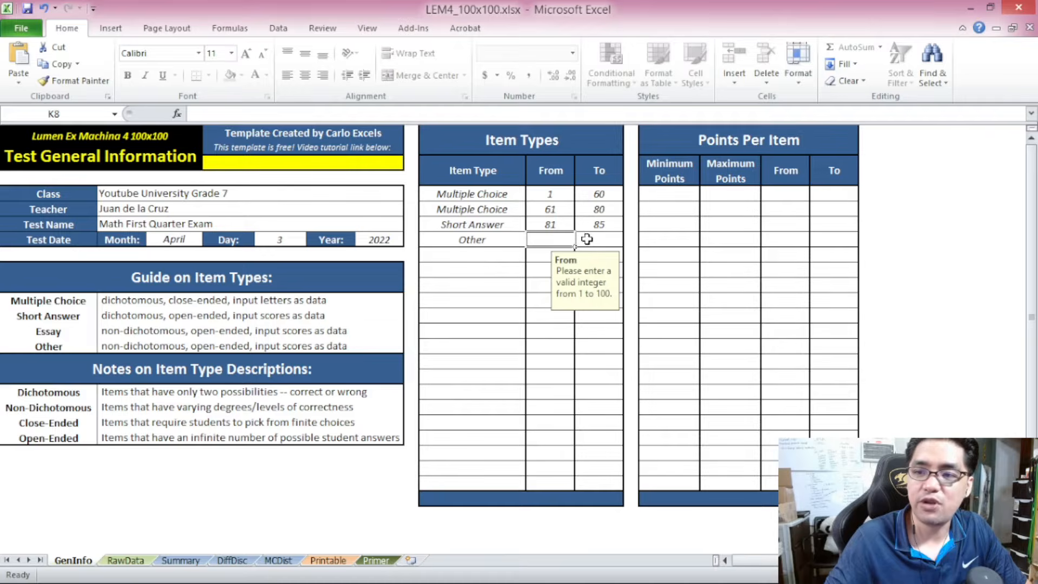
type("86")
left_click(604, 237)
type("86")
left_click(533, 285)
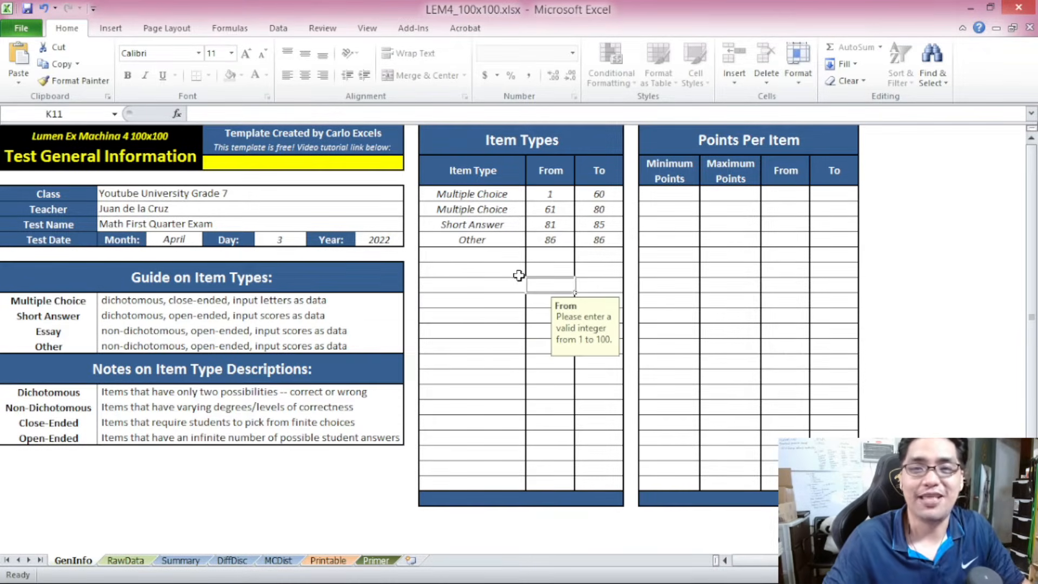
Step: Fill the fifth Item Types row with Essay, From 87 and To 87
left_click(508, 254)
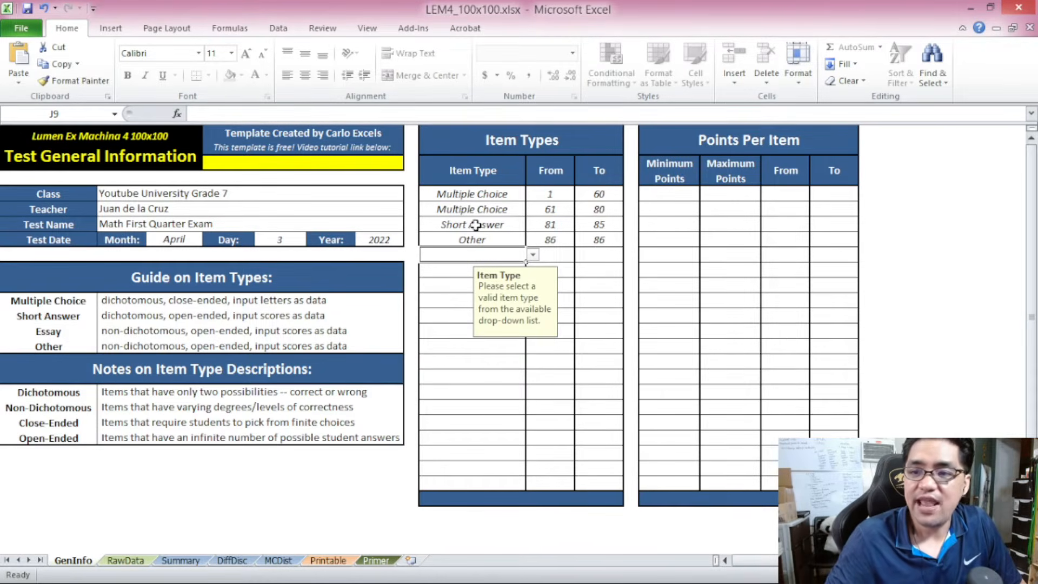
left_click(214, 331)
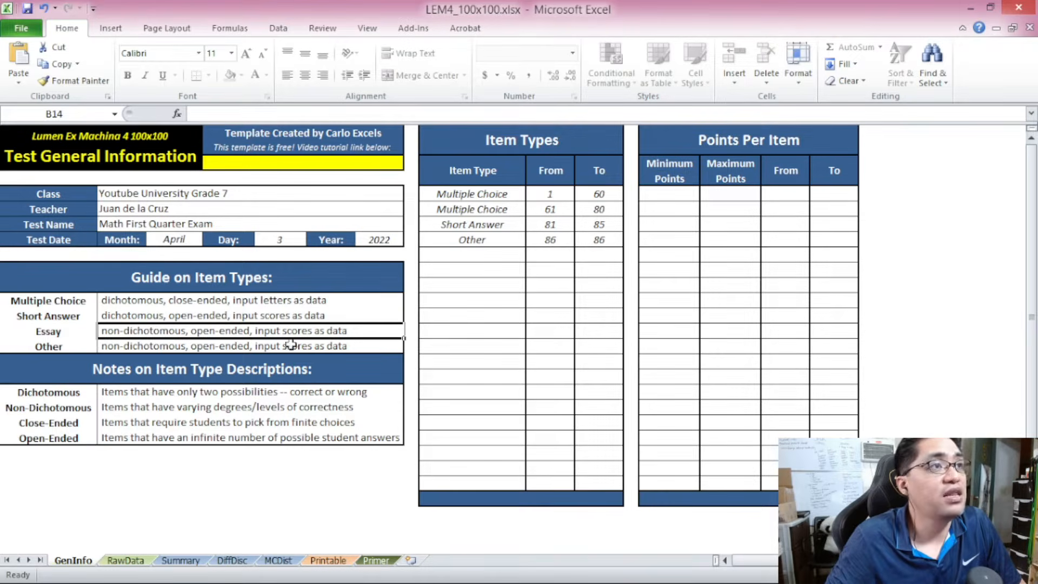
left_click(504, 271)
left_click(504, 265)
left_click(504, 260)
left_click(509, 250)
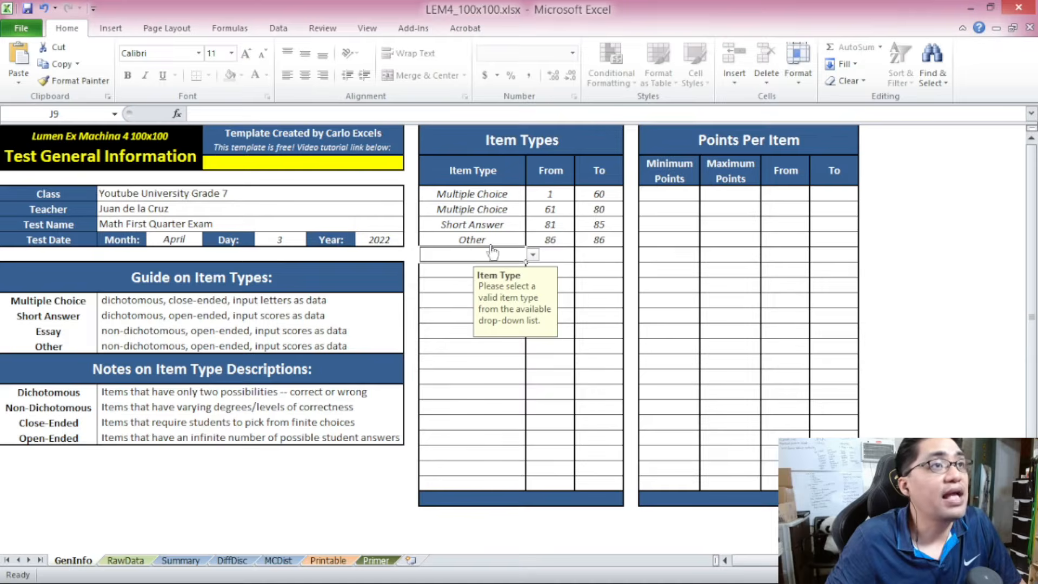
left_click(531, 258)
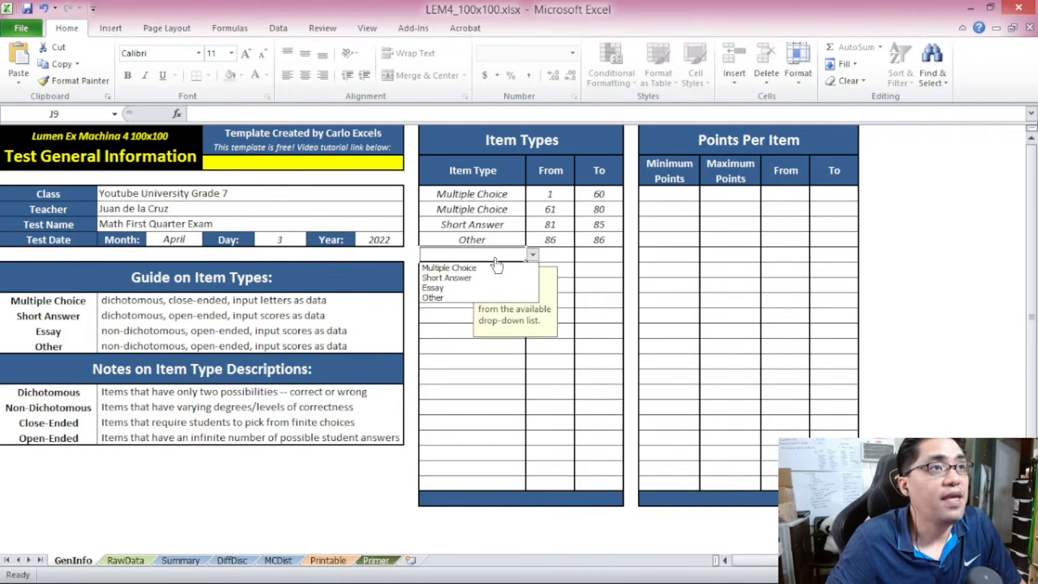
left_click(486, 288)
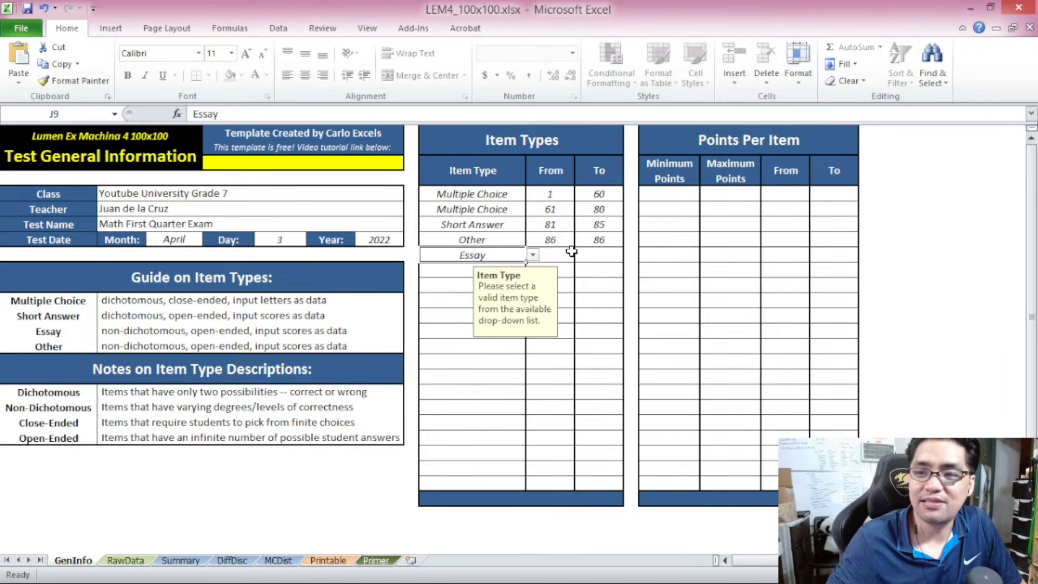
left_click(549, 255)
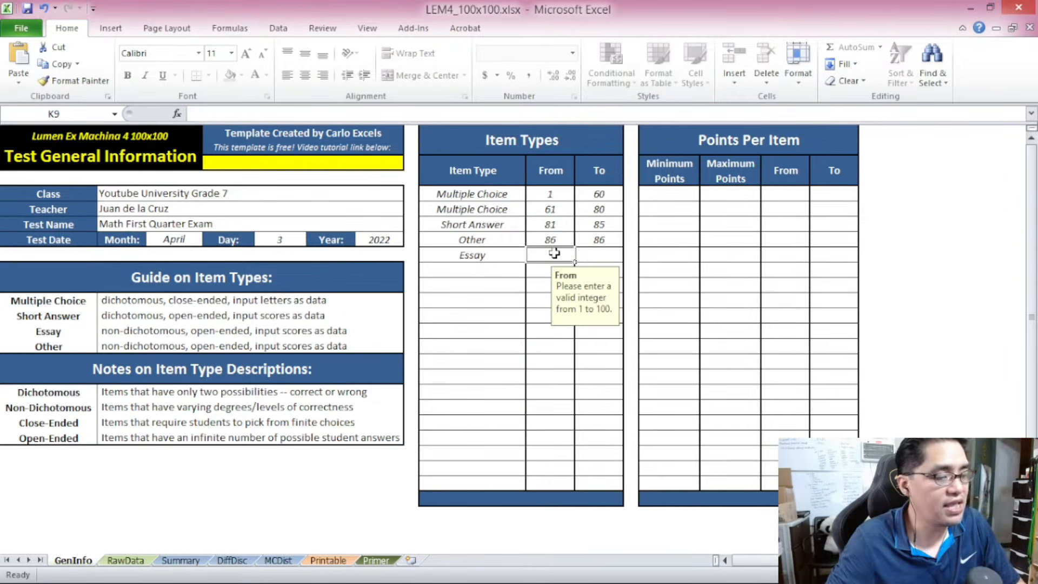
type("87")
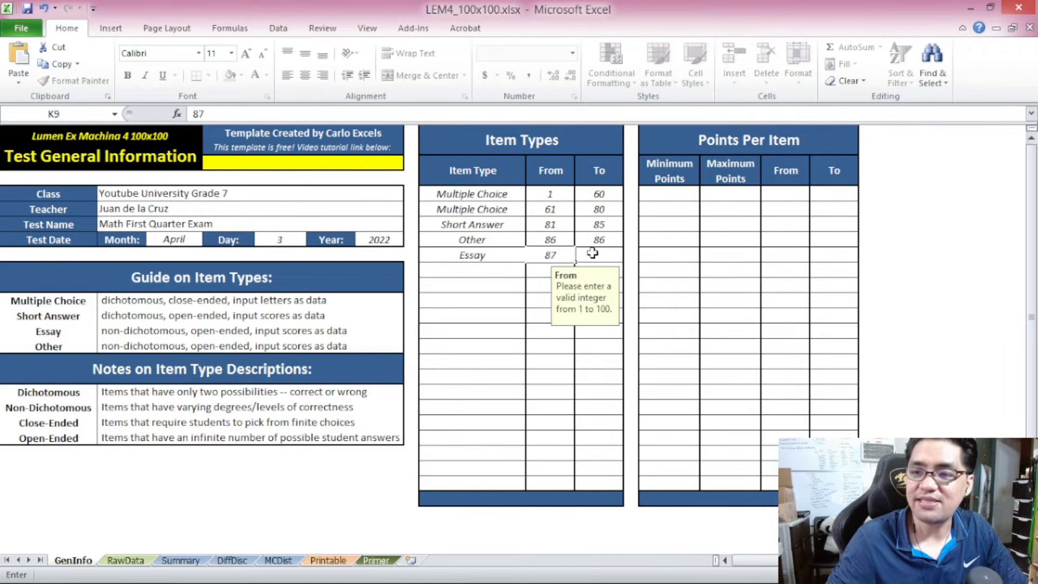
left_click(589, 254)
type("87")
left_click(501, 195)
left_click(500, 169)
left_click(503, 152)
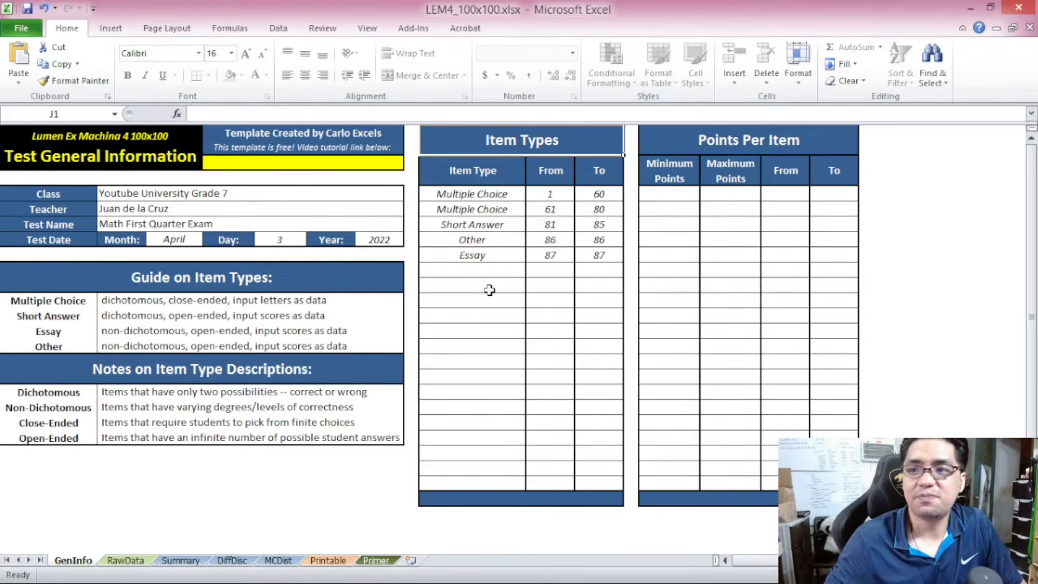
left_click(679, 194)
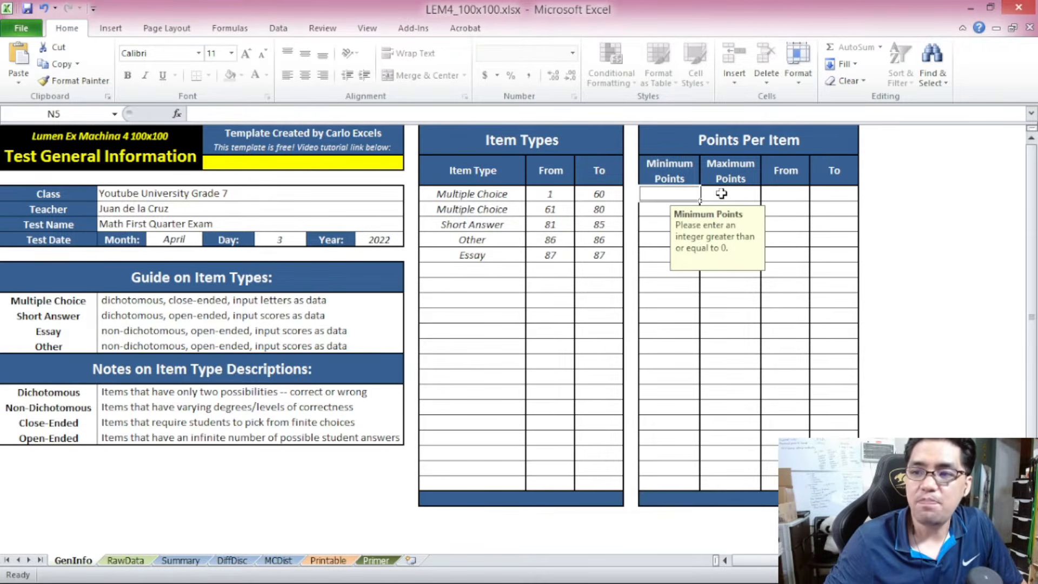
left_click(720, 193)
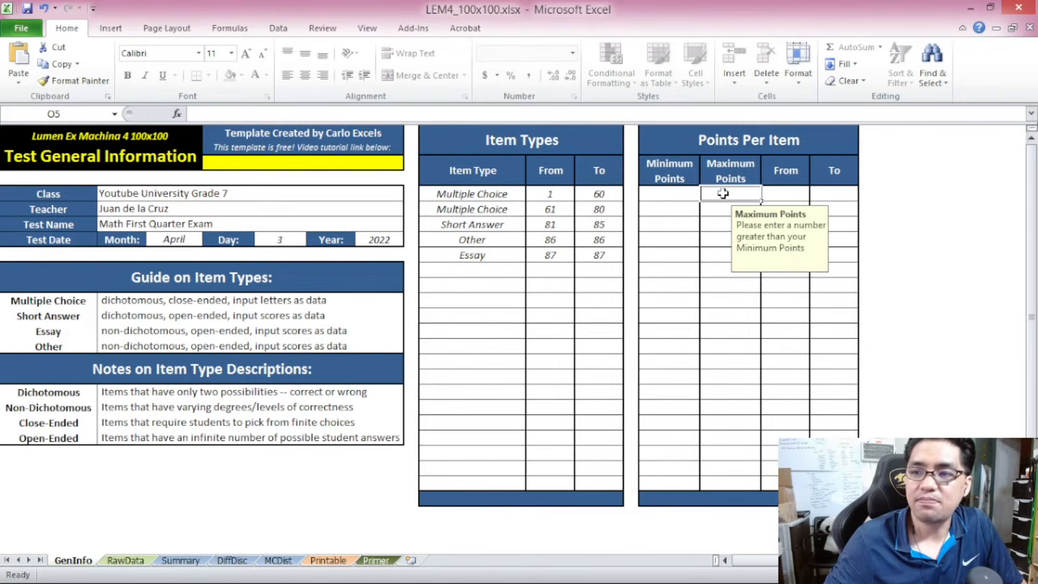
left_click(783, 193)
left_click(833, 194)
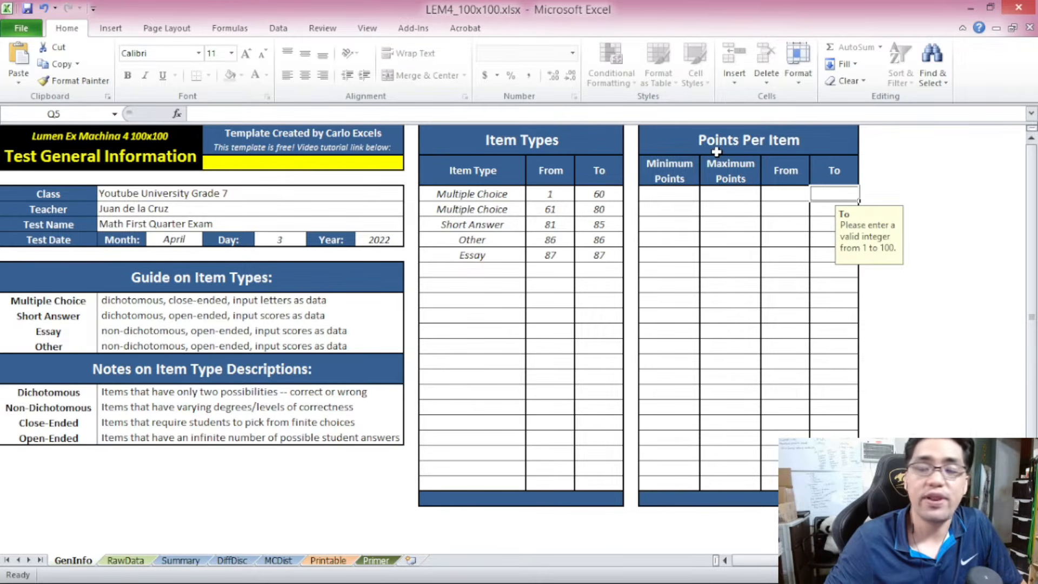
left_click(689, 141)
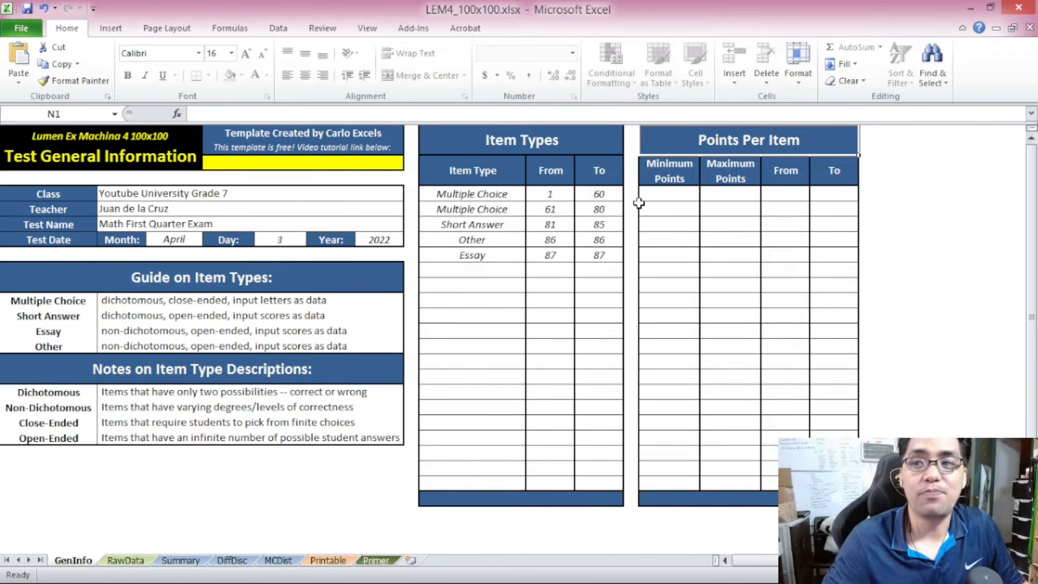
Step: Fill the first Points Per Item row with 0 minimum points and 1 maximum point for items 1 to 60
left_click(666, 196)
type("0")
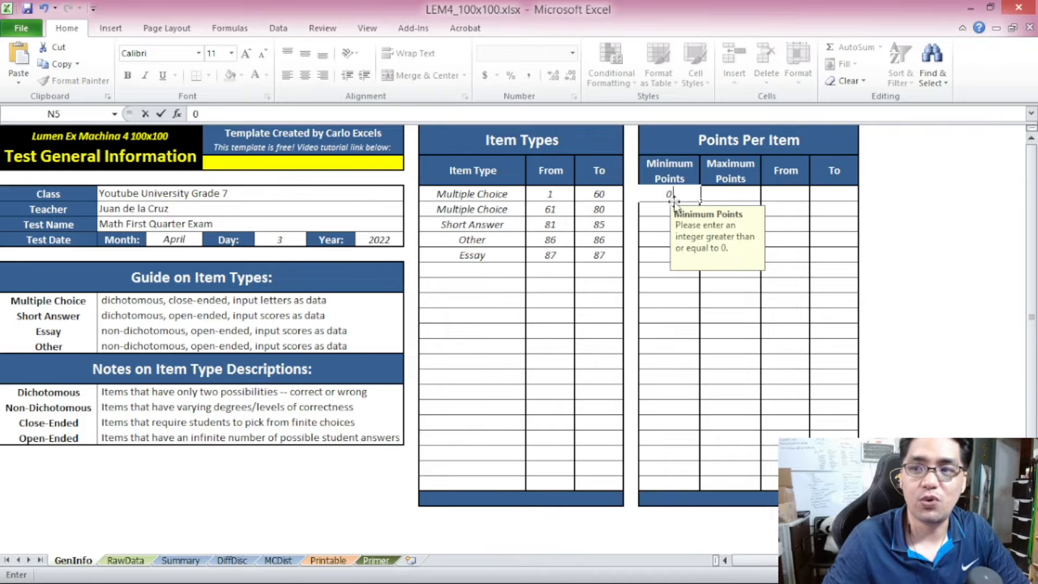
type("1")
left_click(673, 187)
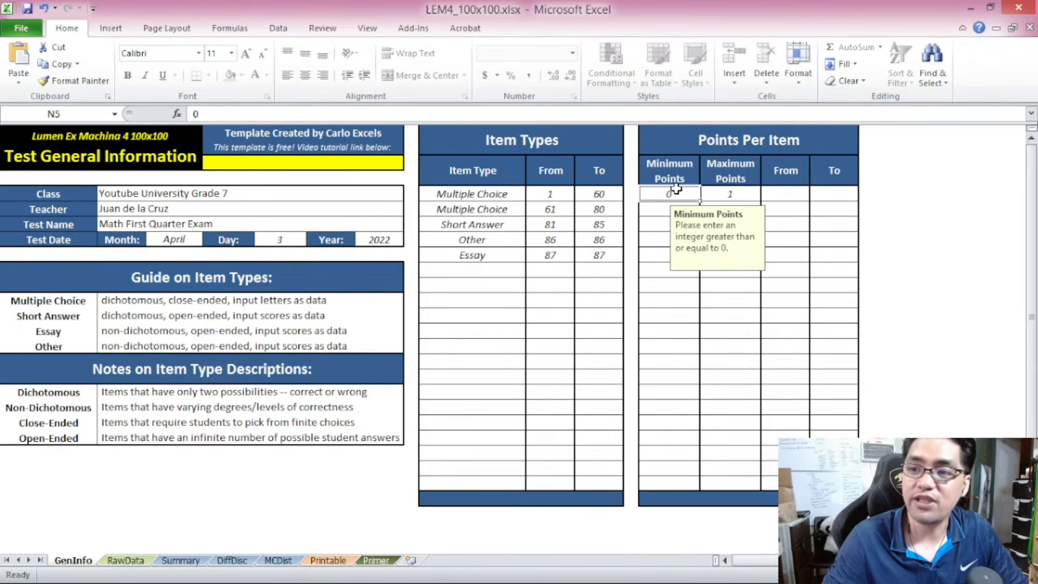
left_click(726, 193)
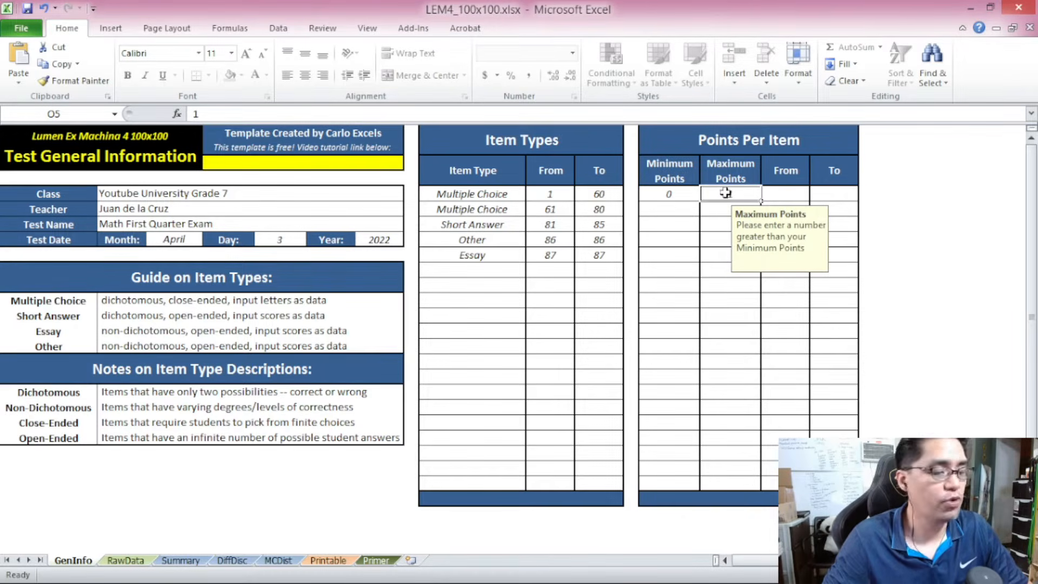
left_click(787, 193)
type("1")
left_click(834, 193)
type("60")
left_click(699, 141)
Step: Fill the second Points Per Item row with 0 minimum points and 1 maximum point for items 61 to 80
left_click(503, 213)
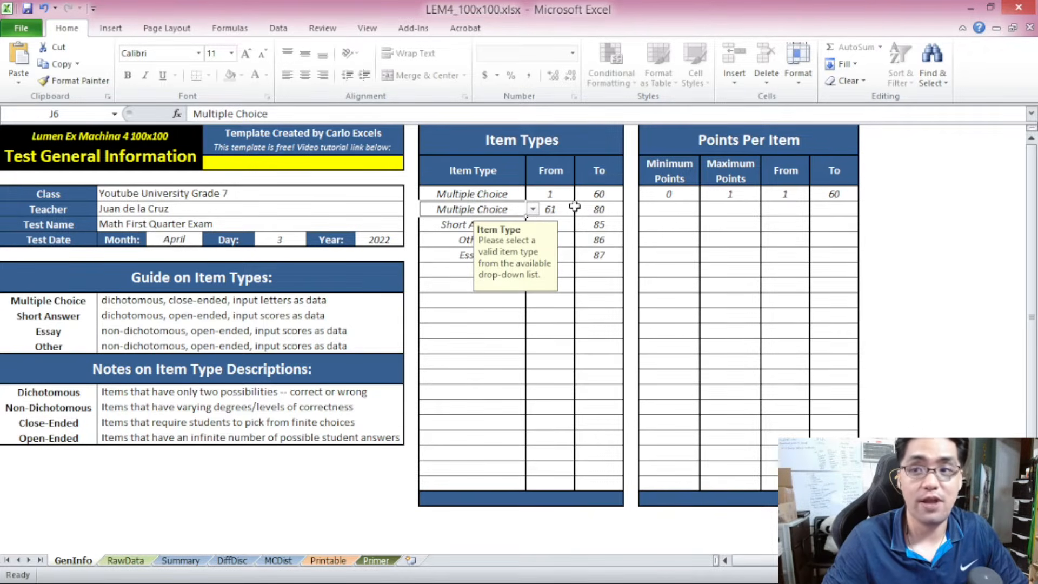
left_click(662, 208)
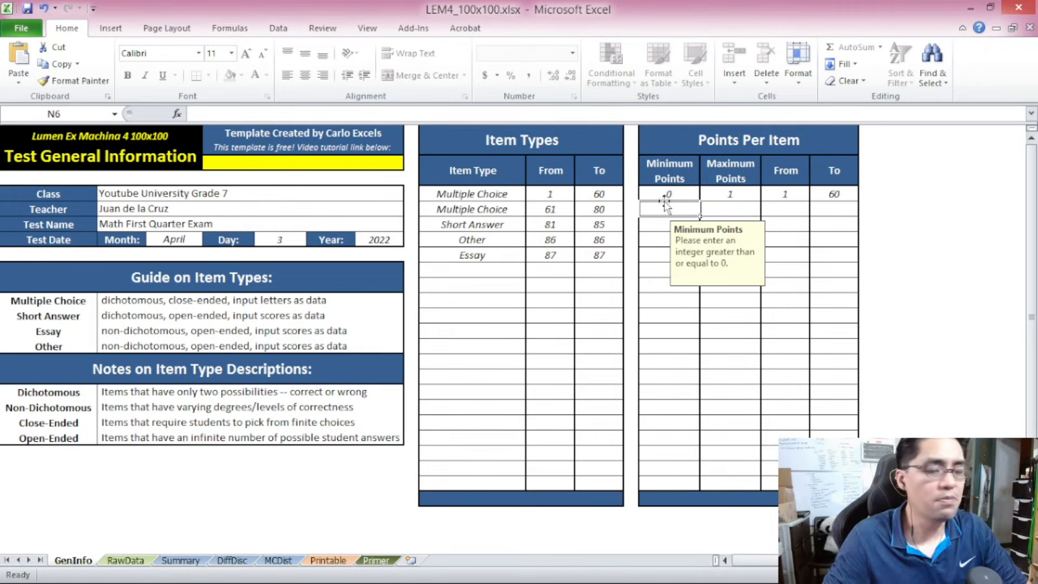
type("0")
left_click(726, 208)
type("1")
left_click(790, 209)
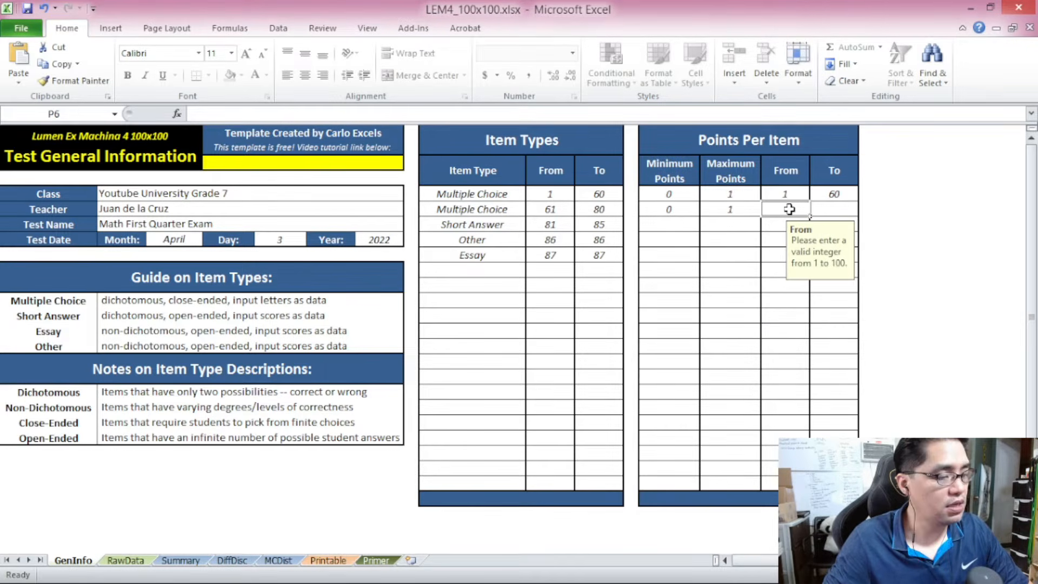
type("61")
left_click(826, 208)
type("80")
Step: Fill the third Points Per Item row with 0 minimum points and 2 maximum points for items 81 to 85
left_click(670, 224)
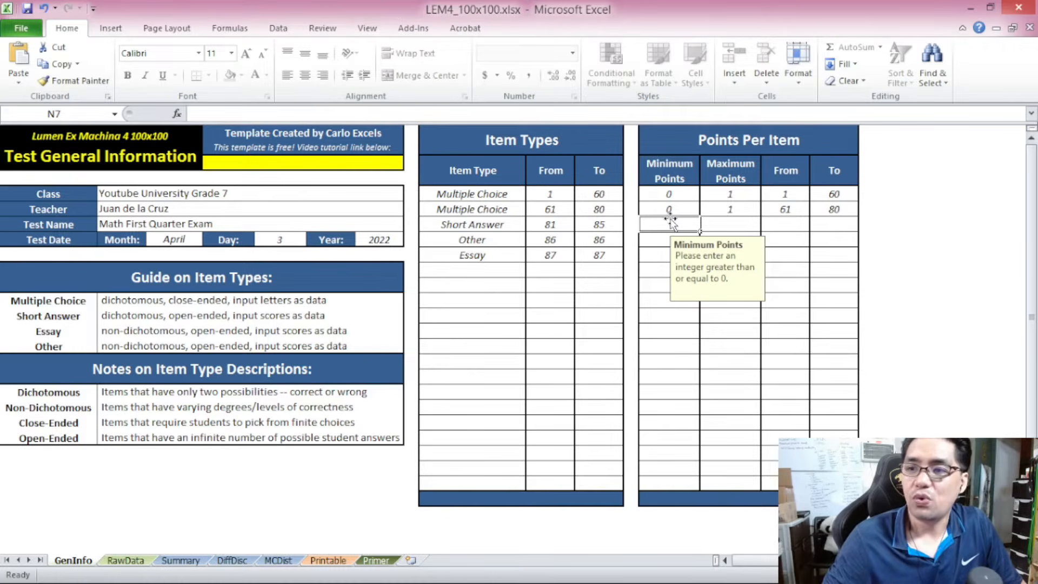
type("0")
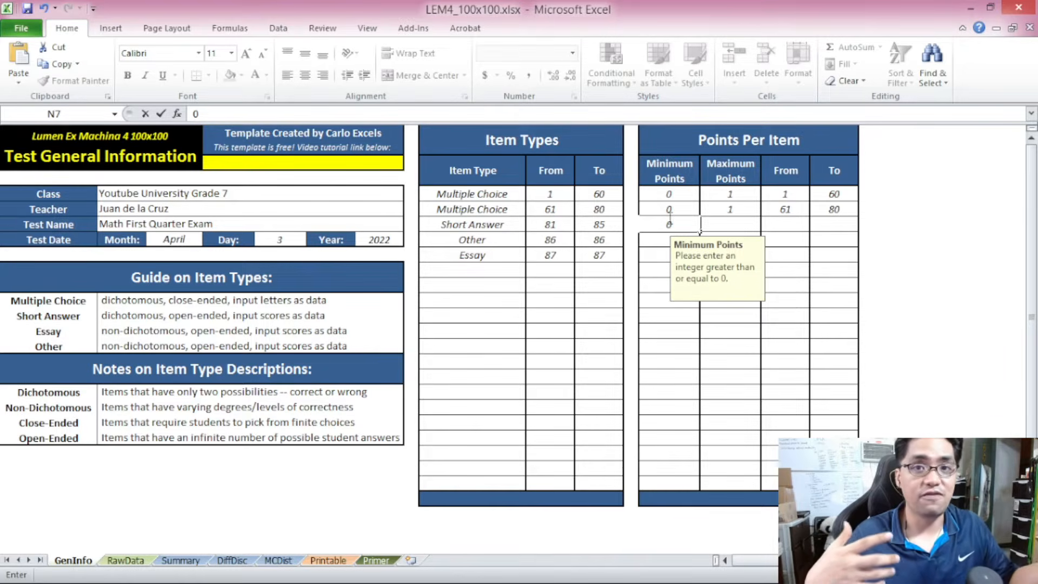
left_click(722, 224)
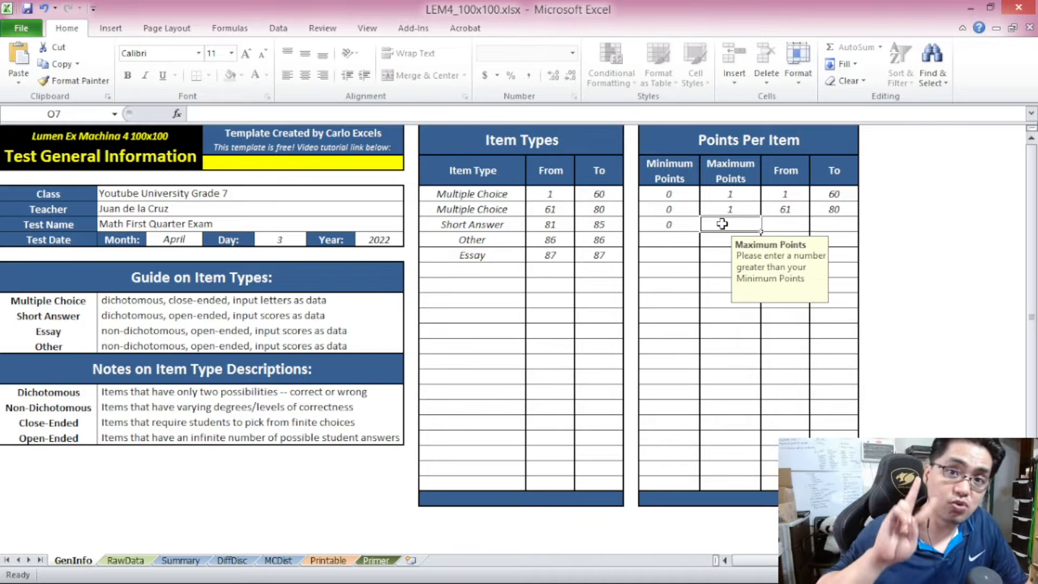
type("2")
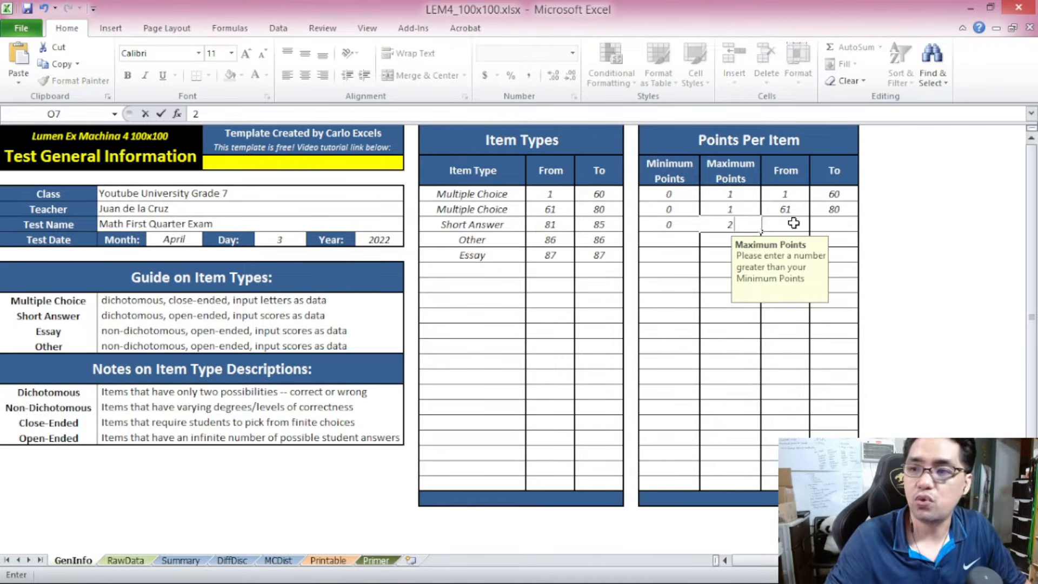
left_click(793, 224)
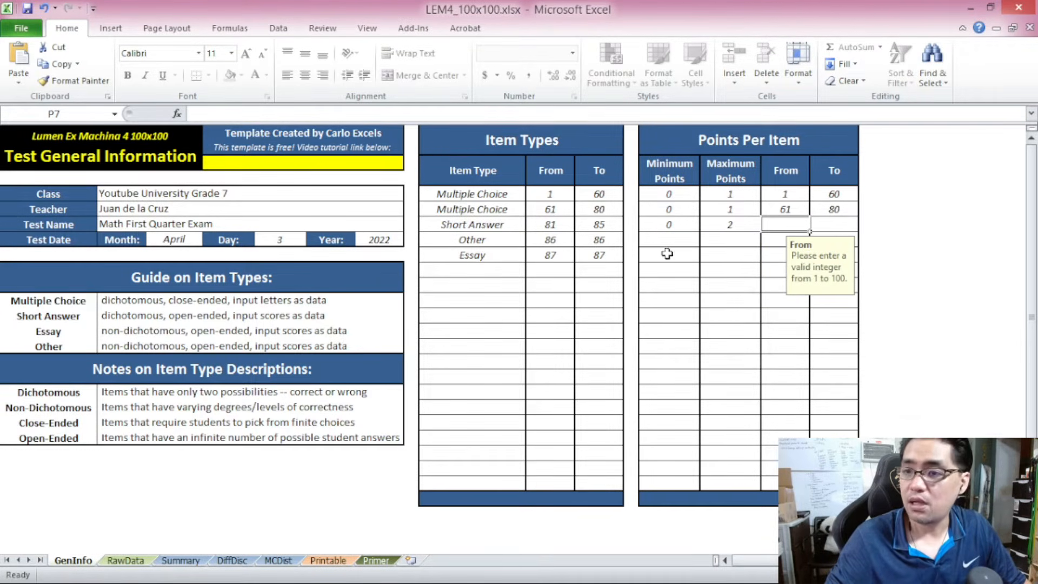
type("81")
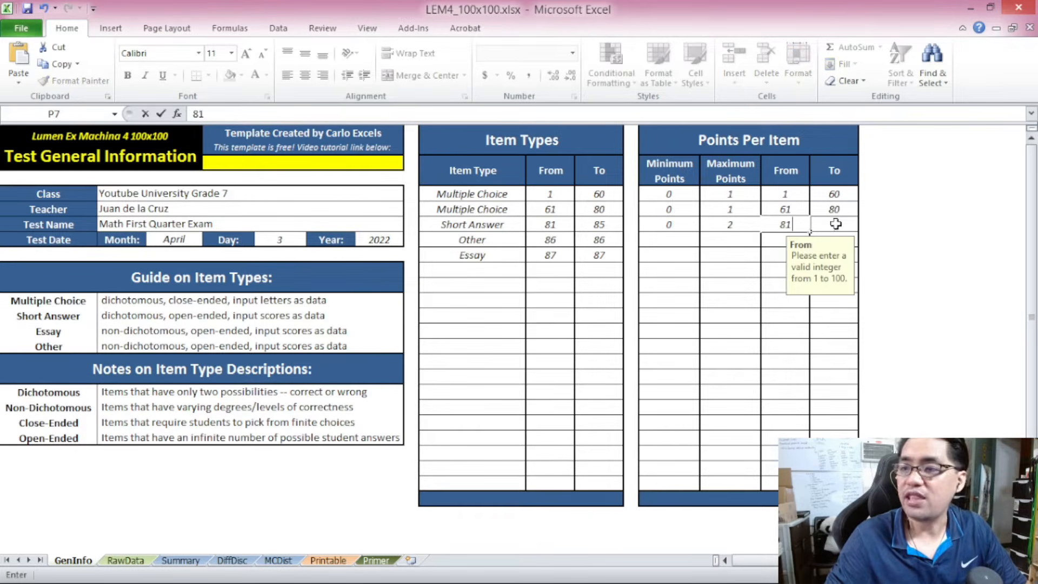
left_click(836, 223)
type("85")
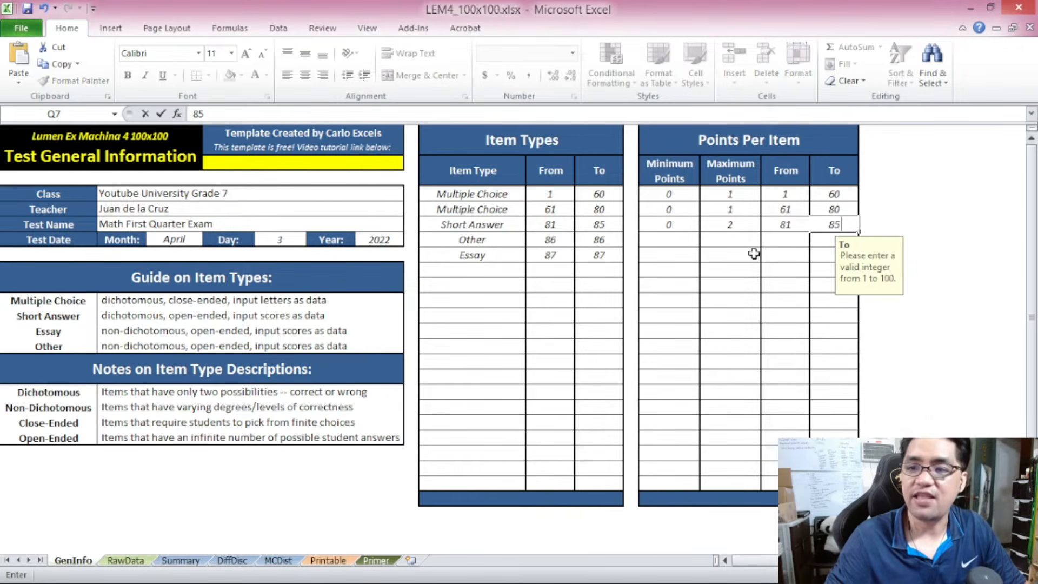
Step: Fill the fourth Points Per Item row with 0 minimum points and 5 maximum points, From 86 and To 86
left_click(674, 243)
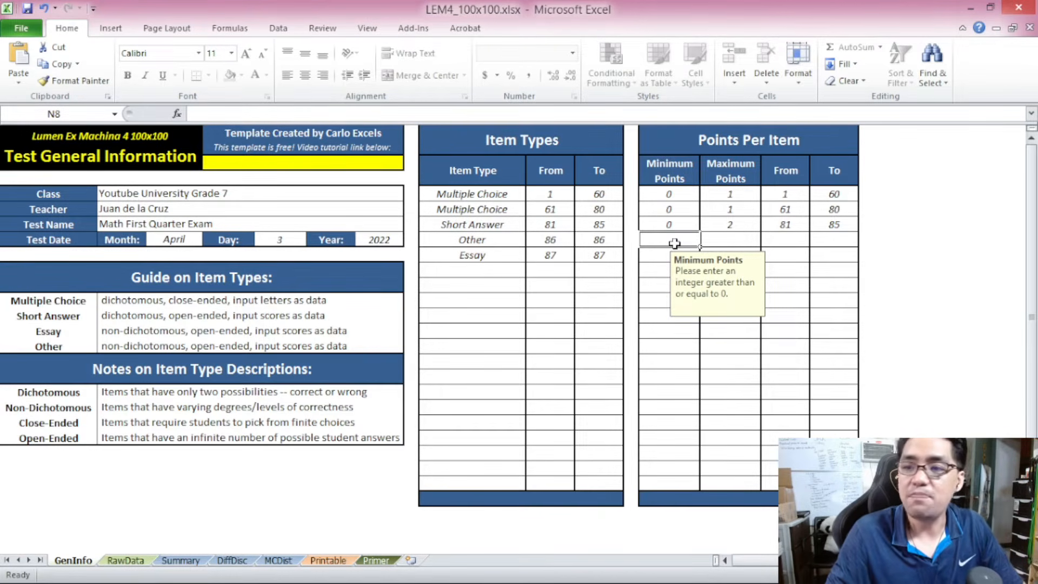
type("0")
left_click(716, 243)
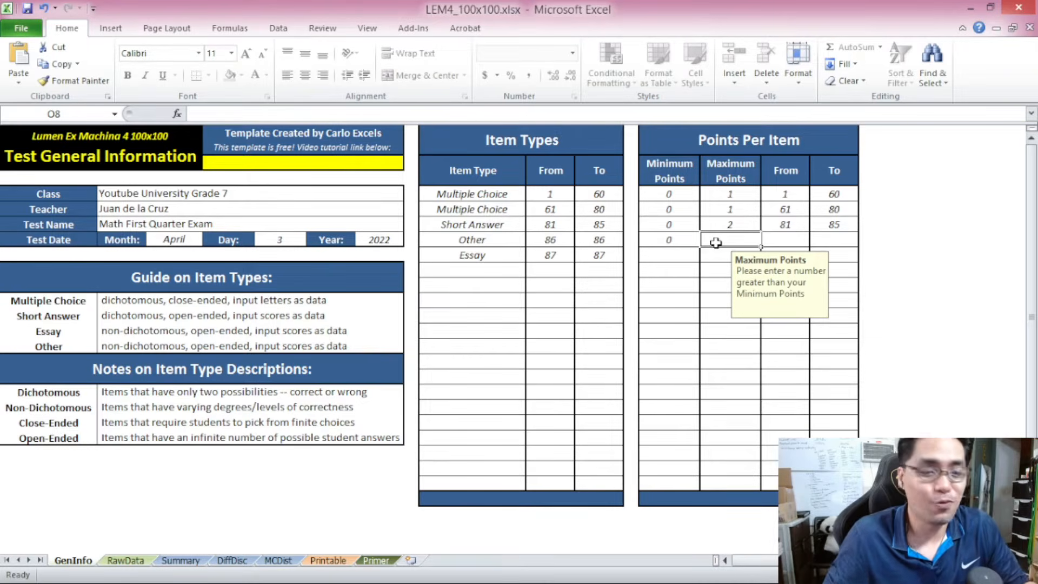
left_click(695, 236)
left_click(734, 238)
type("5")
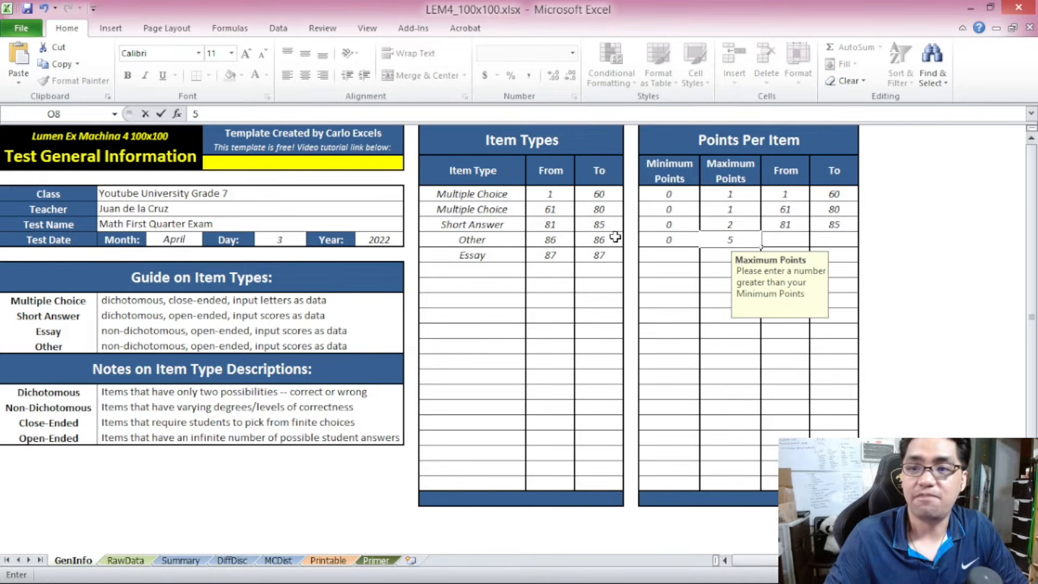
left_click(781, 240)
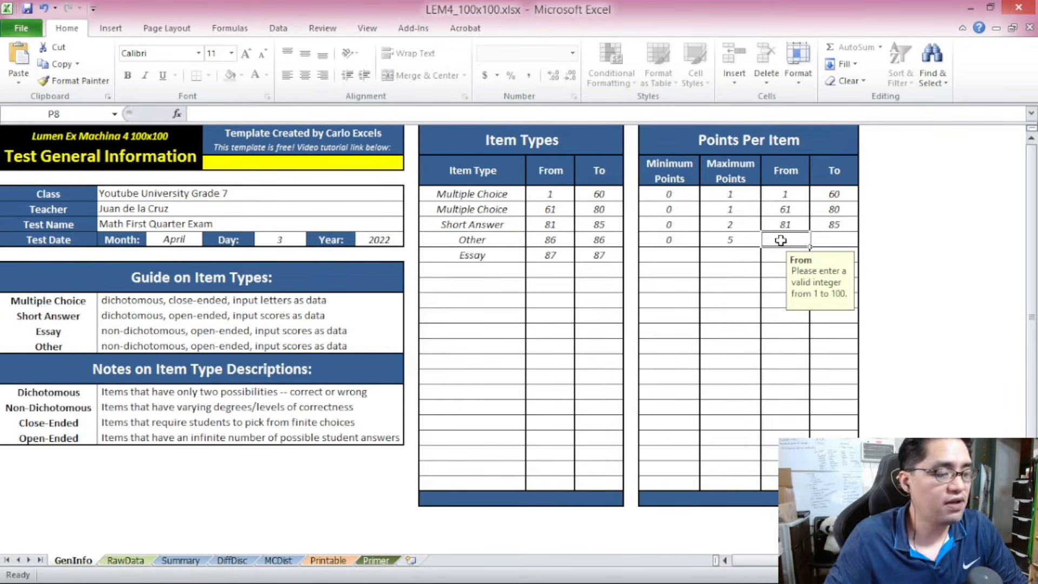
type("86")
key("Tab")
type("86")
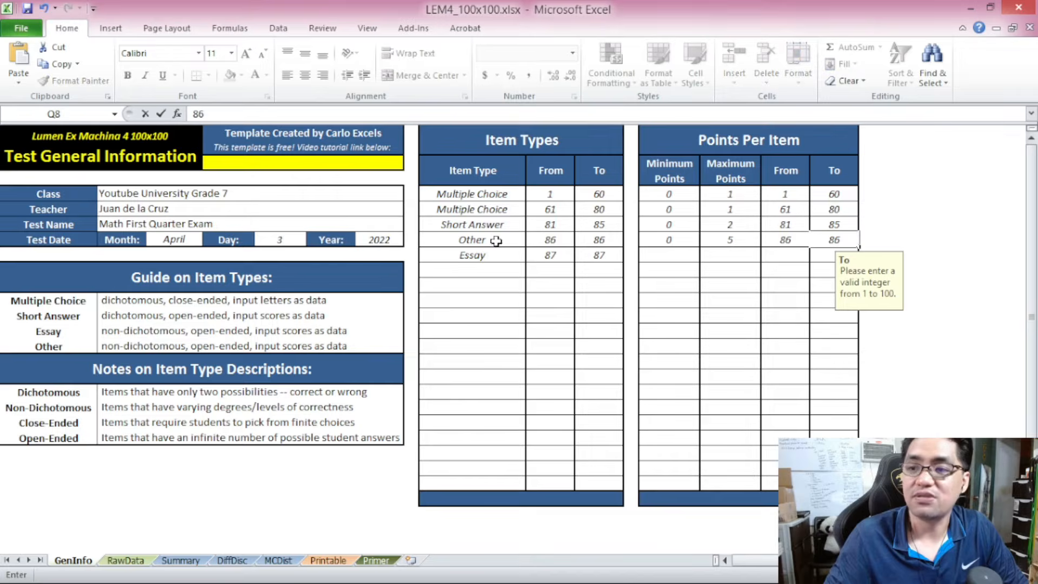
key("Return")
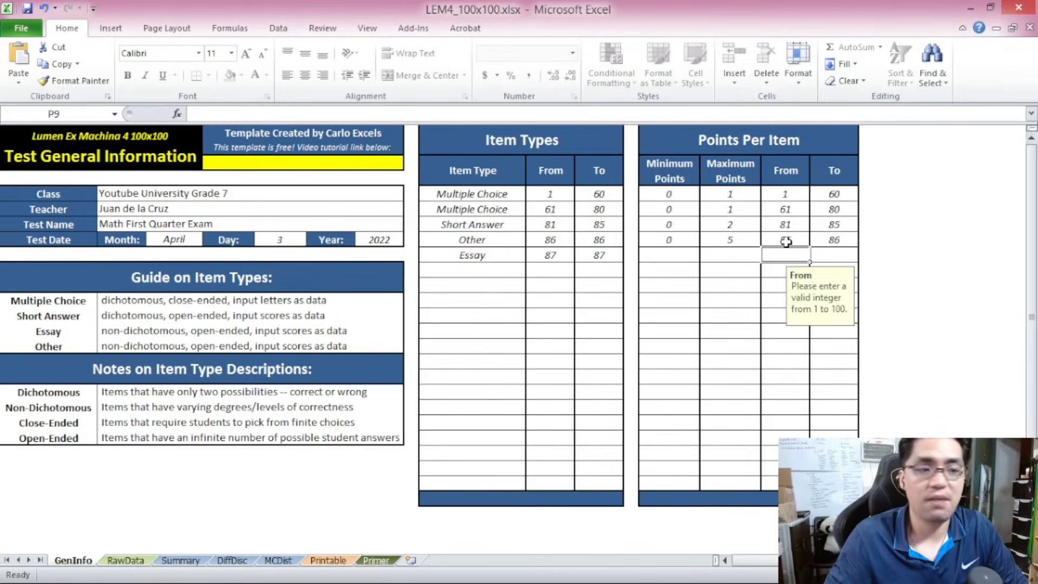
Step: Fill the fifth Points Per Item row with 0 minimum points and 5 maximum points, From 87 and To 87
left_click(471, 255)
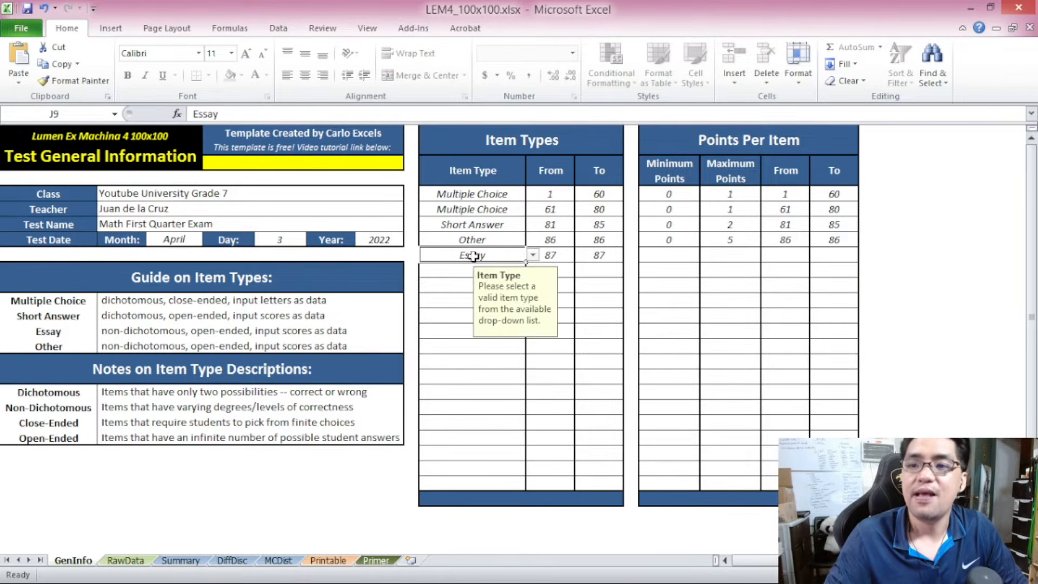
left_click(660, 254)
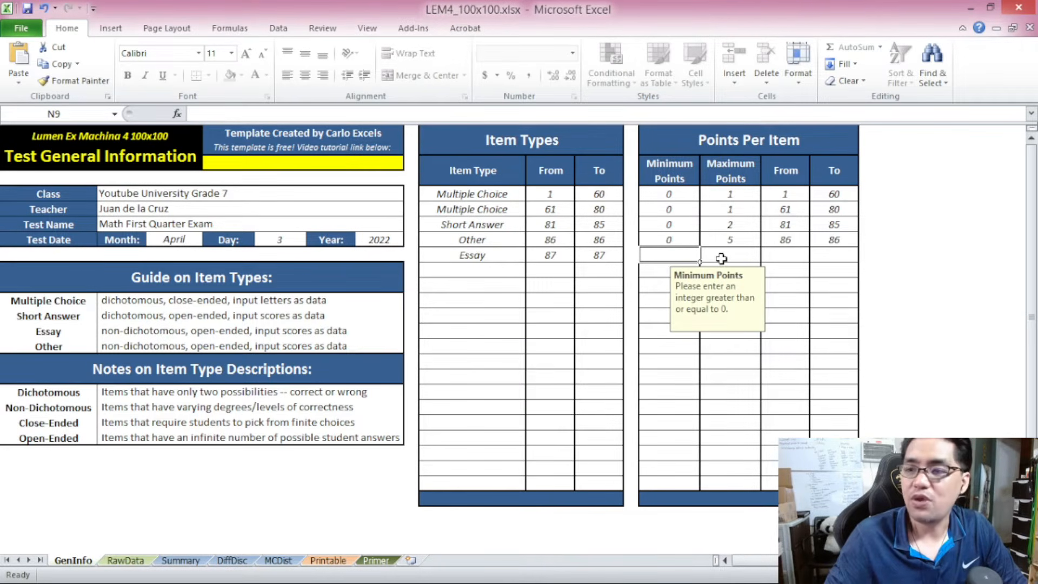
type("0")
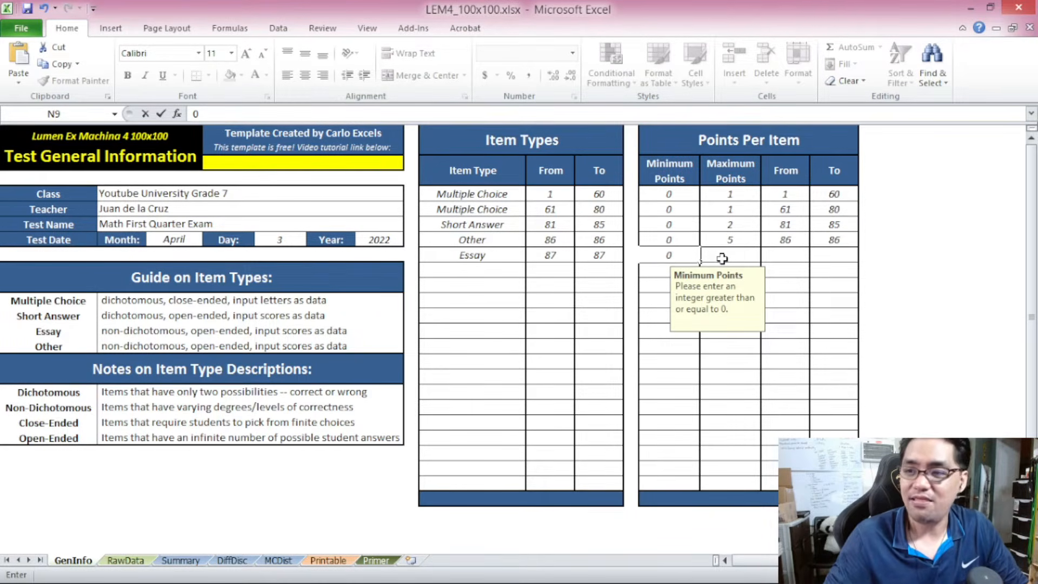
left_click(722, 259)
type("5")
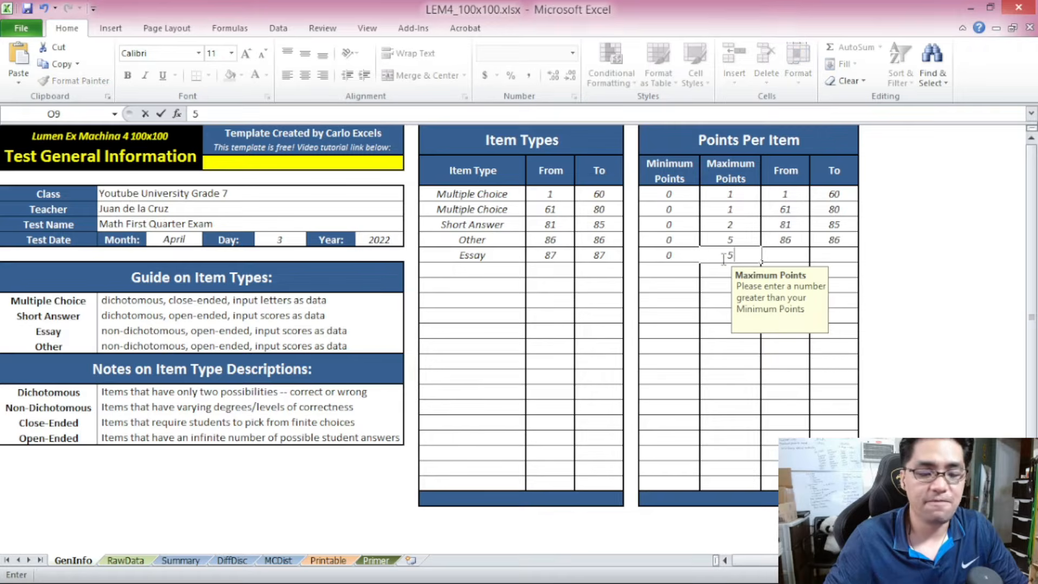
left_click(776, 258)
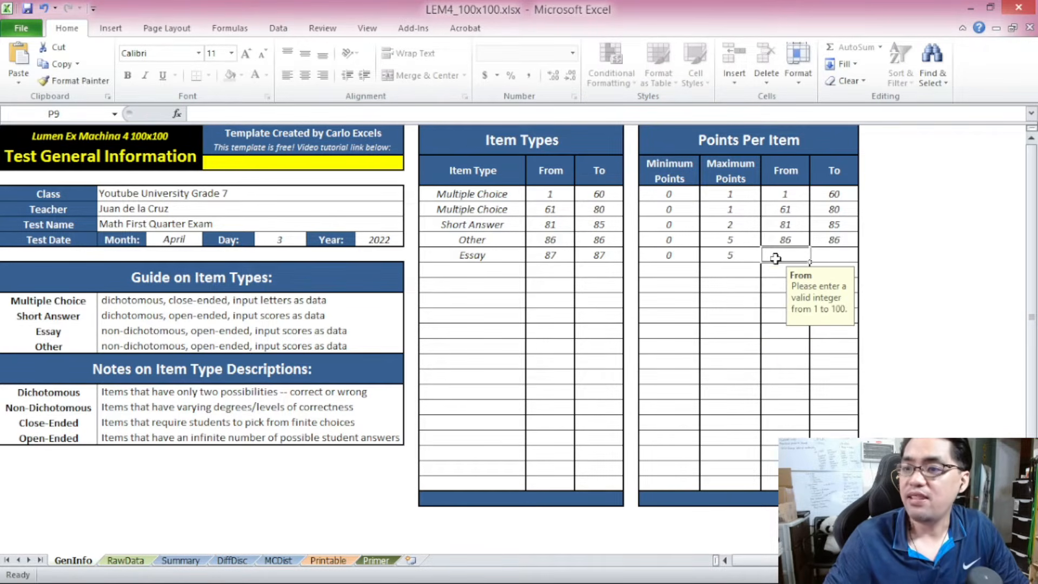
type("87")
left_click(822, 252)
type("87")
left_click(566, 150)
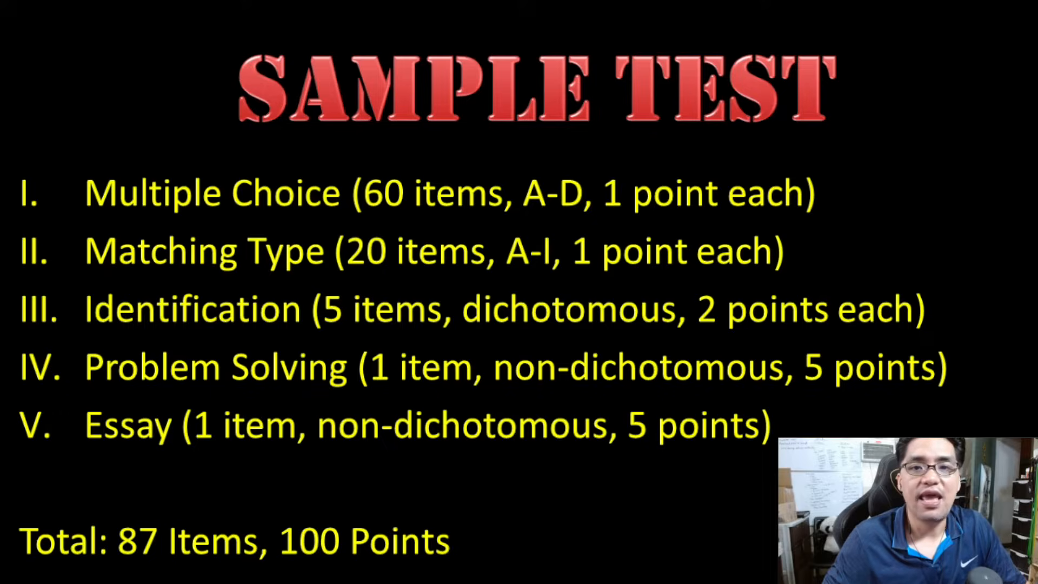
Step: Return to the LEM4_100x100 workbook in Excel and open its RawData sheet at the first student name cell
key("alt+Tab")
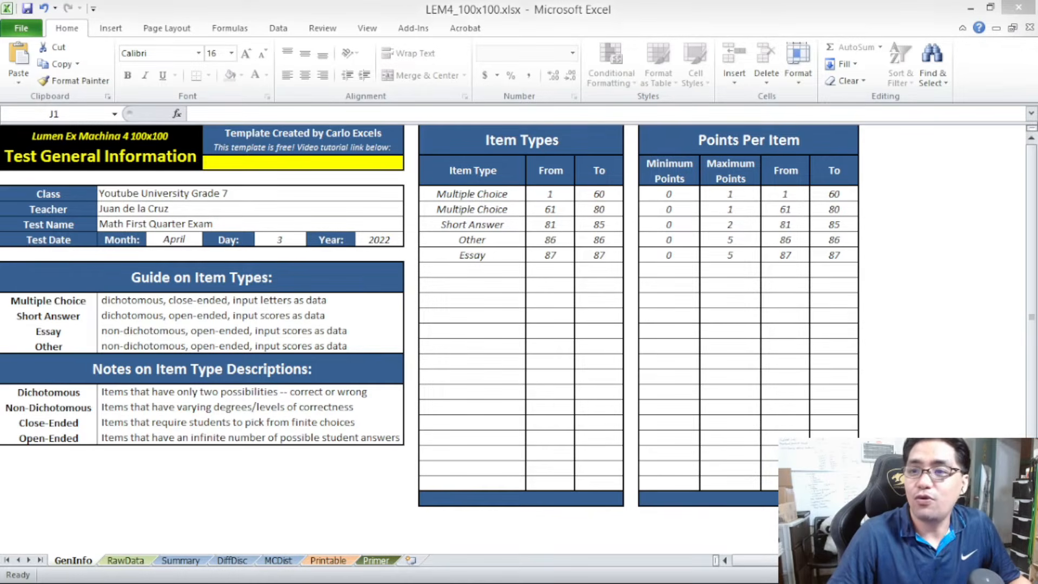
left_click(555, 143)
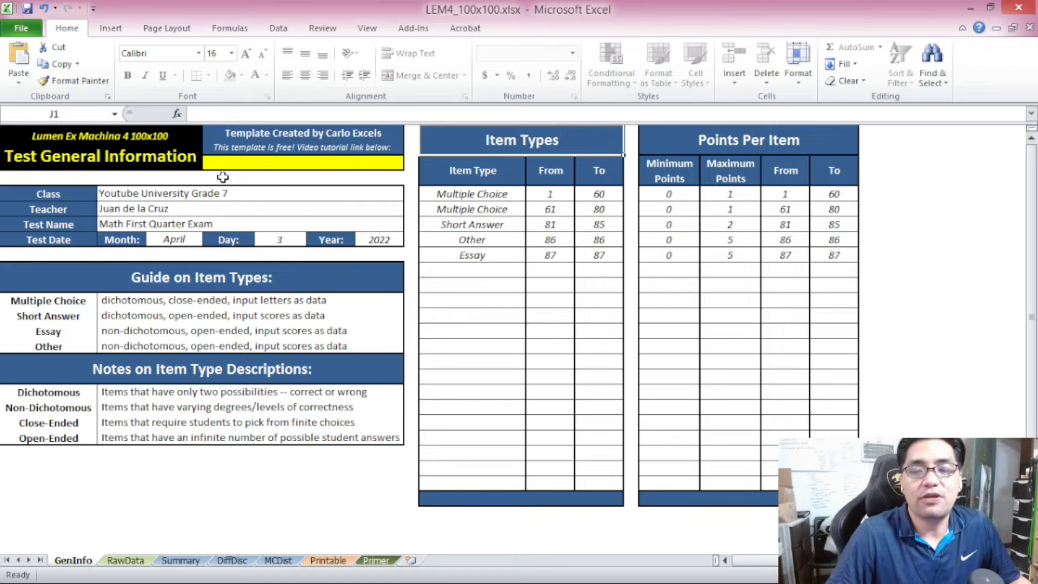
left_click(100, 135)
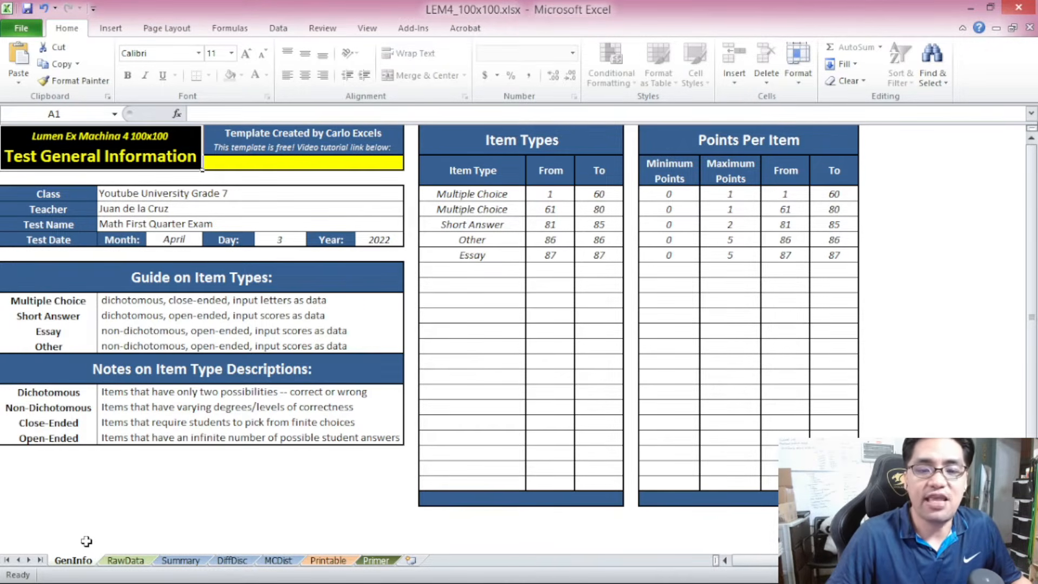
left_click(124, 562)
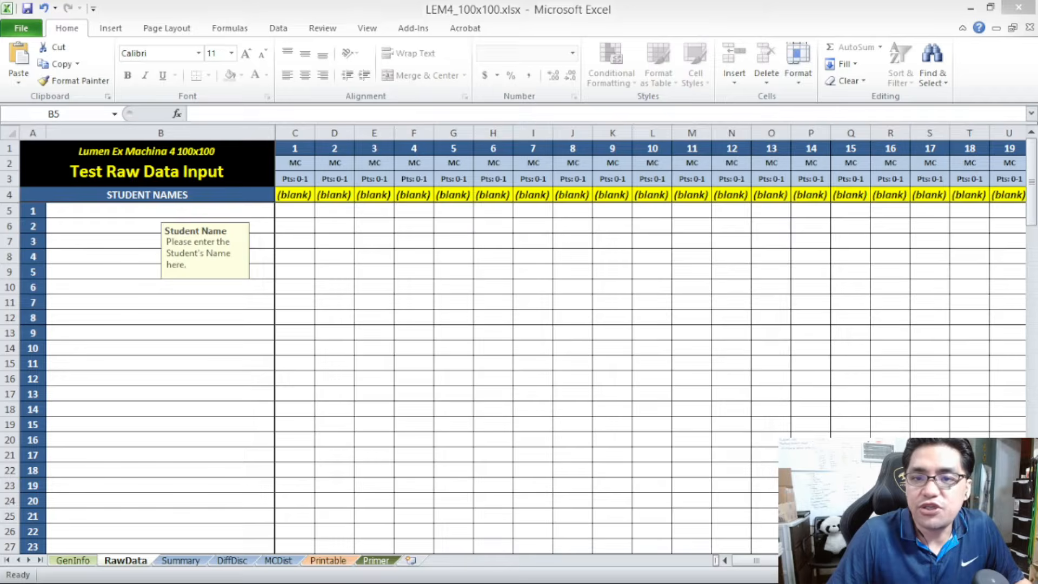
left_click(238, 213)
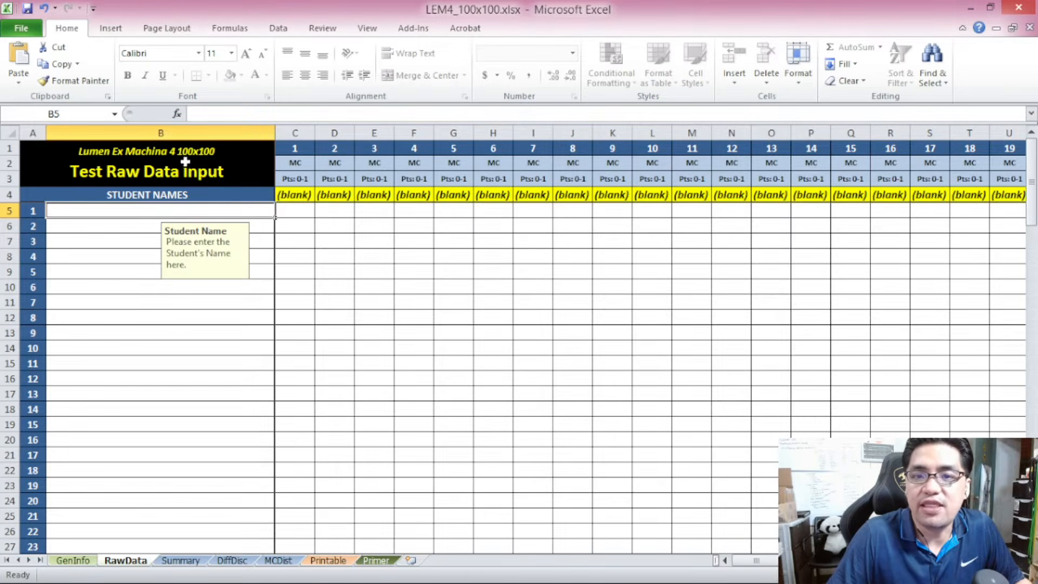
Step: Examine the layout of the student names column and the numbered item columns on the RawData sheet
left_click(161, 132)
left_click(296, 132)
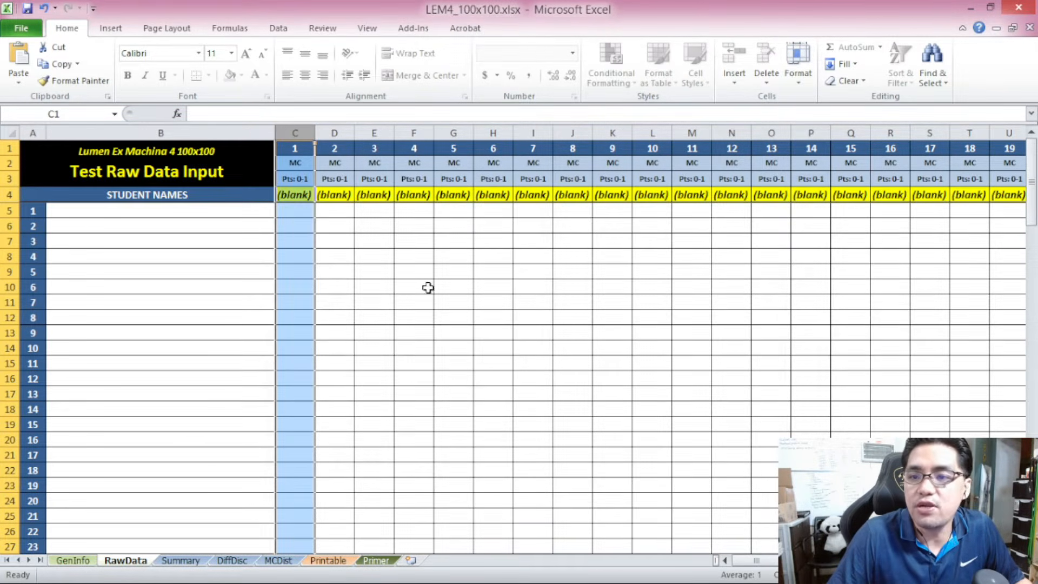
mouse_move(756, 560)
left_mouse_down()
mouse_move(870, 560)
mouse_move(755, 561)
left_mouse_up()
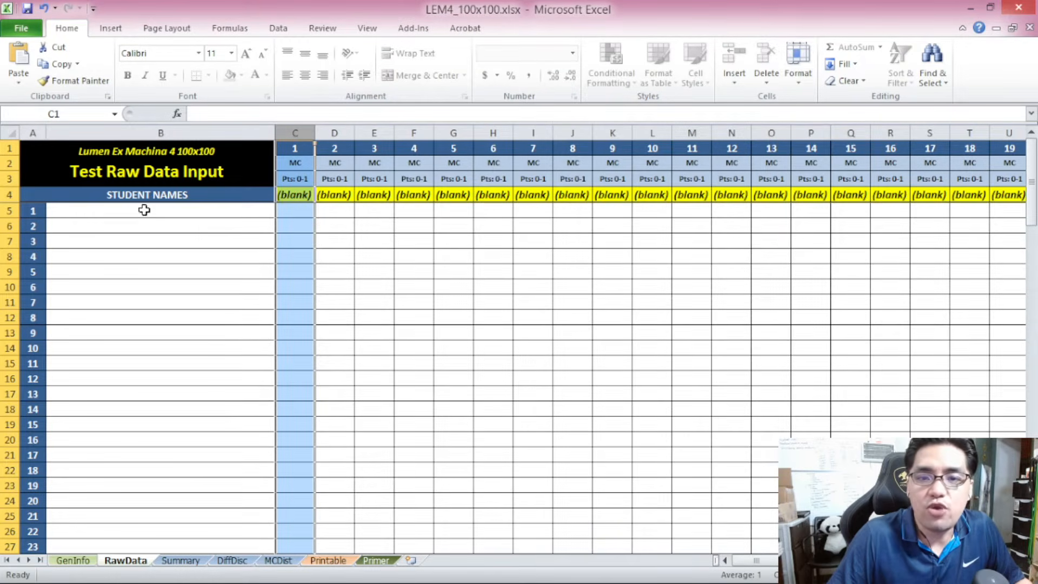
left_click(154, 211)
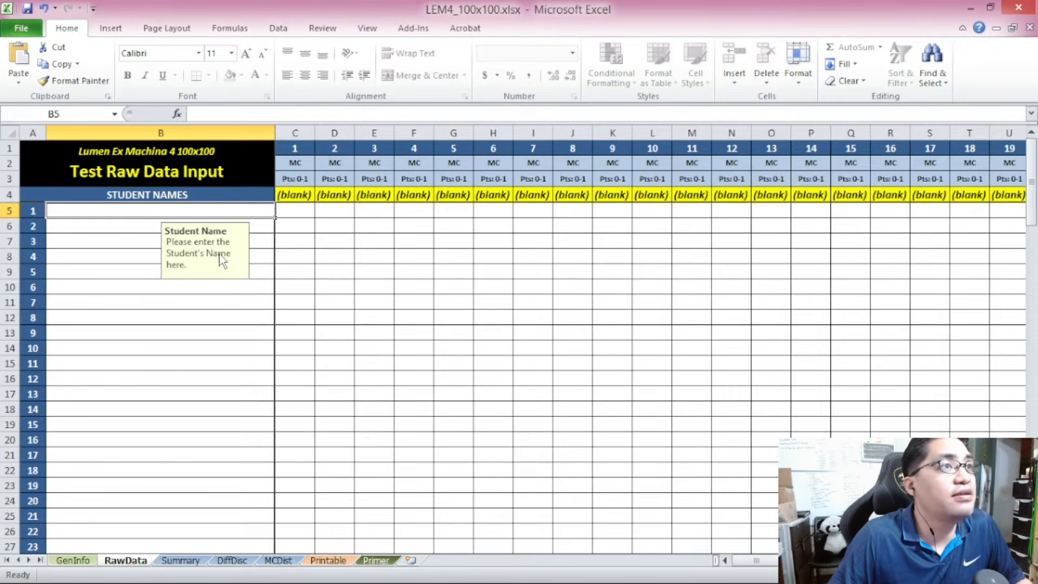
mouse_move(124, 213)
left_mouse_down()
mouse_move(156, 433)
mouse_move(116, 212)
left_mouse_up()
key("alt+Tab")
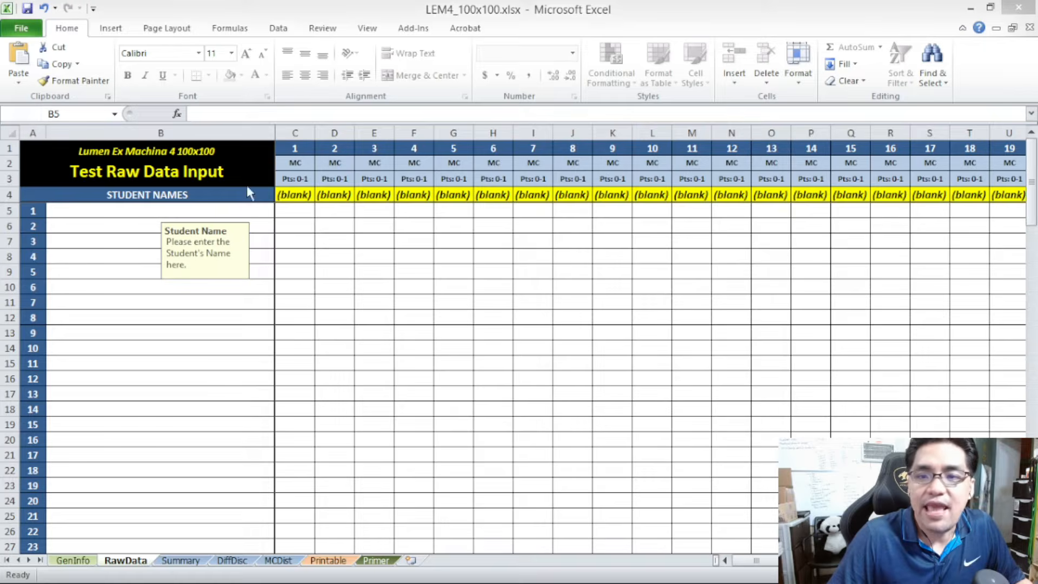
key("alt+Tab")
mouse_move(297, 124)
left_mouse_down()
mouse_move(528, 128)
mouse_move(304, 123)
left_mouse_up()
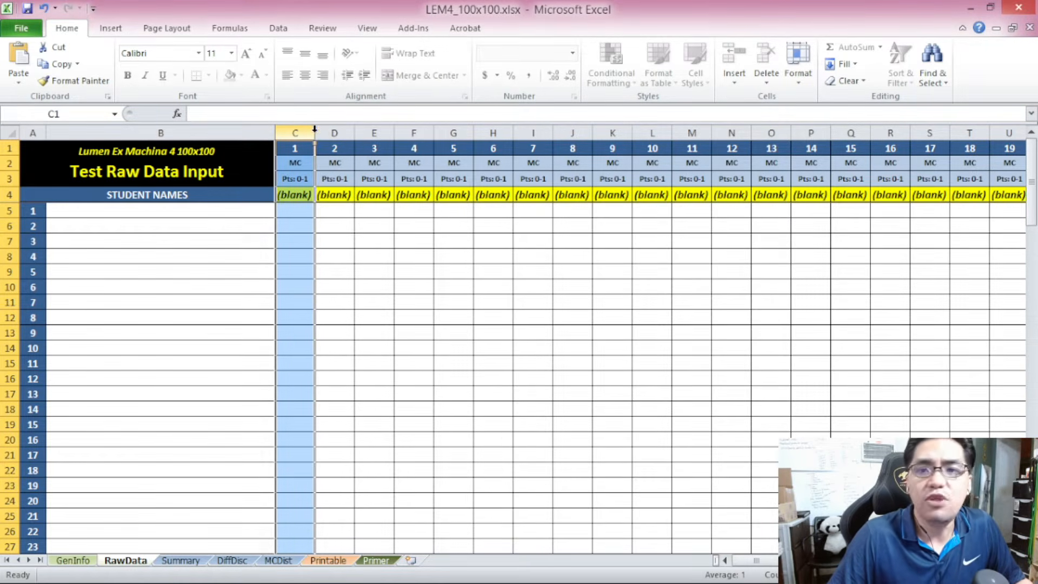
left_click(332, 130)
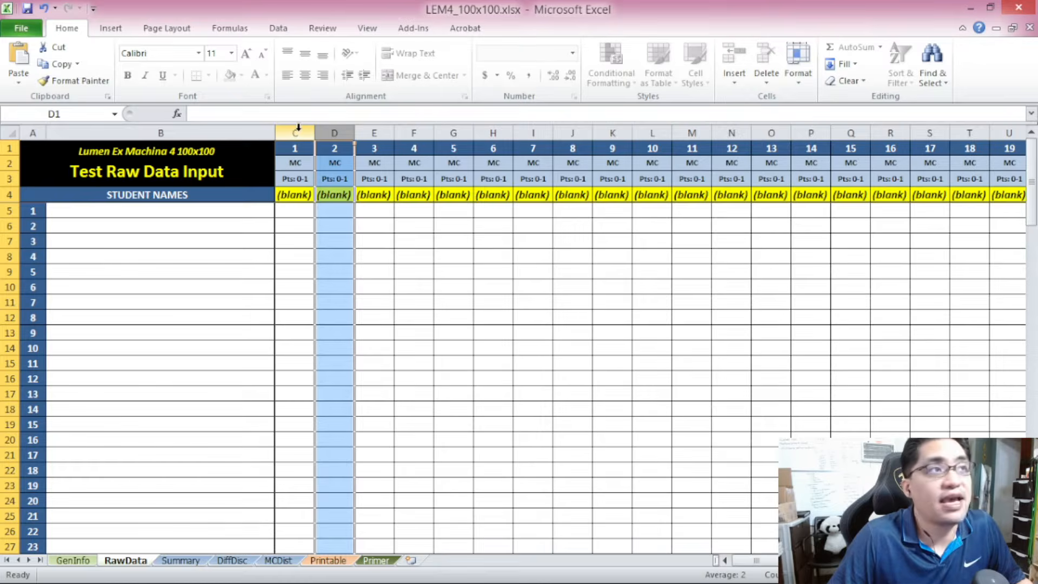
left_click(298, 129)
left_click(330, 130)
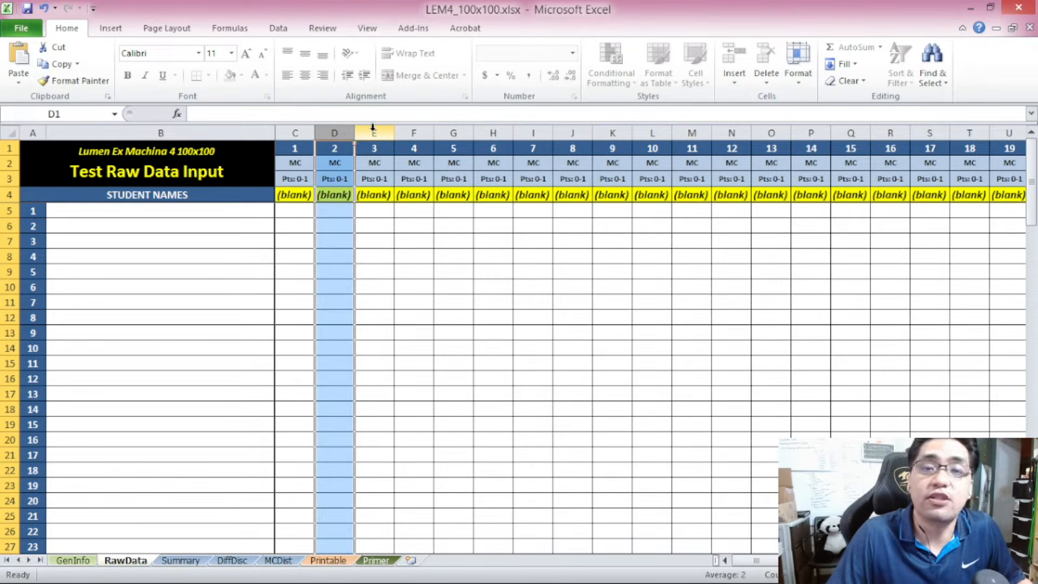
left_click(298, 129)
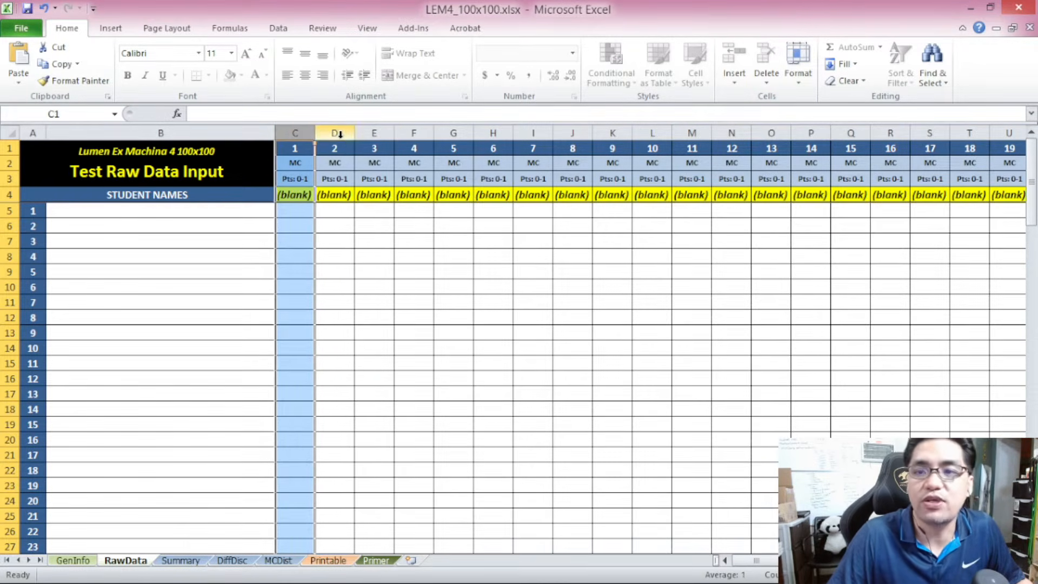
left_click(332, 130)
left_click(373, 130)
left_click(412, 130)
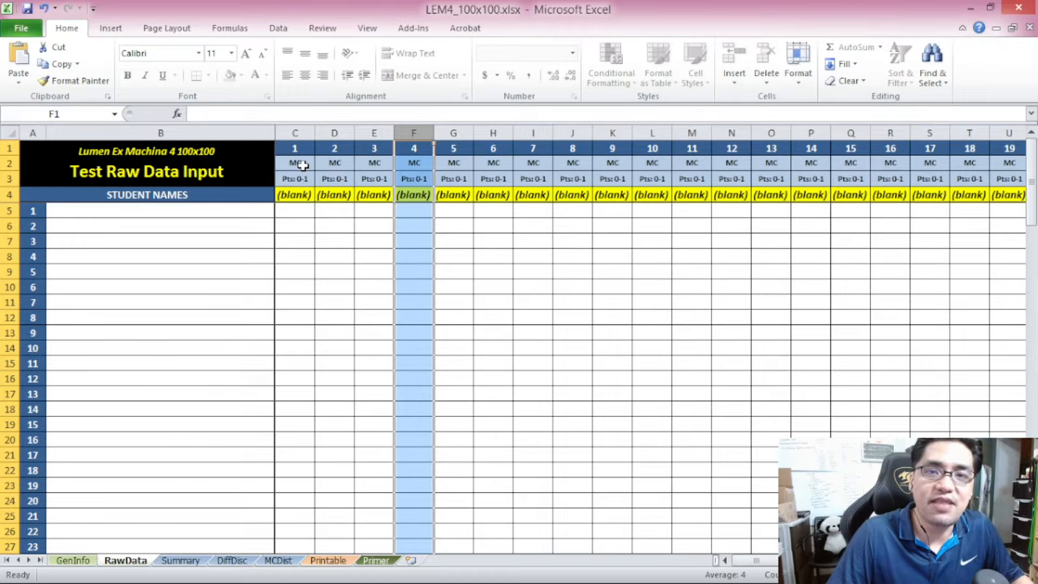
Step: Examine the item type, points and answer key cells above the first item column
left_click(302, 164)
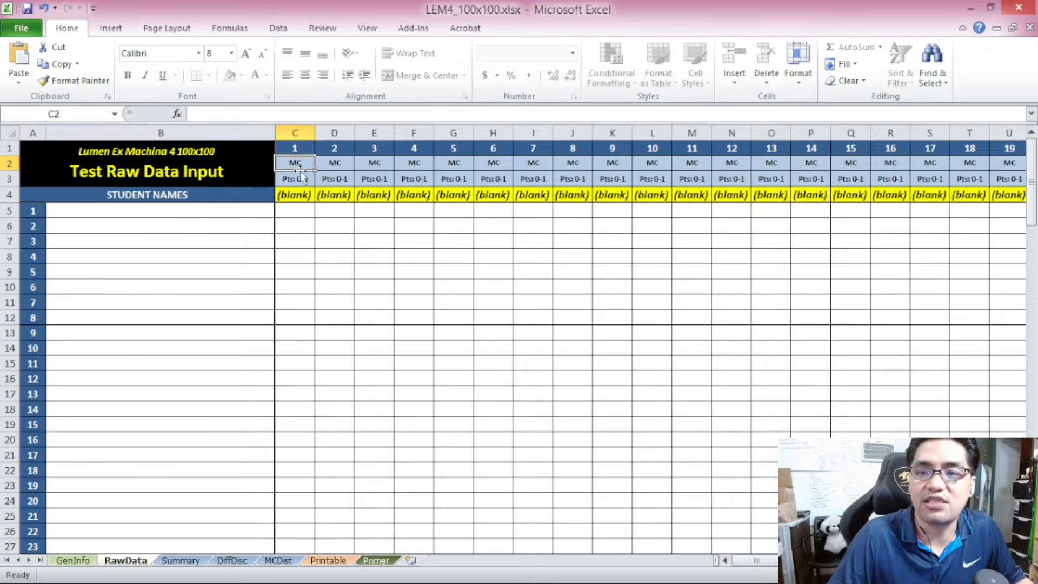
left_click(304, 180)
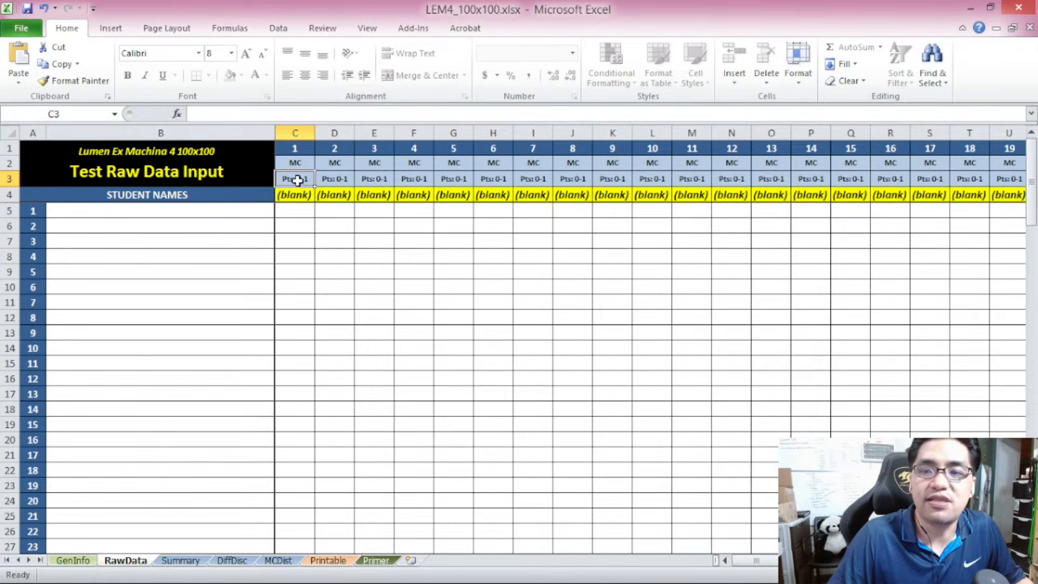
left_click(298, 133)
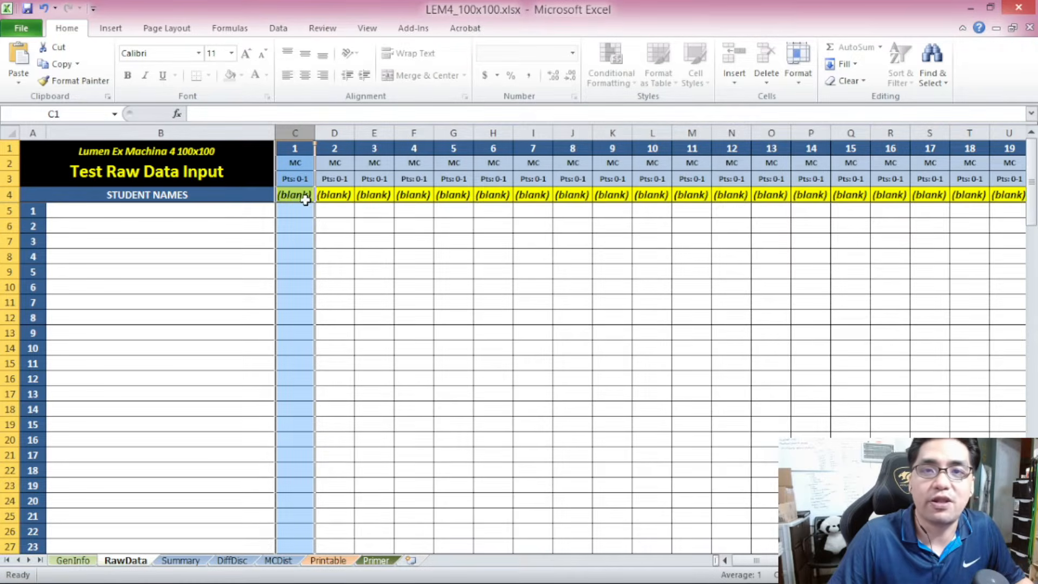
left_click(285, 179)
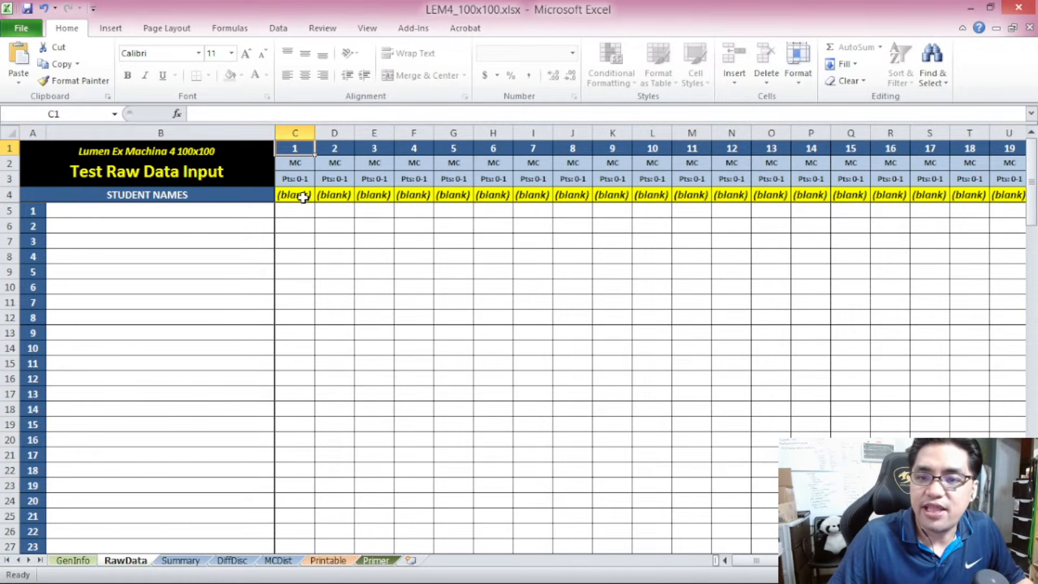
left_click(300, 196)
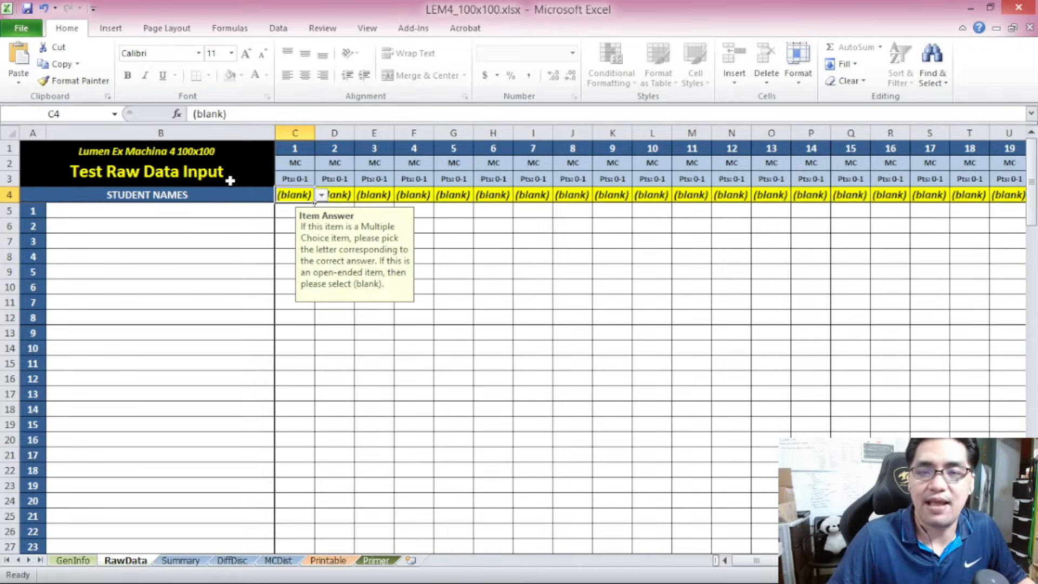
left_click(257, 167)
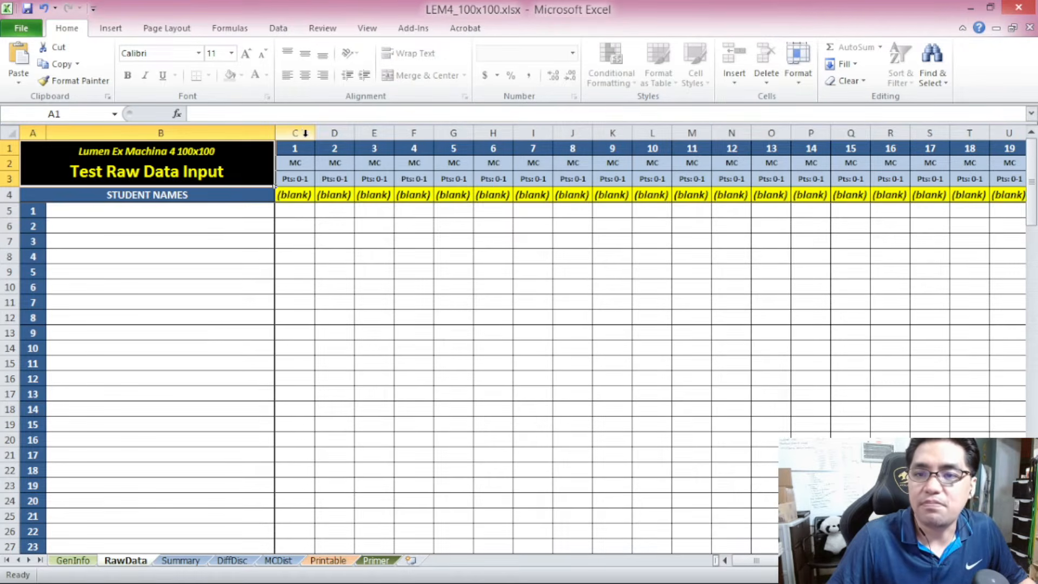
Step: Enter A, B, C and D as sample answers for items 1 to 4 in the RawData sheet's answer key row
left_click_drag(305, 128, 414, 131)
left_click(313, 199)
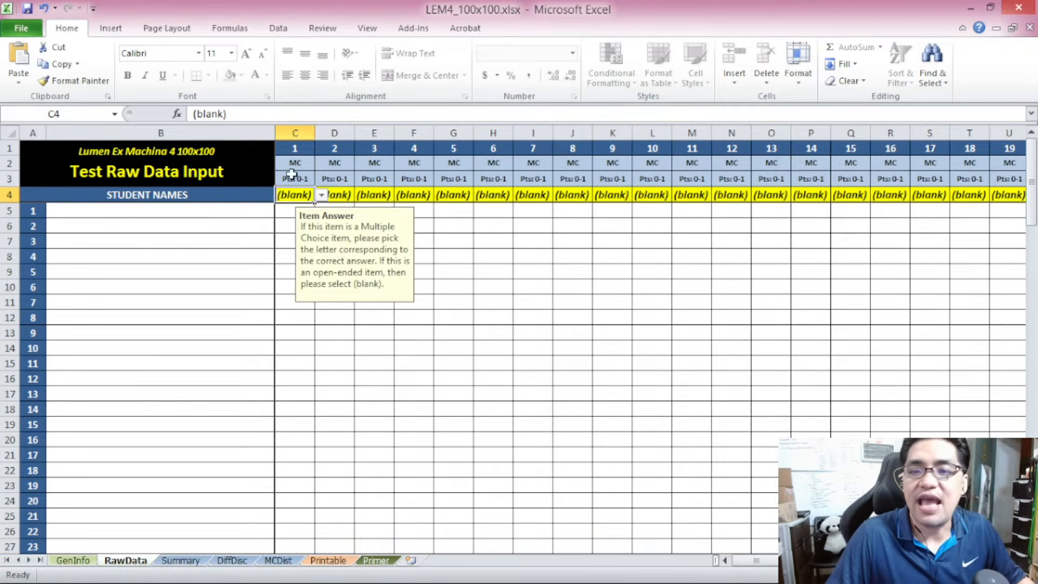
type("A")
left_click(341, 194)
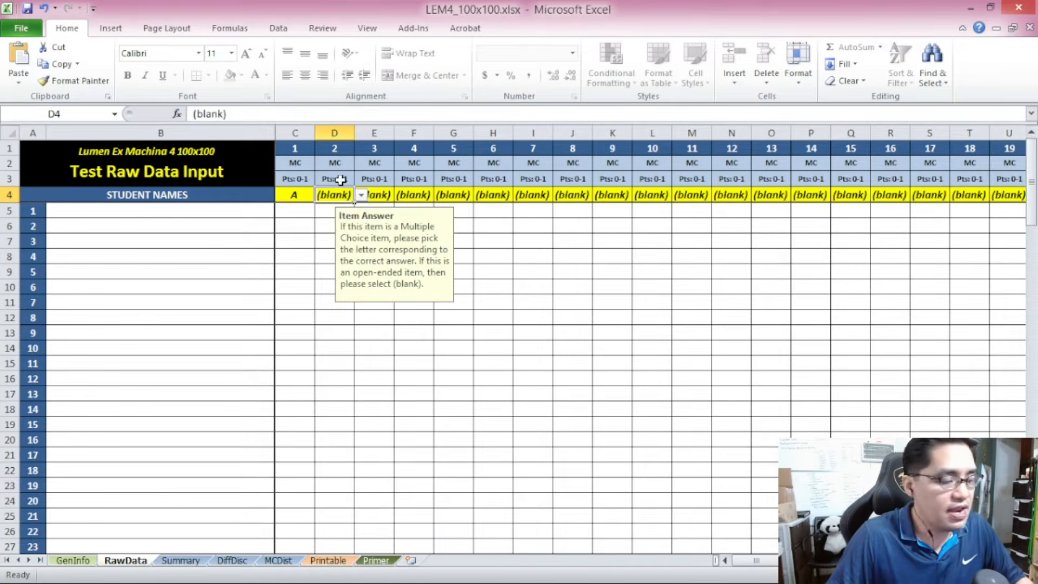
type("B")
left_click(388, 193)
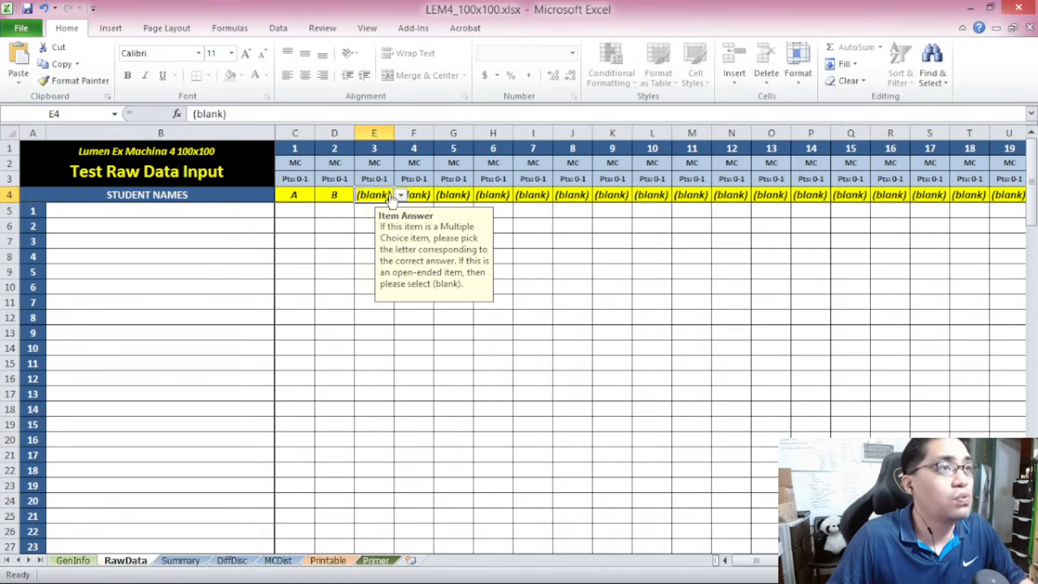
type("C")
left_click(423, 194)
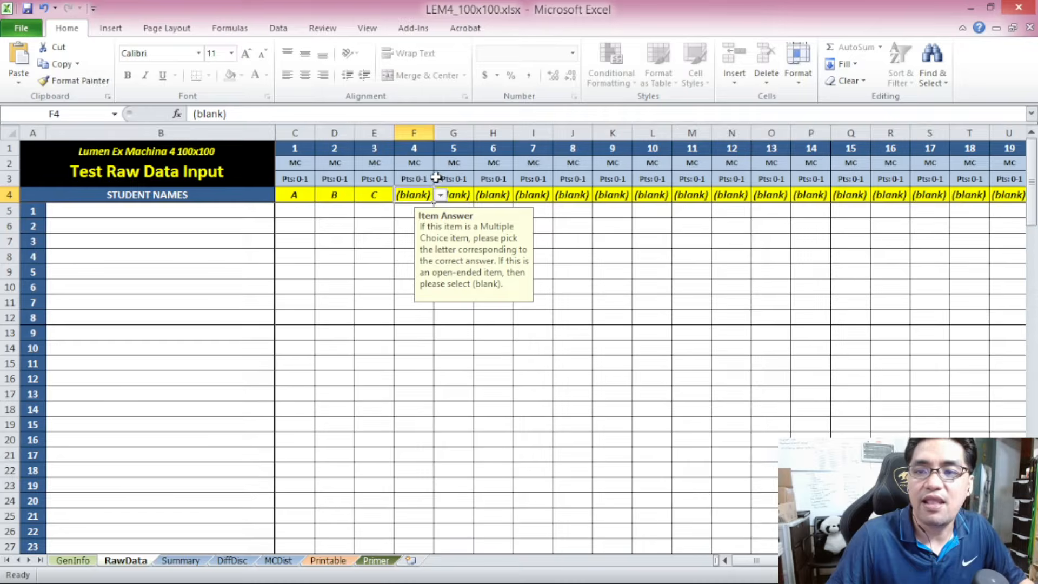
type("D")
left_click(428, 175)
left_click_drag(294, 194, 414, 195)
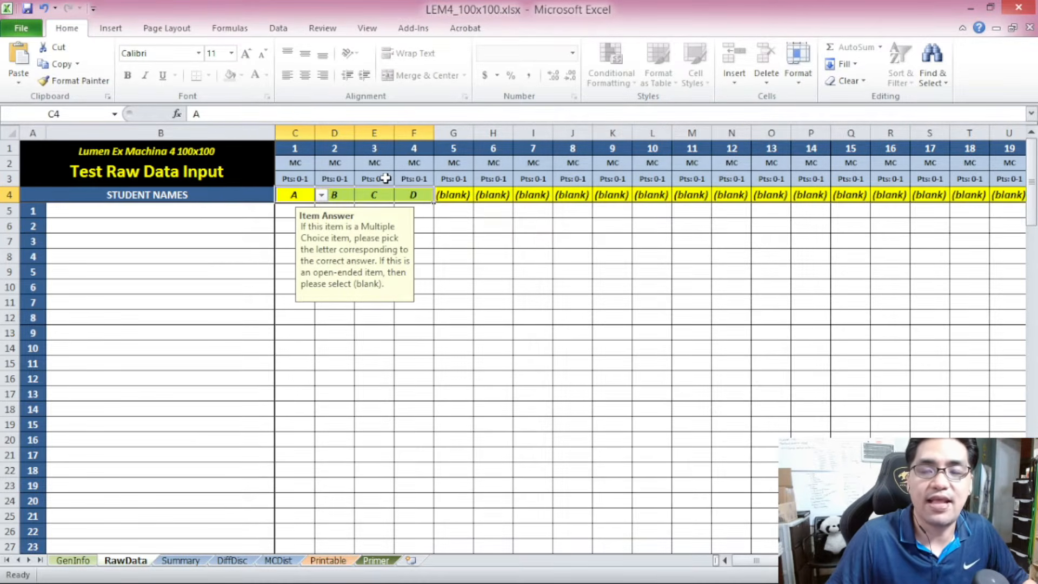
Step: Examine the item type, points and answer key cells of the open-ended items 81 to 87 on the RawData sheet
left_click(227, 173)
left_click_drag(755, 563, 932, 563)
left_click(570, 163)
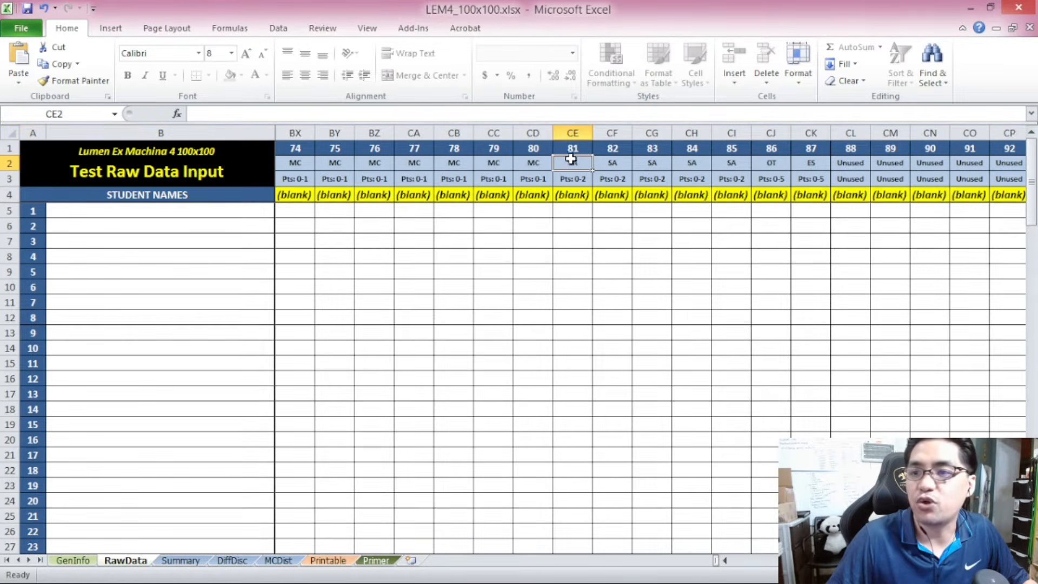
left_click(780, 165)
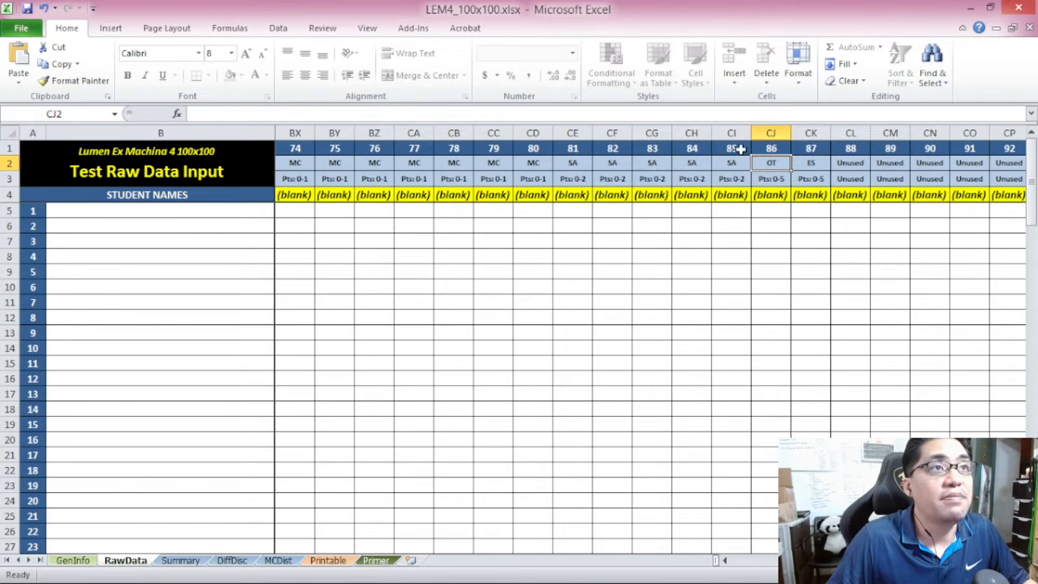
left_click(812, 164)
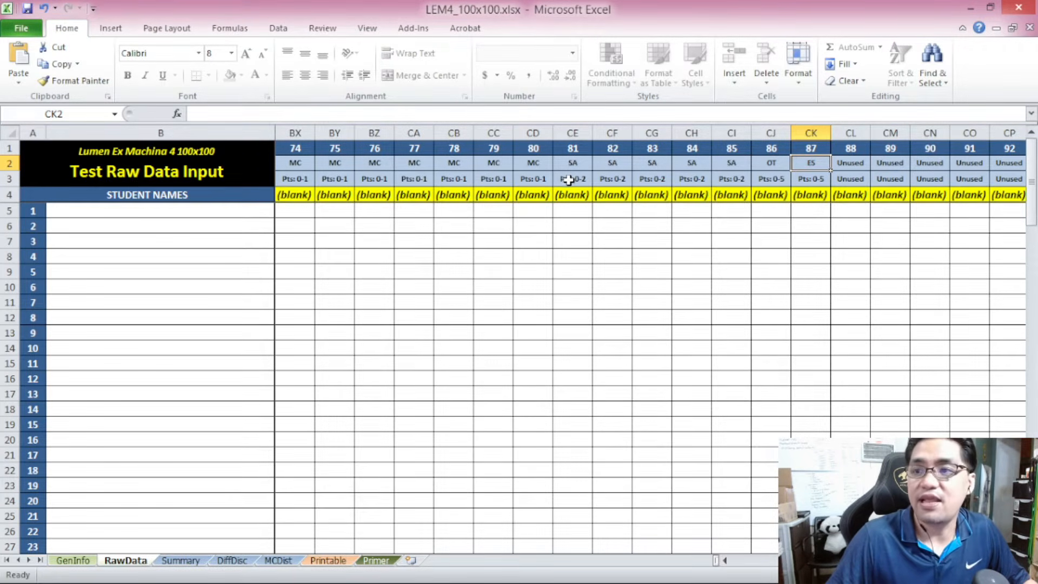
left_click(572, 196)
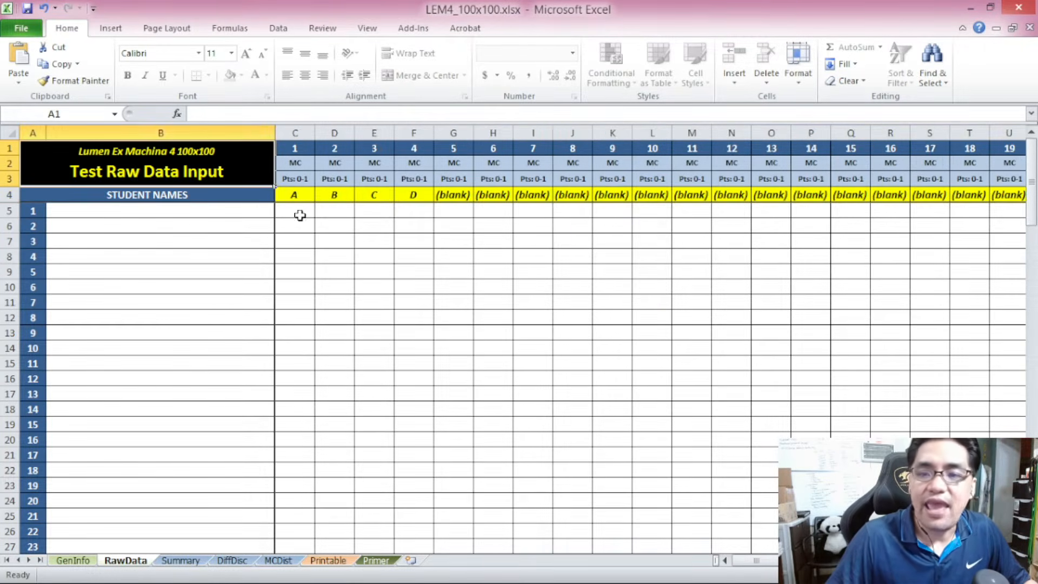
Step: Switch to the sampletest.xlsx workbook and examine its student name list and the short answer, other and essay columns
left_click_drag(300, 215, 930, 501)
left_click(294, 210)
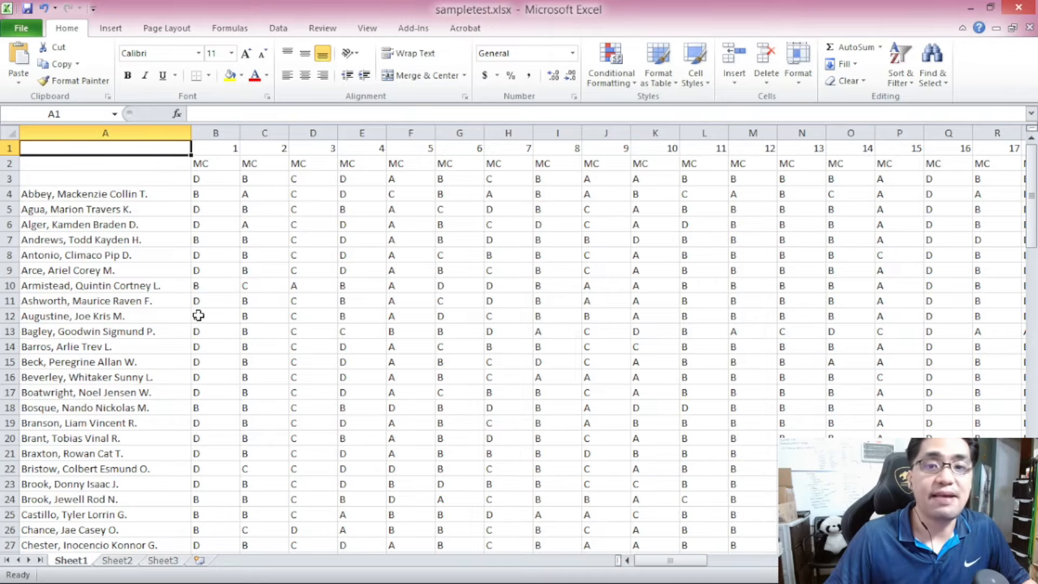
left_click(144, 194)
left_click_drag(1033, 190, 1033, 181)
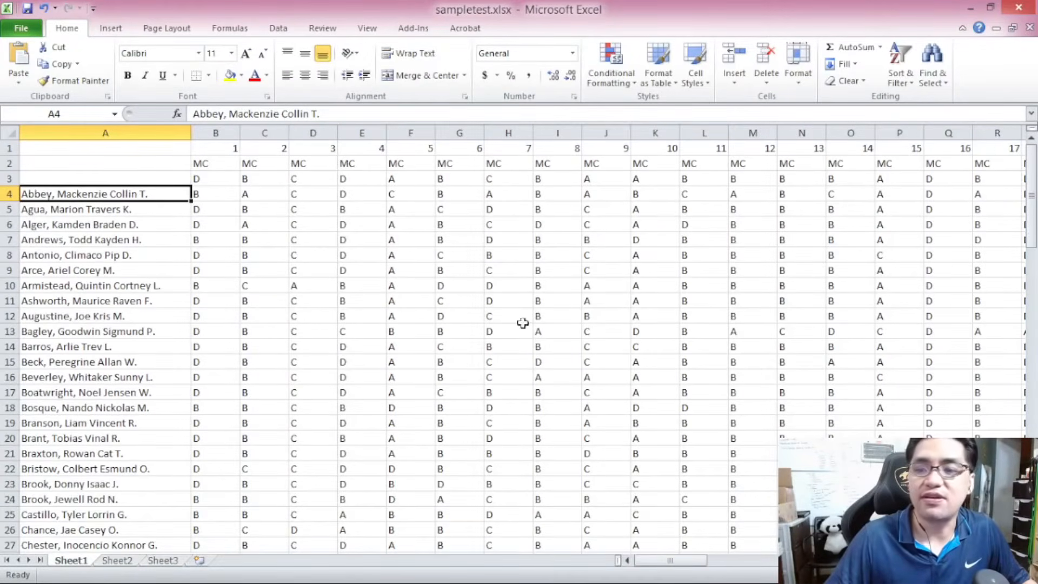
left_click_drag(695, 560, 801, 561)
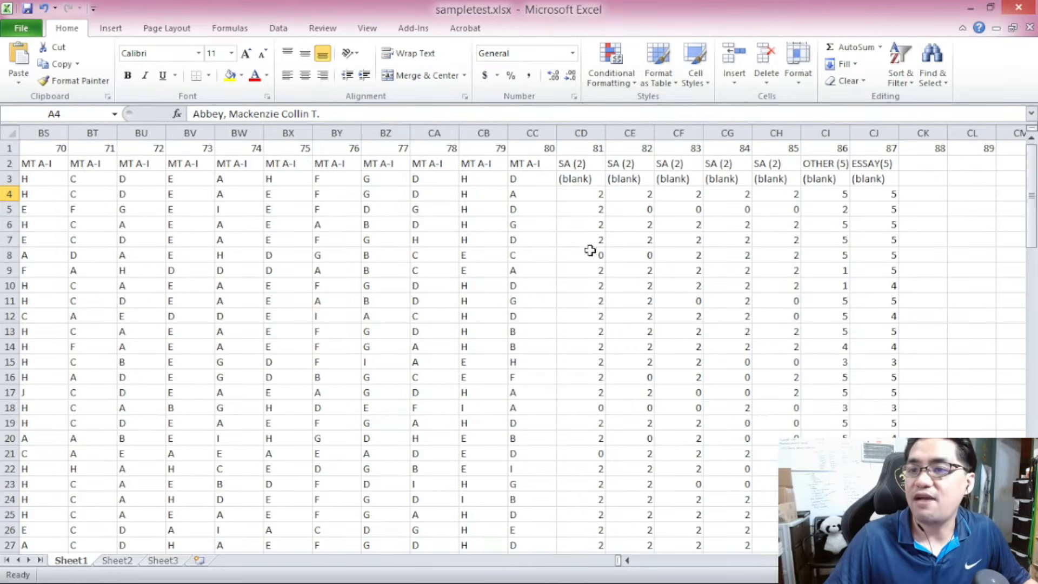
left_click_drag(566, 135, 793, 150)
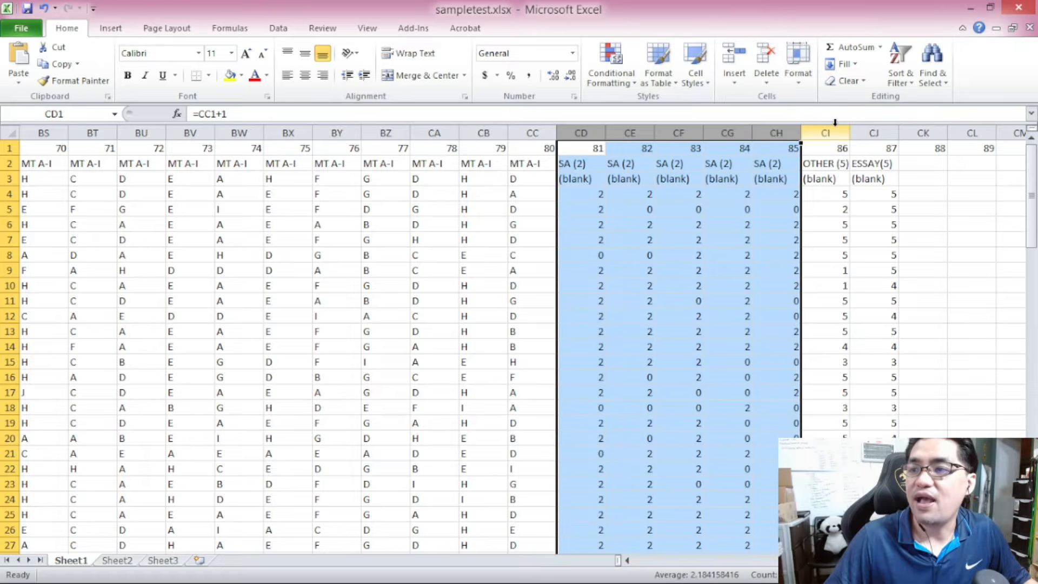
left_click(835, 122)
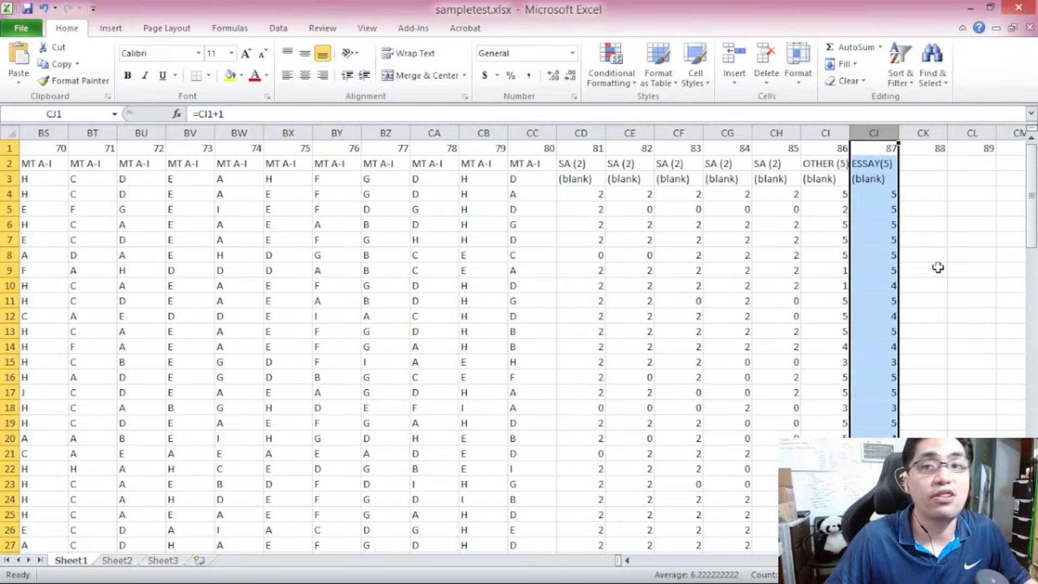
left_click(779, 344)
left_click_drag(924, 561, 627, 576)
Step: Examine the students' letter answers to the multiple choice and matching type items 1 to 80
left_click(219, 281)
scroll(225, 250, "down", 1)
scroll(224, 241, "up", 1)
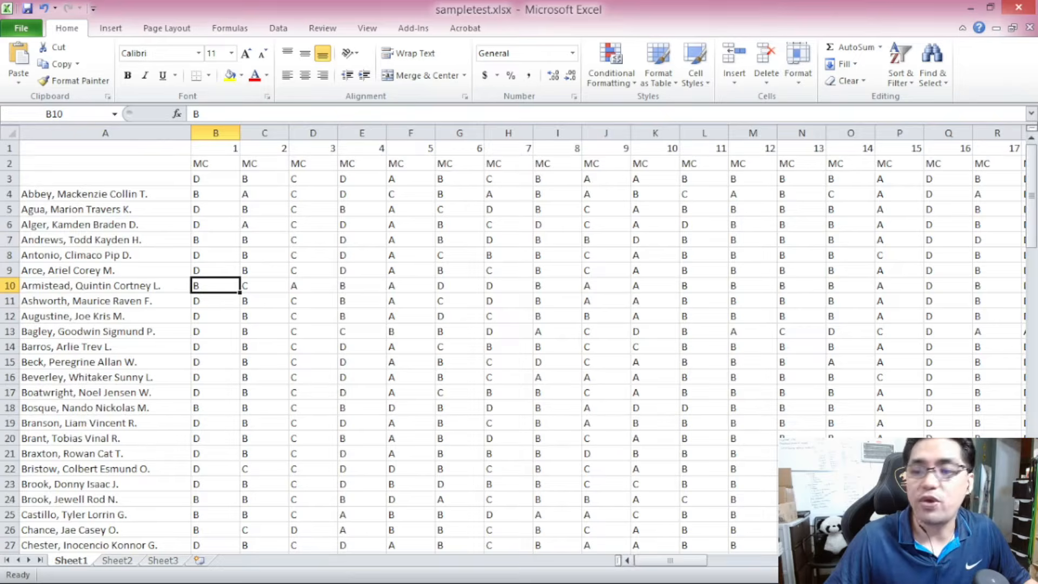
left_click_drag(675, 566, 800, 563)
left_click_drag(627, 560, 630, 561)
left_click(595, 268)
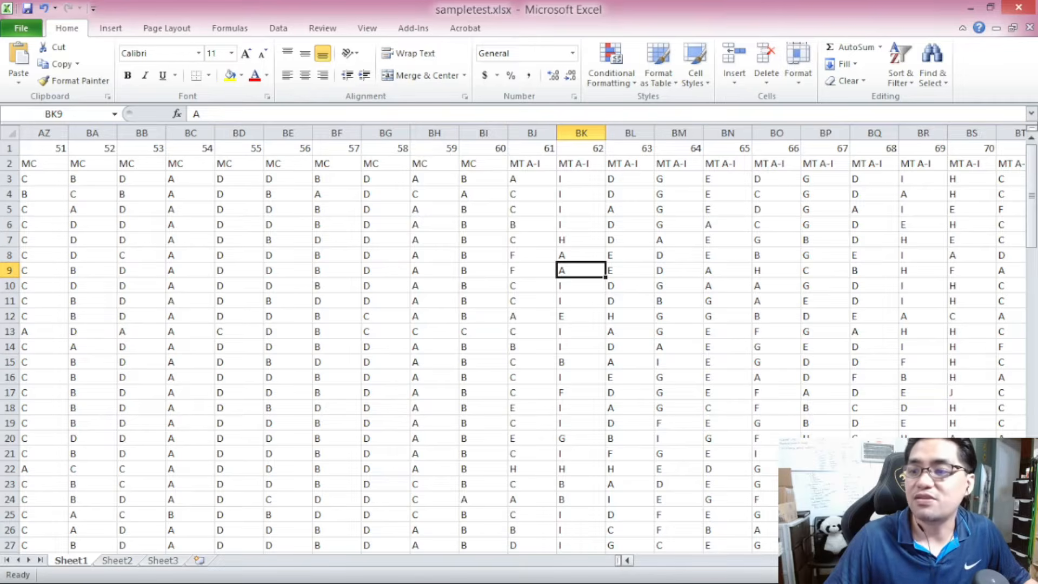
Step: Examine how points are recorded for short answer items 81 to 85, the other-type item 86 and essay item 87
scroll(389, 341, "right", 8)
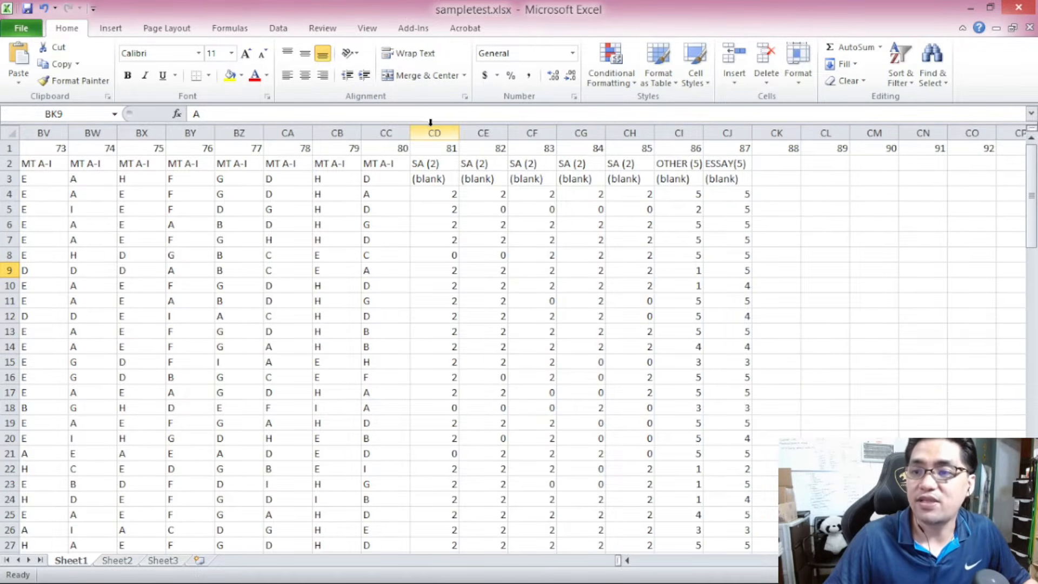
left_click_drag(432, 122, 631, 131)
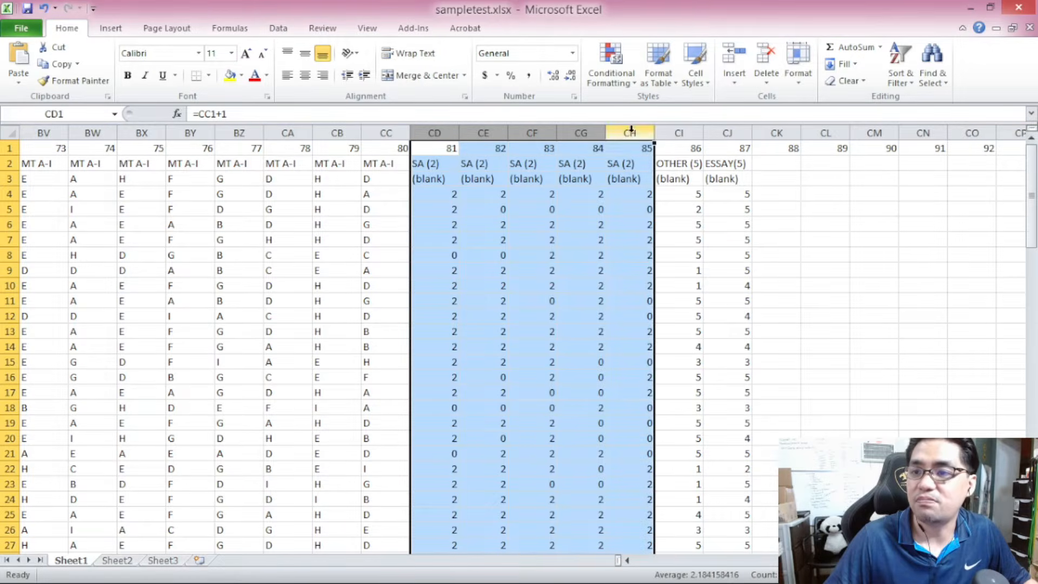
left_click(447, 197)
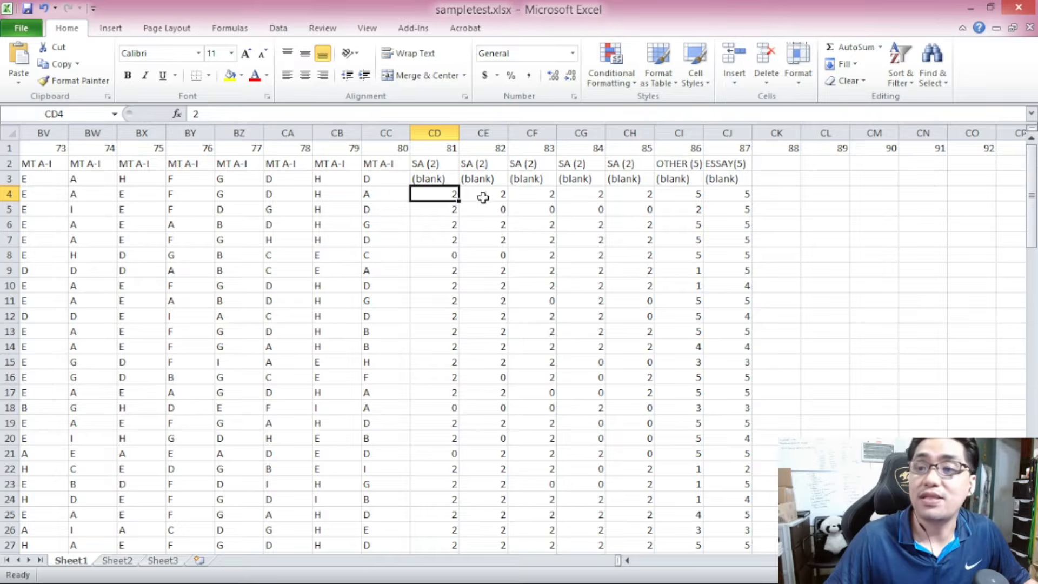
left_click(680, 132)
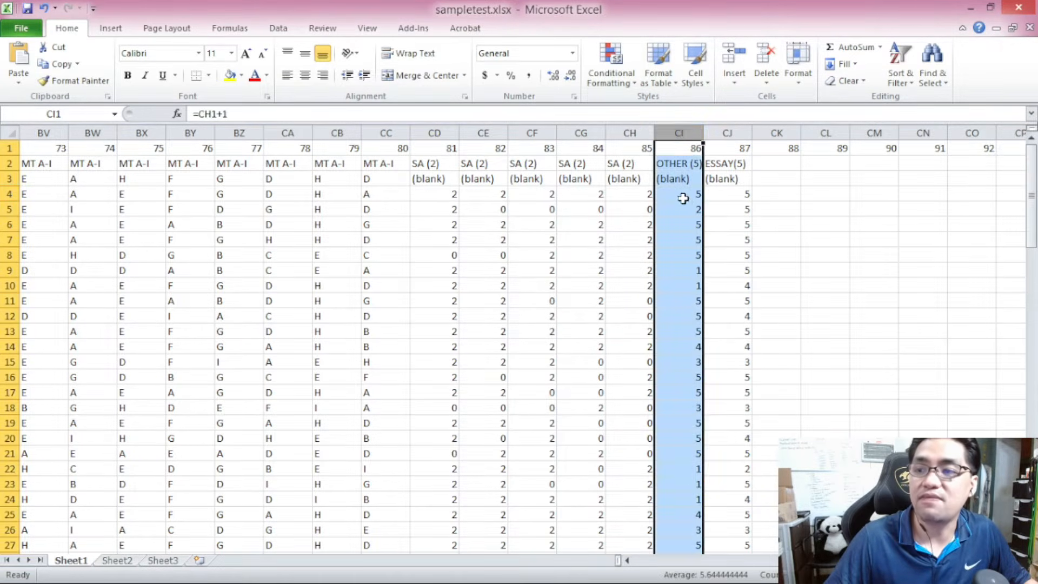
left_click_drag(682, 198, 685, 359)
left_click(730, 212)
left_click(729, 190)
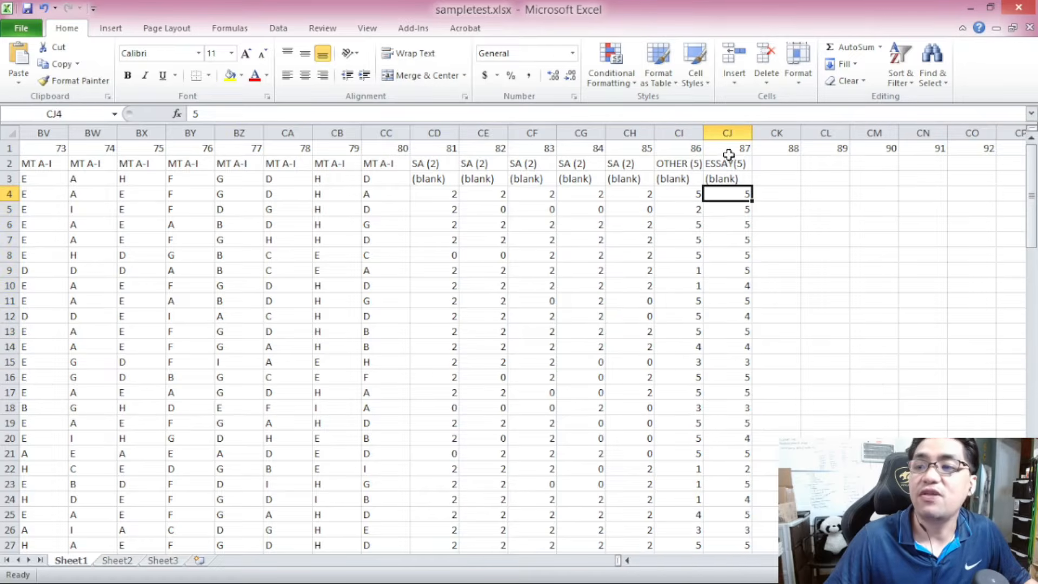
left_click(728, 133)
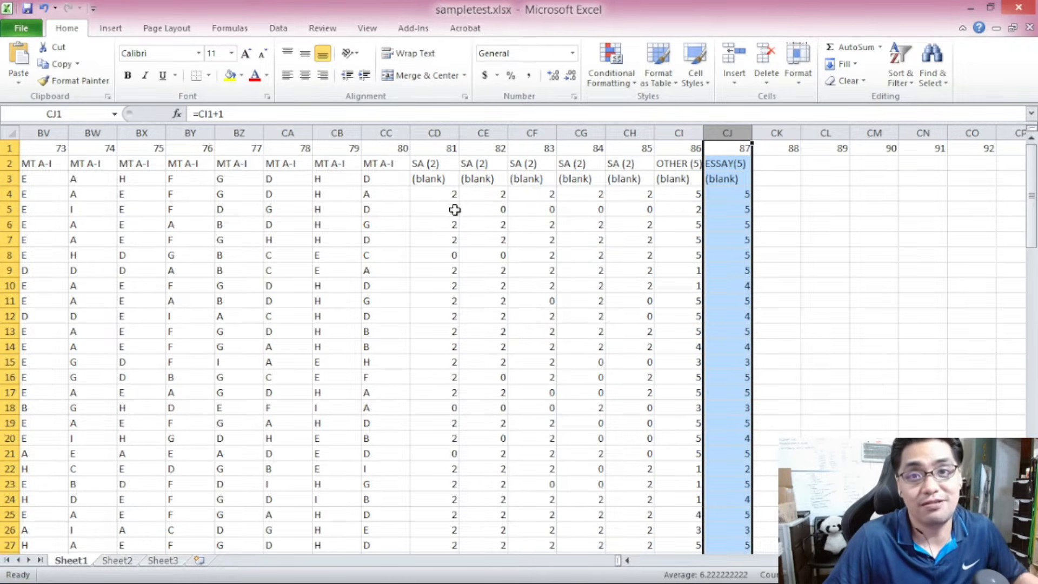
Step: Copy the answer key row for items 1 to 80, cells B3 to CC3, in the sampletest workbook
key("ctrl+Home")
left_click(204, 180)
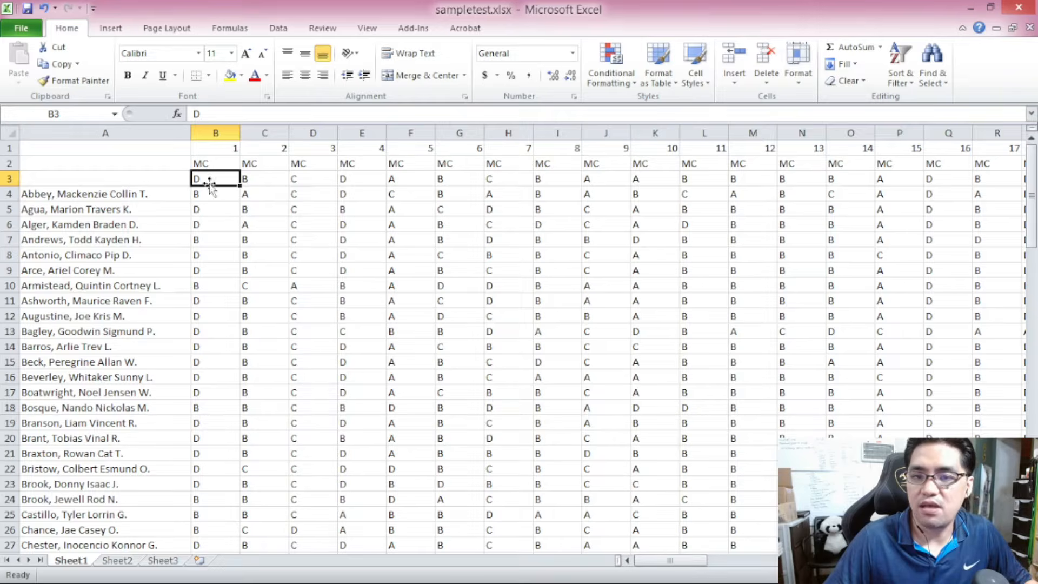
left_click_drag(667, 560, 876, 560)
left_click(785, 179, "shift")
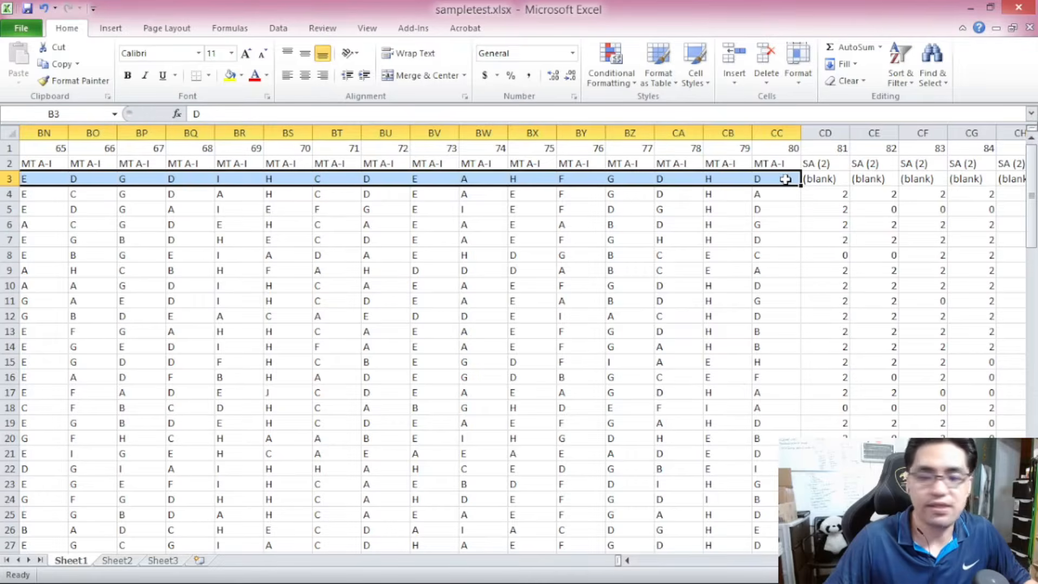
key("ctrl+c")
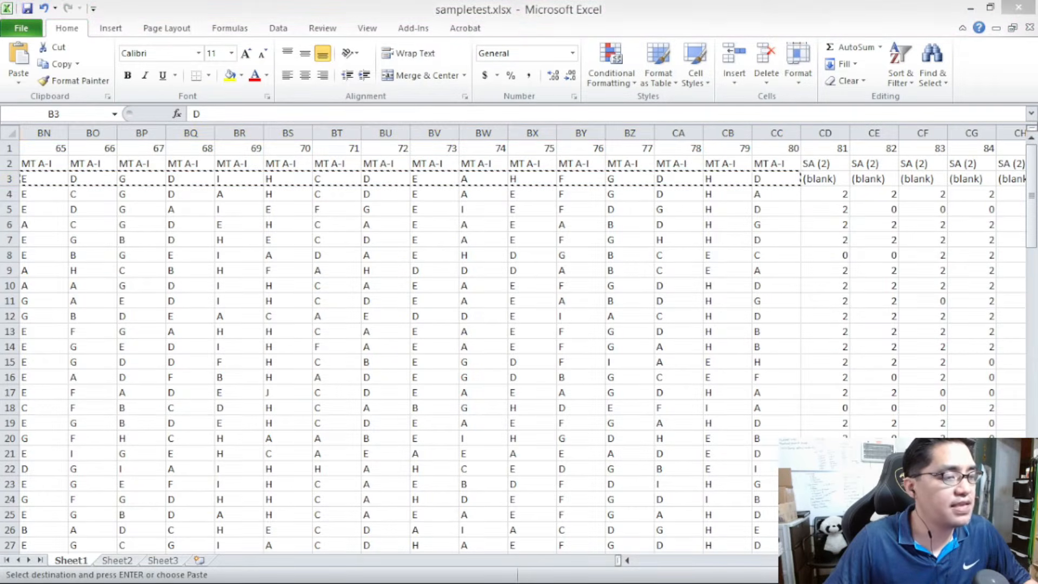
Step: Paste the copied answer key as values into the LEM4_100x100 RawData sheet, starting at item 1's answer cell C4
key("alt+Tab")
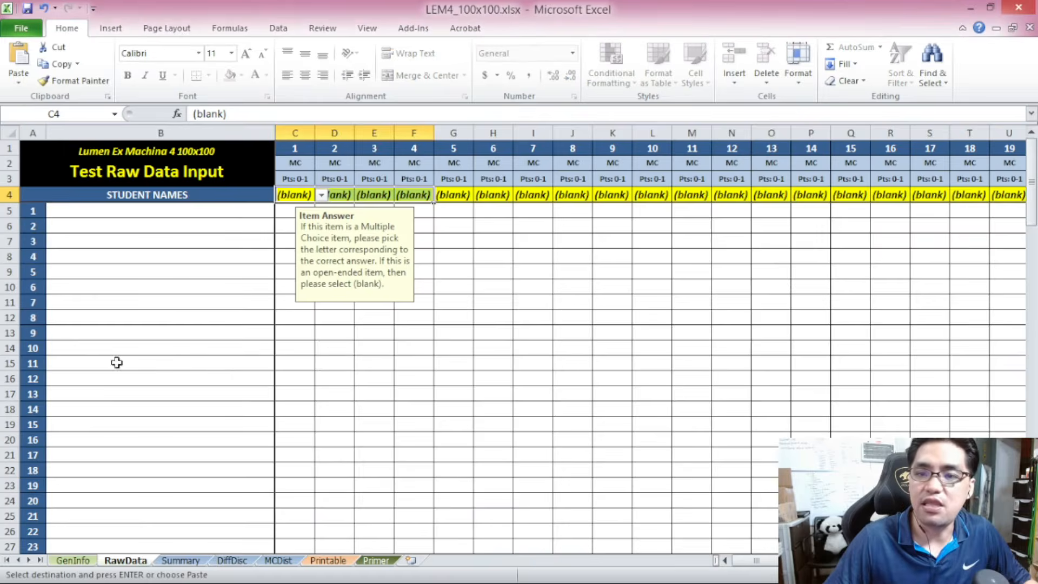
left_click(269, 262)
right_click(295, 195)
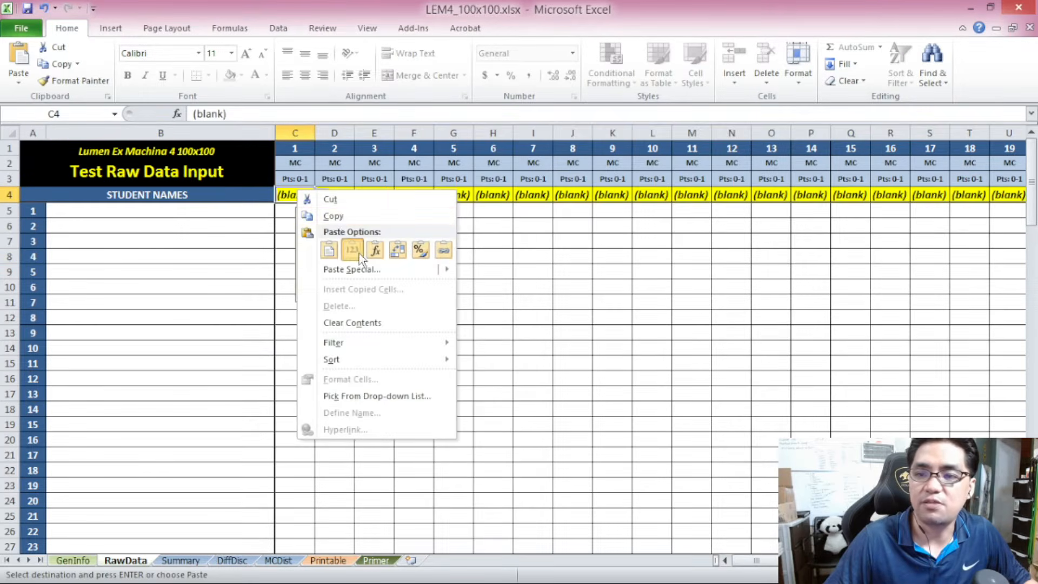
left_click(348, 241)
left_click_drag(756, 562, 524, 558)
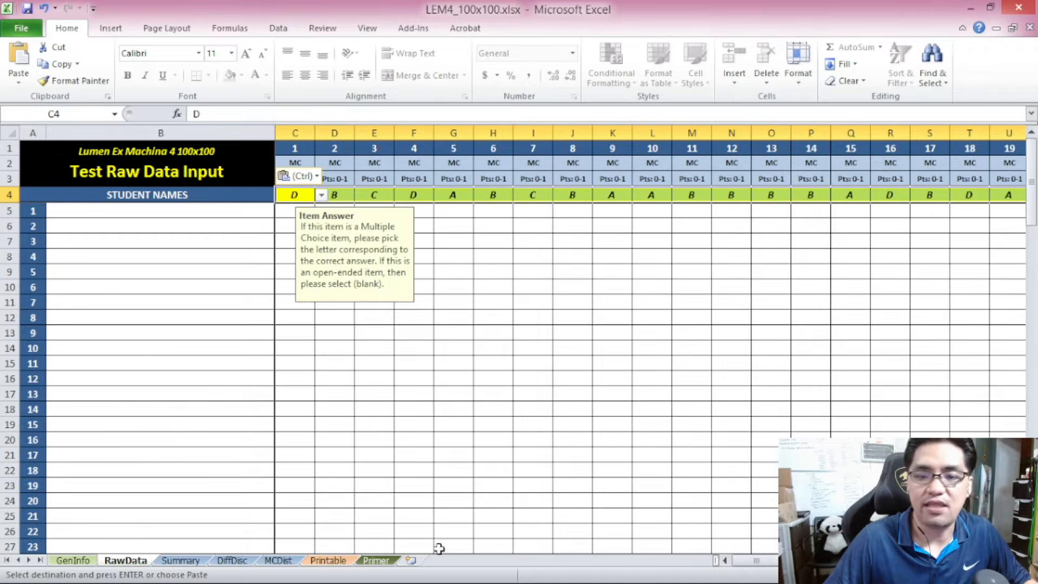
Step: Copy all student names and responses in the sampletest workbook, from cell A4 to the last student's item 87 in column CJ
key("alt+Tab")
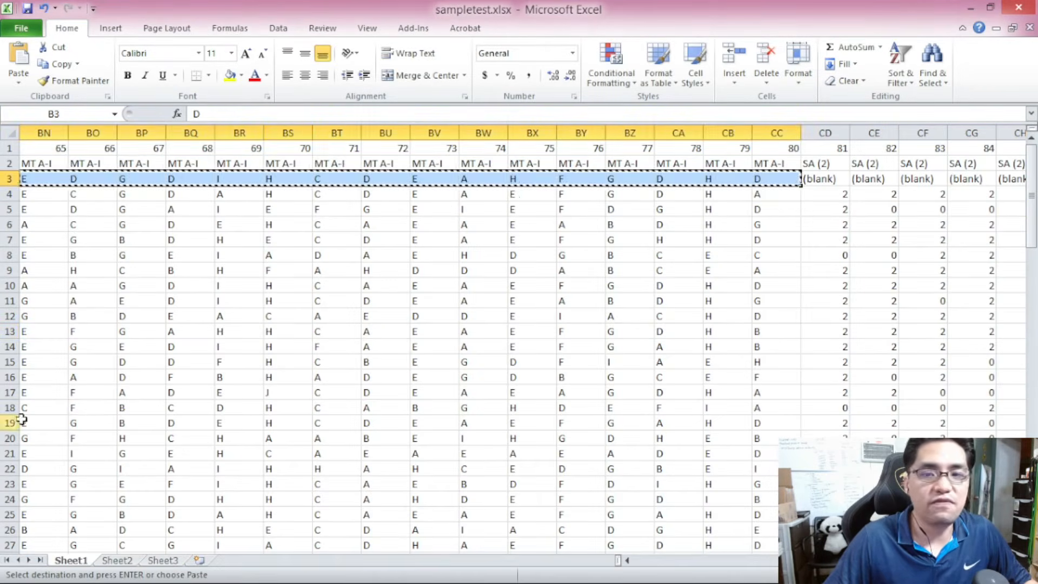
left_click(288, 331)
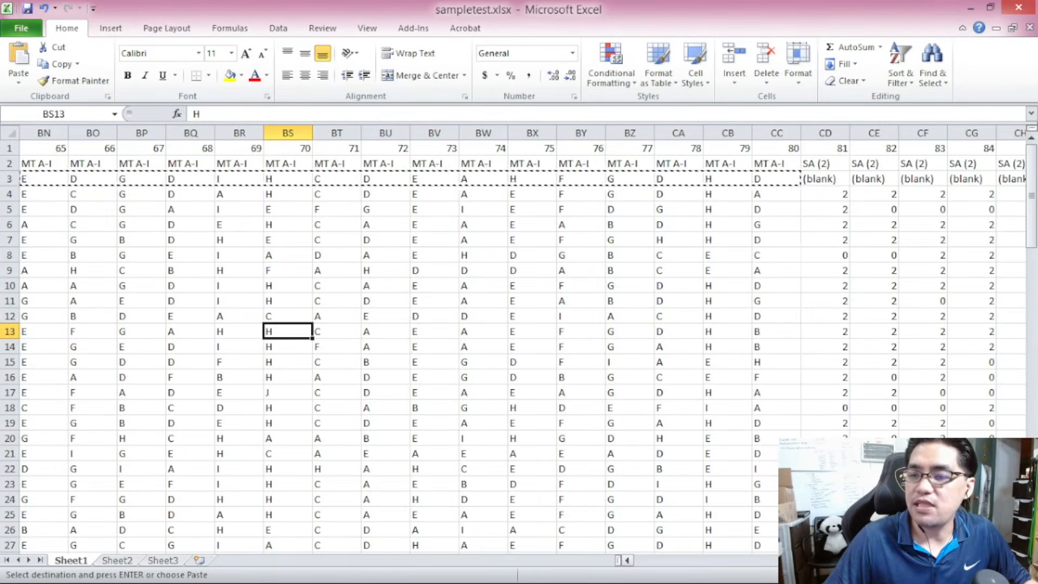
left_click_drag(887, 560, 606, 561)
left_click(108, 195)
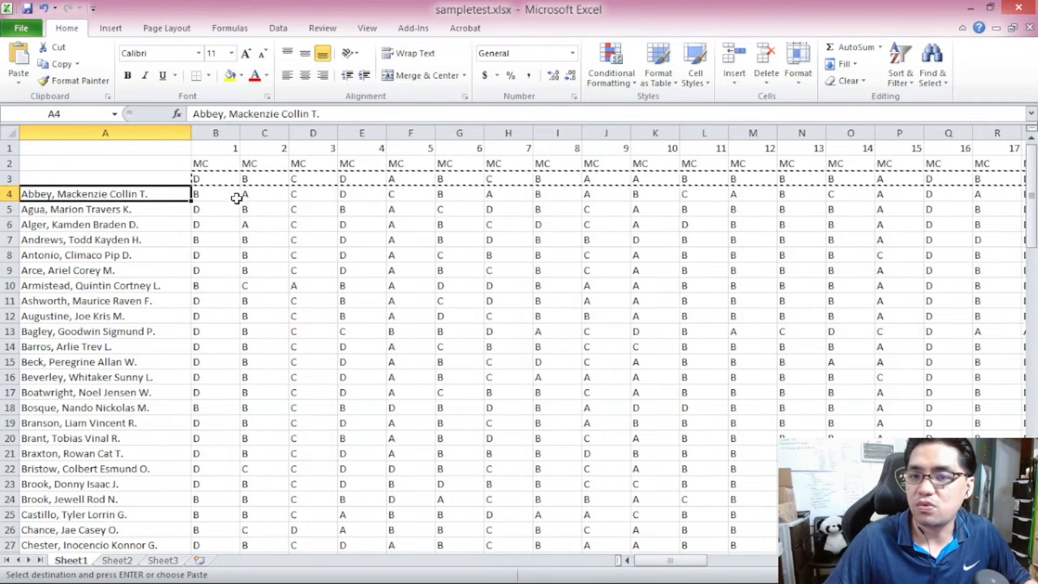
left_click_drag(670, 561, 702, 561)
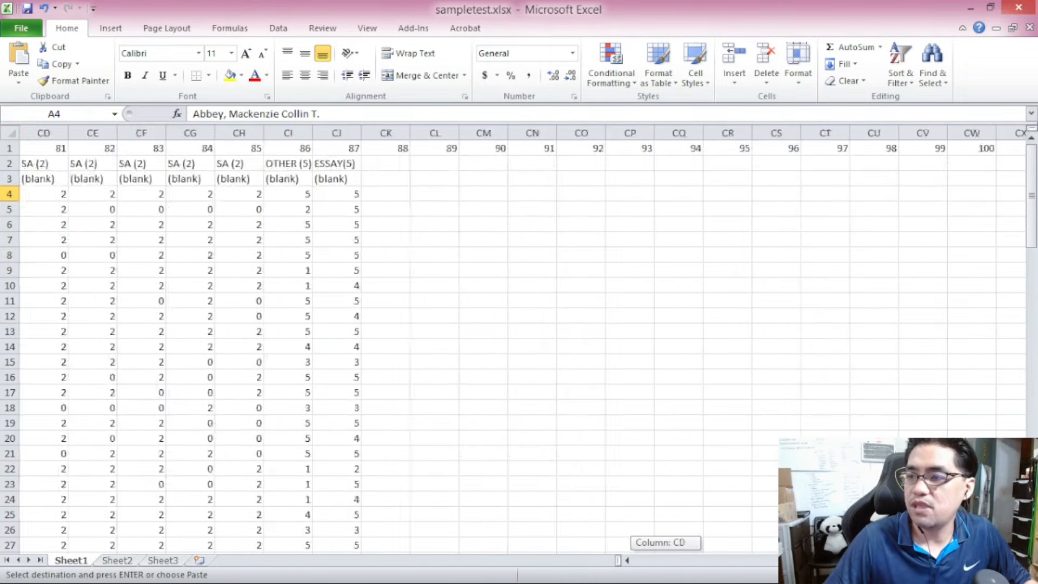
left_click_drag(979, 561, 953, 561)
scroll(694, 385, "down", 20)
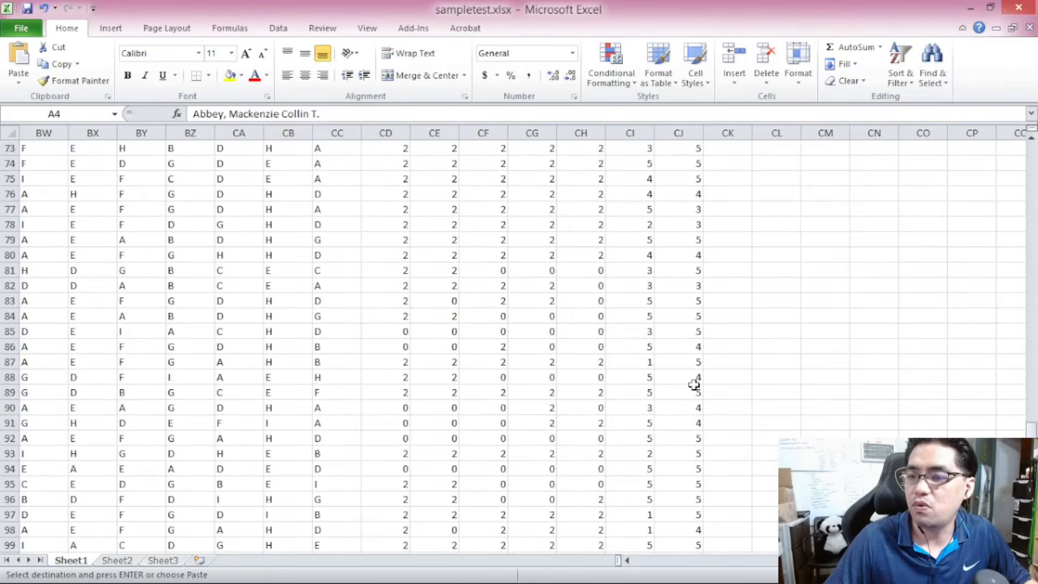
scroll(694, 385, "down", 5)
left_click(692, 381, "shift")
key("ctrl+c")
Step: Paste the copied student names and responses as values into the LEM4_100x100 RawData sheet, starting at the first student name cell B5
key("alt+Tab")
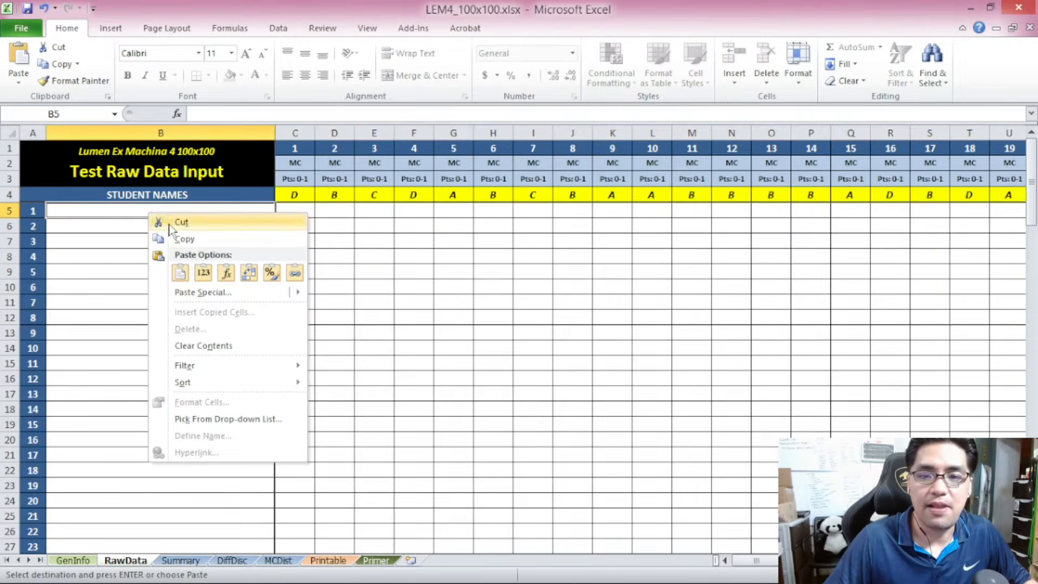
left_click(206, 266)
left_click_drag(1036, 175, 1035, 487)
left_click_drag(1033, 171, 1032, 146)
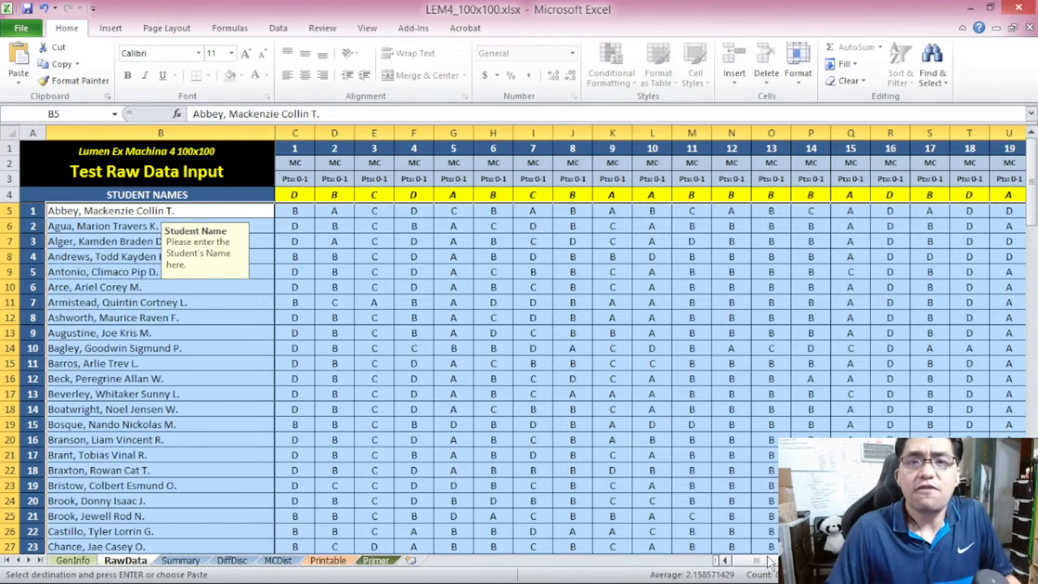
Step: Check the pasted student names and responses across the columns of the RawData sheet
left_click(151, 320)
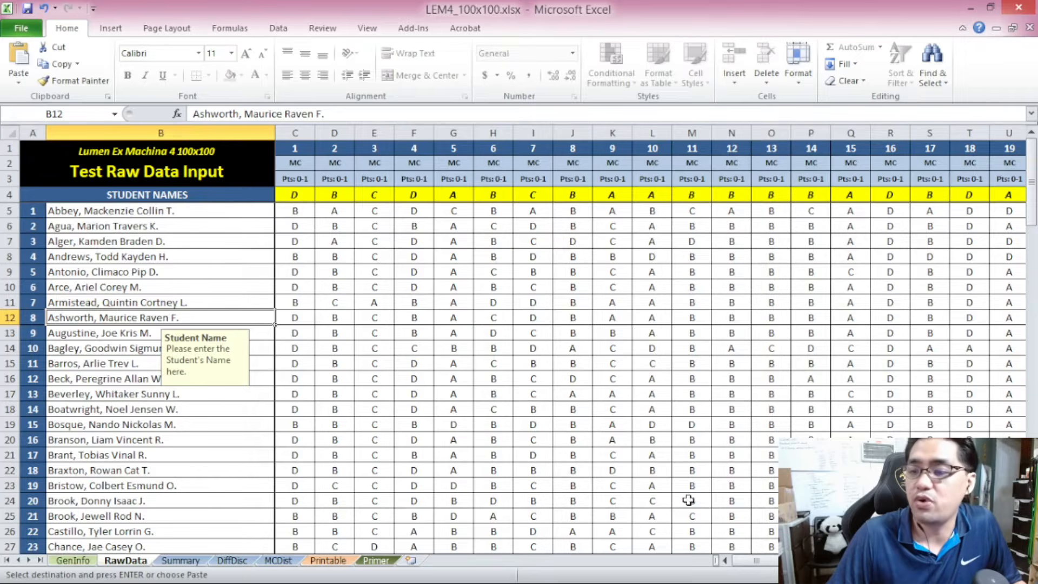
left_click(207, 175)
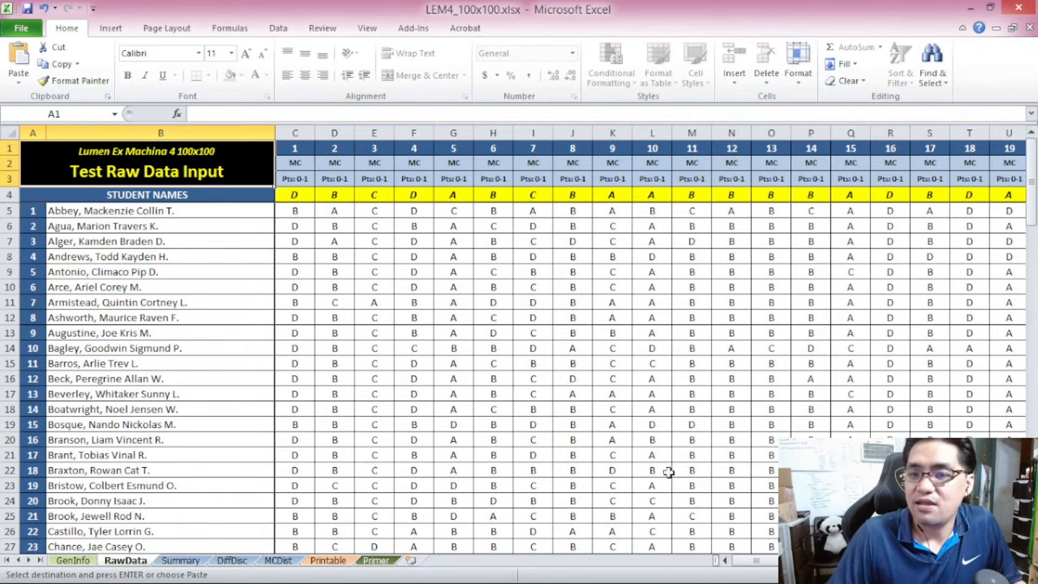
left_click_drag(755, 565, 774, 565)
left_click_drag(926, 560, 753, 560)
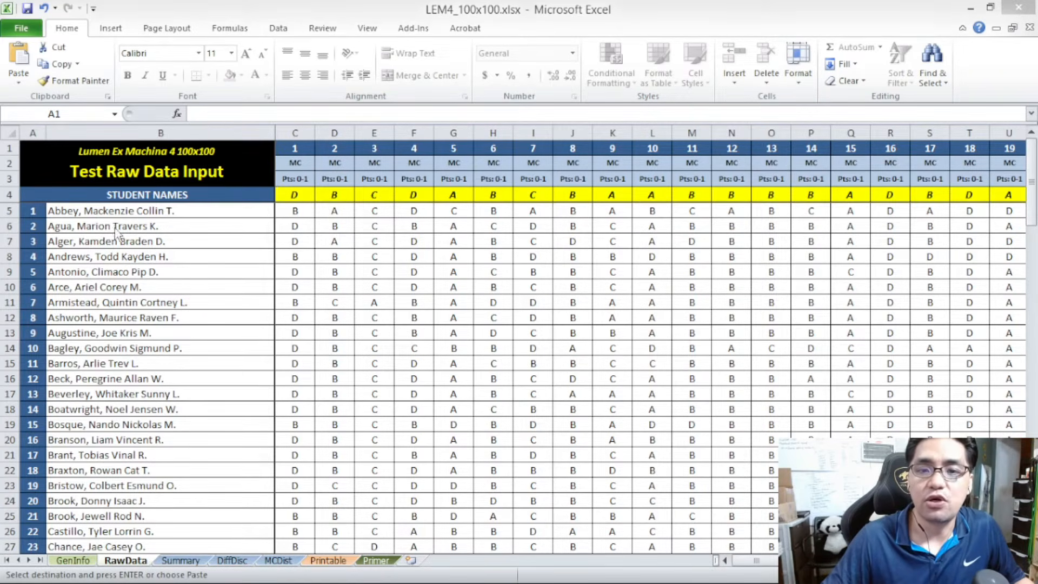
key("ctrl+v")
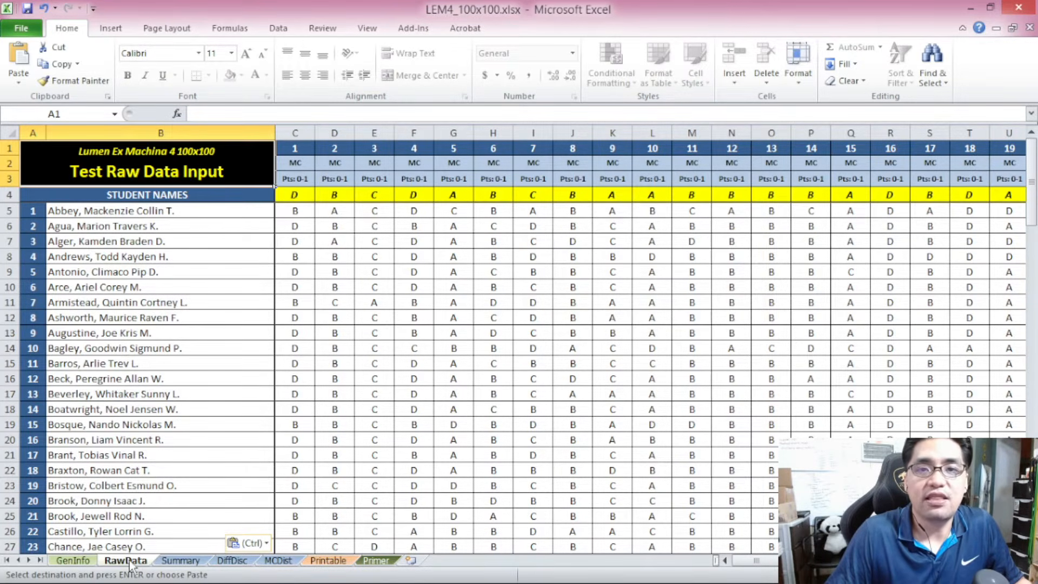
Step: Open the Summary sheet and examine the General Information table's students on record and students who took the test
left_click(171, 564)
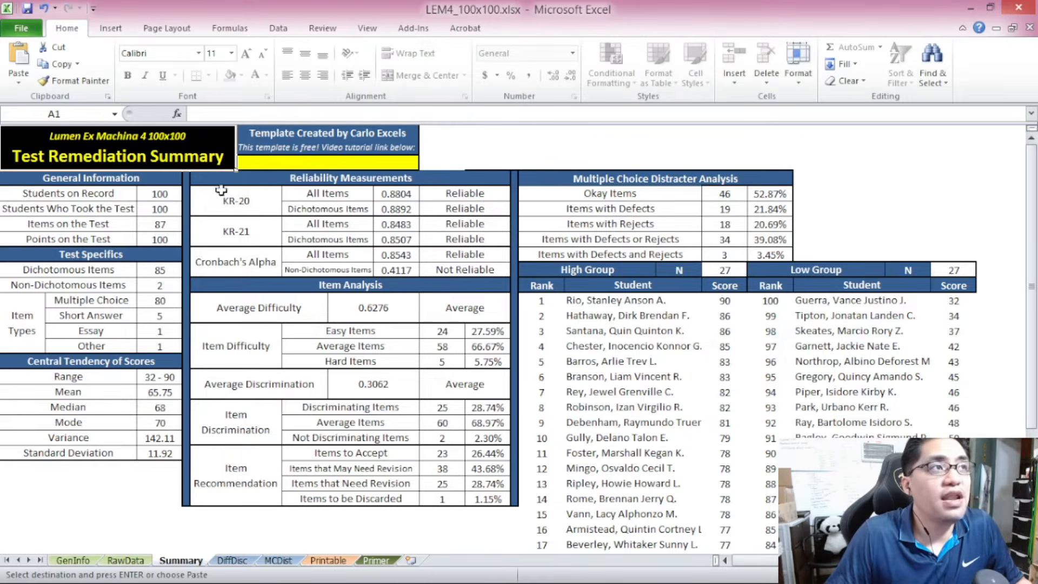
scroll(201, 254, "up", 9)
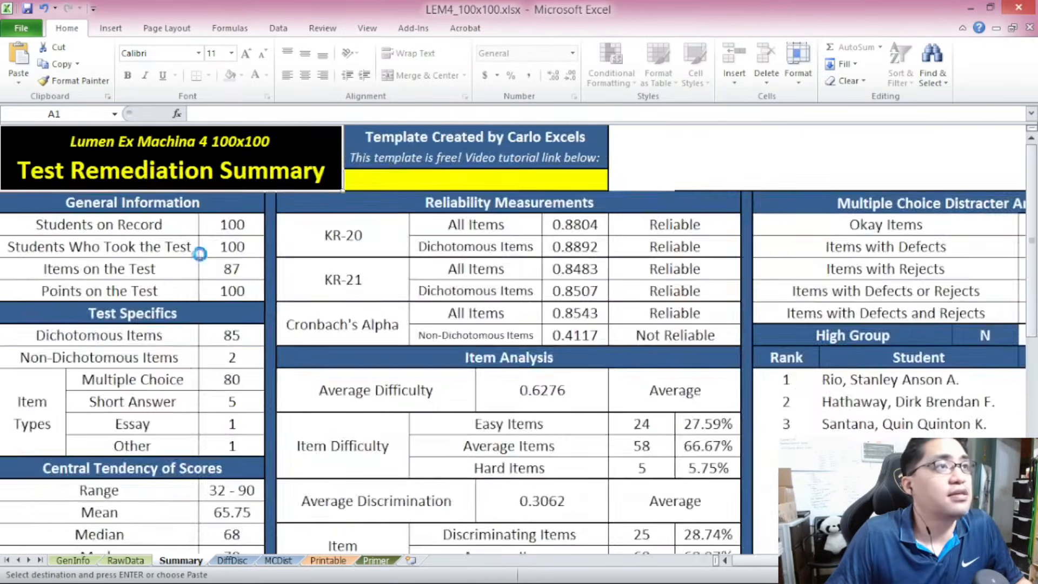
scroll(200, 254, "up", 2)
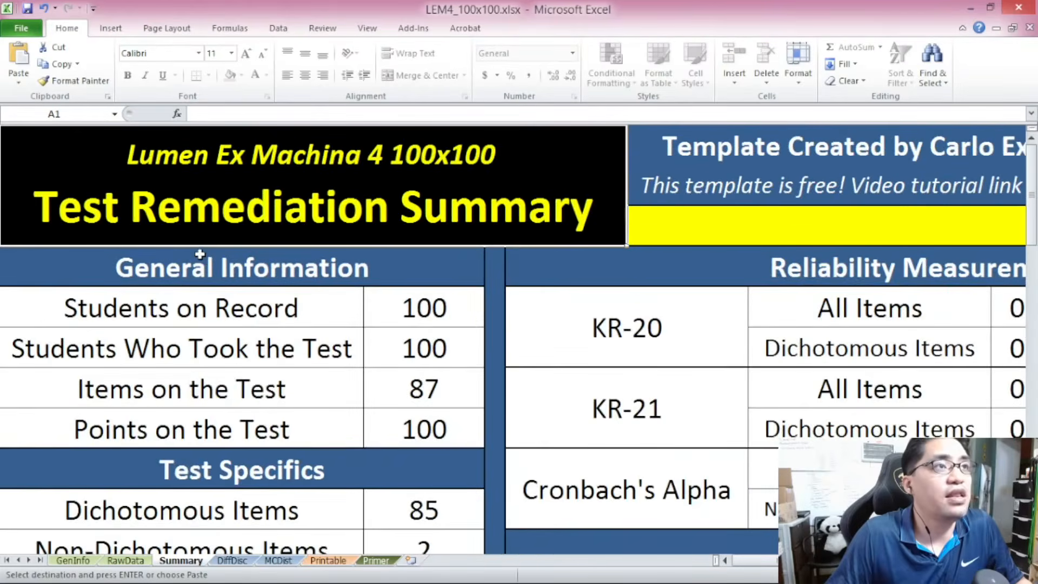
scroll(200, 255, "down", 1)
mouse_move(263, 260)
left_mouse_down()
mouse_move(268, 334)
mouse_move(254, 266)
left_mouse_up()
left_click(251, 298)
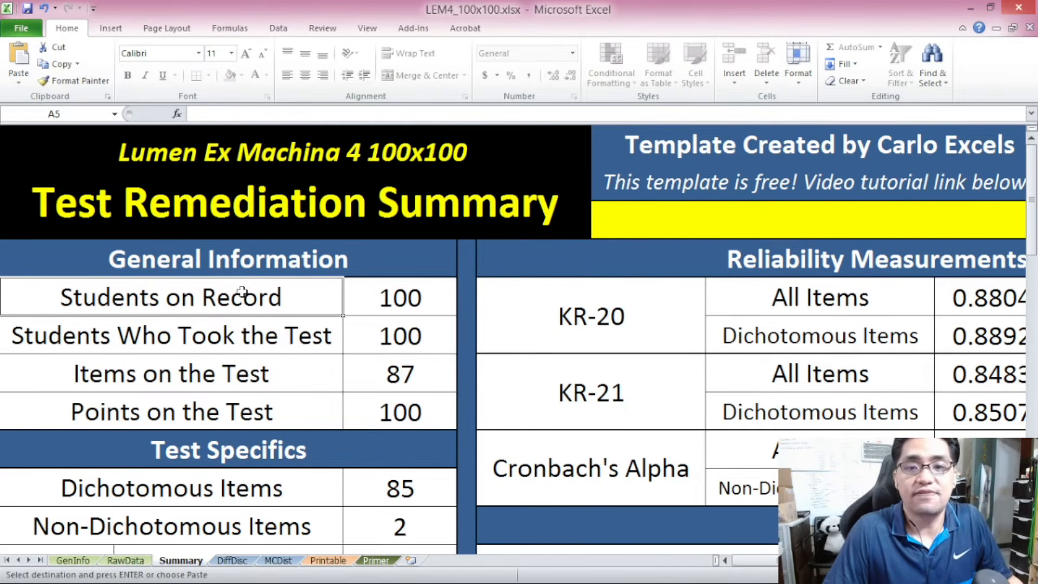
left_click(241, 333)
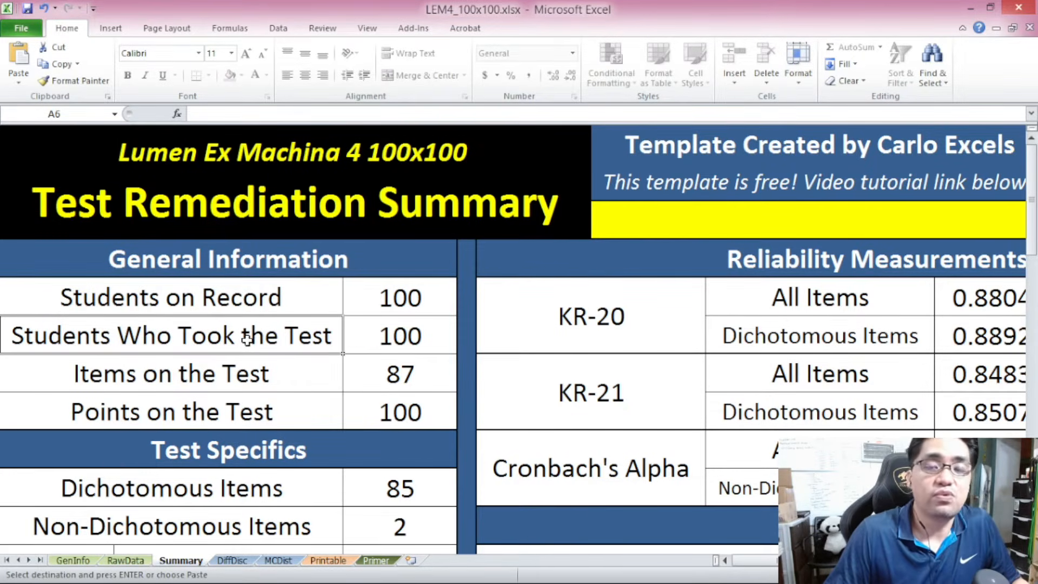
left_click(372, 337)
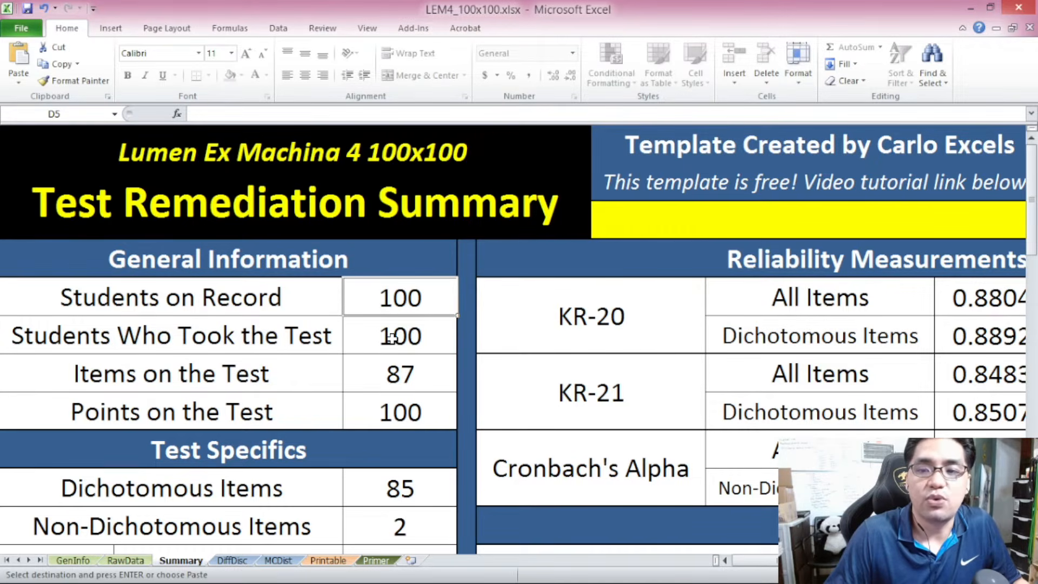
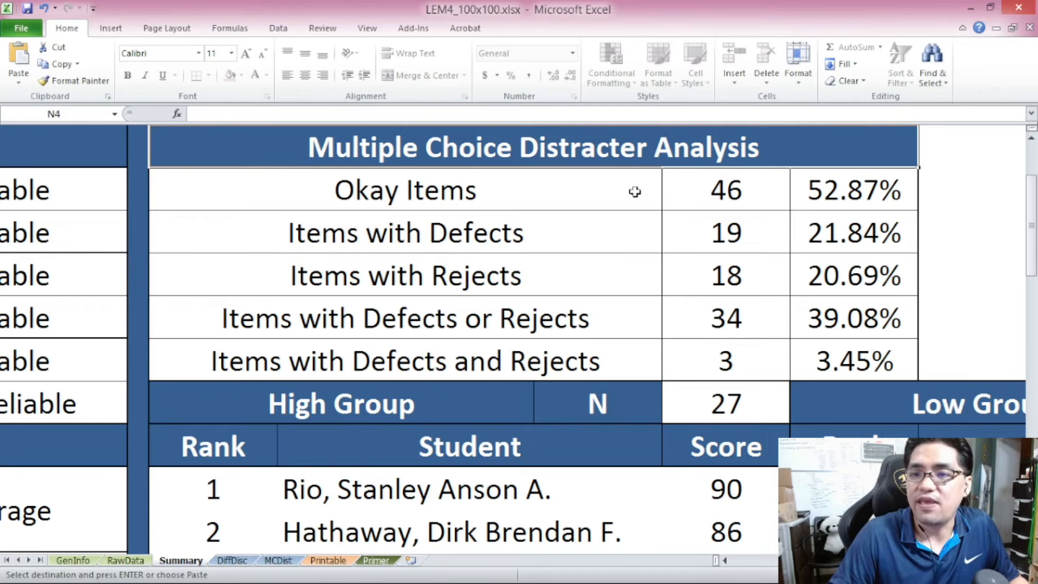
Step: Examine the Multiple Choice Distracter Analysis counts for okay items, defects and rejects, comparing the table with the Item Analysis section
left_click(739, 206)
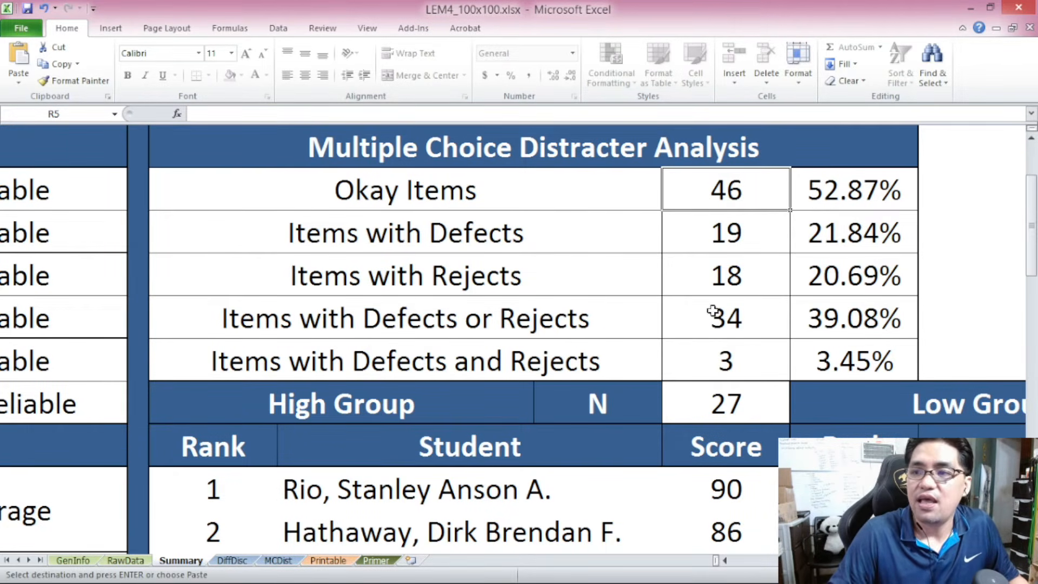
left_click(698, 231)
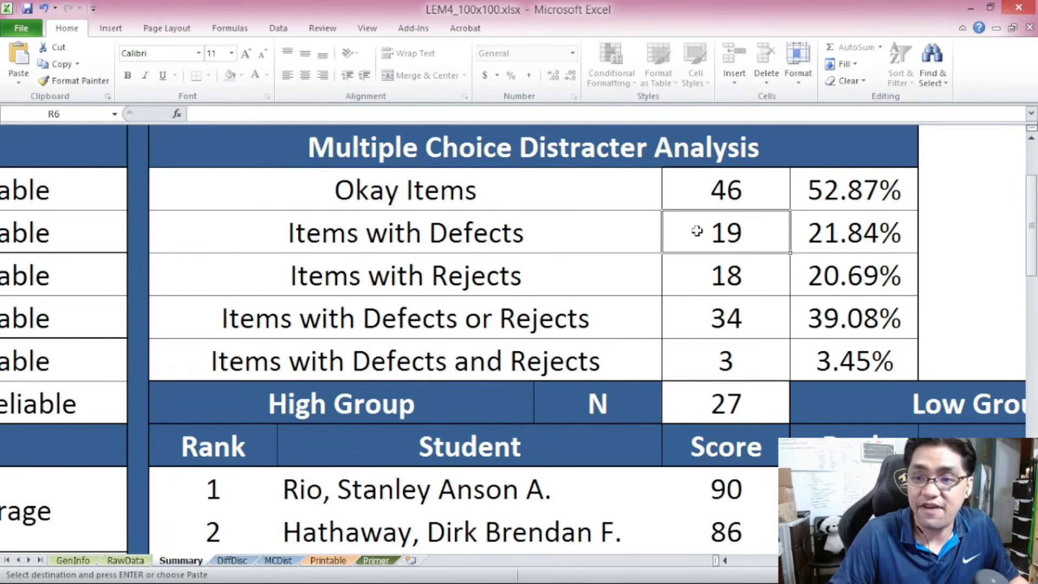
left_click(731, 286)
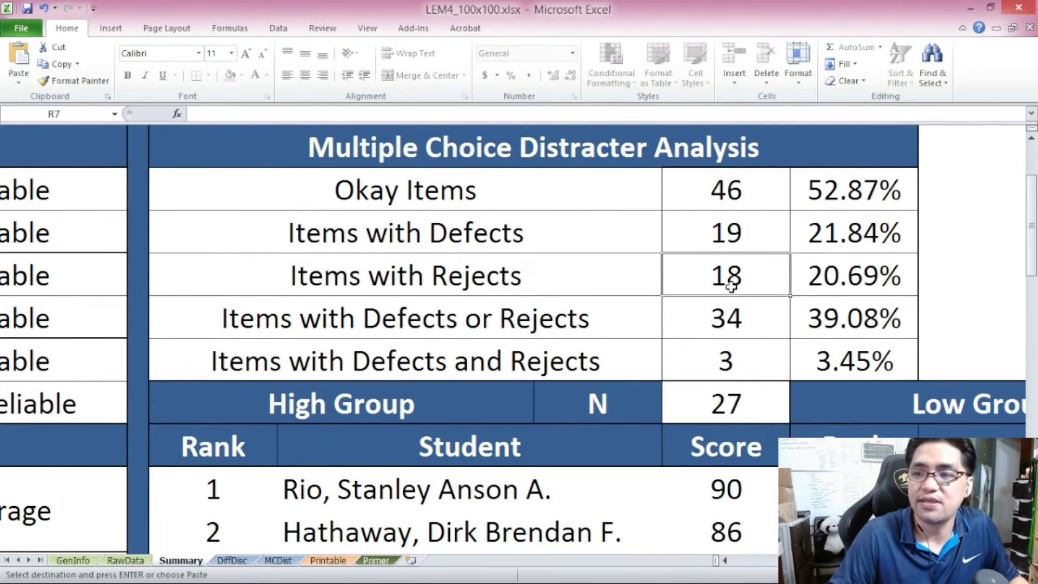
left_click(749, 317)
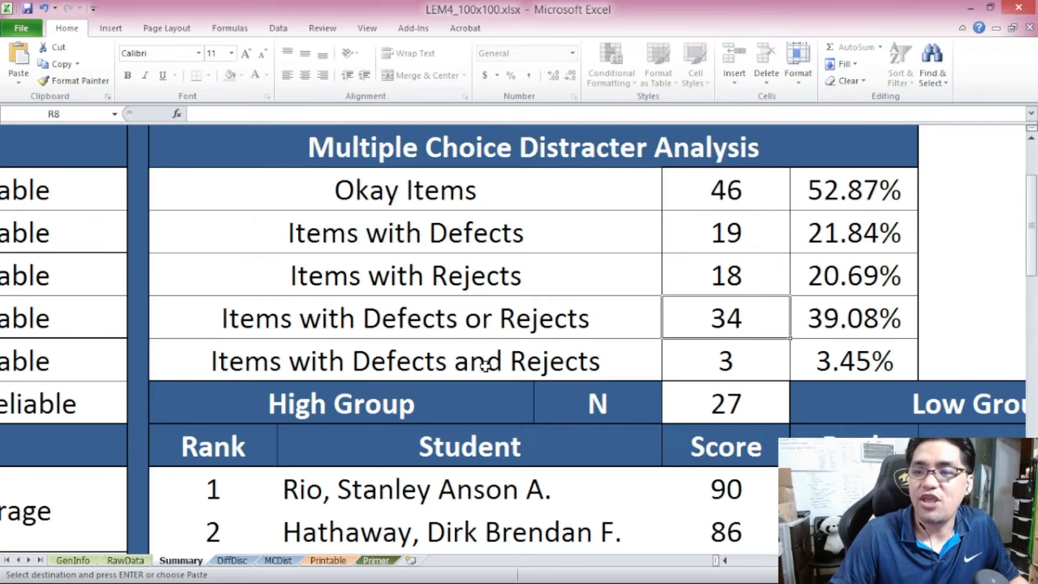
left_click(706, 352)
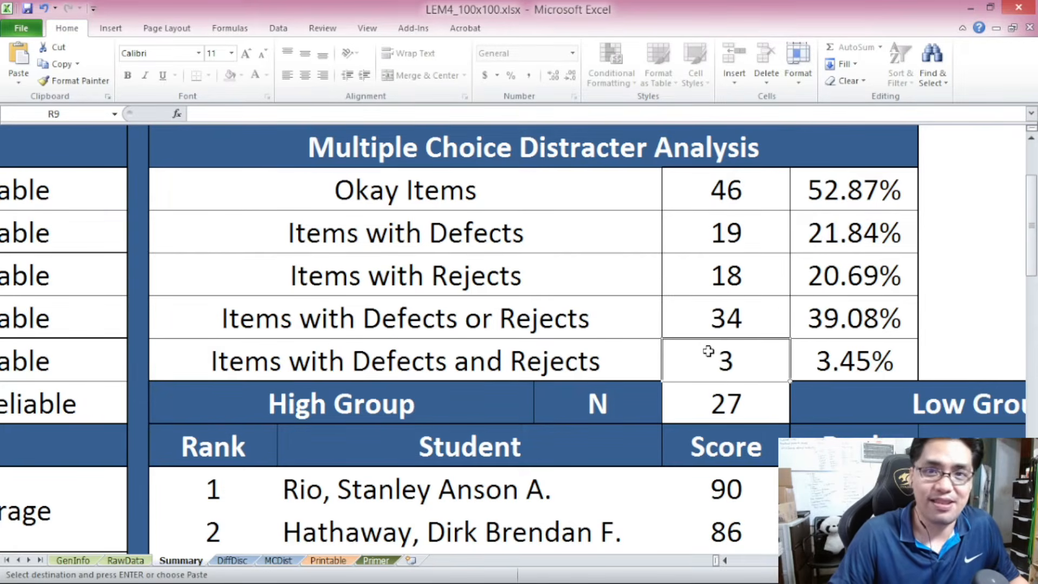
left_click_drag(598, 154, 607, 346)
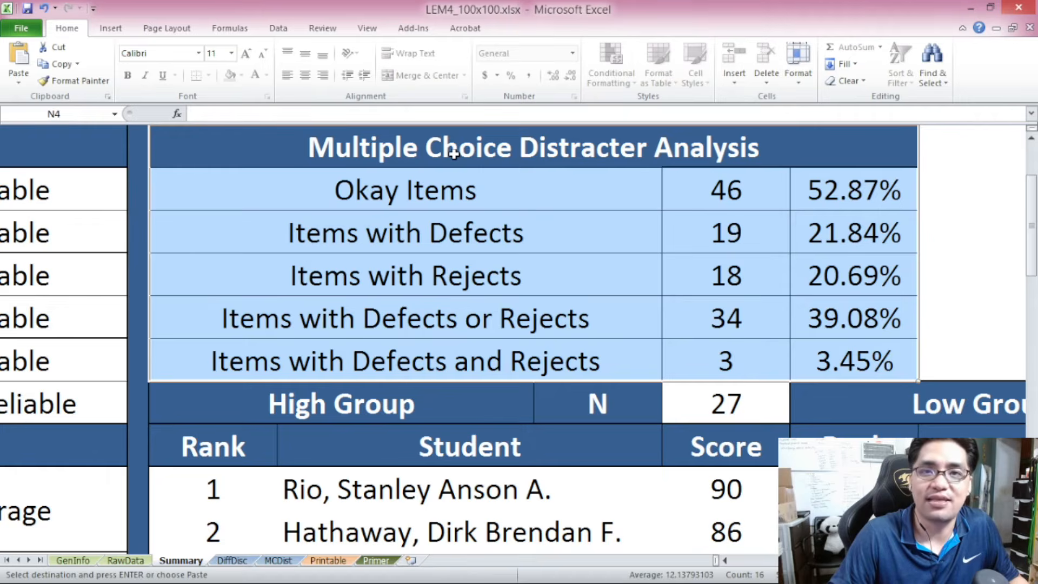
scroll(453, 153, "down", 10, "ctrl")
left_click_drag(378, 287, 406, 471)
left_click_drag(614, 186, 636, 246)
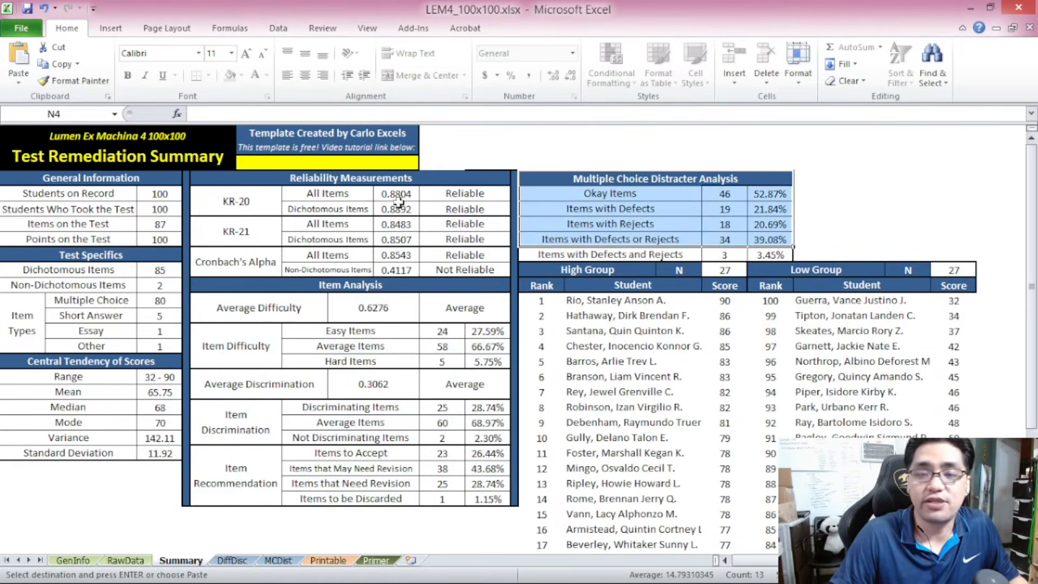
left_click(74, 145)
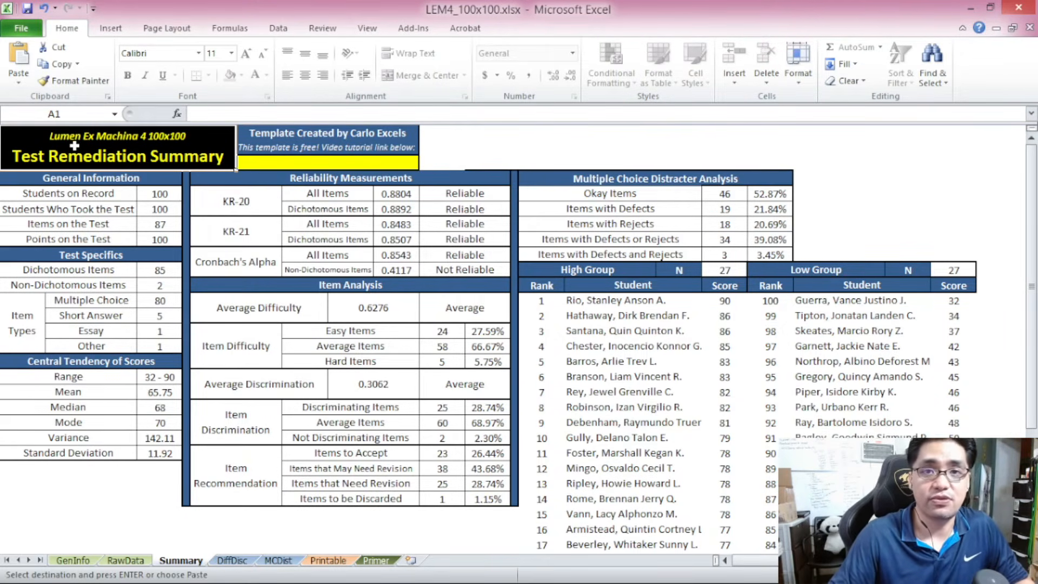
Step: Review the ranks, students and scores in the High Group and Low Group lists of the Summary sheet
left_click(622, 285)
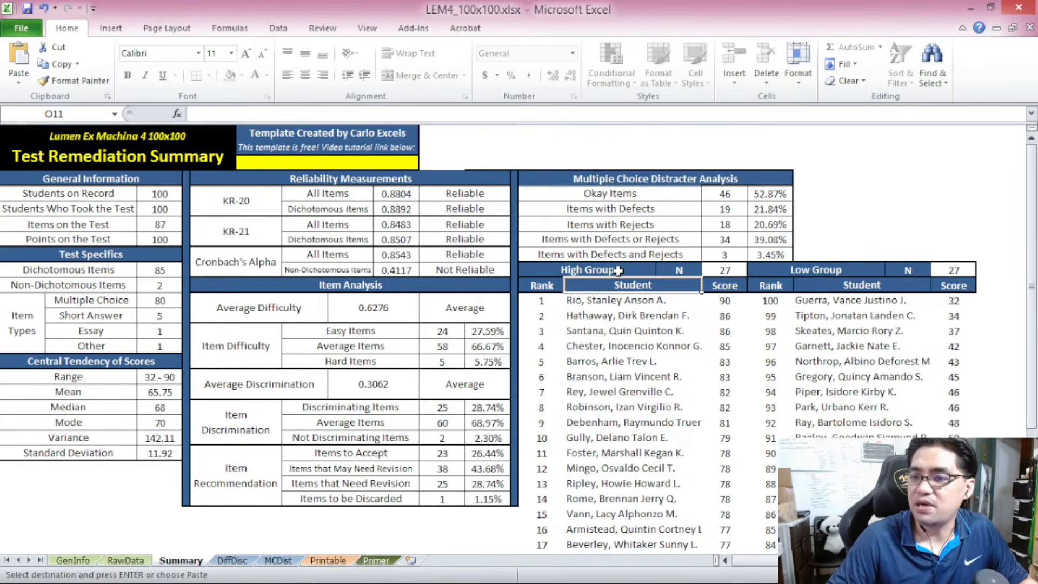
scroll(609, 297, "down", 2)
left_click_drag(599, 177, 946, 331)
left_click(587, 179)
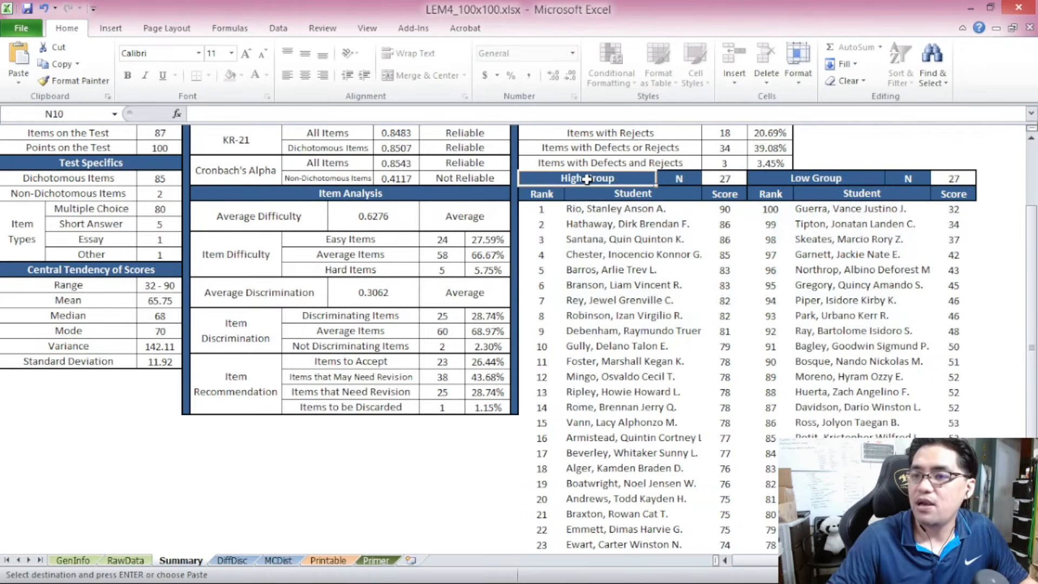
scroll(716, 315, "down", 1)
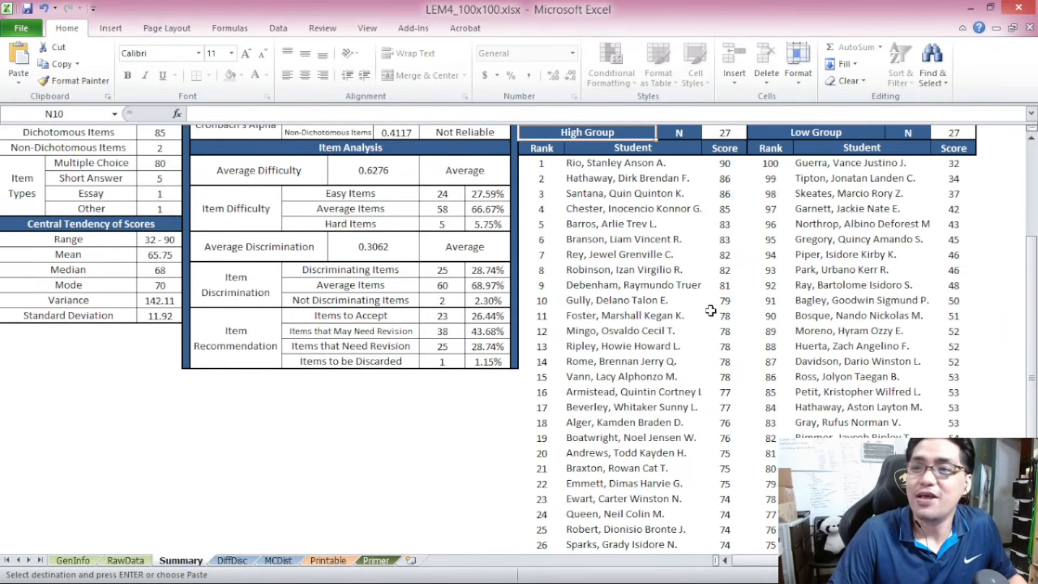
left_click_drag(550, 163, 720, 268)
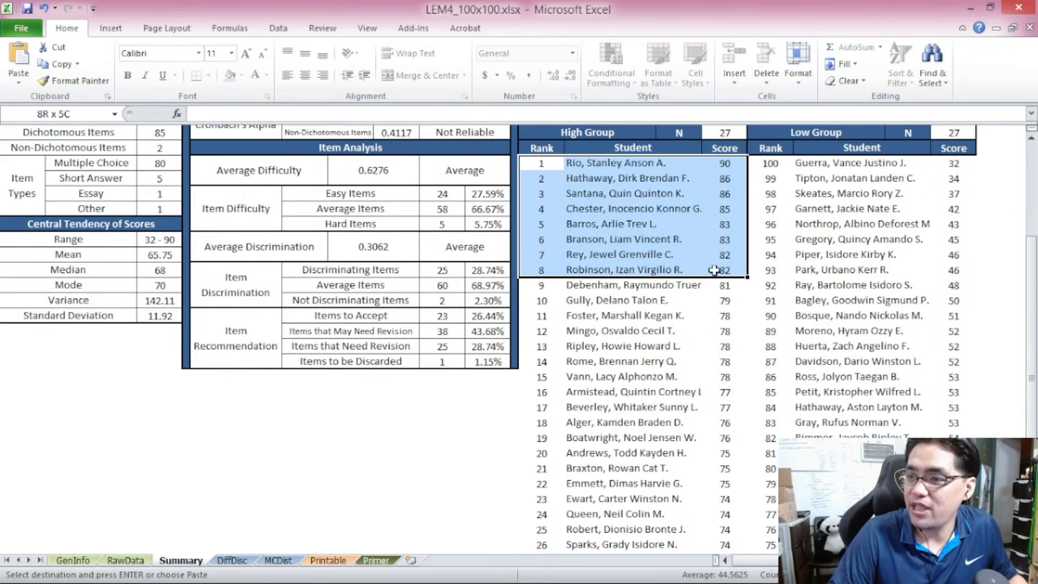
left_click_drag(726, 165, 750, 456)
scroll(750, 456, "down", 1)
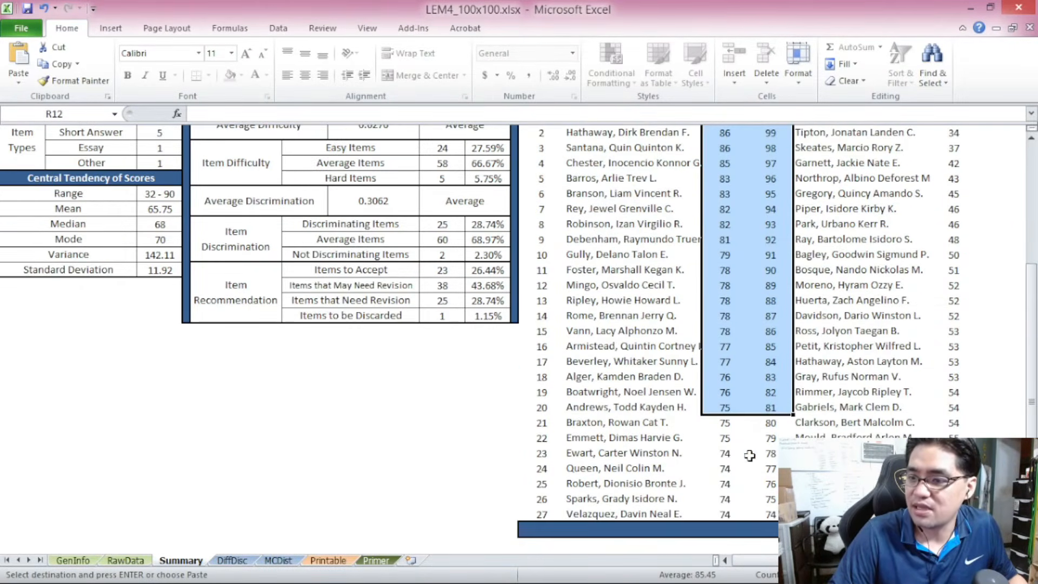
scroll(750, 456, "up", 1)
scroll(837, 313, "up", 1)
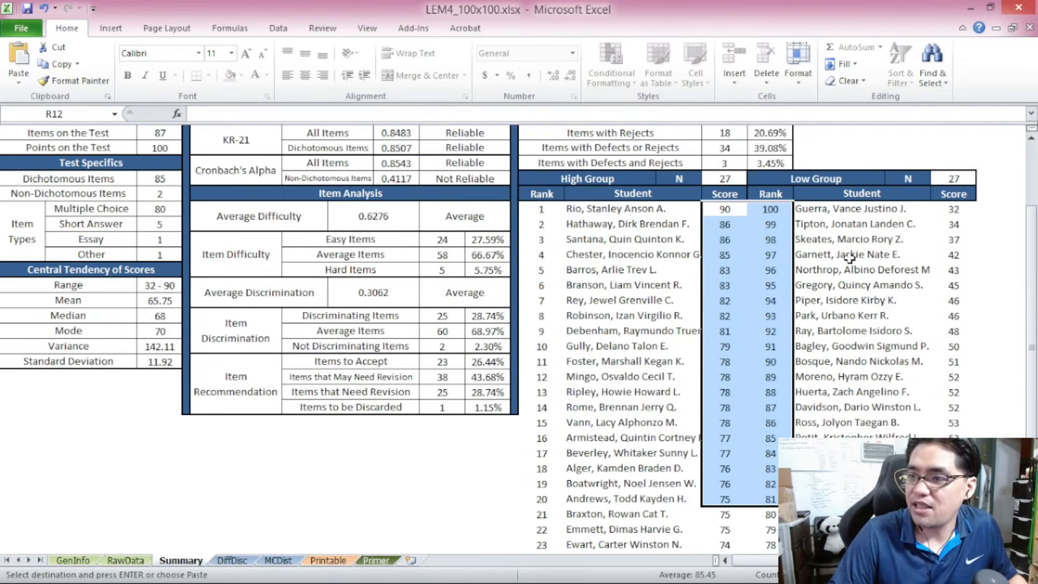
left_click(806, 210)
scroll(893, 262, "down", 2)
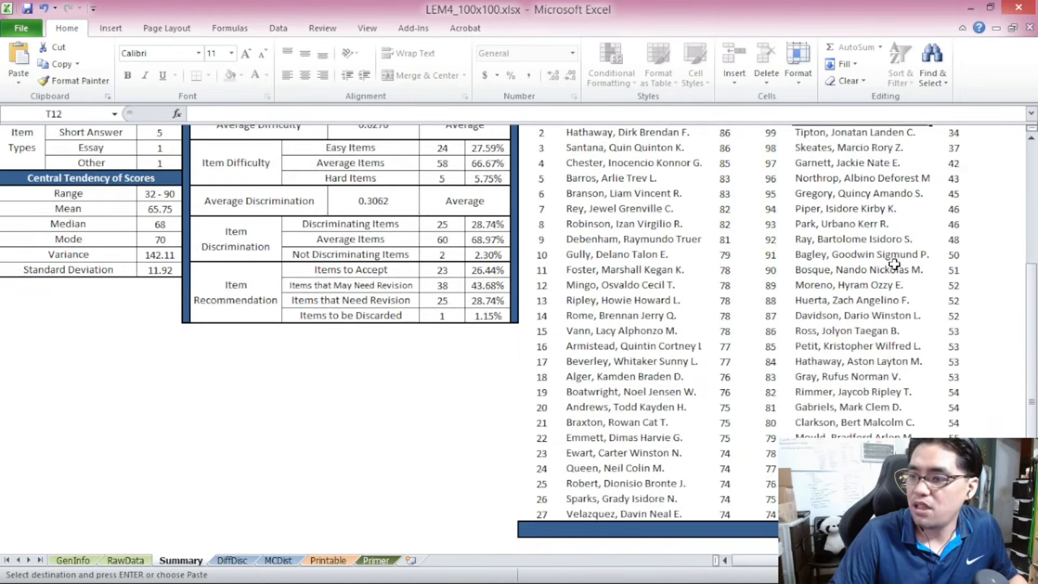
scroll(669, 336, "up", 4)
left_click(170, 159)
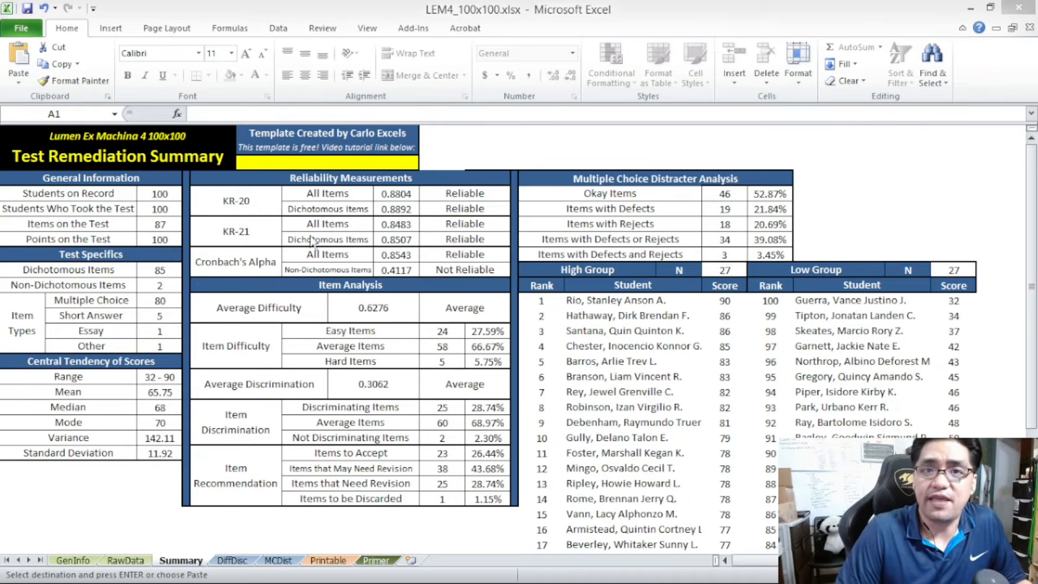
left_click(170, 140)
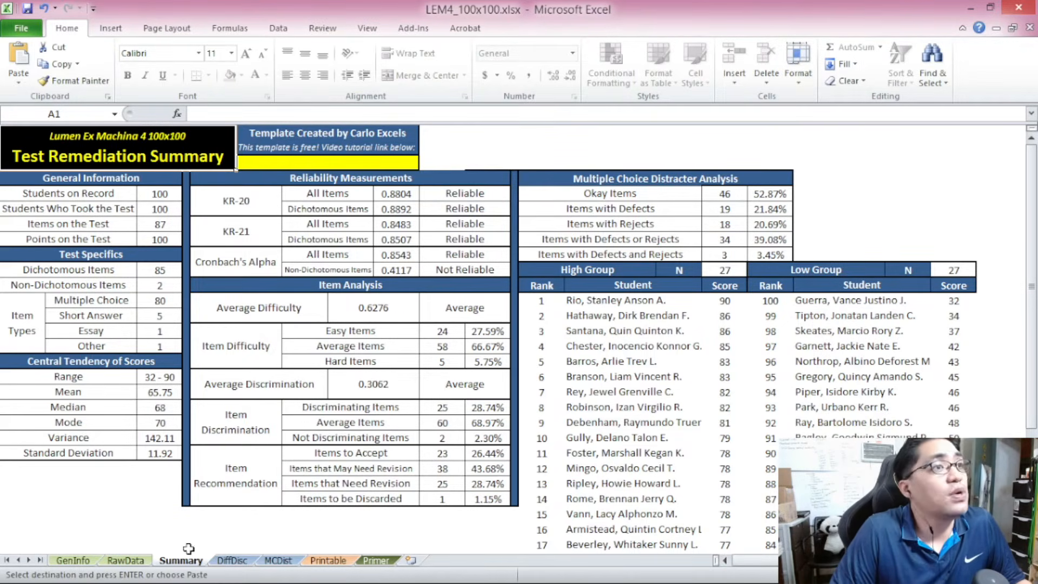
Step: Open the Printable sheet and check its class, teacher, test name and test date rows
left_click(328, 561)
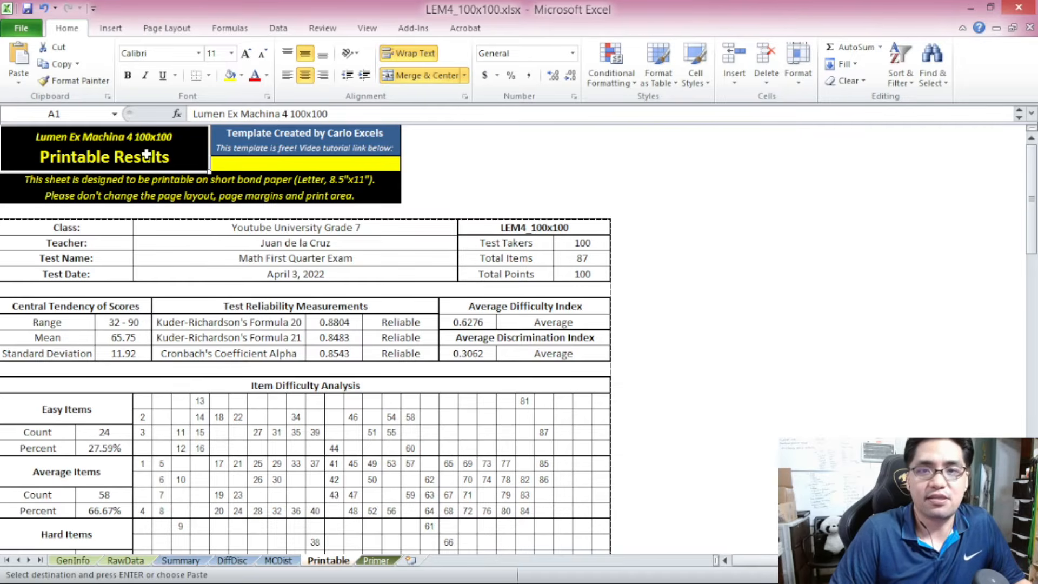
left_click(116, 229)
scroll(117, 229, "down", 1)
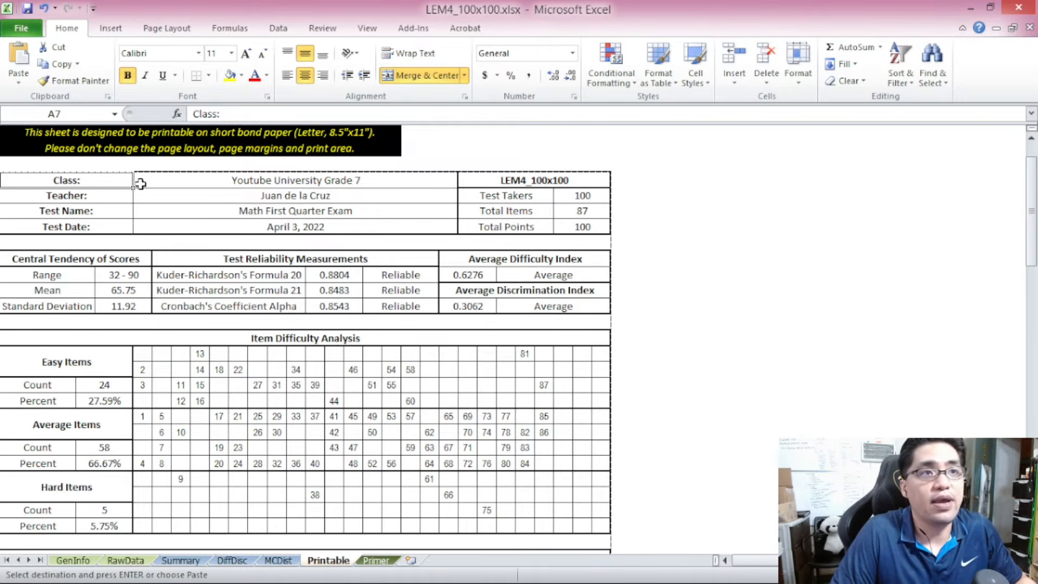
left_click_drag(111, 184, 246, 181)
left_click_drag(114, 197, 222, 203)
left_click_drag(92, 216, 199, 222)
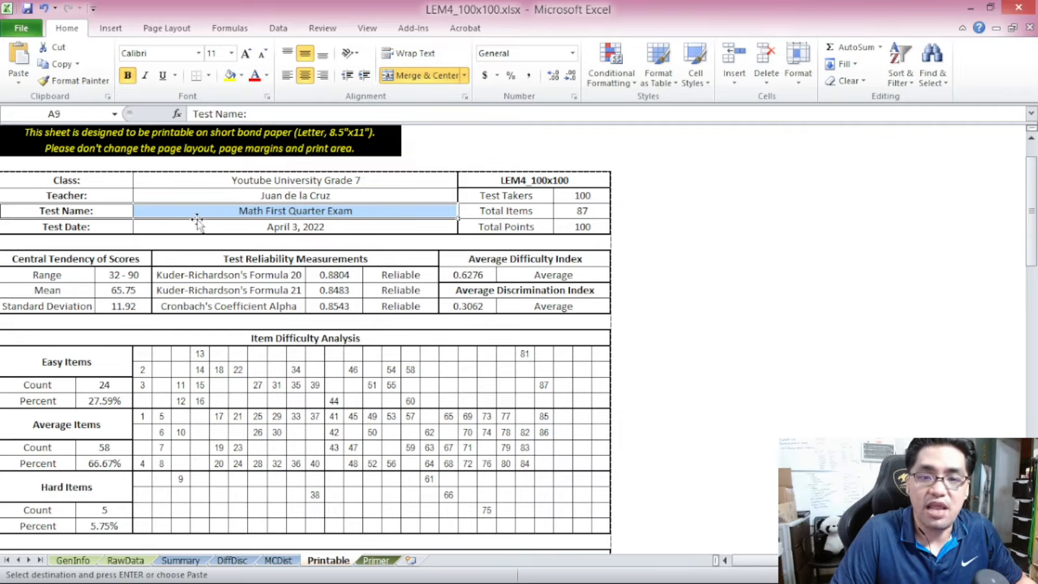
left_click_drag(89, 233, 206, 228)
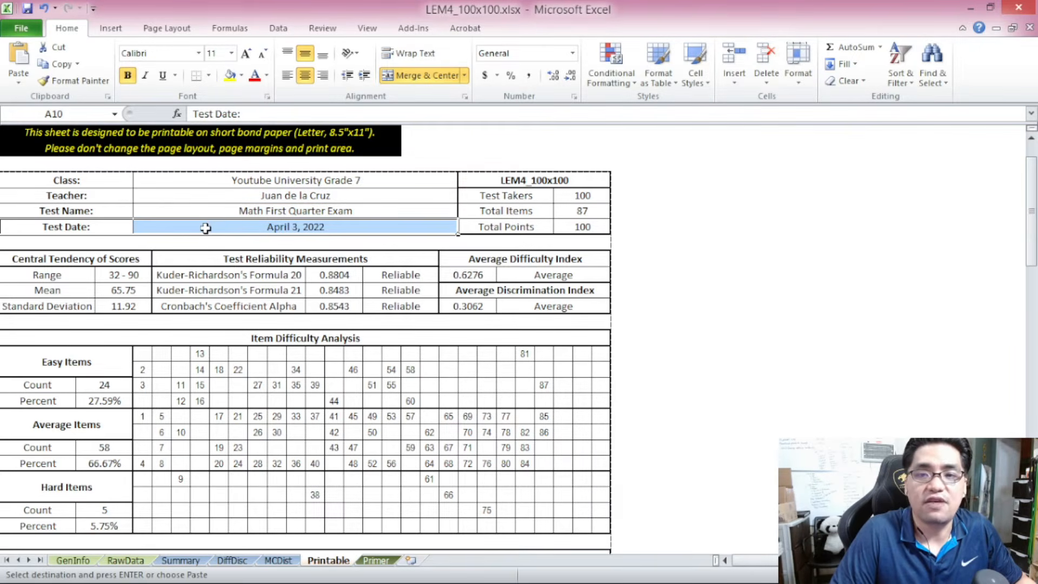
Step: Check the test takers, total items and total points entries in the Printable sheet's header block
left_click(515, 196)
scroll(519, 200, "up", 5, "ctrl")
scroll(522, 199, "up", 2)
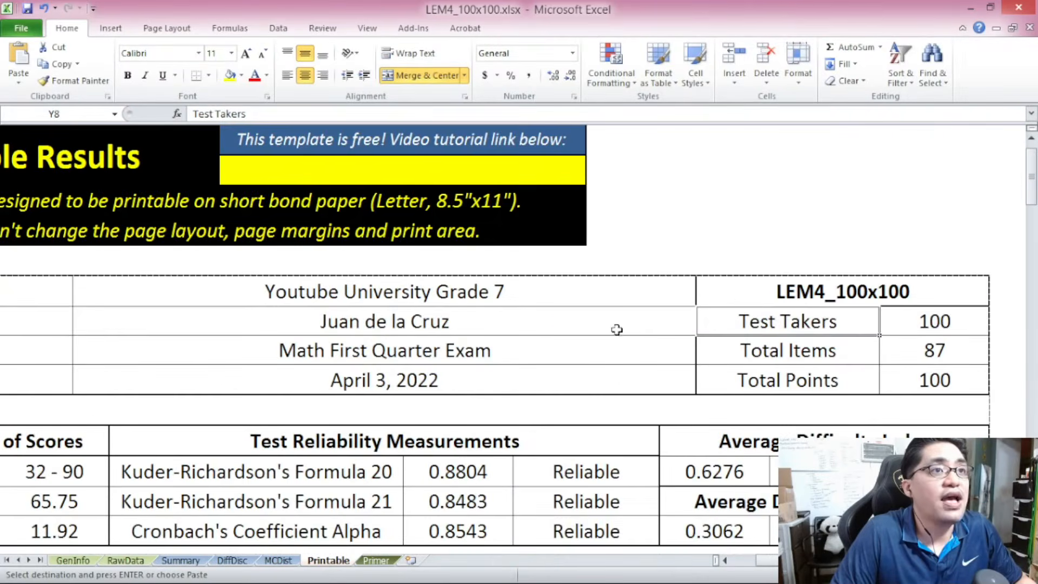
scroll(617, 330, "down", 1)
scroll(665, 487, "left", 1)
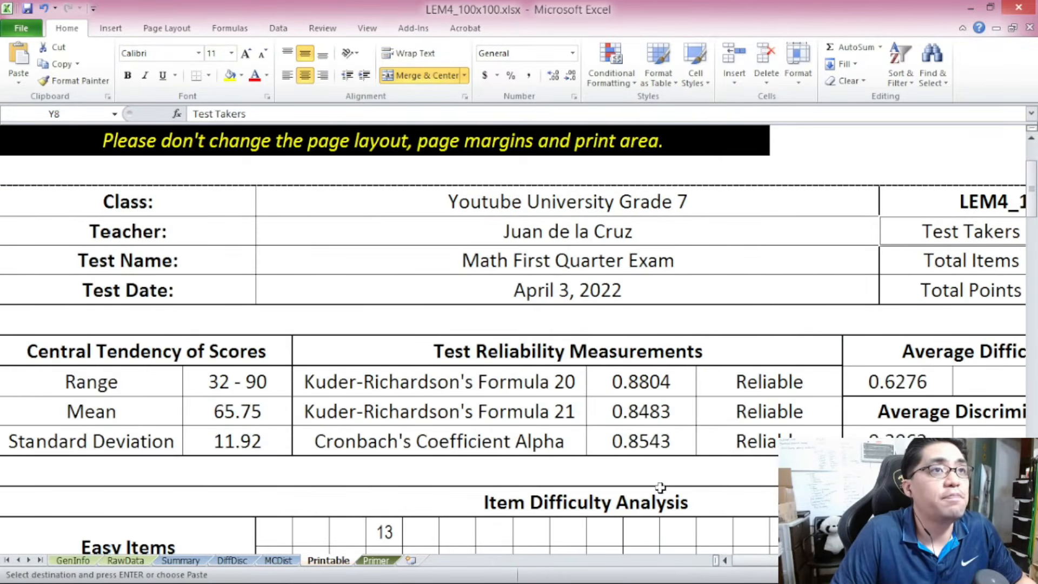
scroll(666, 486, "down", 2, "ctrl")
left_click(953, 250)
left_click(903, 264)
left_click(871, 294)
left_click(919, 285)
scroll(328, 329, "down", 1)
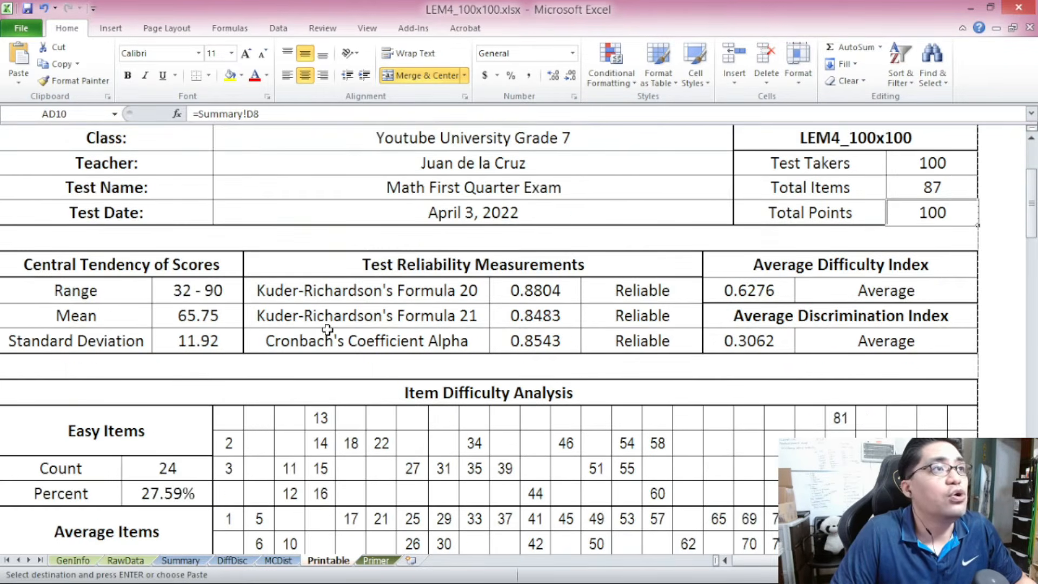
Step: Review the Central Tendency of Scores, Test Reliability Measurements and average difficulty and discrimination index blocks of the Printable sheet
left_click_drag(145, 264, 162, 335)
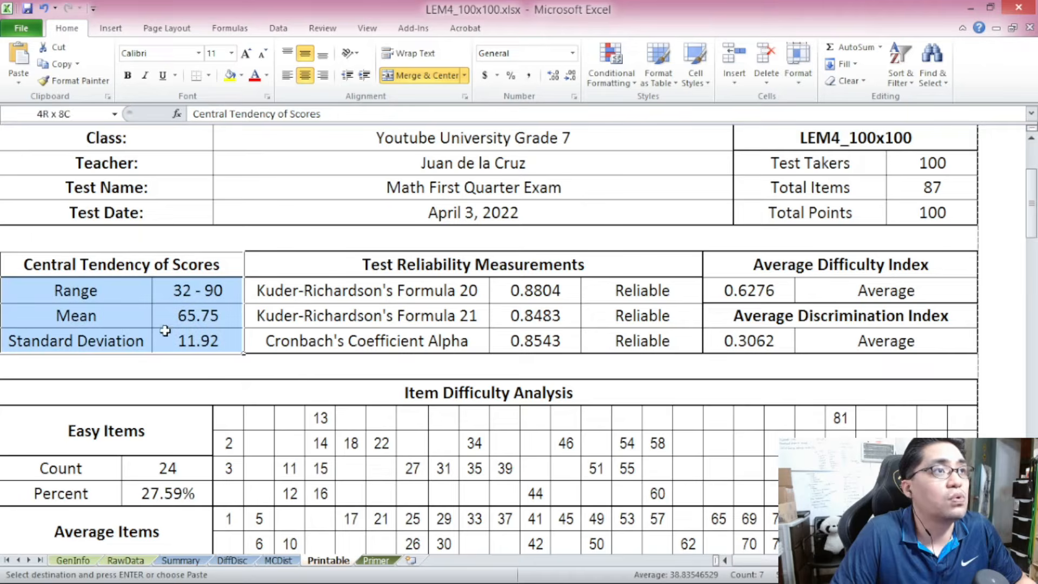
left_click_drag(336, 265, 377, 334)
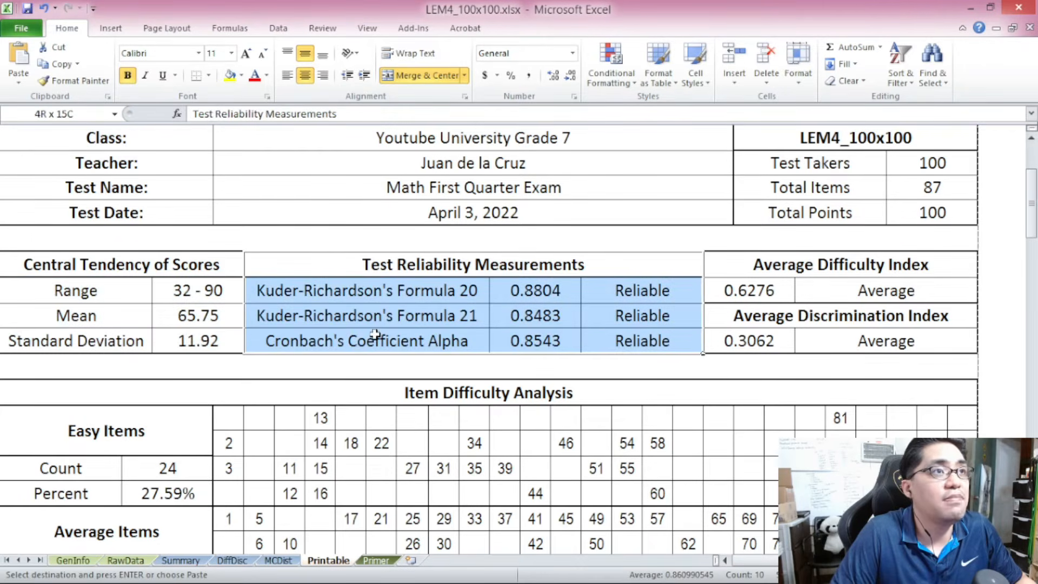
left_click_drag(767, 264, 720, 336)
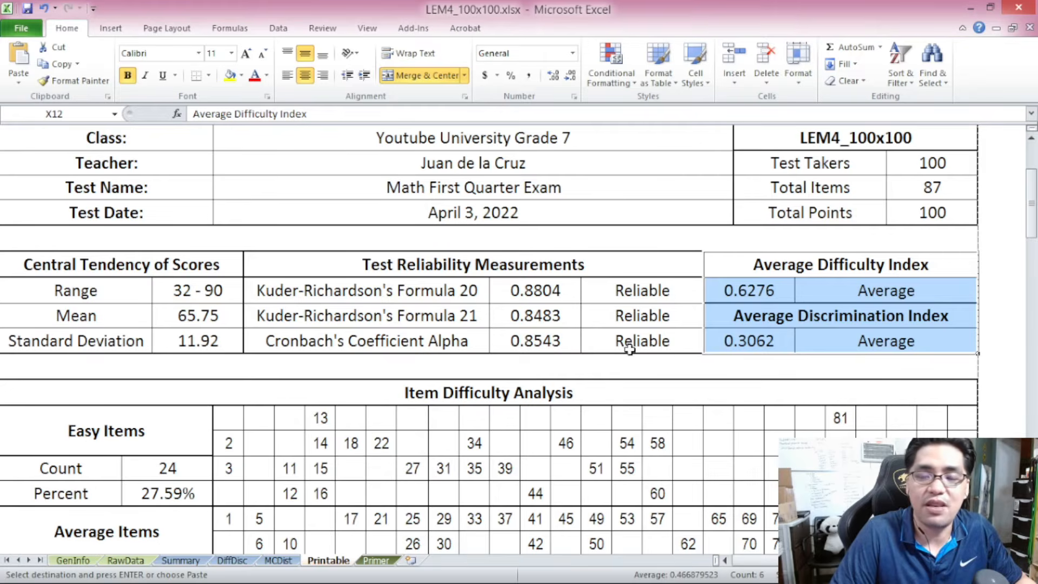
scroll(315, 272, "down", 1)
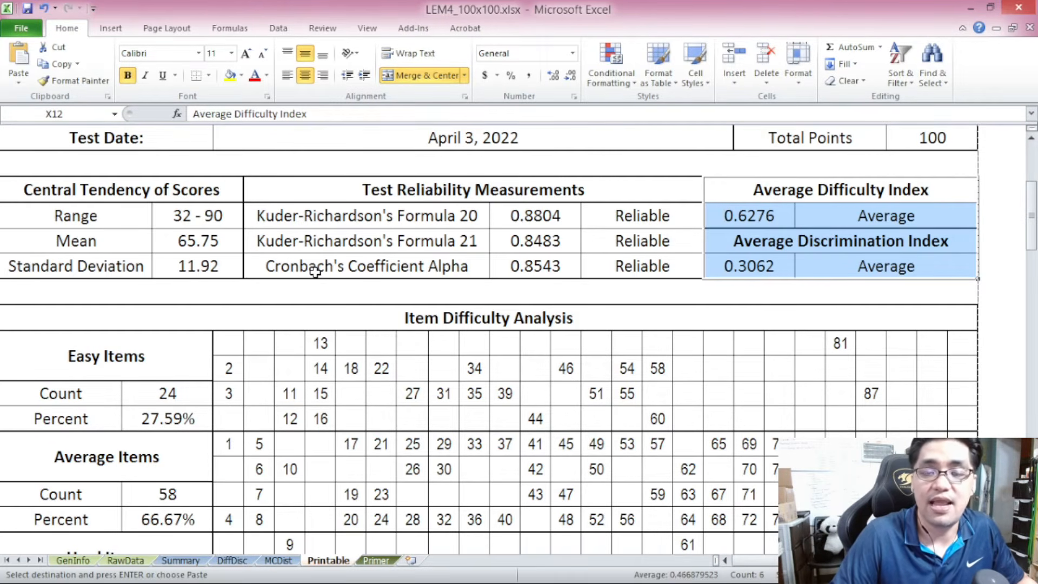
Step: Examine which item numbers are listed under Easy Items in the Item Difficulty Analysis table
left_click(276, 314)
scroll(278, 316, "down", 2)
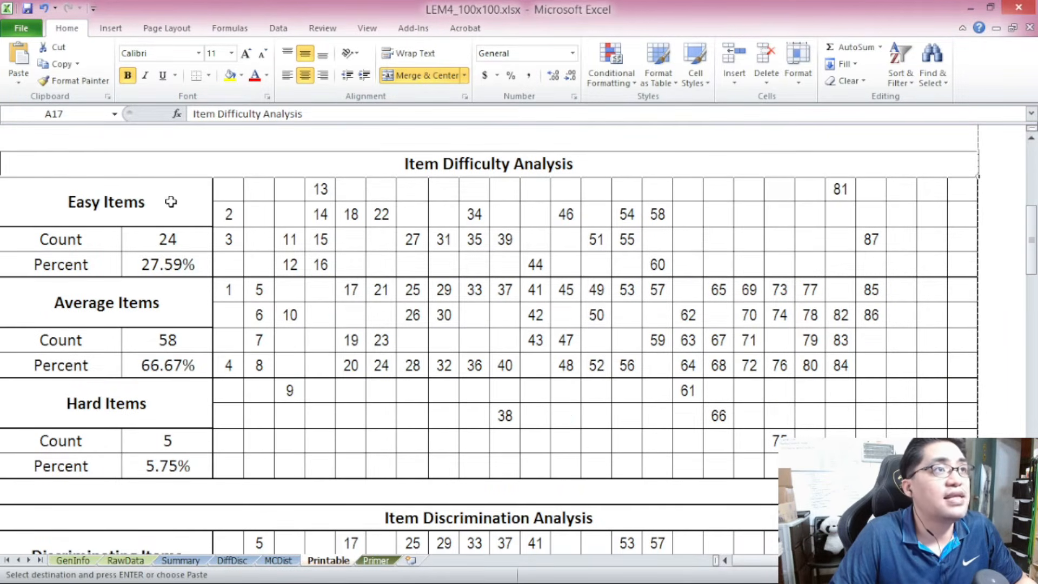
left_click_drag(171, 199, 974, 255)
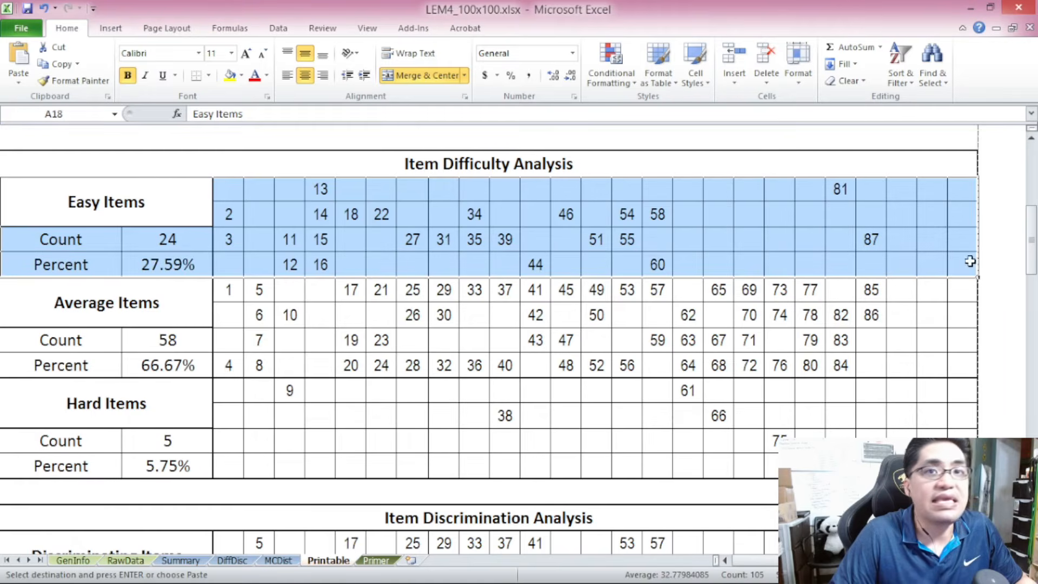
left_click(234, 217)
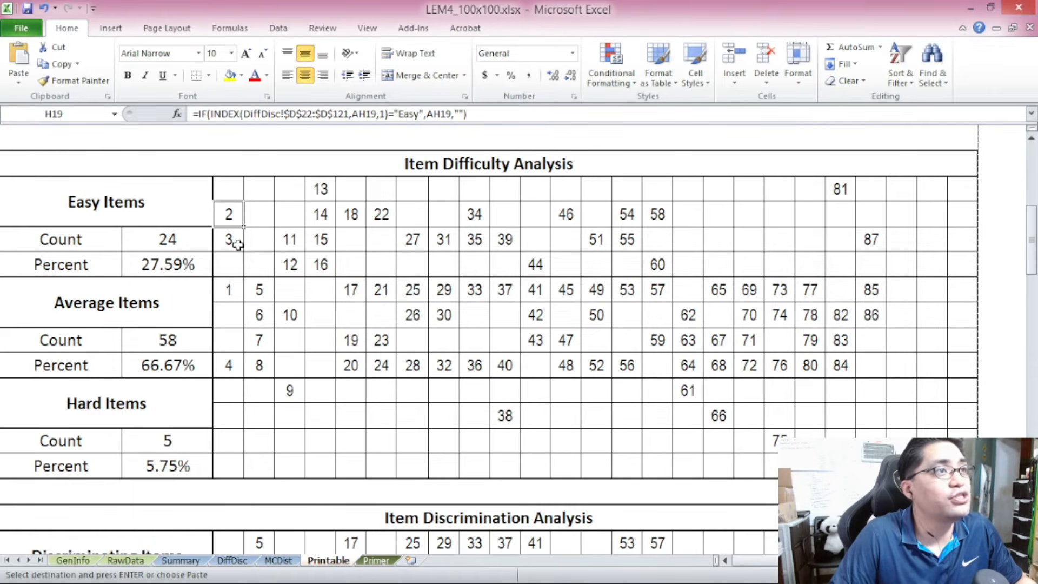
left_click(289, 239)
left_click(294, 264)
left_click(320, 190)
left_click(322, 216)
left_click(323, 240)
left_click(325, 264)
left_click_drag(232, 190, 956, 260)
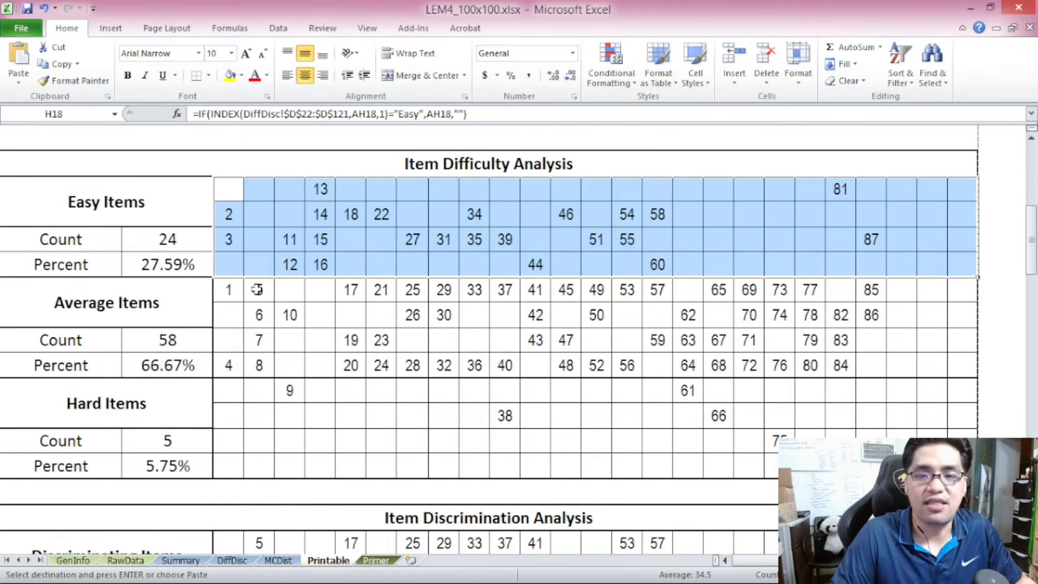
Step: Check the item numbers in the Average Items rows of the Item Difficulty Analysis table
left_click_drag(157, 297, 940, 361)
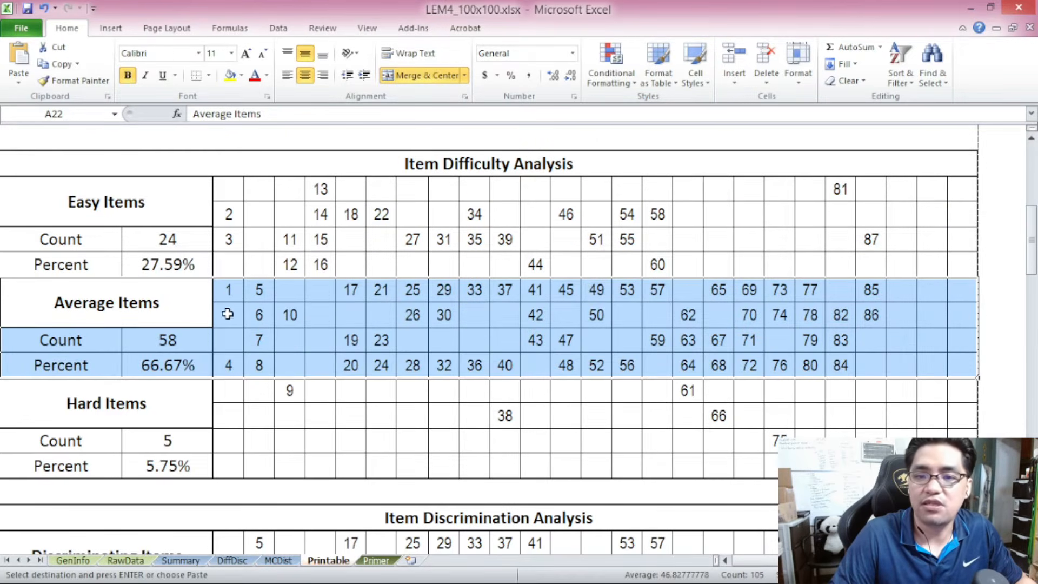
left_click(228, 296)
left_click(230, 366)
left_click(260, 296)
left_click(262, 318)
left_click(262, 336)
left_click(264, 358)
Step: Go through each item number listed under Hard Items in the Item Difficulty Analysis table
left_click(162, 414)
left_click(283, 393)
left_click(504, 413)
left_click(688, 390)
left_click(719, 416)
left_click(772, 435)
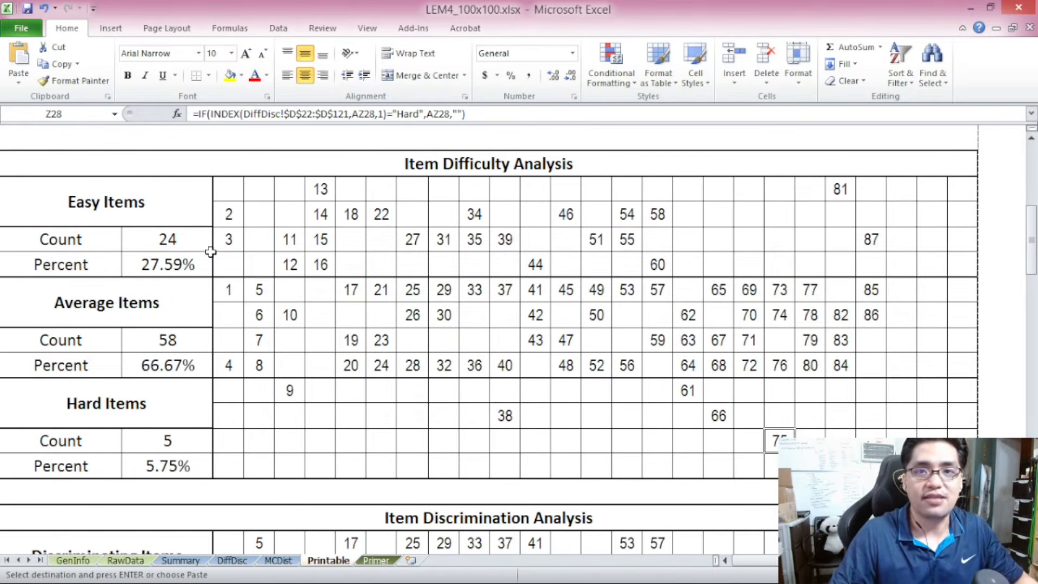
left_click(116, 165)
Step: Review the Discriminating Items rows and their item numbers in the Item Discrimination Analysis table
scroll(118, 166, "down", 4)
scroll(120, 166, "down", 1)
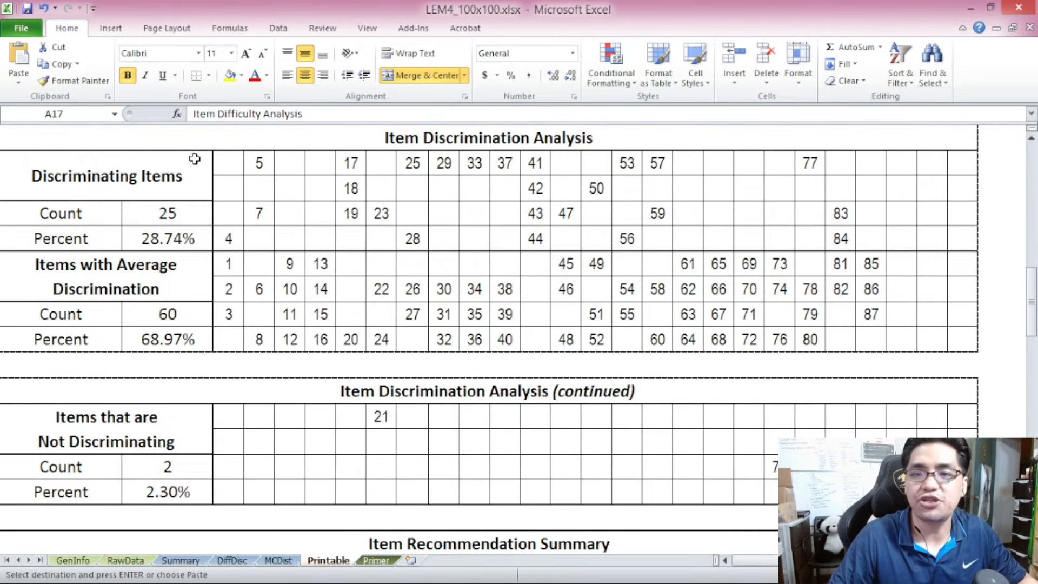
left_click_drag(121, 174, 966, 244)
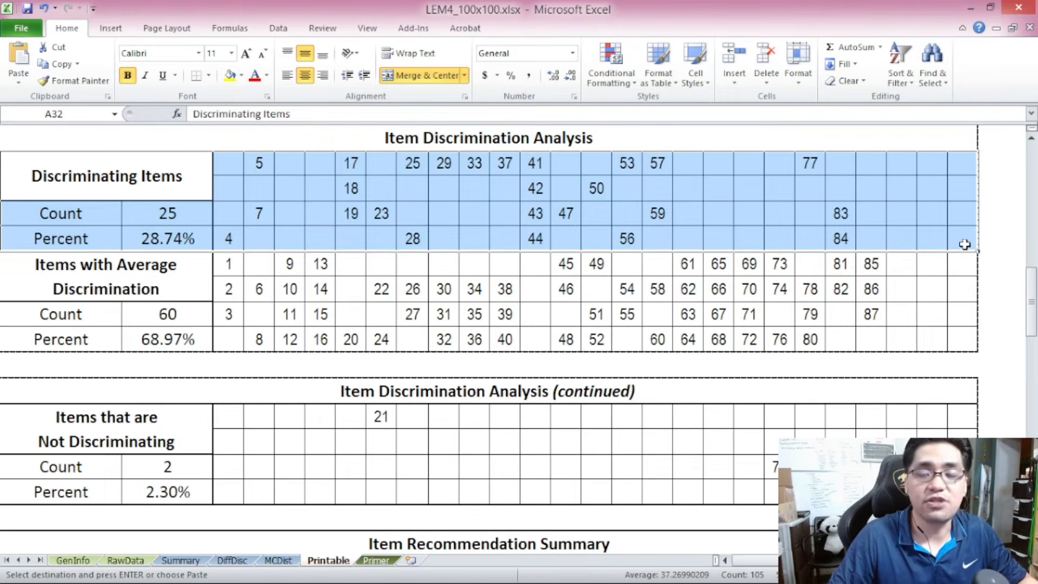
left_click(221, 238)
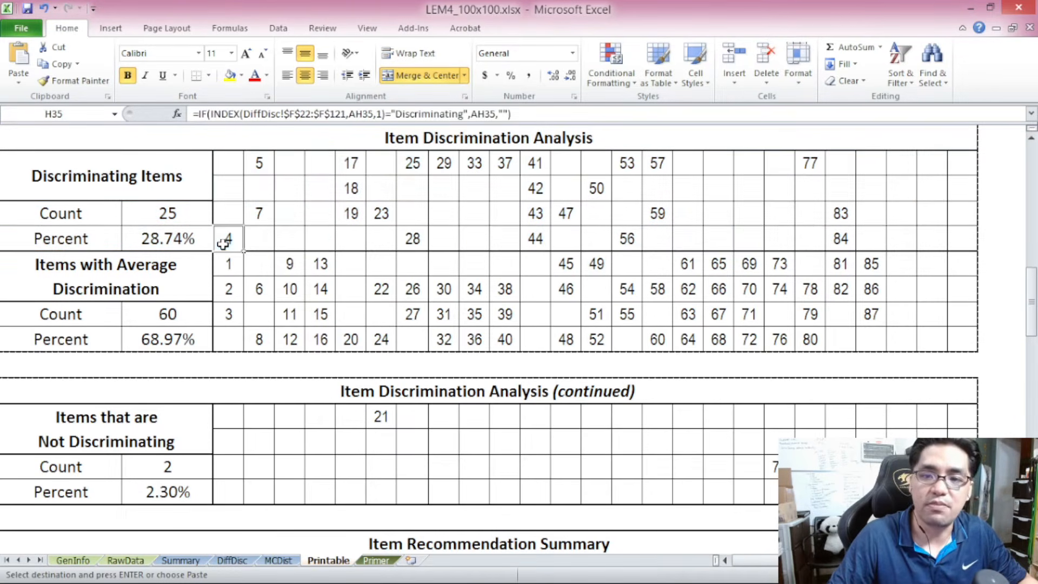
left_click(261, 166)
left_click(349, 169)
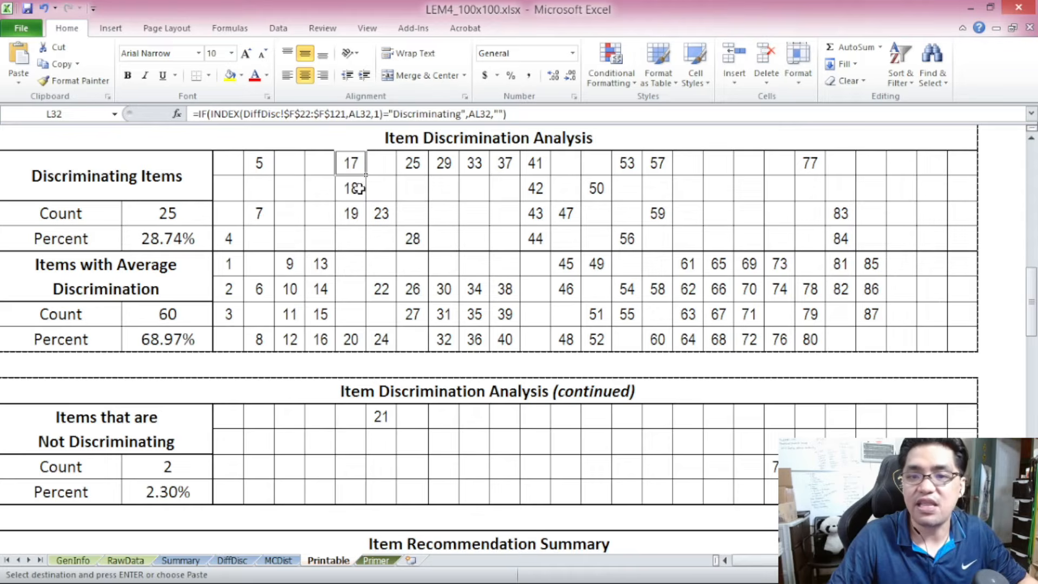
Step: Check the items with average discrimination and the items that are not discriminating in the Item Discrimination Analysis
left_click(133, 274)
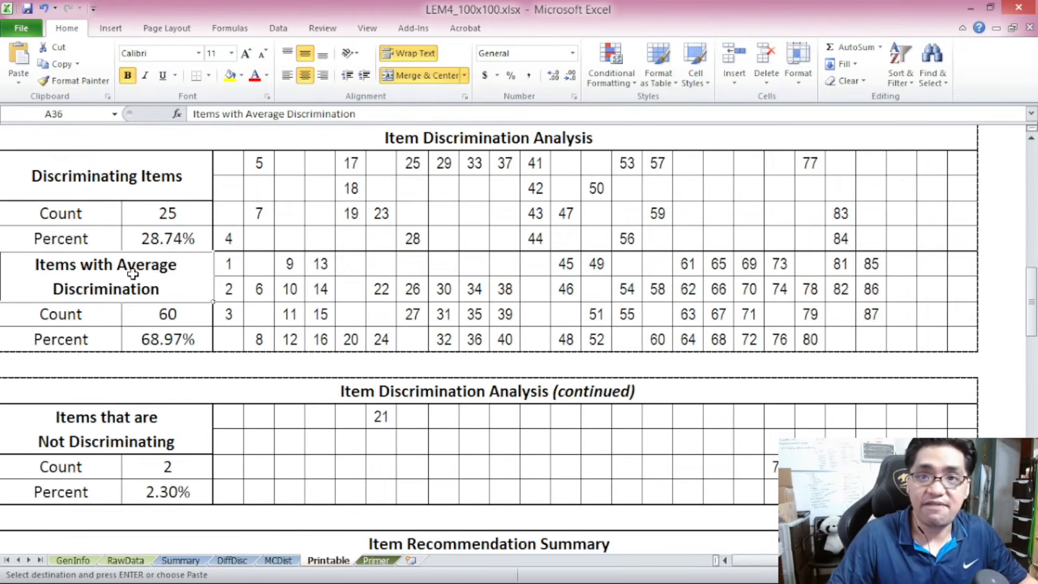
left_click_drag(133, 273, 956, 337)
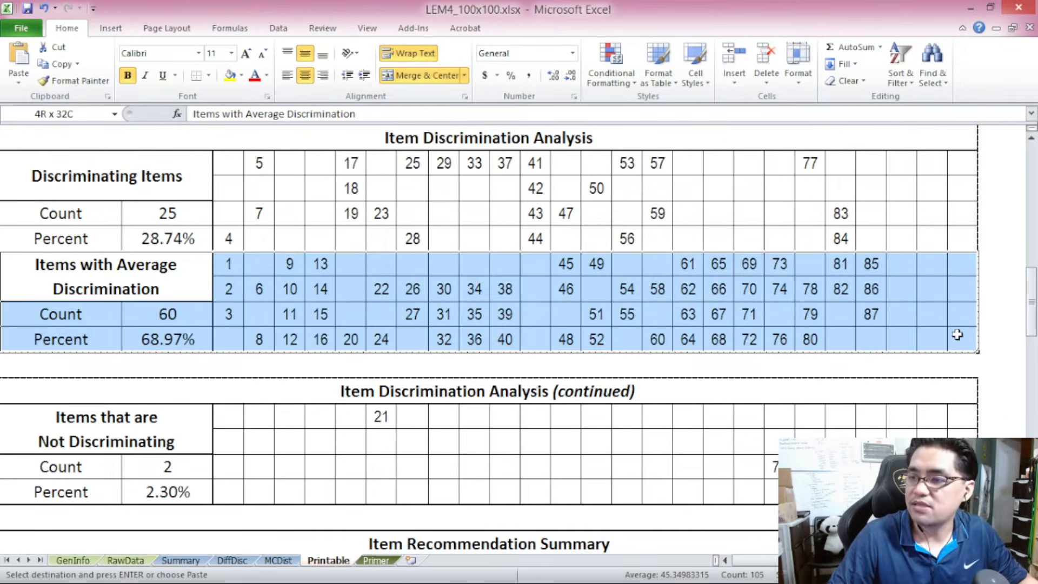
left_click(147, 284)
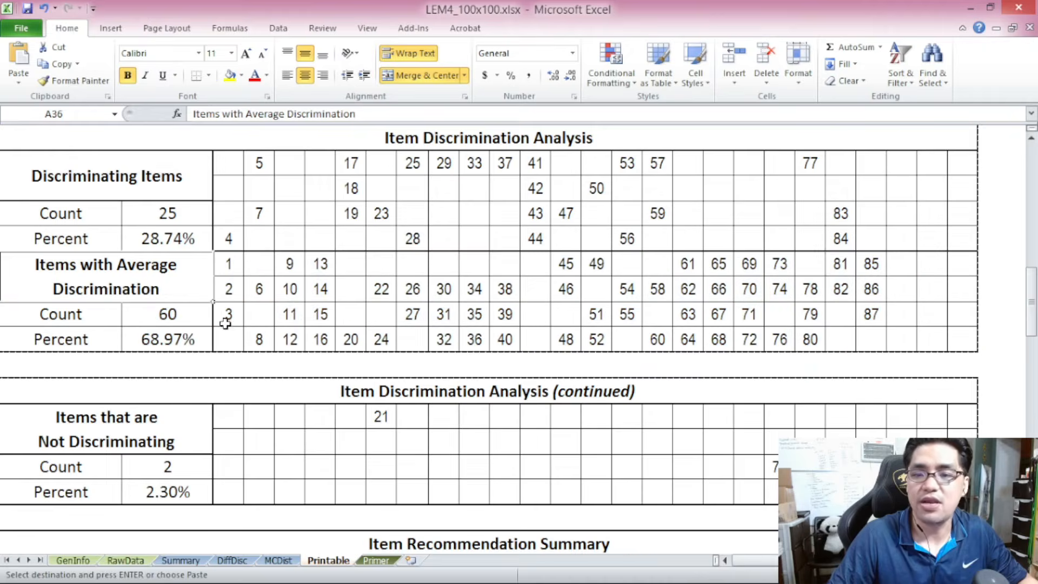
scroll(225, 323, "down", 2)
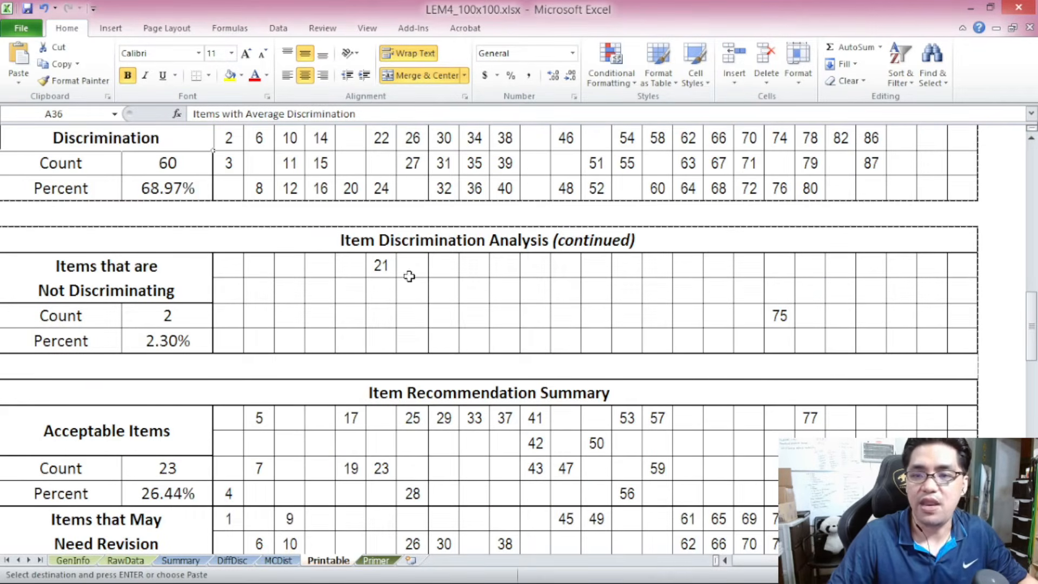
left_click(387, 265)
left_click(792, 318)
left_click(128, 281)
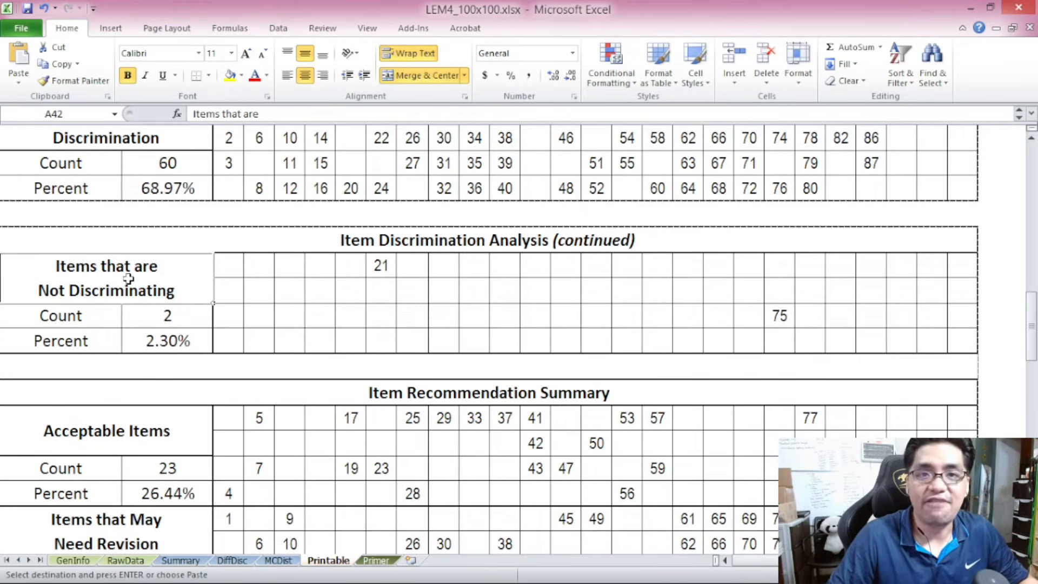
Step: Examine the item numbers listed under Acceptable Items in the Item Recommendation Summary
scroll(128, 279, "down", 4)
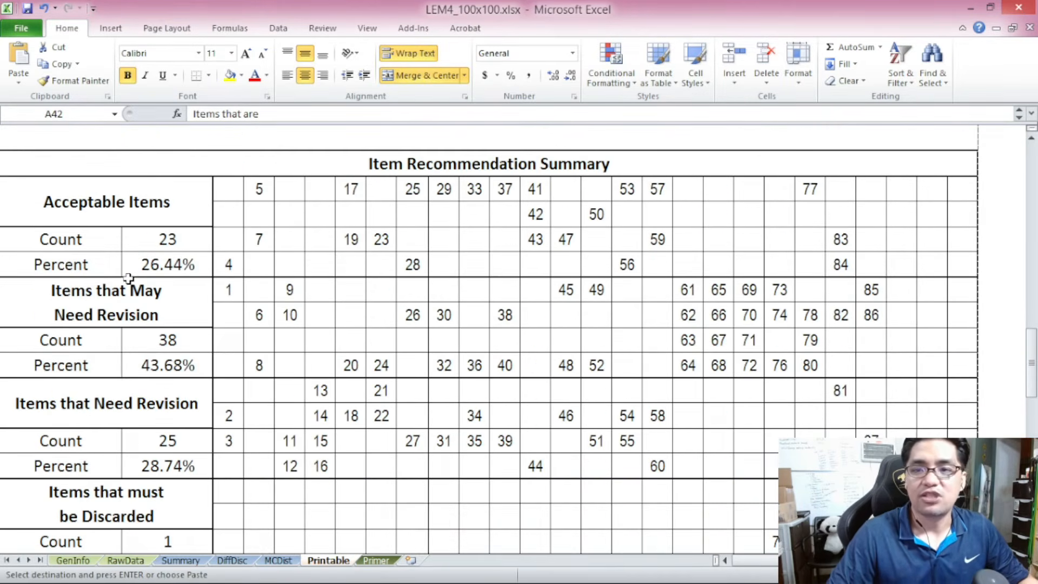
scroll(183, 271, "up", 1)
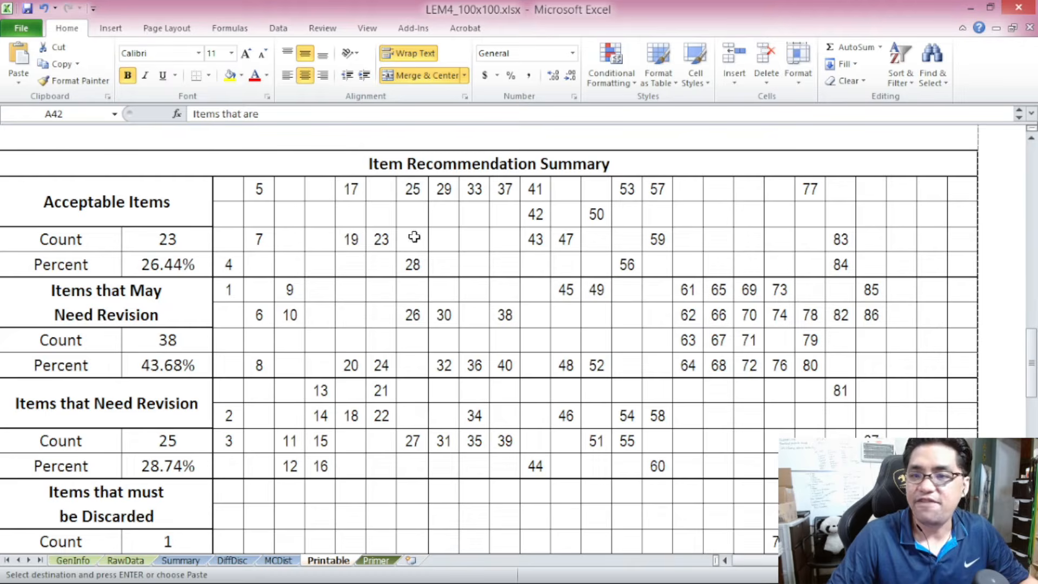
left_click_drag(130, 212, 966, 258)
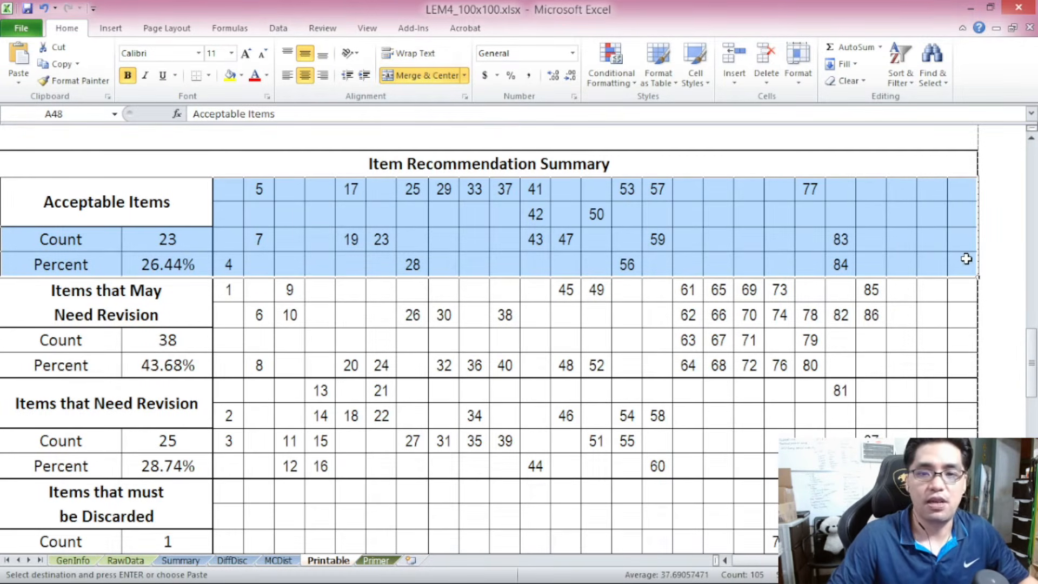
left_click(231, 262)
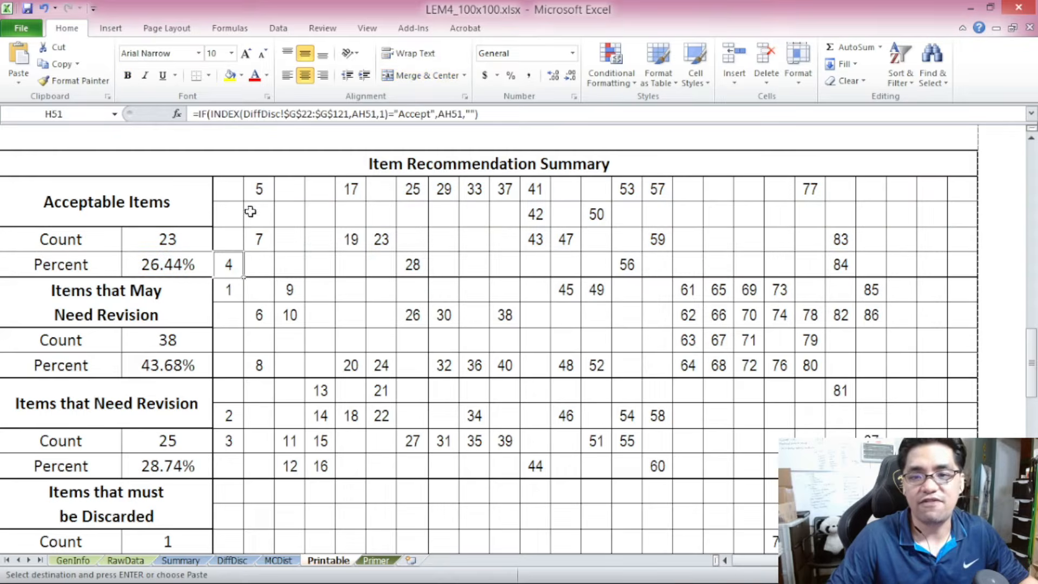
left_click(258, 237)
left_click(351, 239)
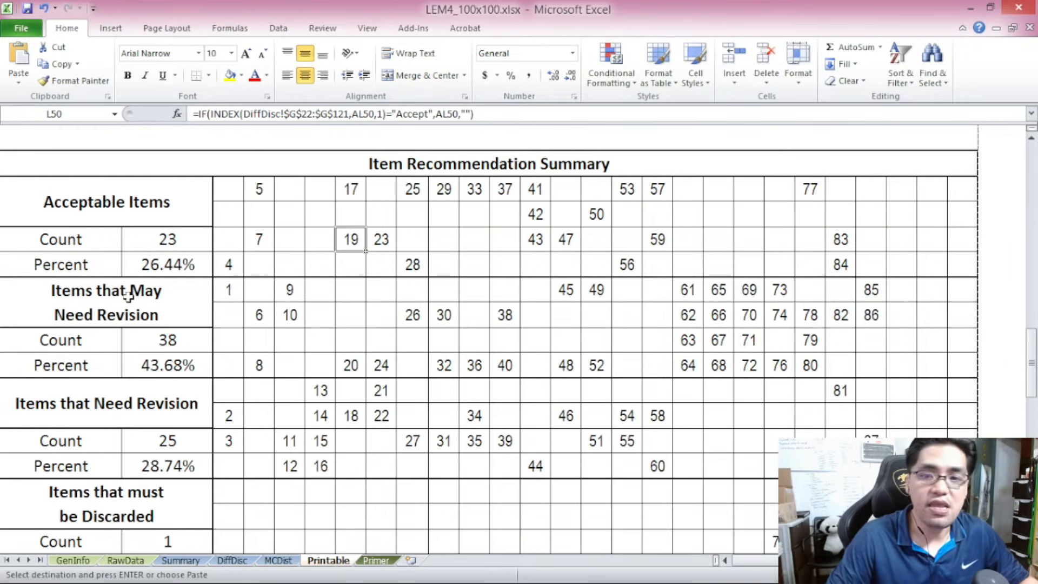
Step: Check the item numbers listed under Items that May Need Revision in the Item Recommendation Summary
left_click(232, 290)
left_click(259, 386)
left_click(290, 296)
left_click(293, 313)
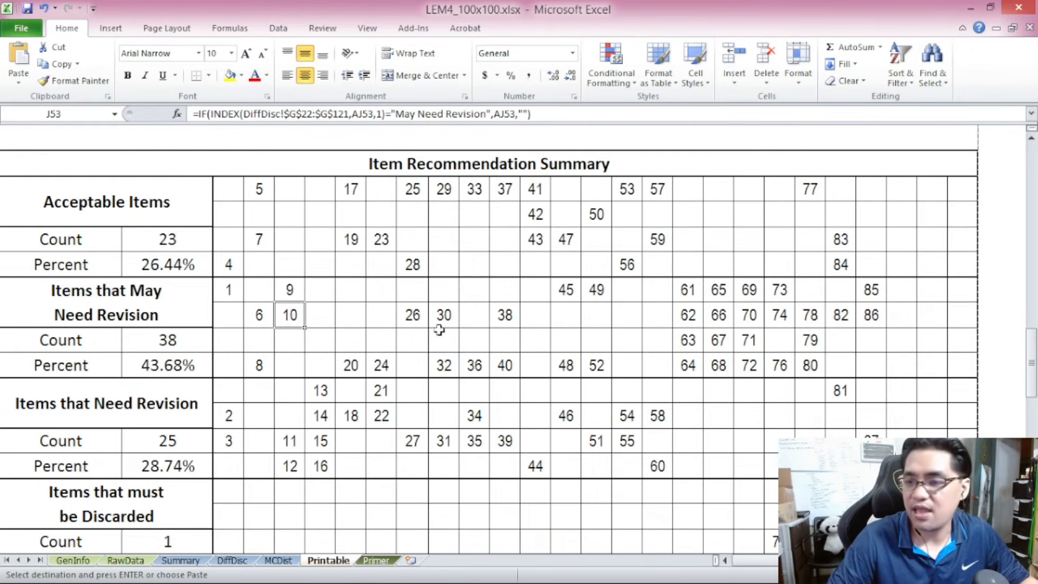
Step: Review the items that need revision and the items that must be discarded in the Item Recommendation Summary
left_click(132, 416)
scroll(132, 417, "down", 1)
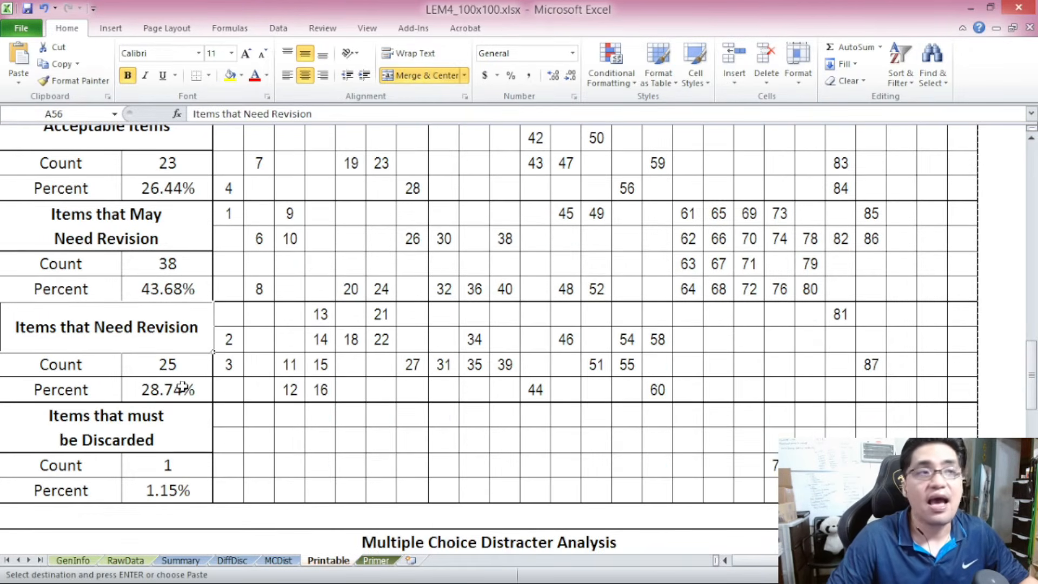
left_click(230, 338)
left_click(230, 362)
left_click(292, 364)
left_click(320, 314)
left_click(320, 339)
scroll(164, 386, "down", 1)
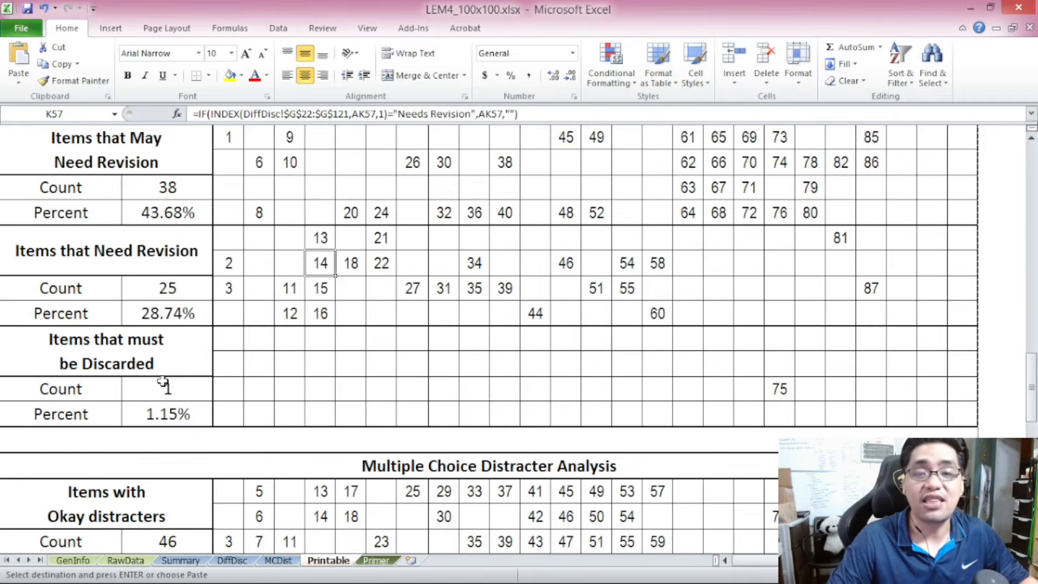
left_click(782, 389)
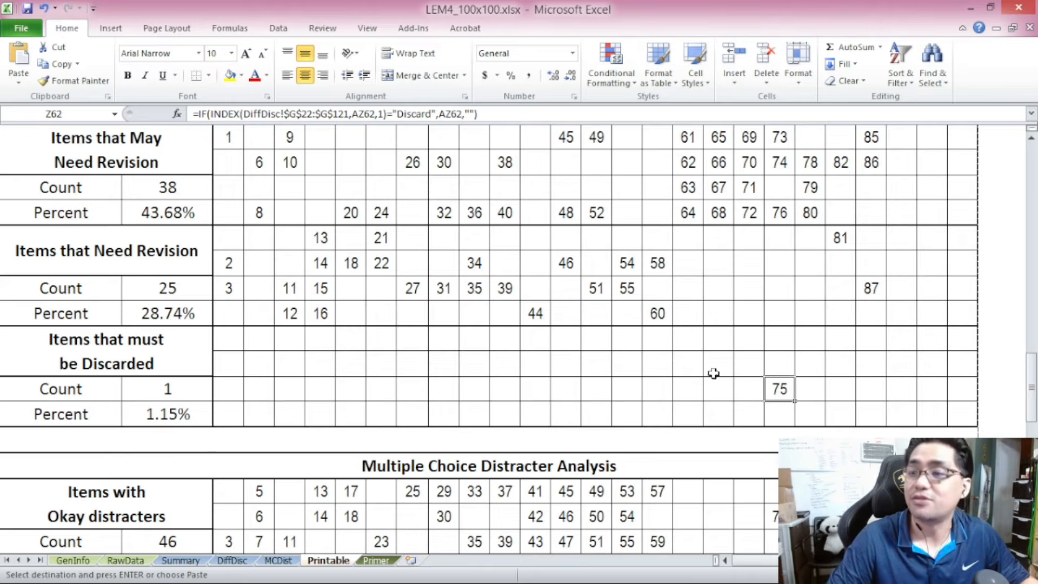
Step: Examine the Items with Okay distracters rows of the Multiple Choice Distracter Analysis table
scroll(167, 248, "down", 3)
left_click(167, 248)
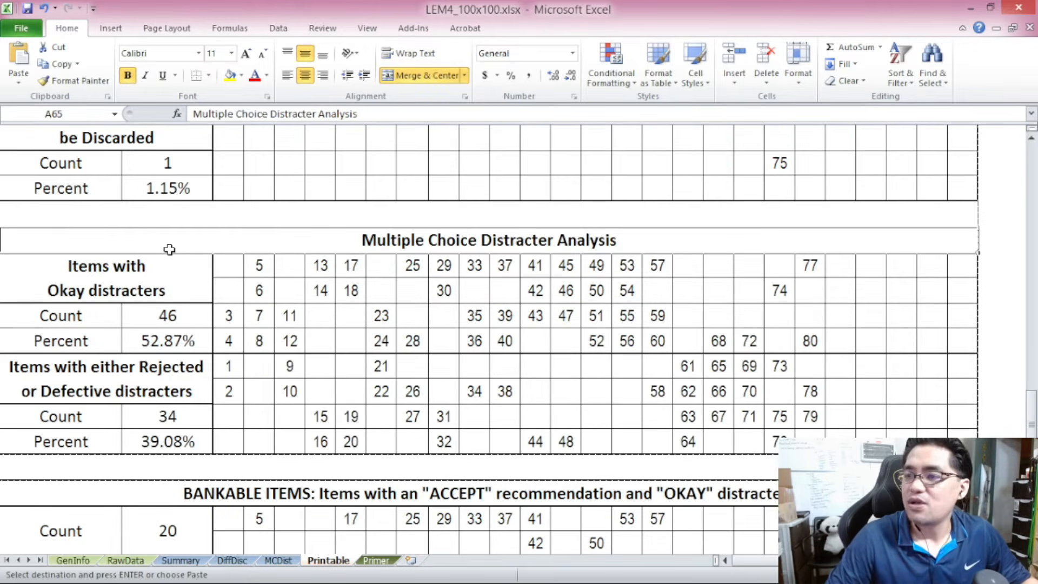
scroll(169, 248, "down", 1)
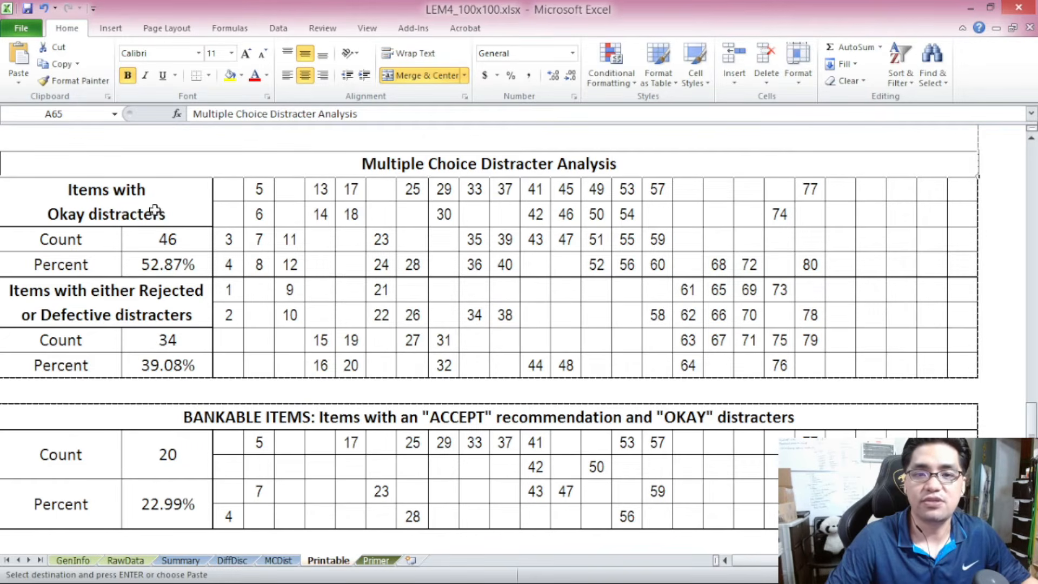
left_click_drag(164, 199, 940, 271)
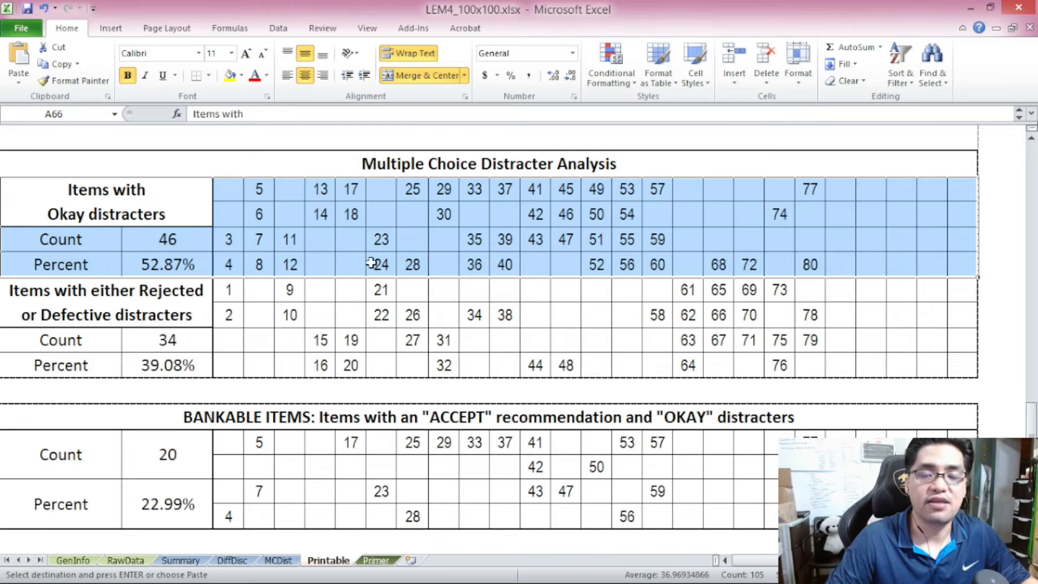
left_click(232, 242)
key("Down")
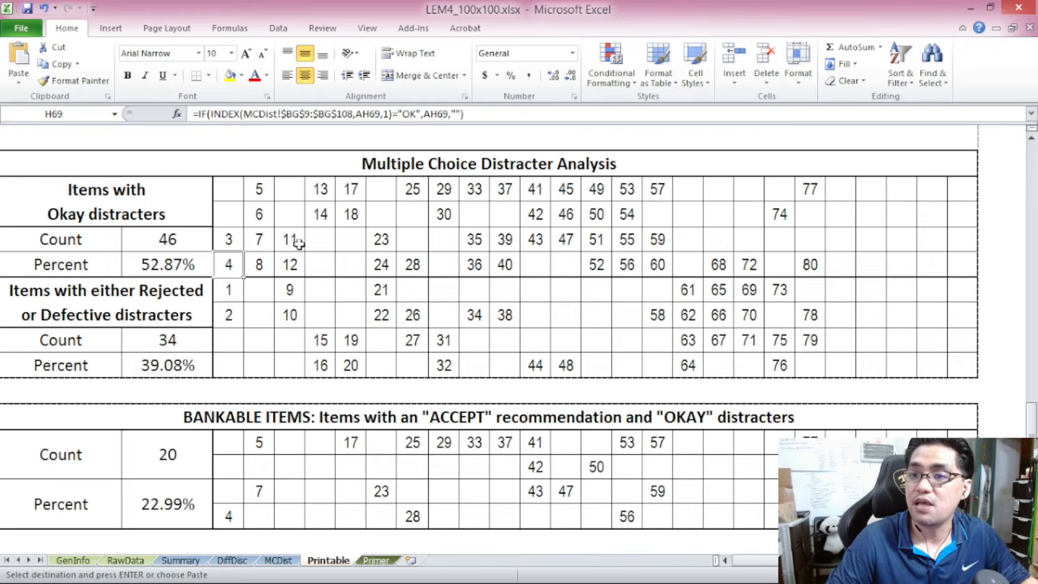
Step: Check the item numbers with either rejected or defective distracters in the Multiple Choice Distracter Analysis table
left_click(163, 293)
scroll(164, 293, "down", 1)
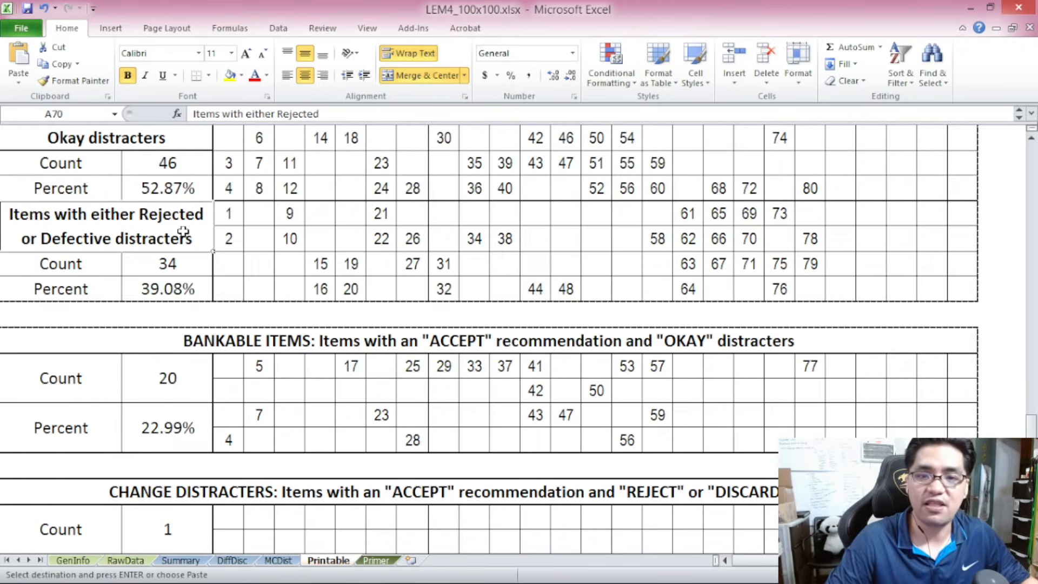
left_click(234, 215)
left_click_drag(235, 214, 820, 291)
Step: Examine the item numbers in the Bankable Items table, which combines an ACCEPT recommendation with OKAY distracters
left_click(117, 339)
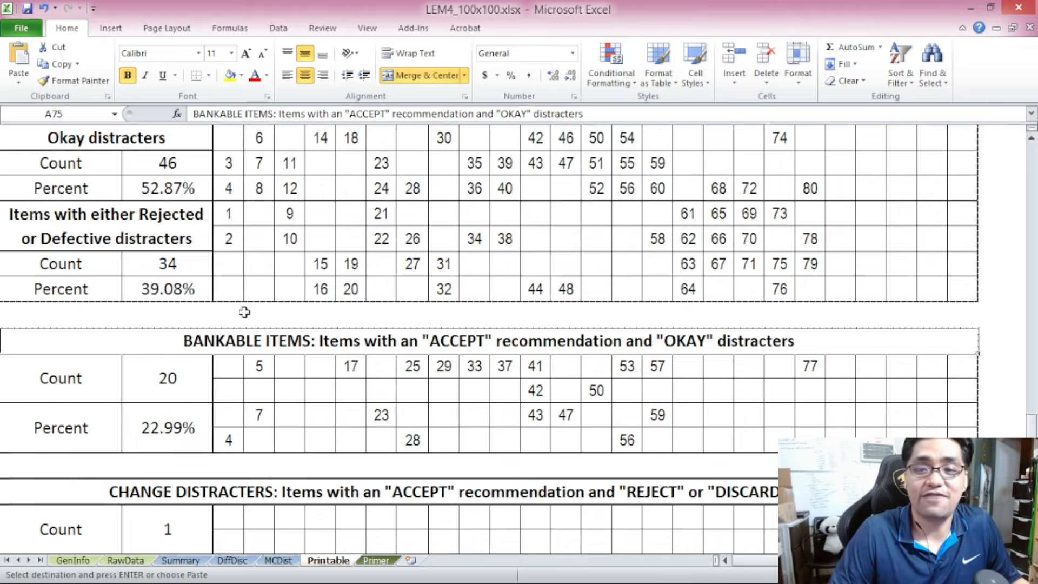
scroll(245, 312, "down", 1)
scroll(245, 313, "down", 2)
scroll(243, 306, "up", 1)
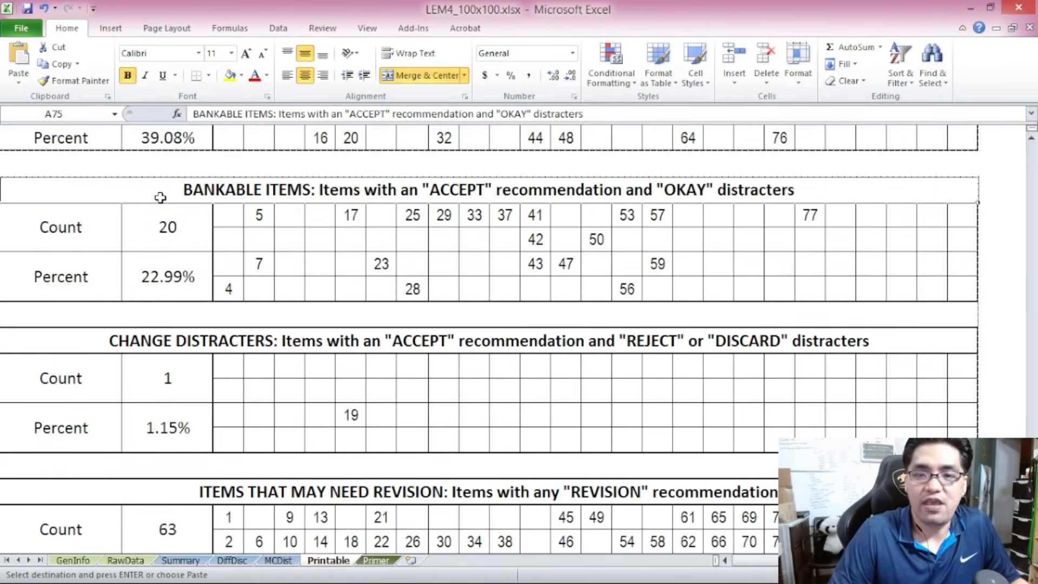
left_click_drag(163, 215, 213, 271)
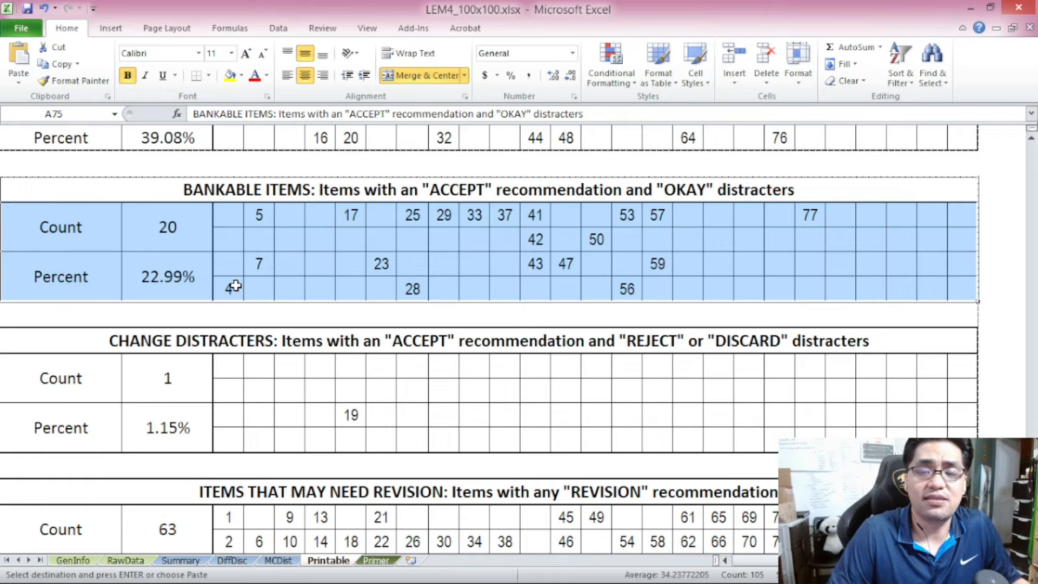
left_click(235, 286)
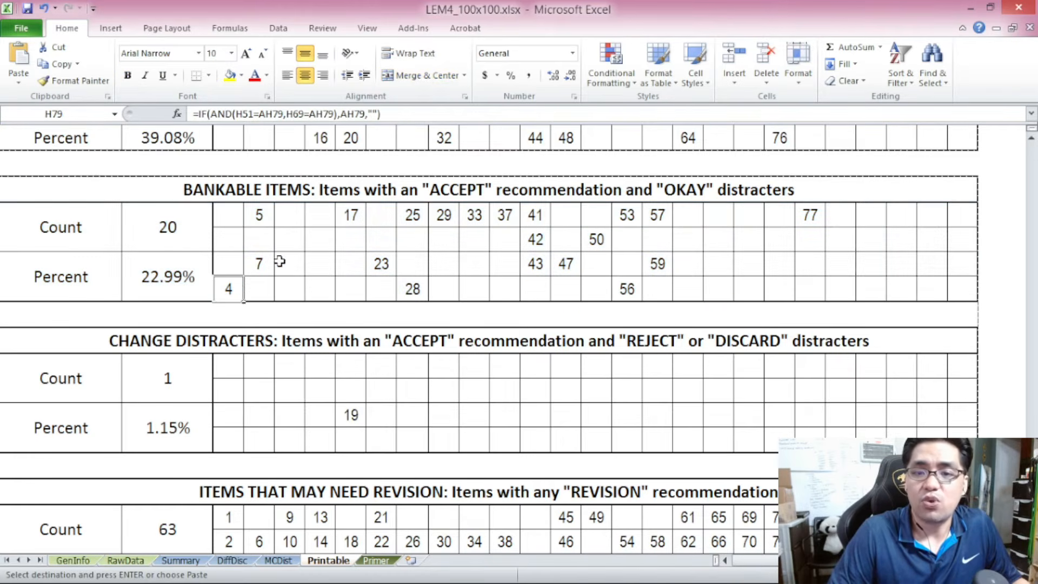
left_click(283, 193)
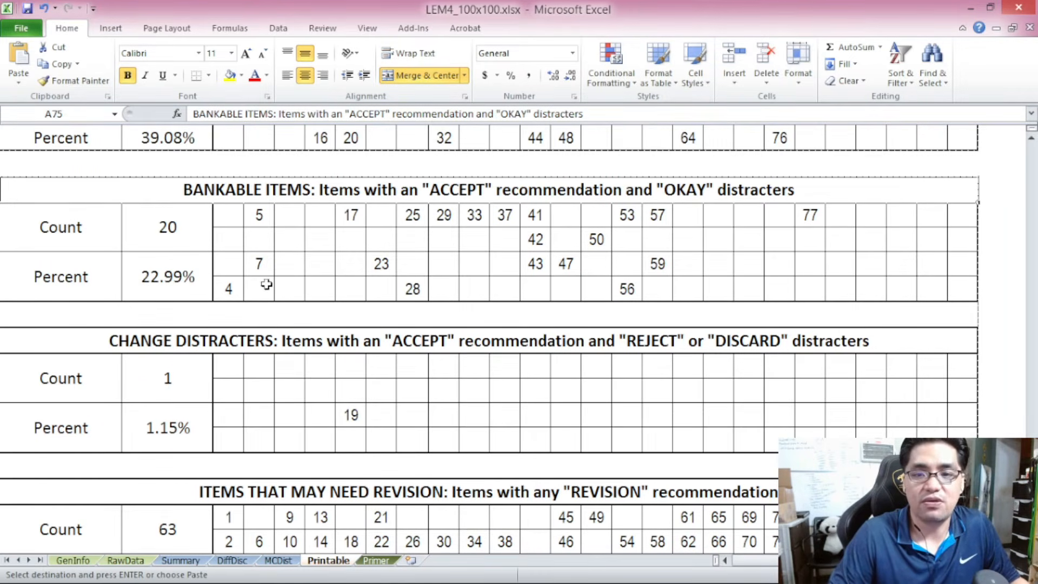
left_click(233, 285)
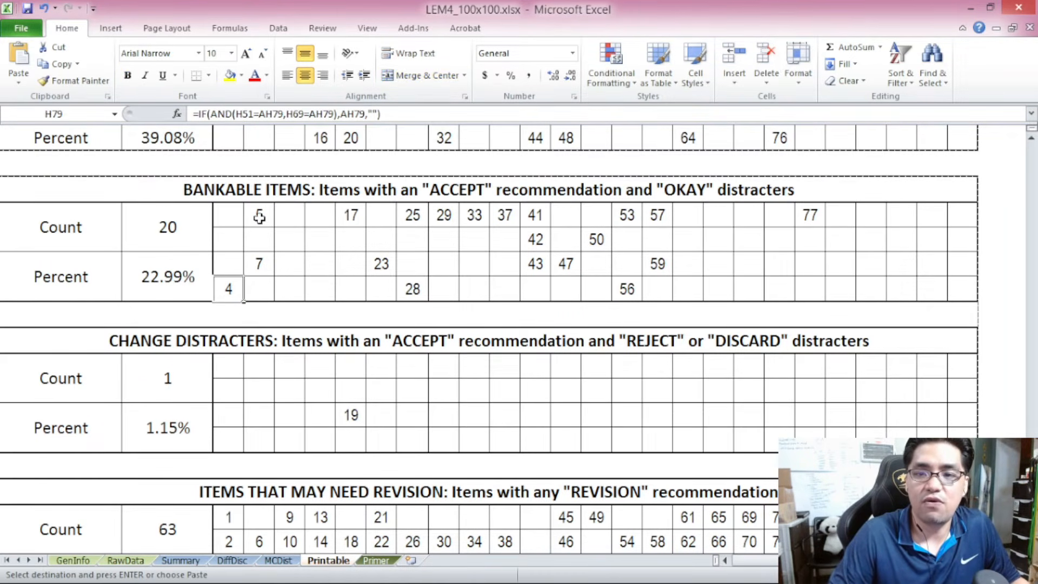
left_click(261, 216)
left_click(266, 274)
left_click(344, 216)
left_click(413, 215)
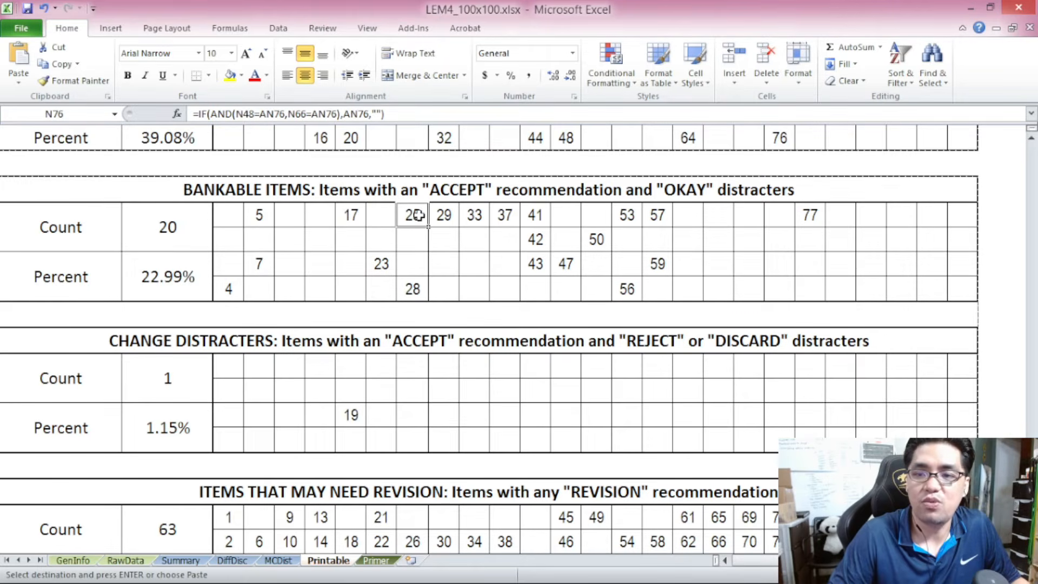
Step: Check which item is listed in the Change Distracters table for accepted items with rejected or discarded distracters
scroll(413, 267, "down", 1)
scroll(413, 267, "down", 1)
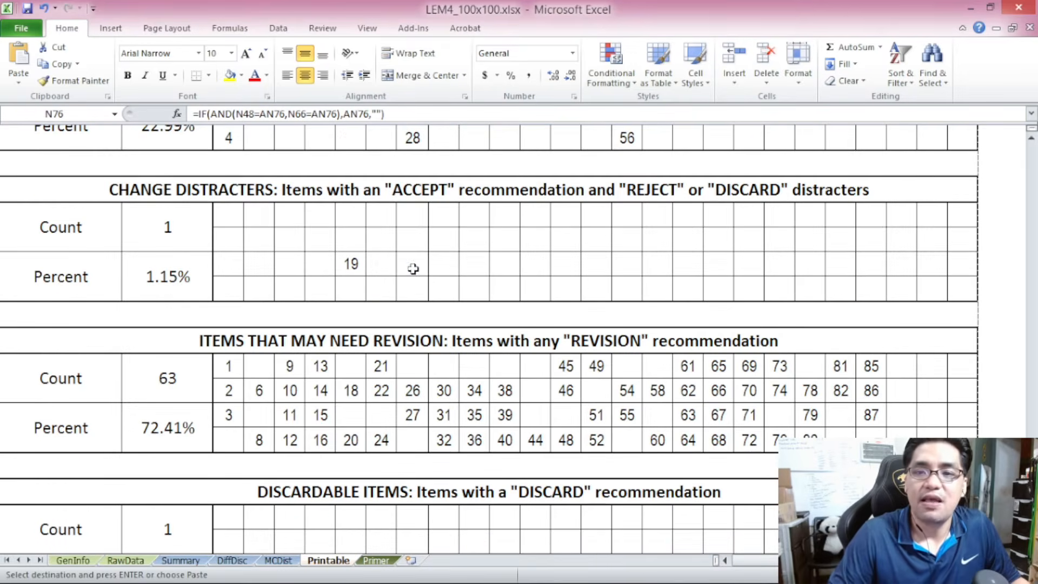
left_click(342, 189)
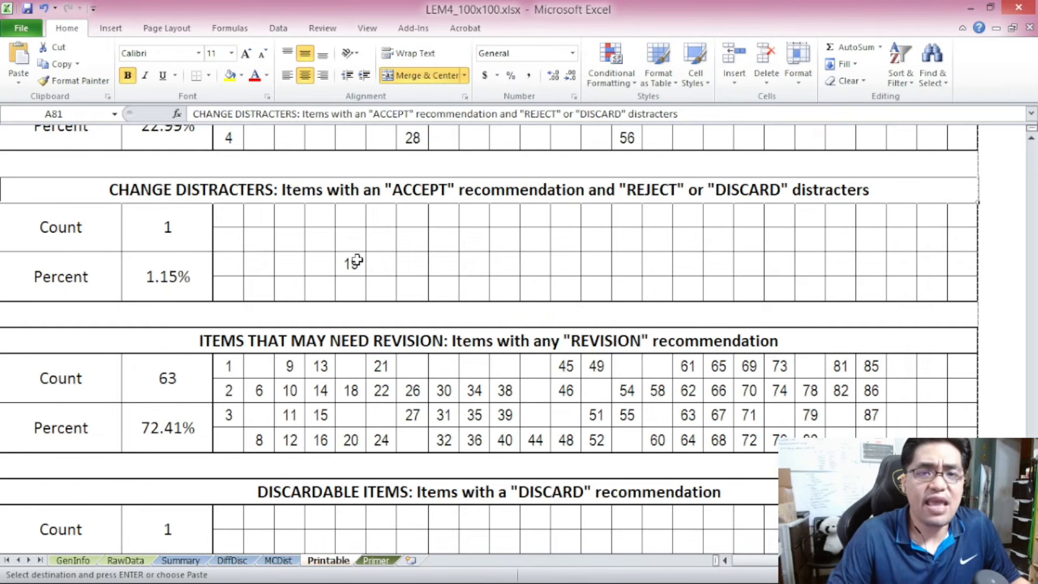
left_click(353, 254)
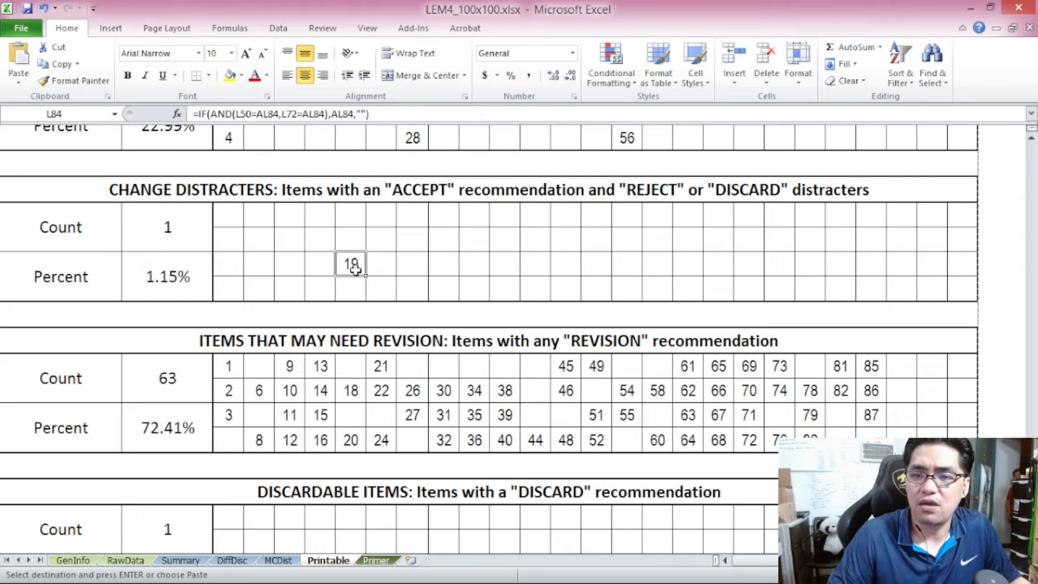
Step: Review the item numbers in the Items That May Need Revision and Discardable Items tables
scroll(354, 265, "down", 2)
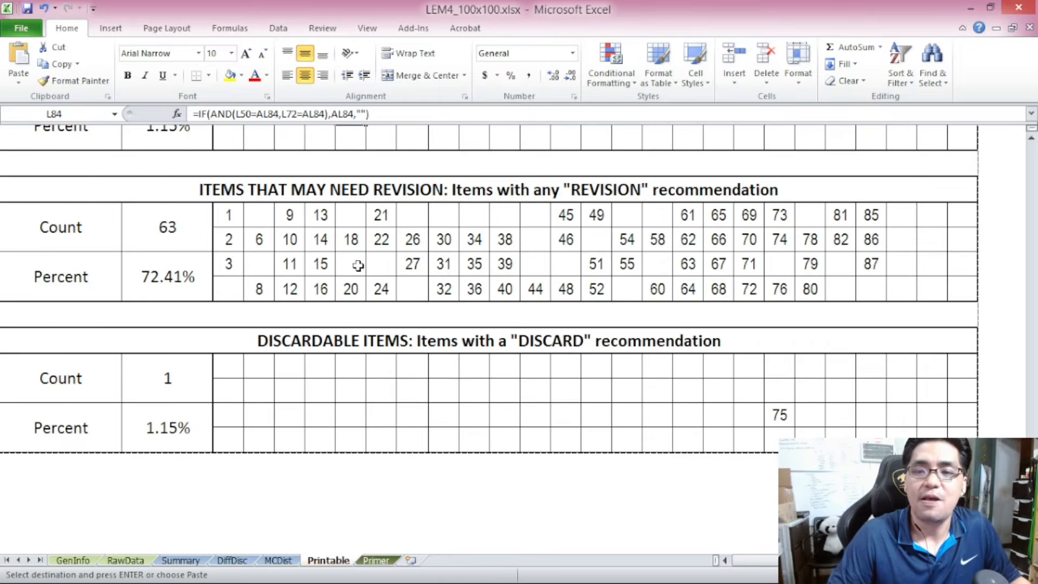
left_click(313, 189)
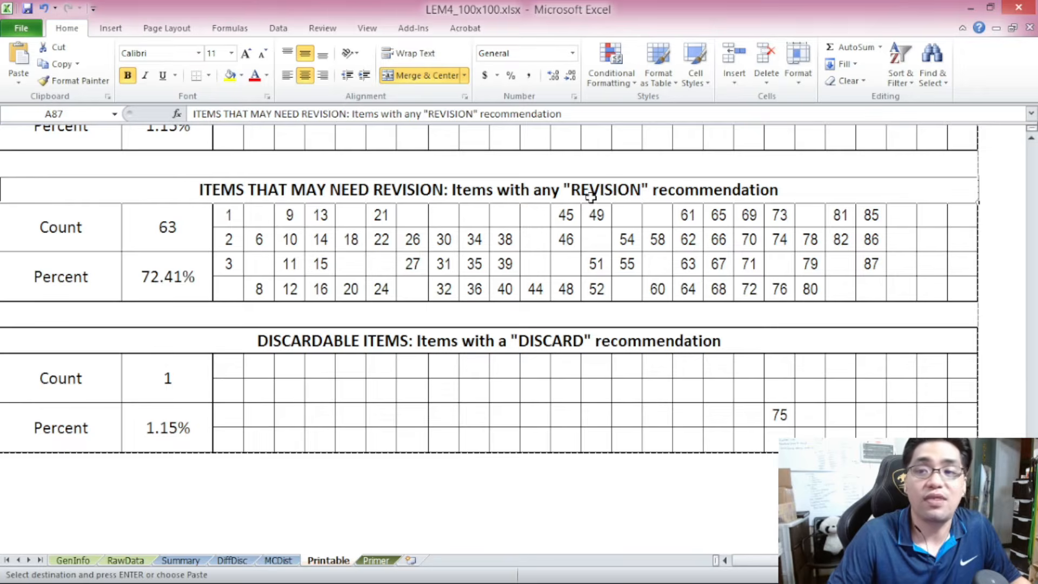
left_click_drag(238, 220, 871, 290)
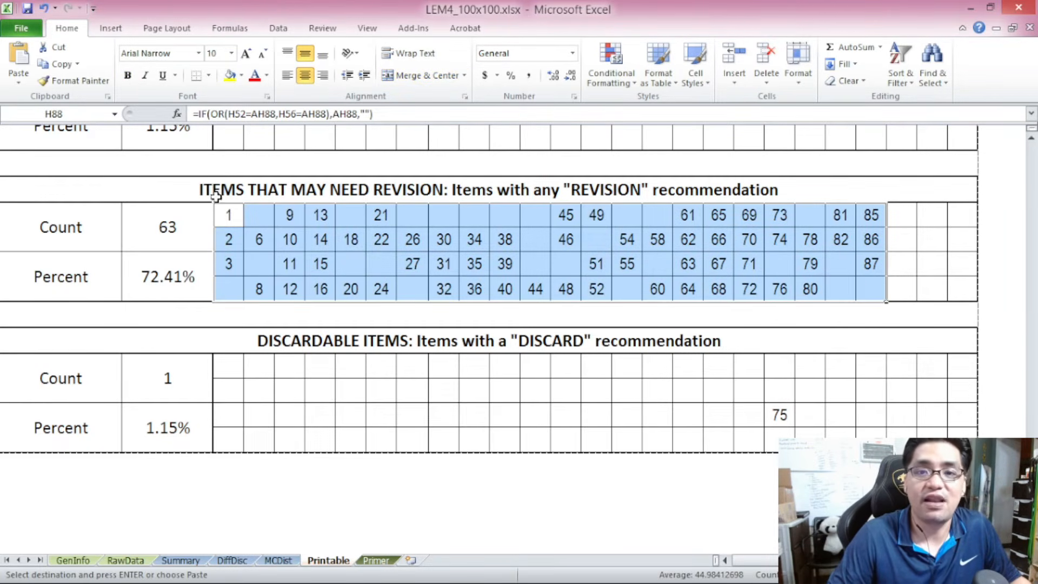
left_click_drag(228, 366, 777, 418)
left_click(779, 415)
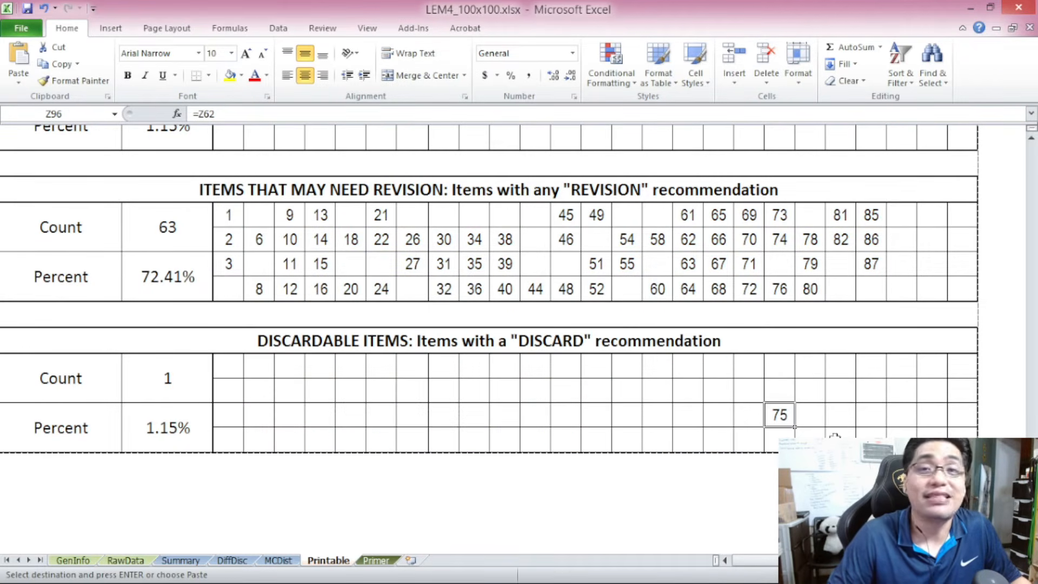
left_click(217, 190)
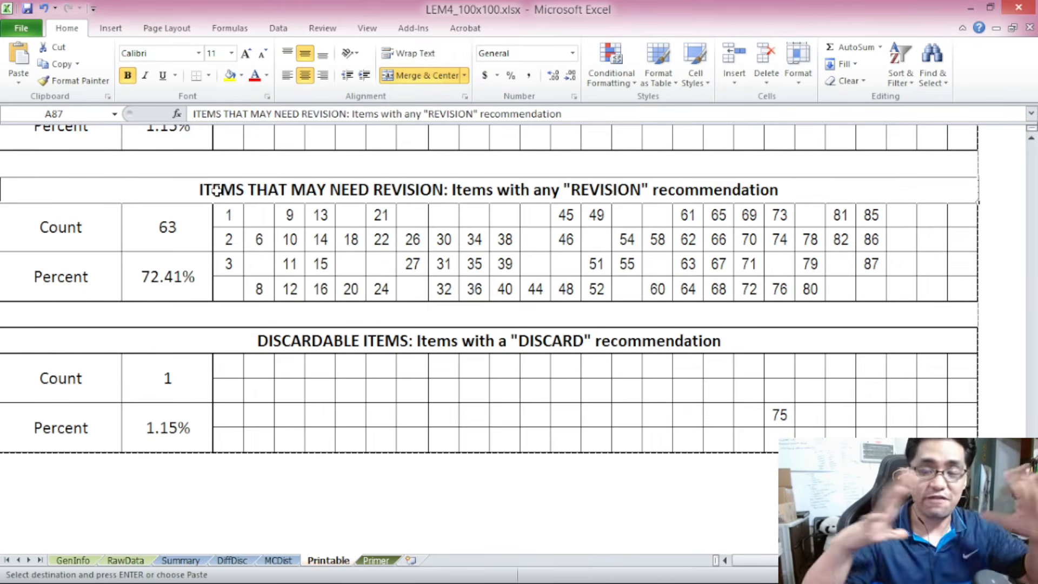
Step: Return to the Printable Results header and read its notes on paper size, page layout, margins and print area
scroll(216, 190, "down", 4)
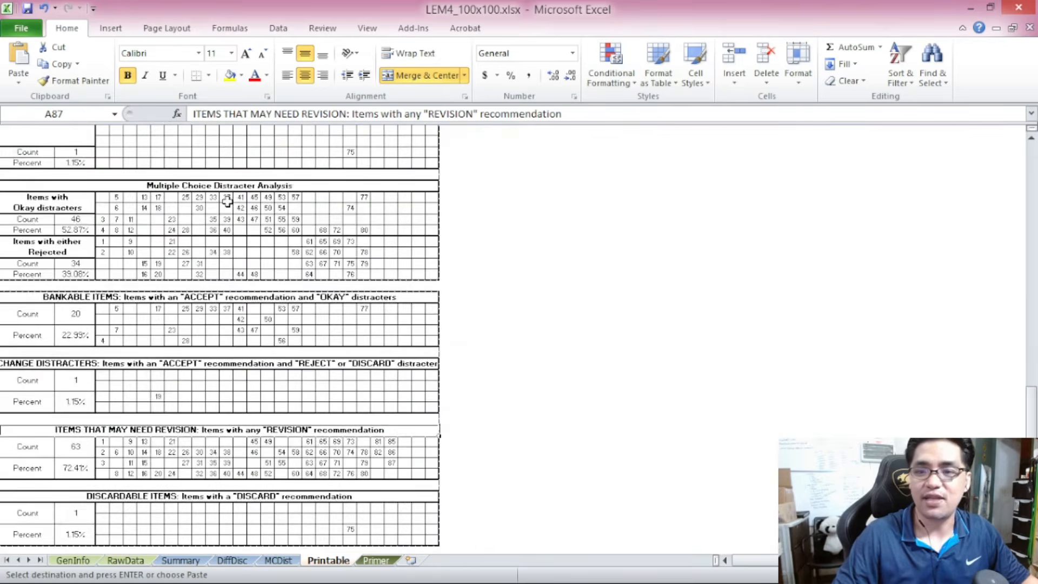
scroll(227, 201, "up", 3)
scroll(227, 202, "up", 10)
scroll(229, 203, "up", 6)
left_click(133, 138)
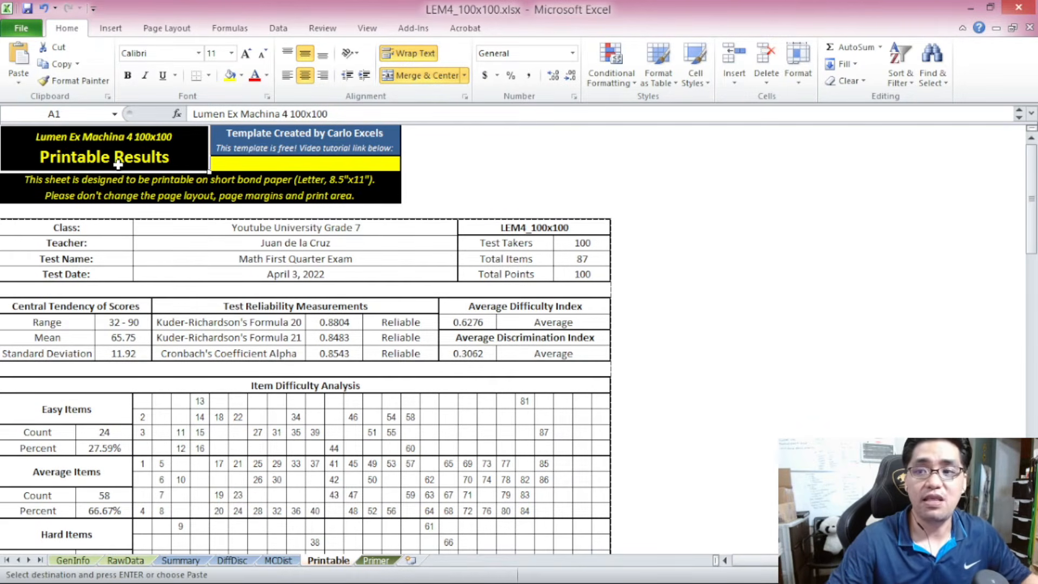
left_click(78, 183)
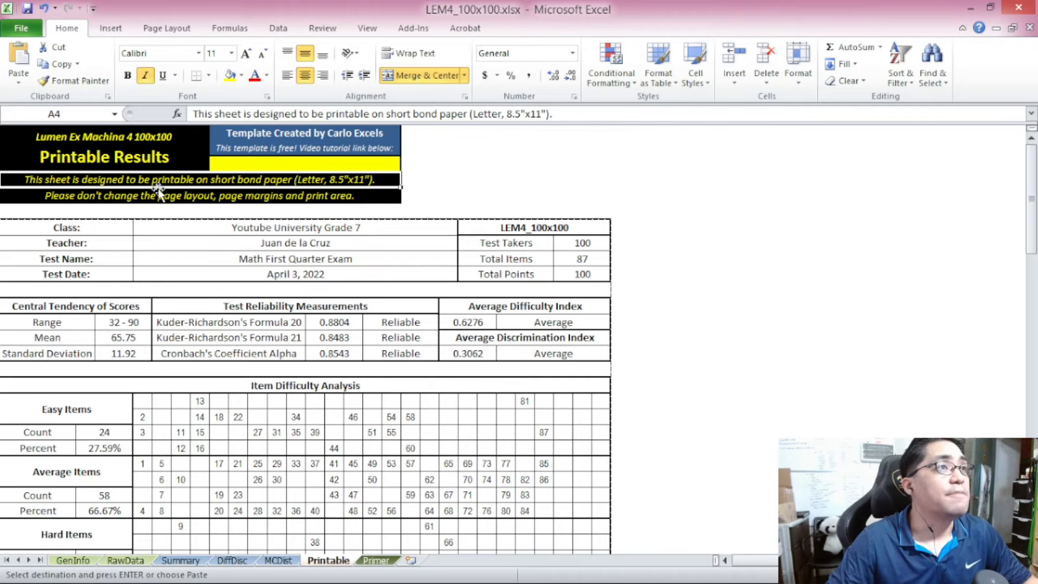
scroll(197, 197, "up", 2)
scroll(197, 198, "up", 2)
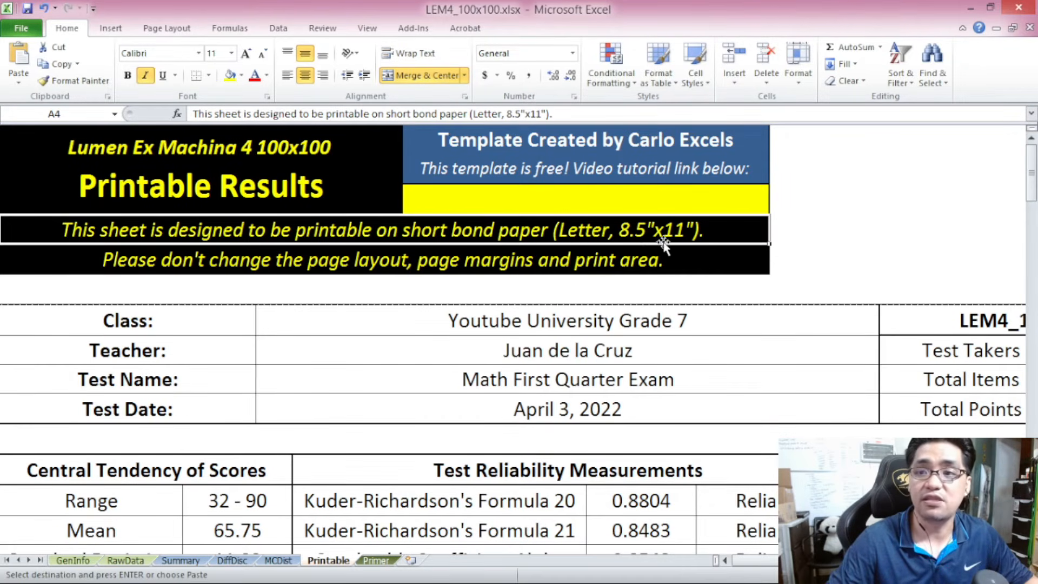
left_click(420, 254)
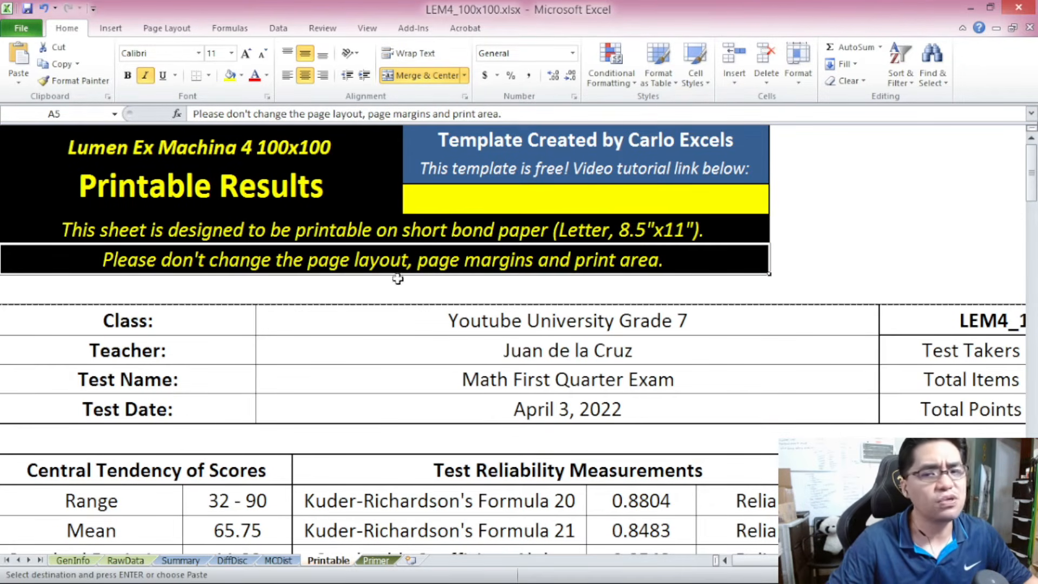
left_click(157, 171)
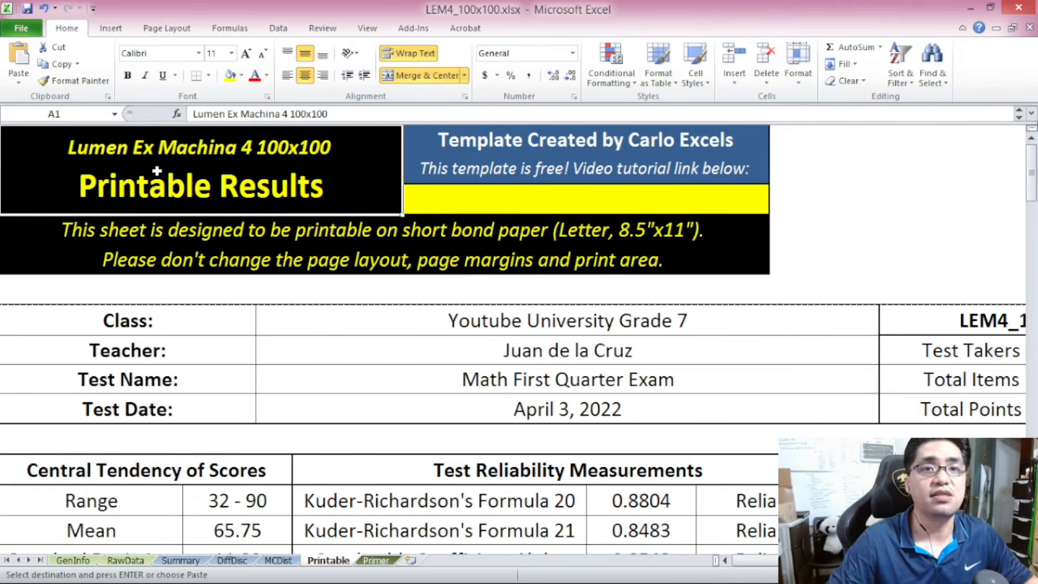
scroll(157, 172, "down", 3, "ctrl")
scroll(158, 172, "down", 2, "ctrl")
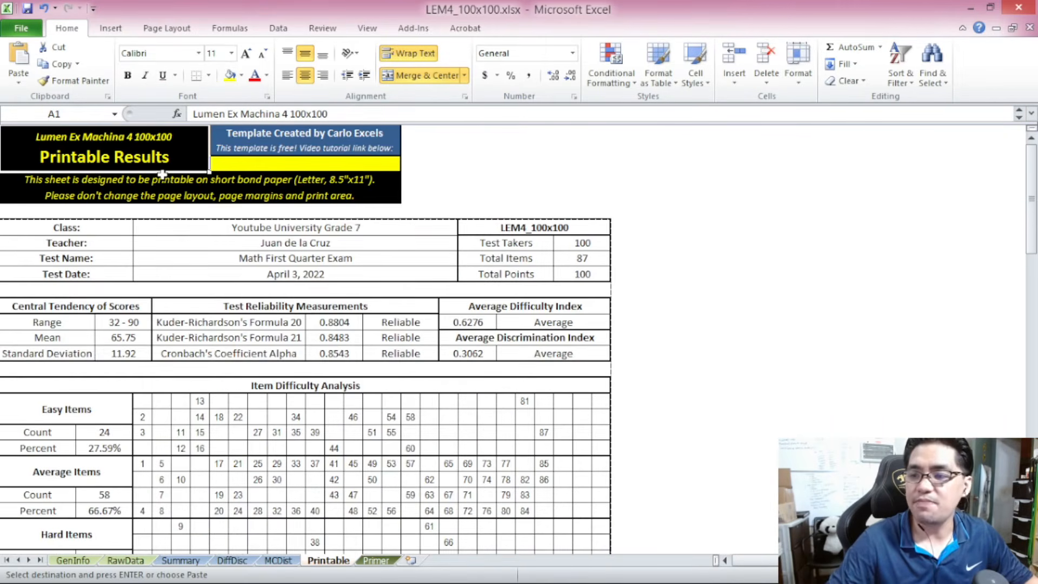
Step: Look through all pages of the Printable sheet in the print preview and return to the sheet
left_click(21, 27)
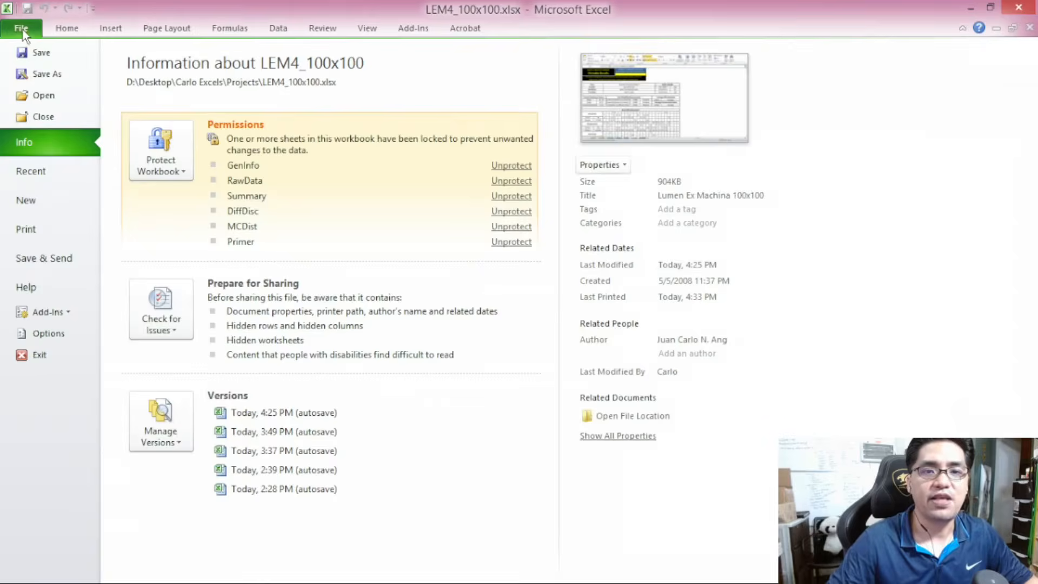
left_click(49, 228)
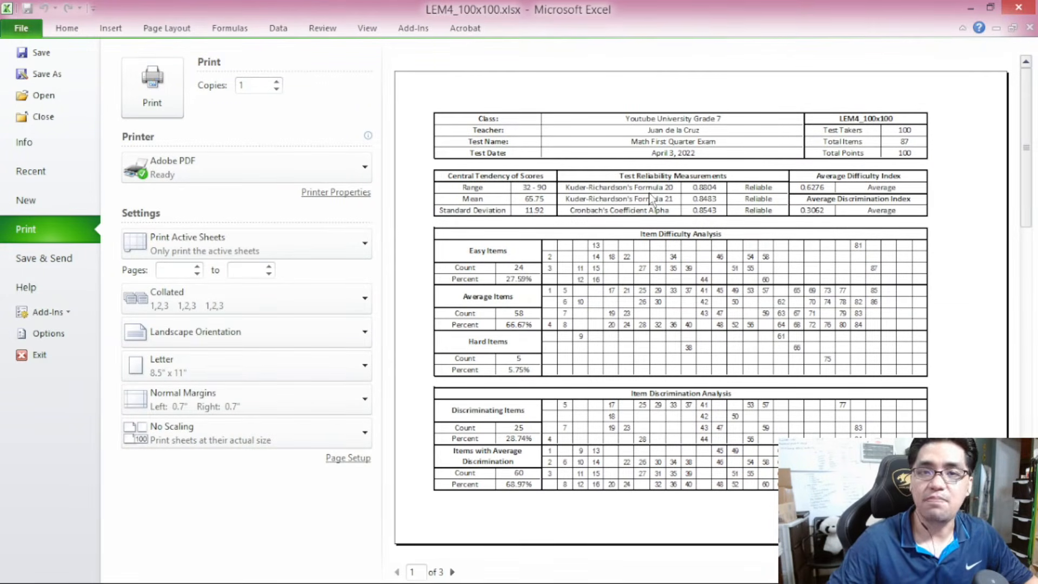
scroll(651, 200, "down", 1)
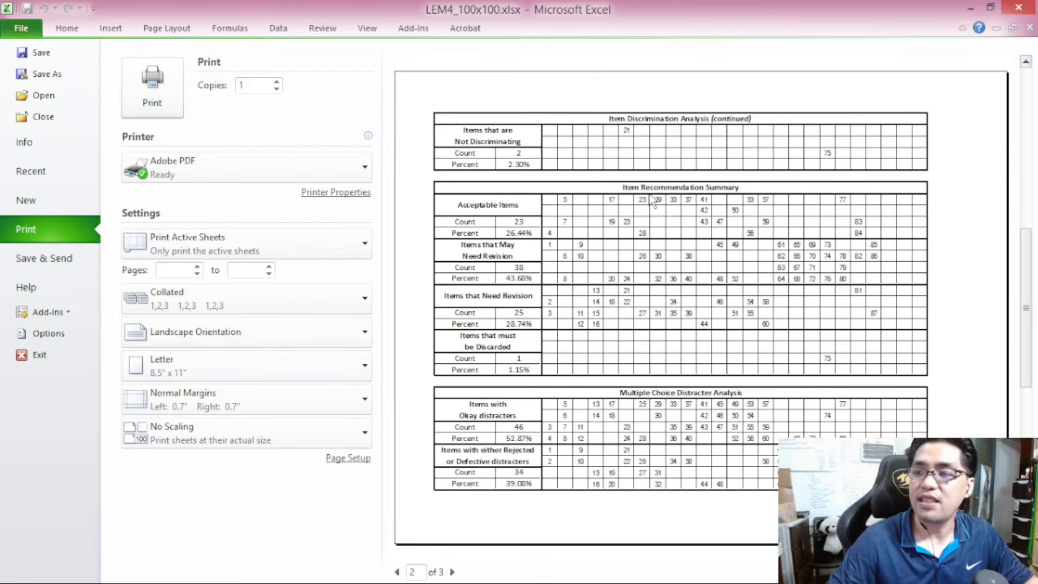
scroll(652, 202, "down", 1)
scroll(651, 202, "up", 2)
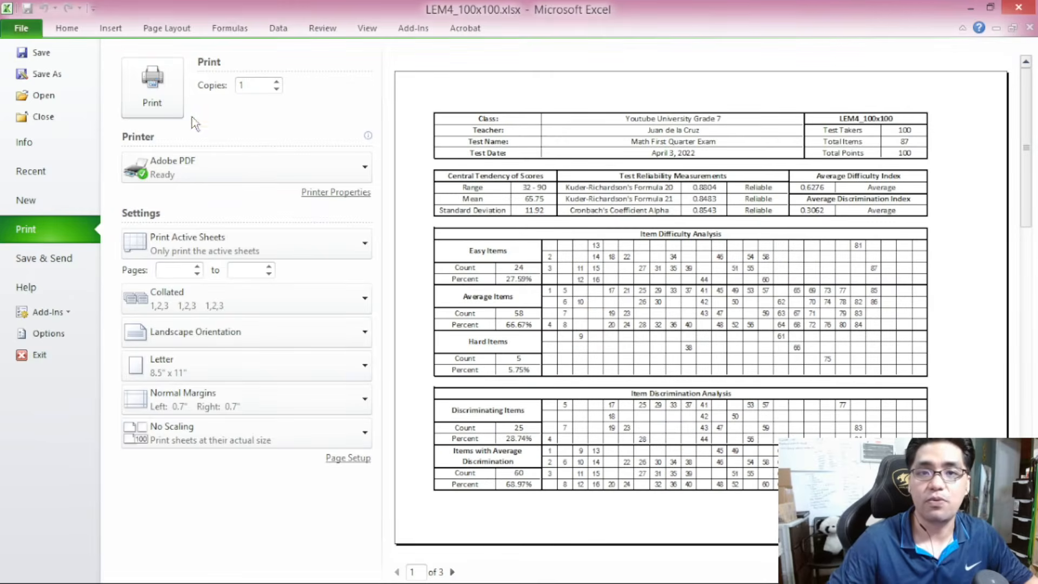
left_click(74, 32)
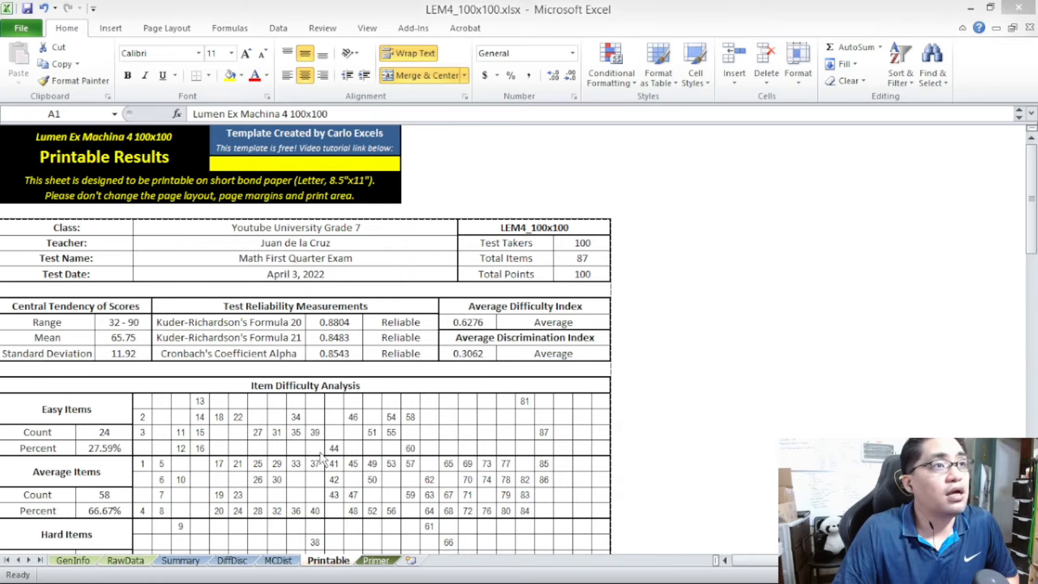
left_click(343, 564)
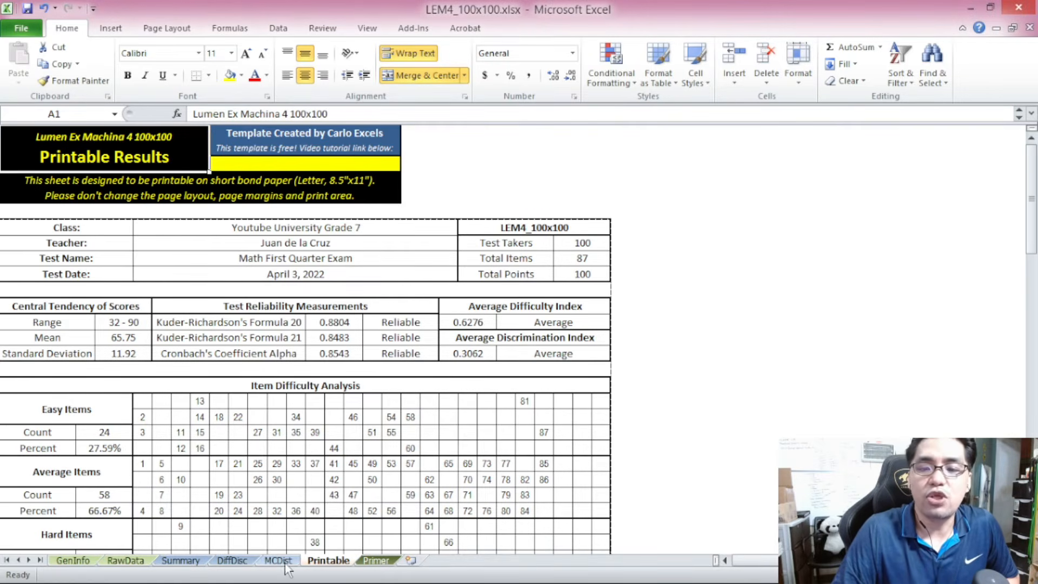
Step: Examine the Difficulty Threshold Adjustments for EASY, HARD and AVERAGE items on the DiffDisc sheet
left_click(232, 560)
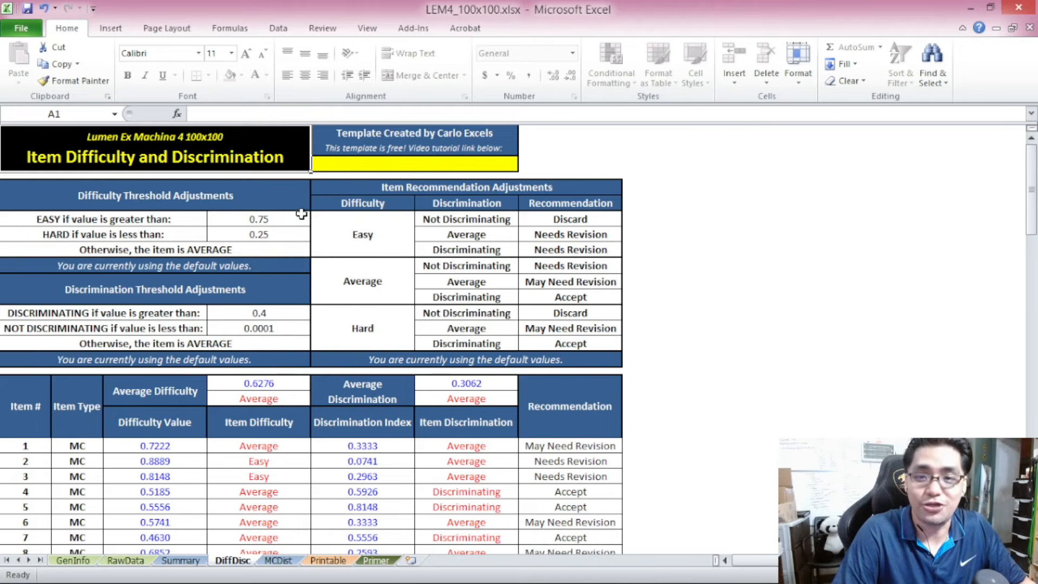
scroll(227, 193, "up", 4)
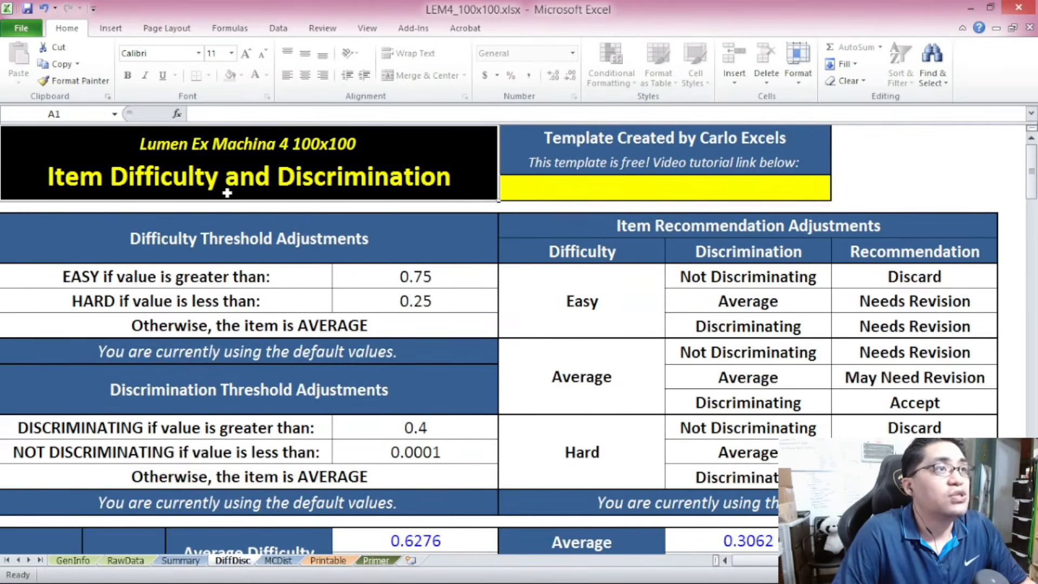
left_click(264, 247)
left_click(284, 281)
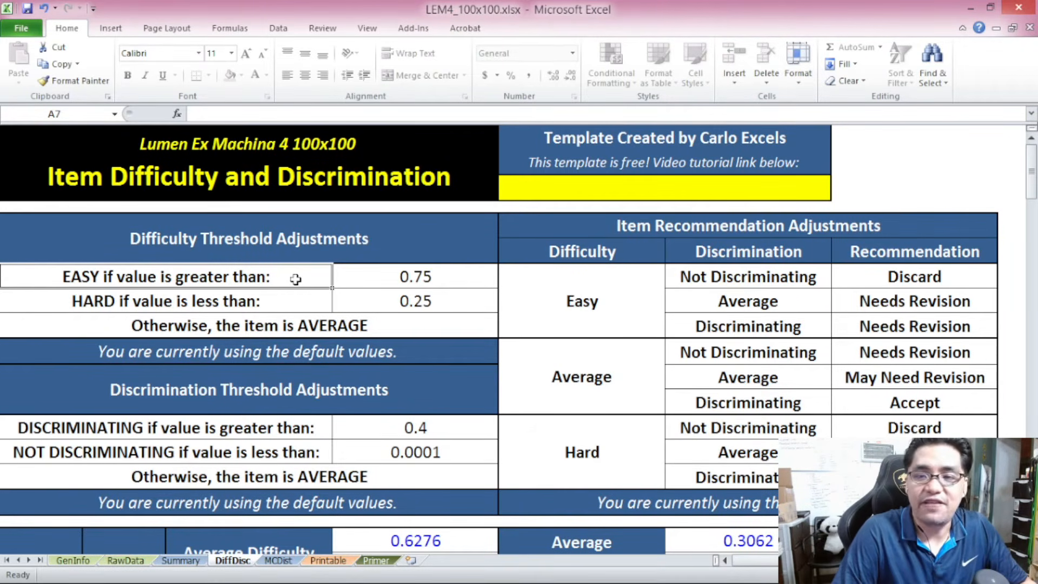
left_click(382, 279)
left_click(283, 301)
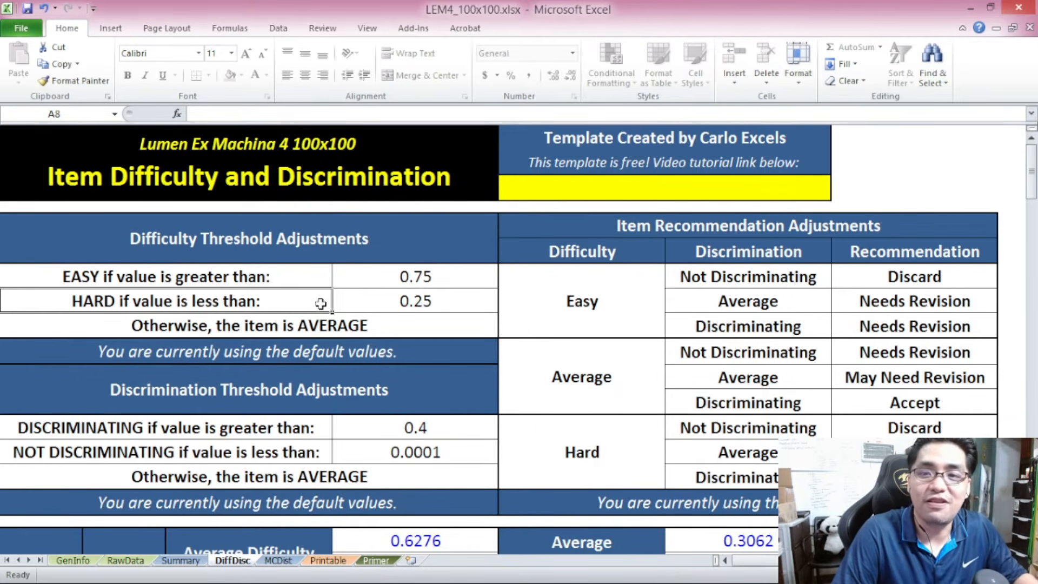
left_click(363, 301)
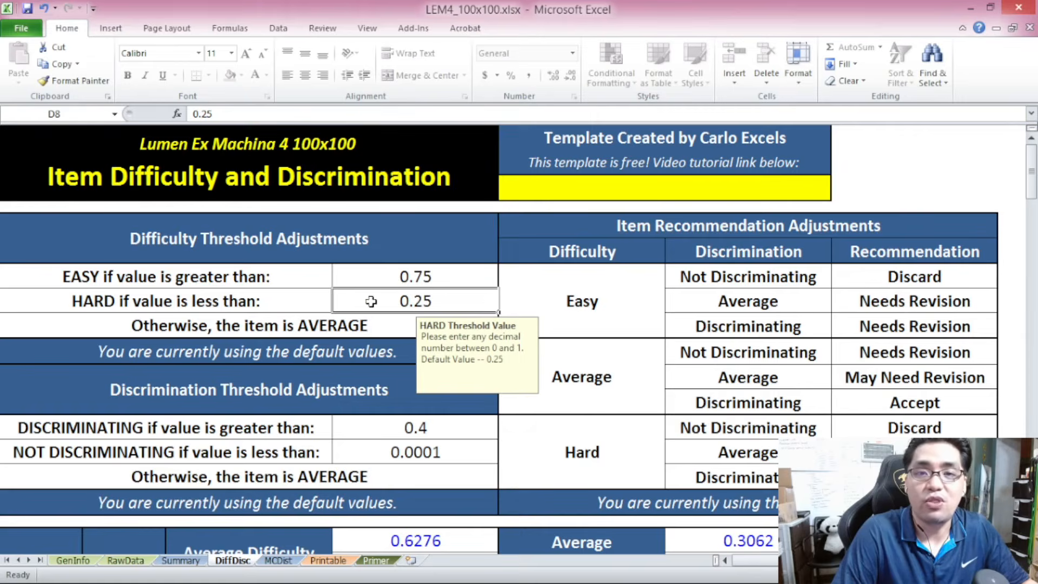
left_click(336, 326)
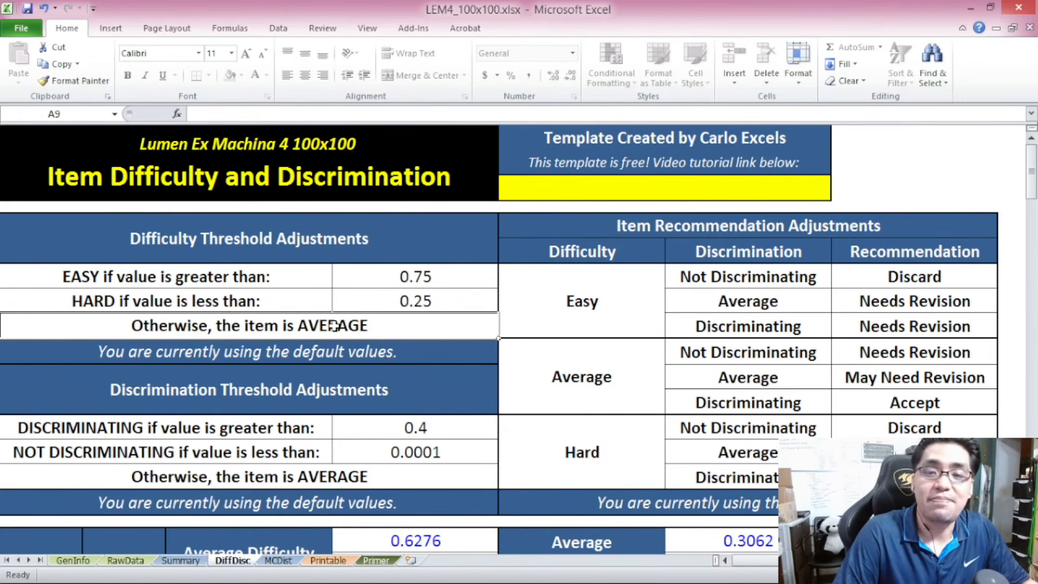
Step: Examine the Discrimination Threshold Adjustments for DISCRIMINATING, NOT DISCRIMINATING and AVERAGE items on the DiffDisc sheet
scroll(335, 326, "down", 2)
left_click(274, 243)
left_click(270, 295)
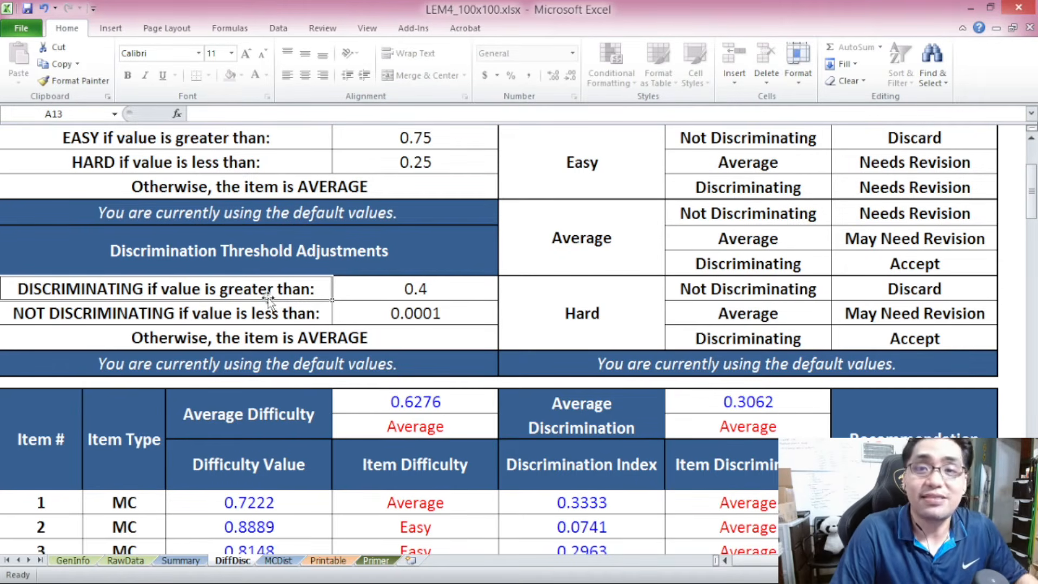
left_click(339, 294)
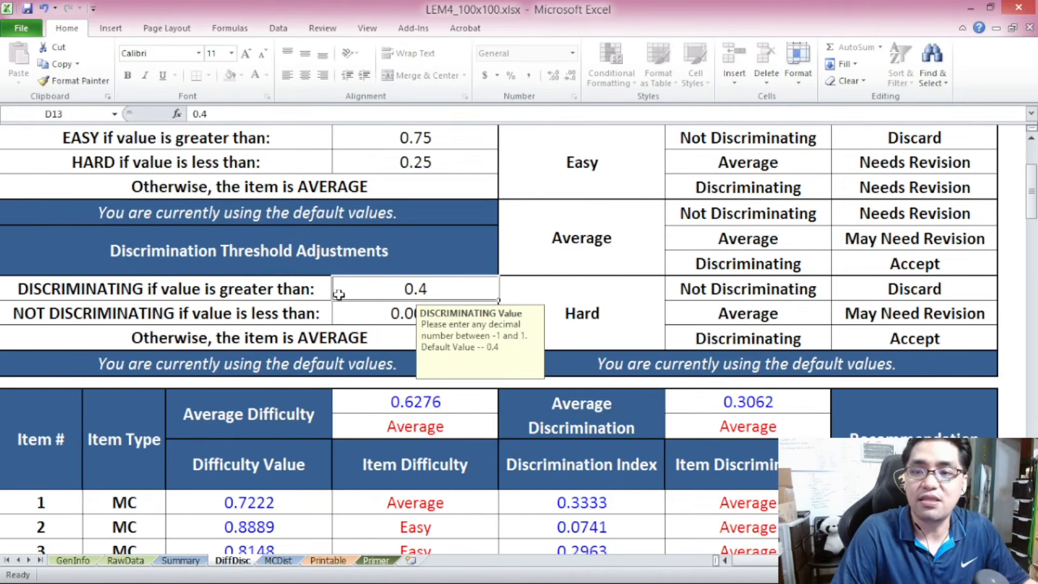
left_click(295, 313)
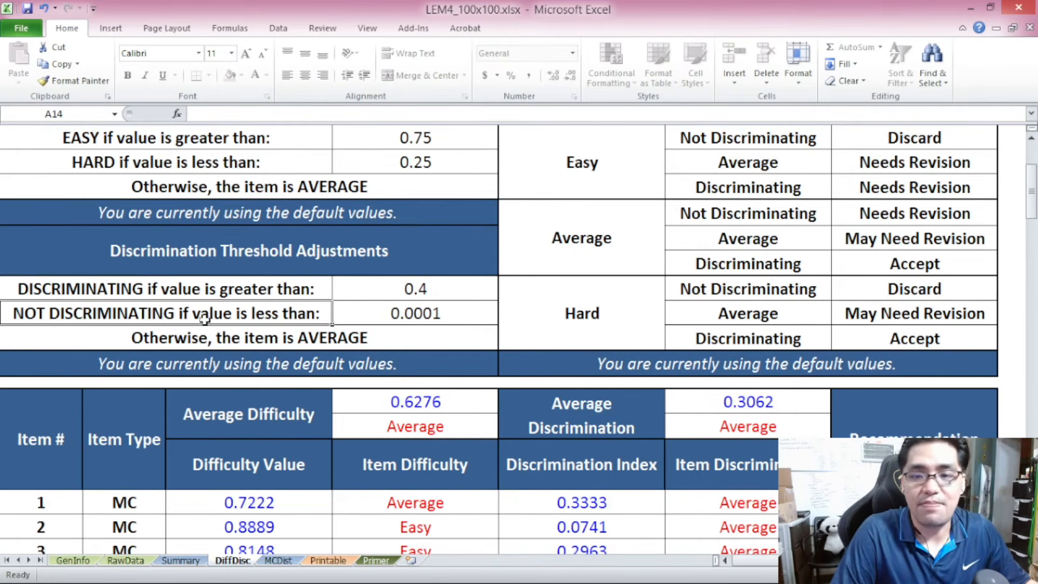
left_click(356, 314)
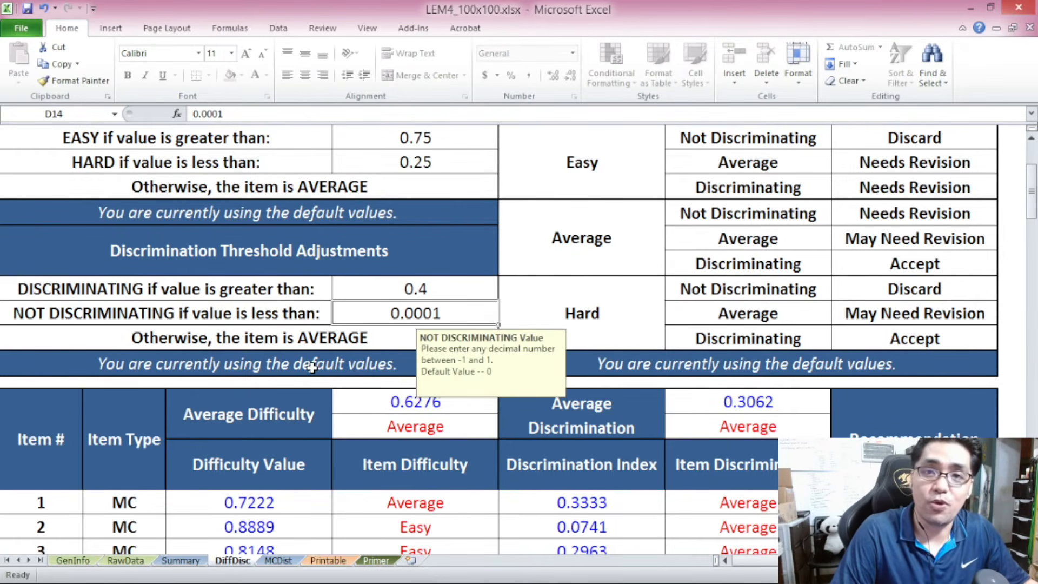
left_click(288, 344)
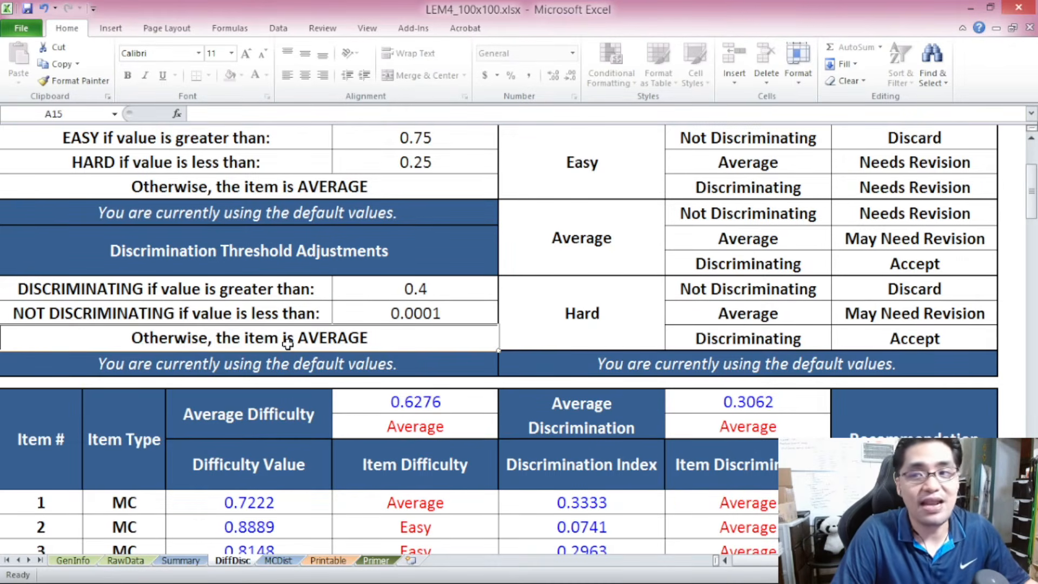
Step: Examine the Item Recommendation Adjustments for Easy items that are not discriminating or average in discrimination
scroll(288, 344, "up", 2)
scroll(288, 344, "down", 1)
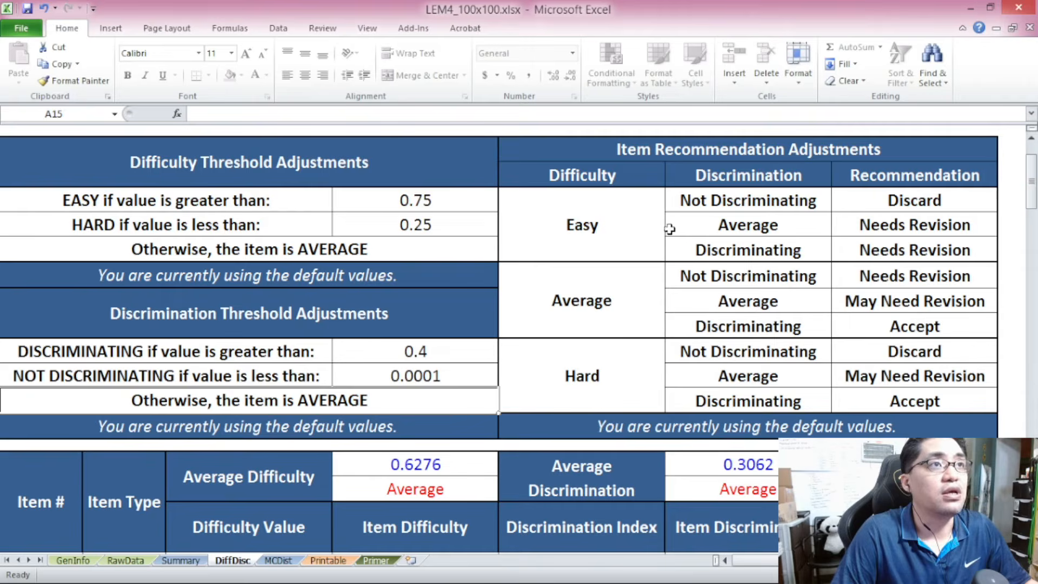
left_click(621, 221)
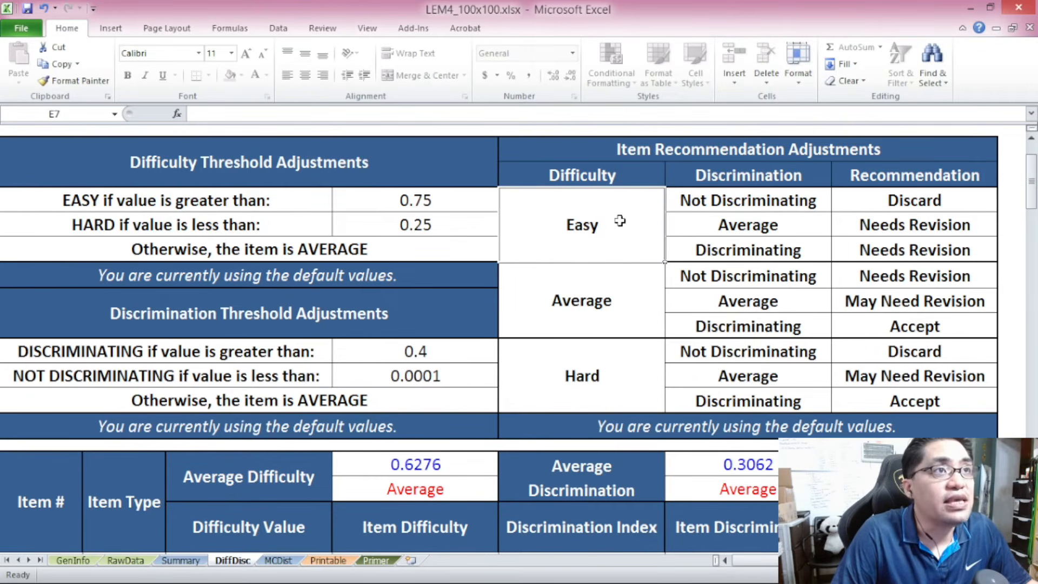
left_click(726, 200)
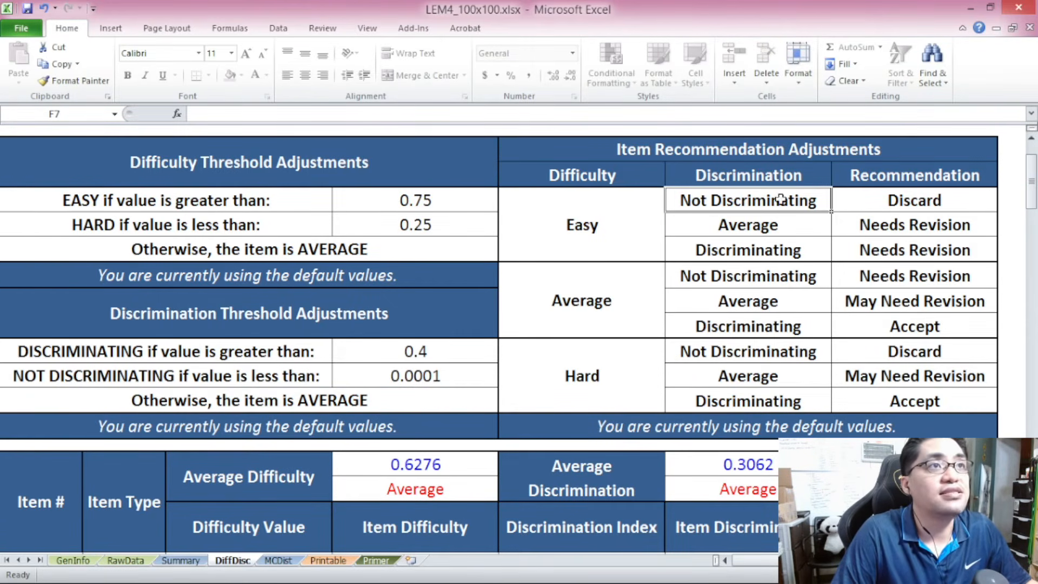
left_click(895, 202)
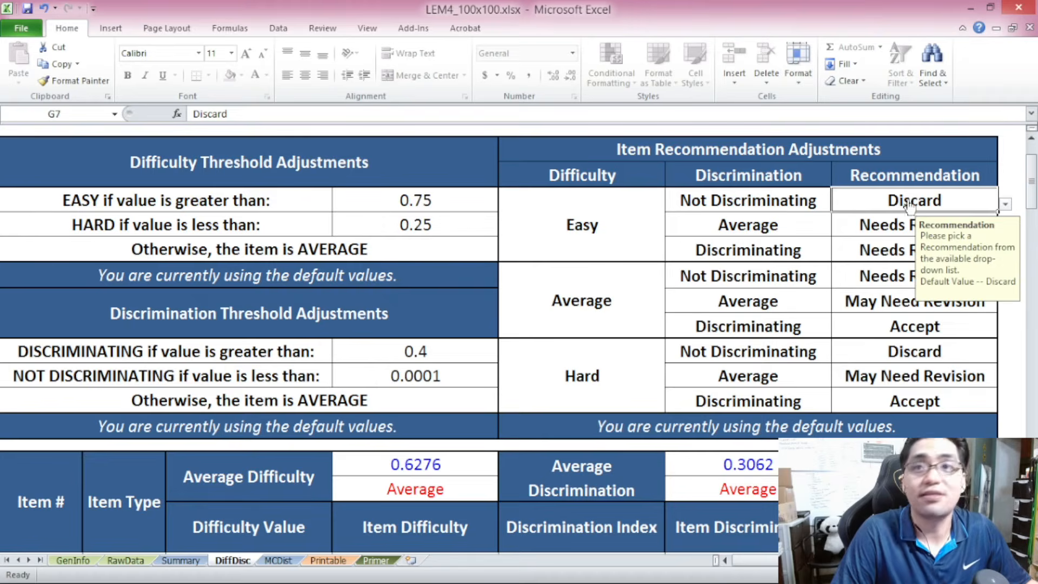
left_click(629, 249)
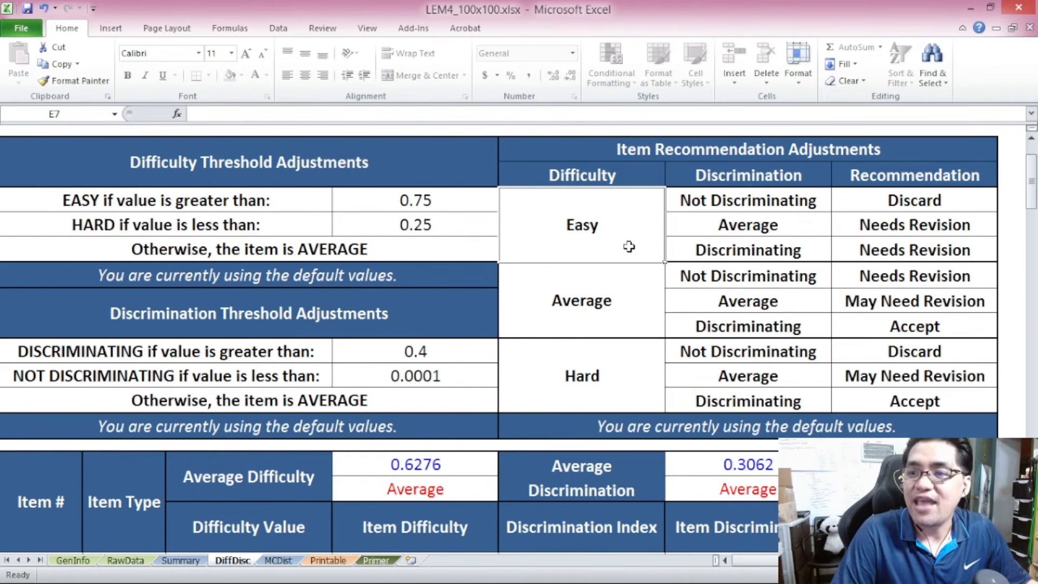
left_click(753, 230)
left_click(611, 230)
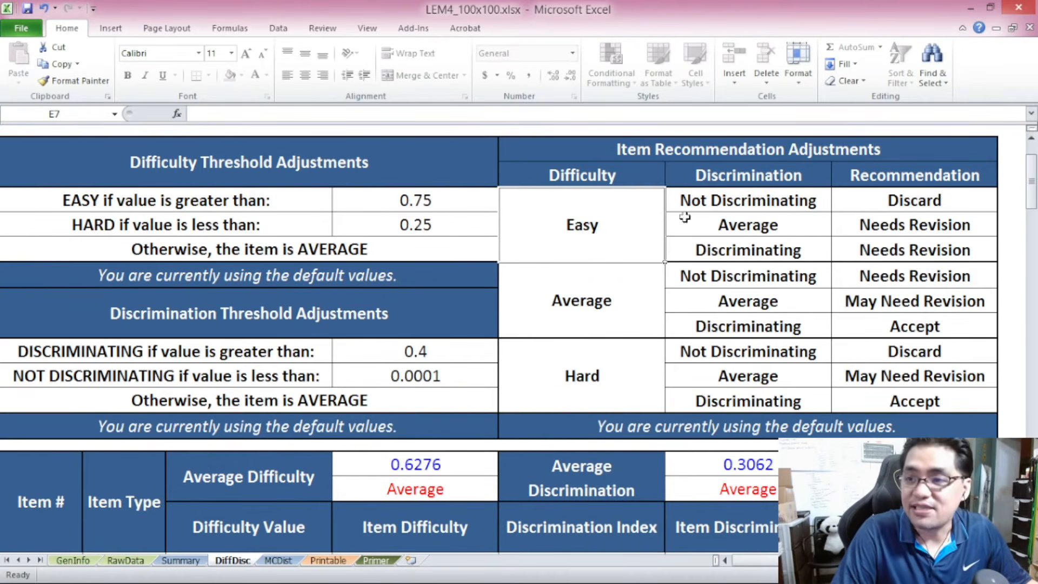
left_click(737, 226)
left_click(860, 225)
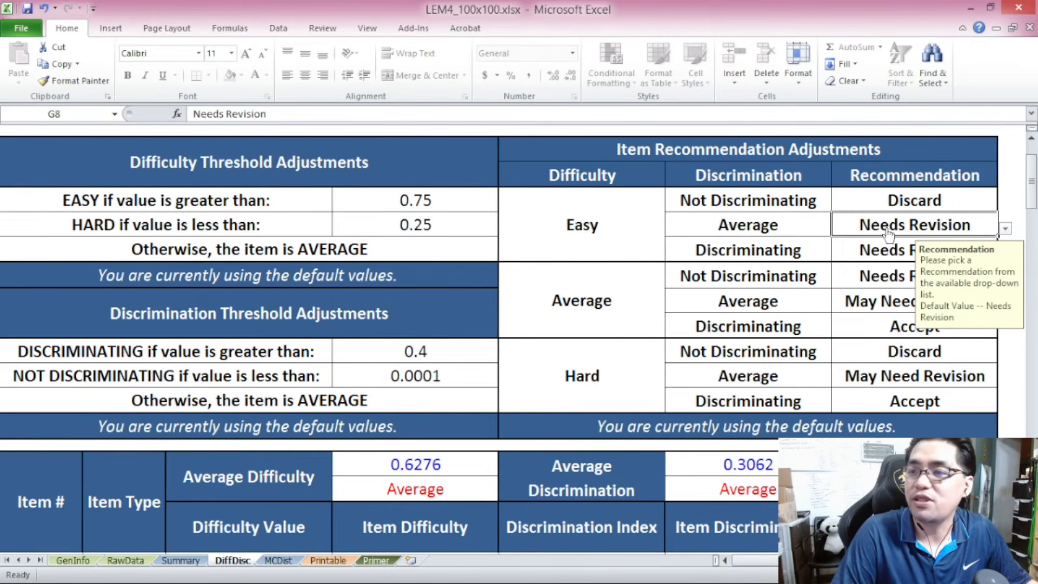
Step: Examine the Item Recommendation Adjustments for Average and Hard items and compare the headings of the adjustment tables
left_click(802, 252)
left_click(651, 281)
left_click(733, 269)
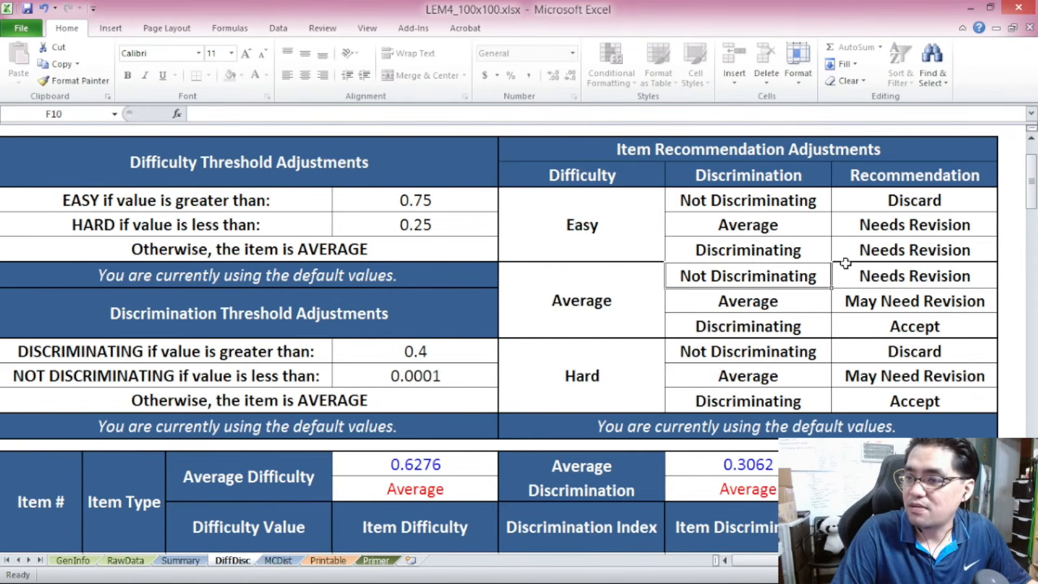
left_click(865, 266)
left_click(658, 305)
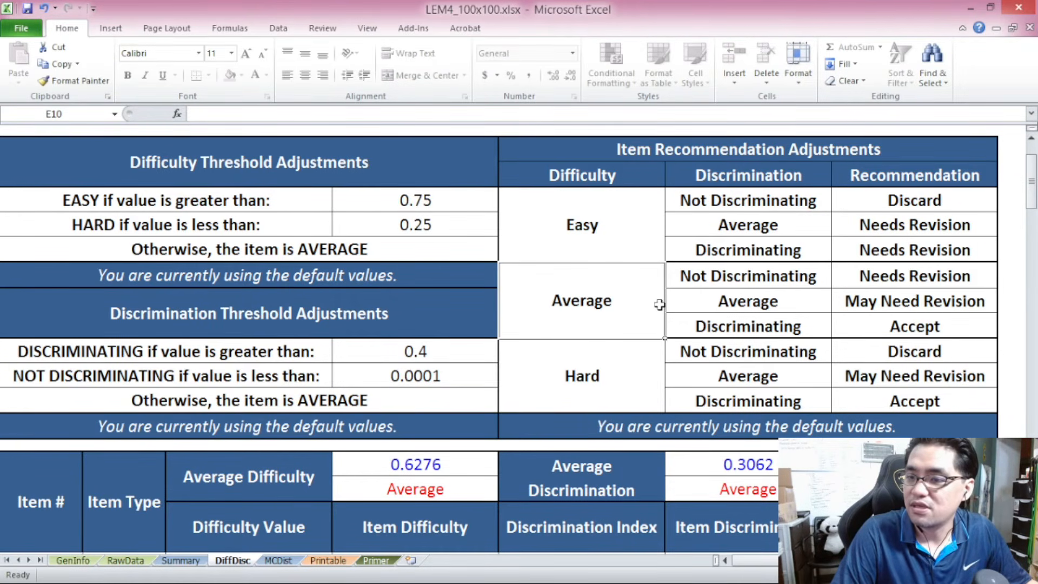
left_click(615, 382)
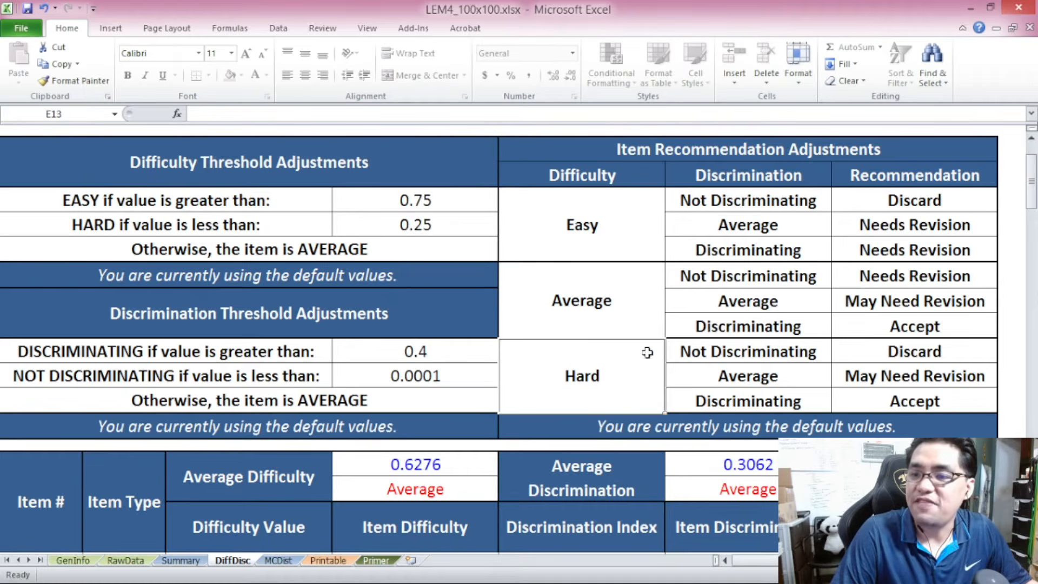
left_click(732, 352)
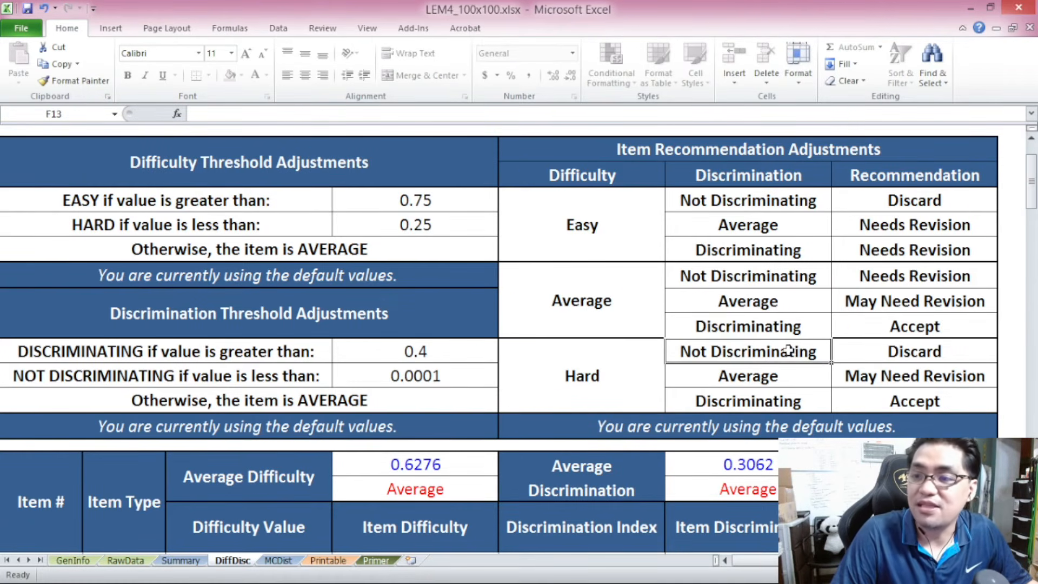
left_click(844, 349)
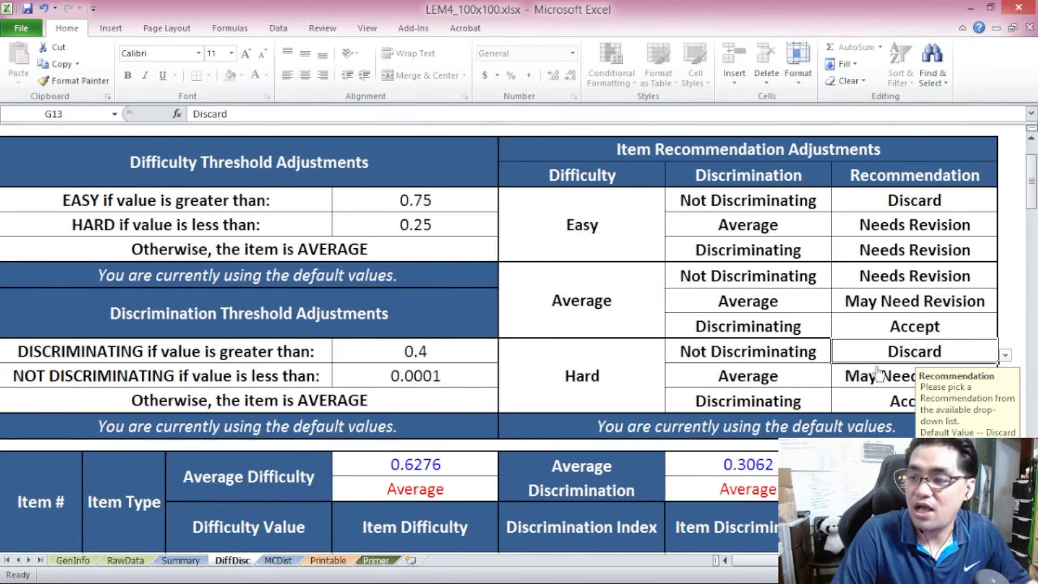
left_click(303, 173)
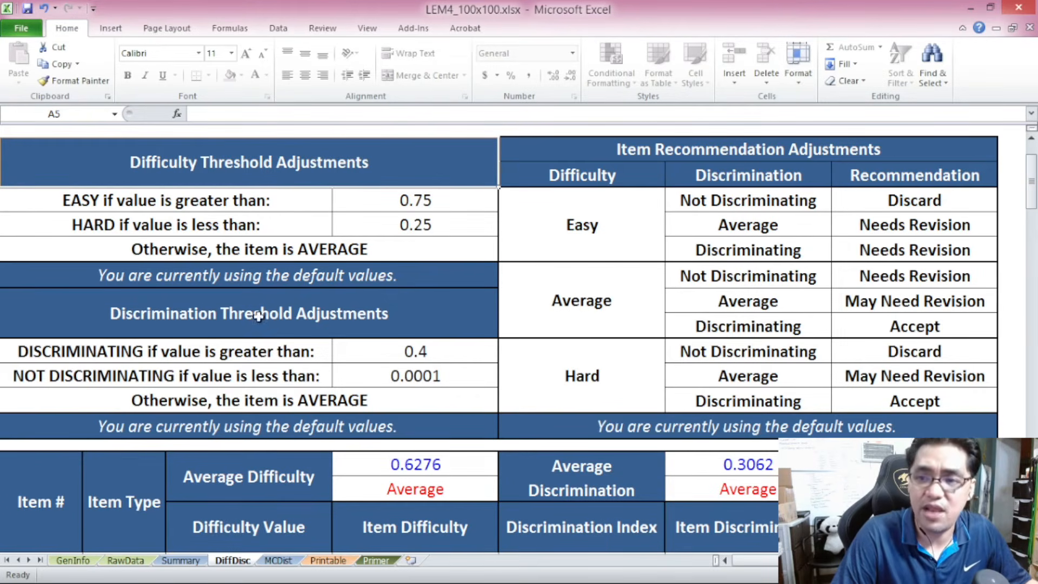
left_click(652, 151)
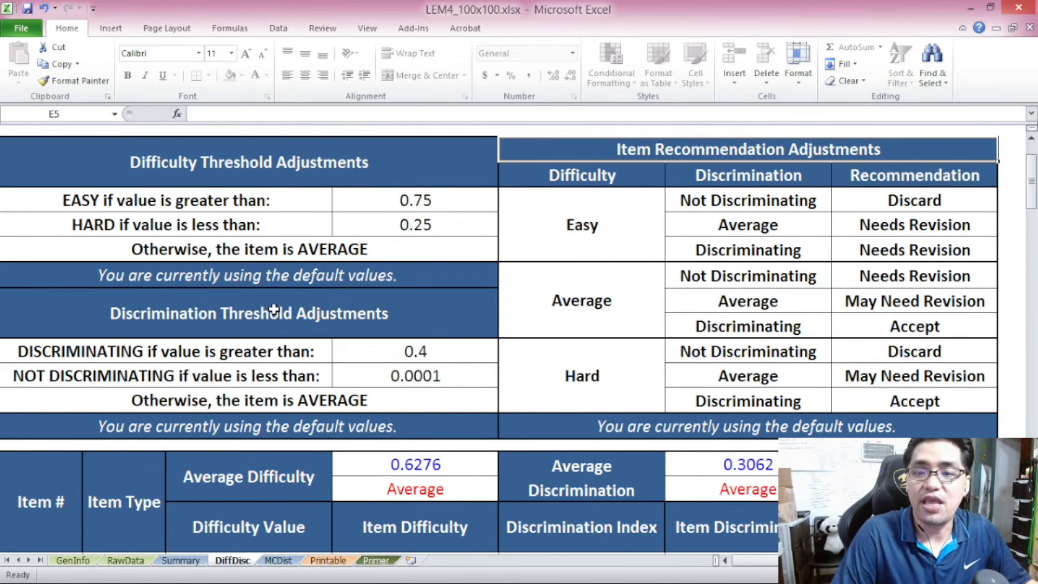
Step: Read item 1's type, difficulty value, item difficulty, discrimination index, item discrimination and recommendation in the DiffDisc results table
scroll(274, 309, "down", 5)
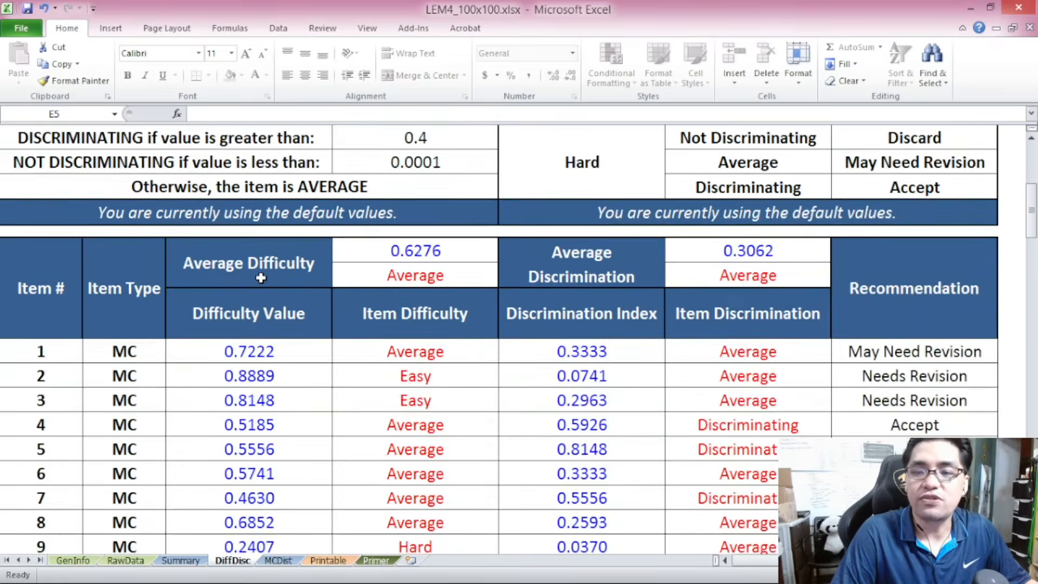
scroll(261, 277, "up", 1)
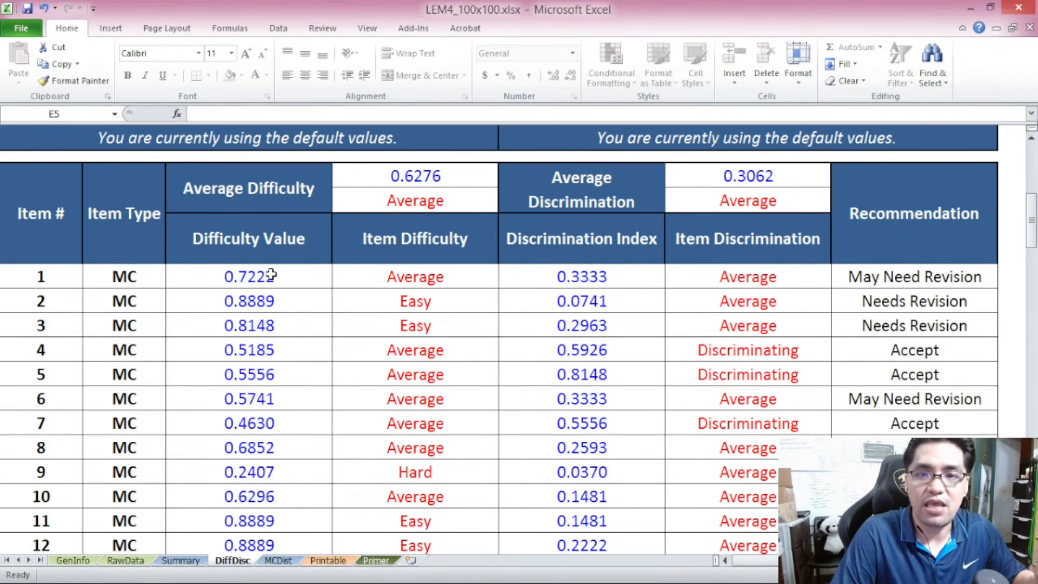
left_click(297, 274)
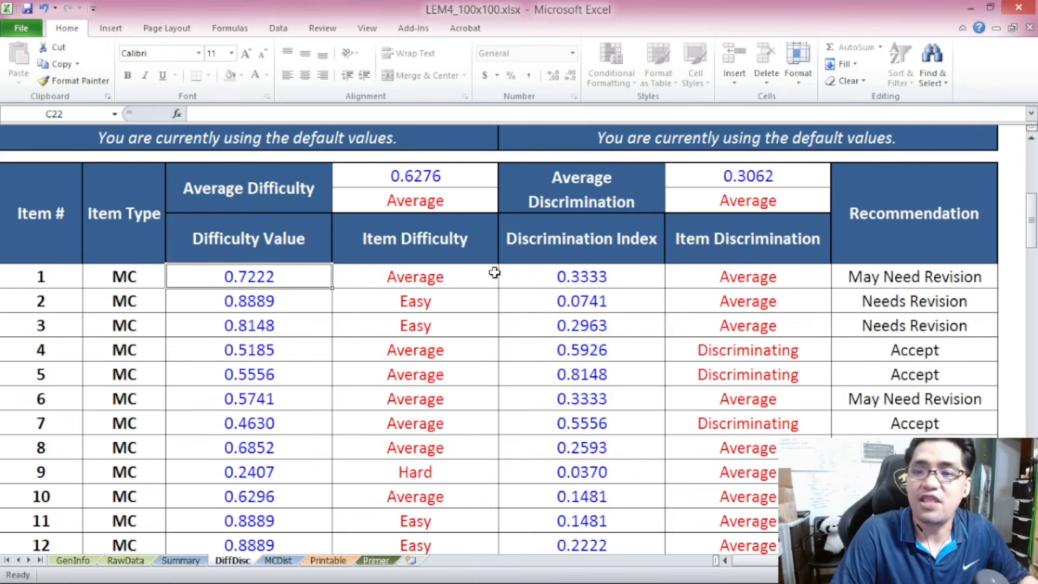
left_click(871, 278)
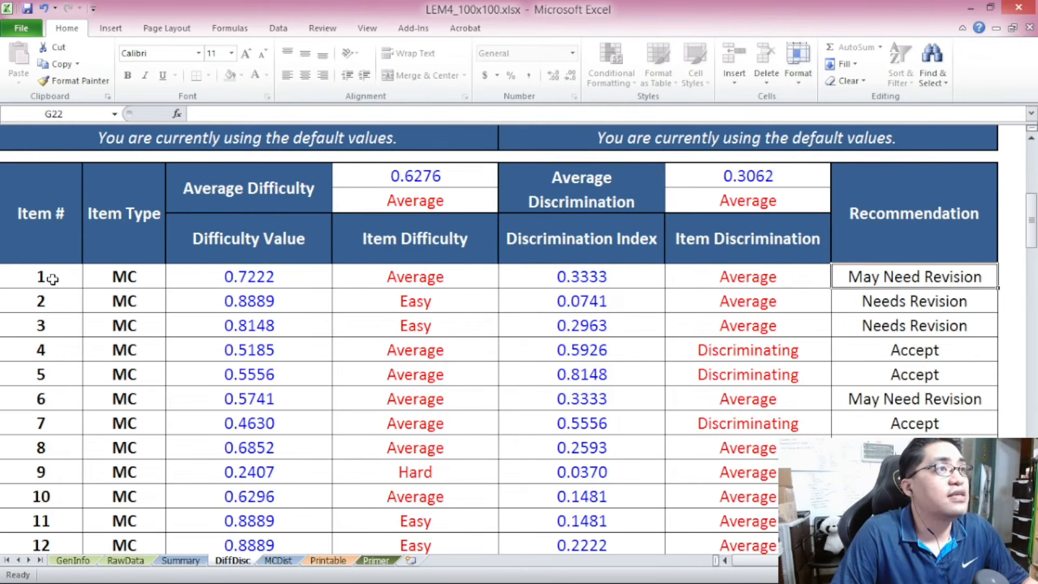
left_click(53, 279)
left_click(121, 278)
left_click(203, 279)
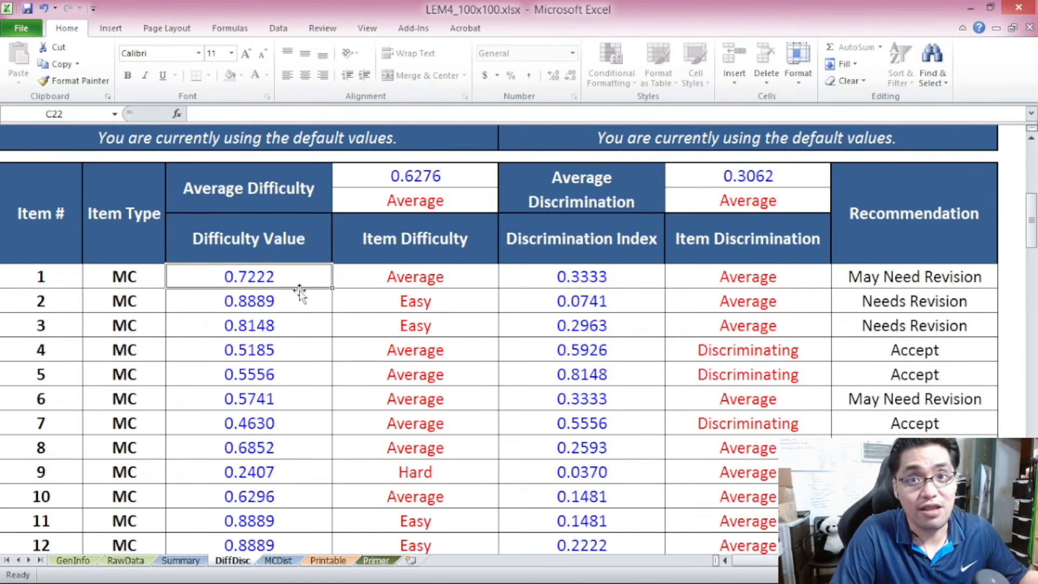
left_click(409, 282)
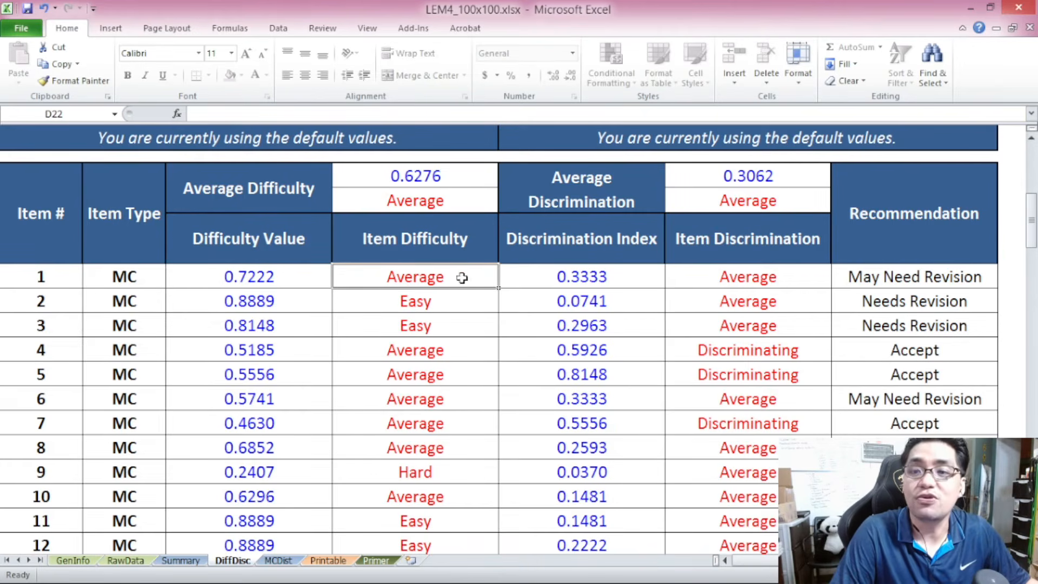
left_click(584, 276)
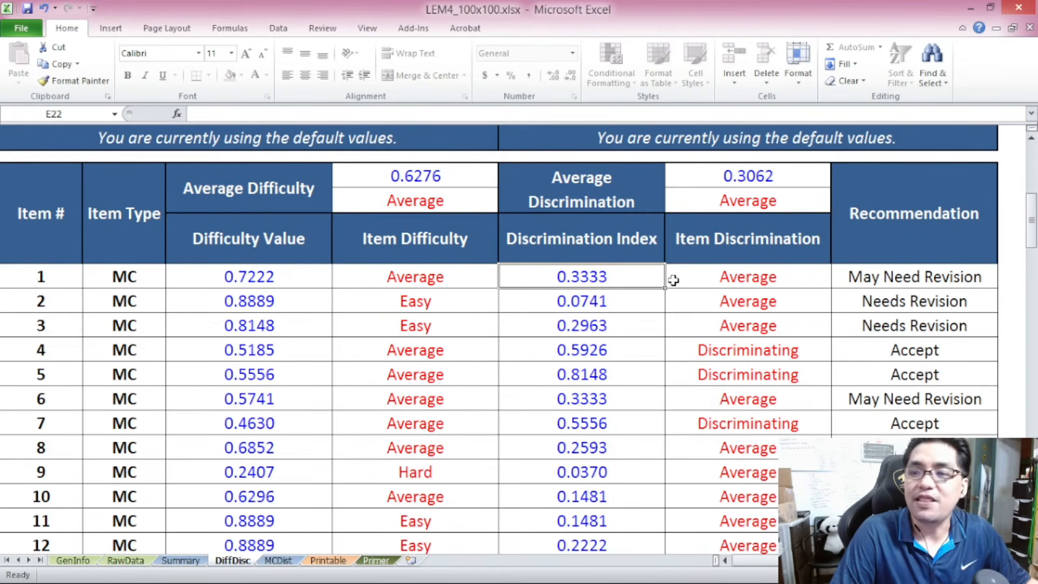
left_click(724, 277)
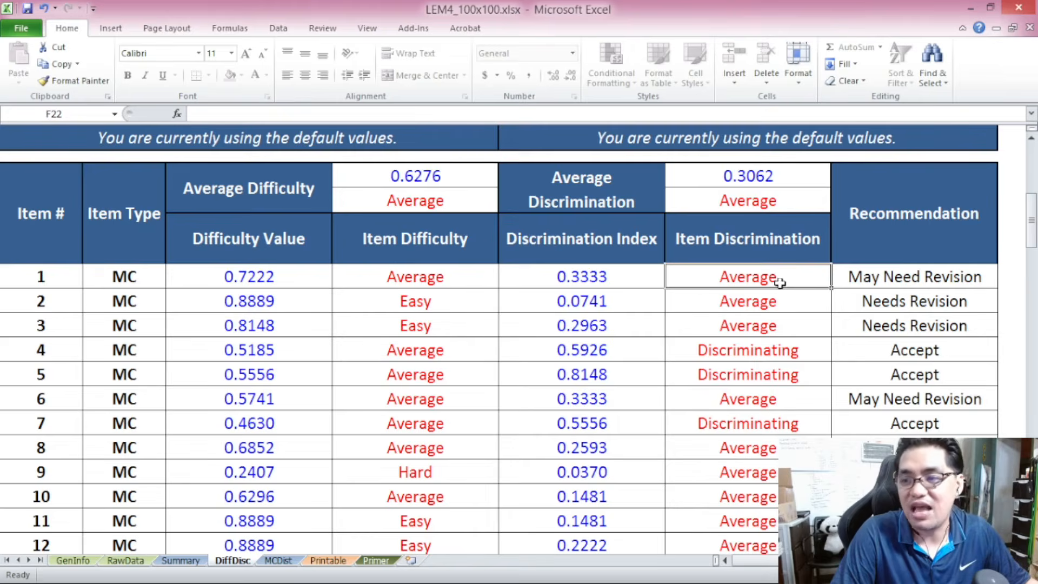
left_click(892, 274)
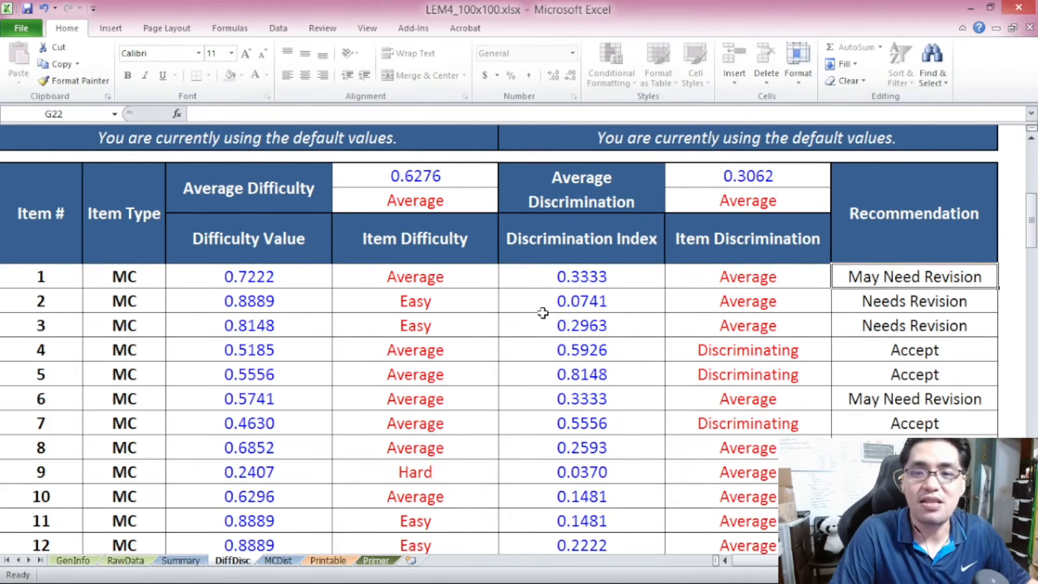
Step: Read item 2's type, difficulty value, item difficulty, item discrimination and recommendation in the results table
left_click(79, 310)
left_click(159, 311)
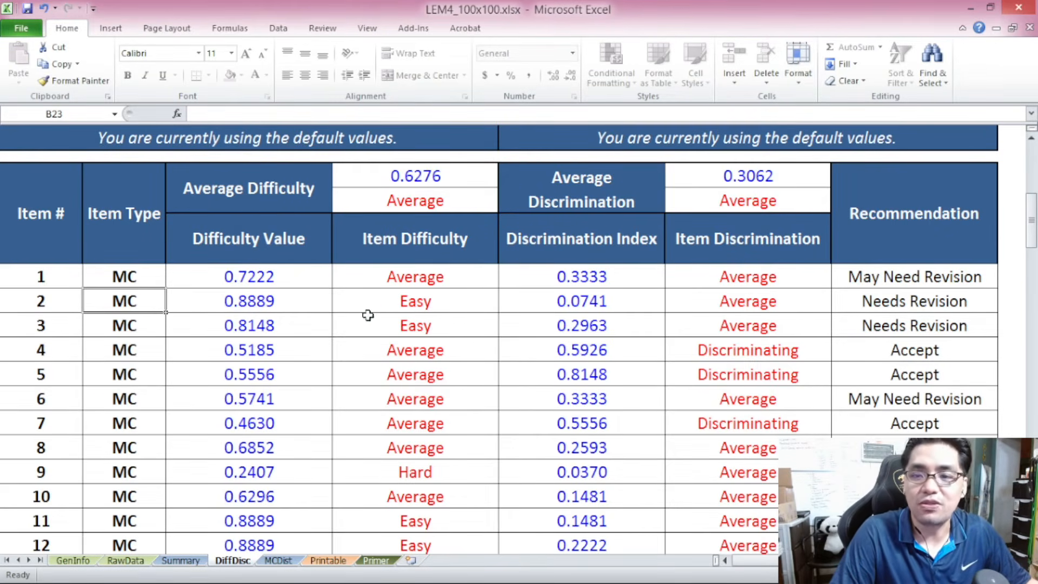
left_click(413, 305)
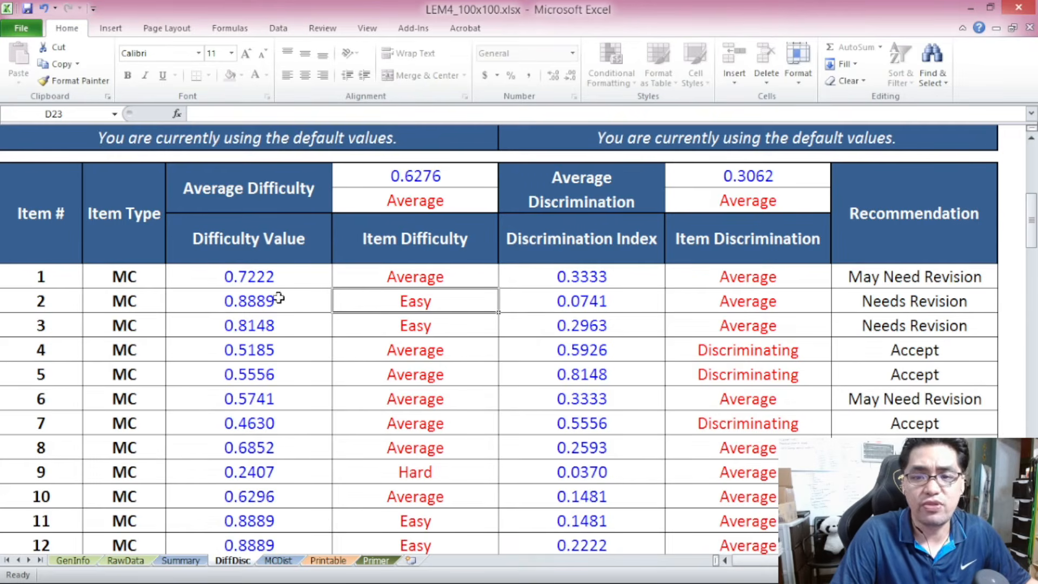
left_click(306, 303)
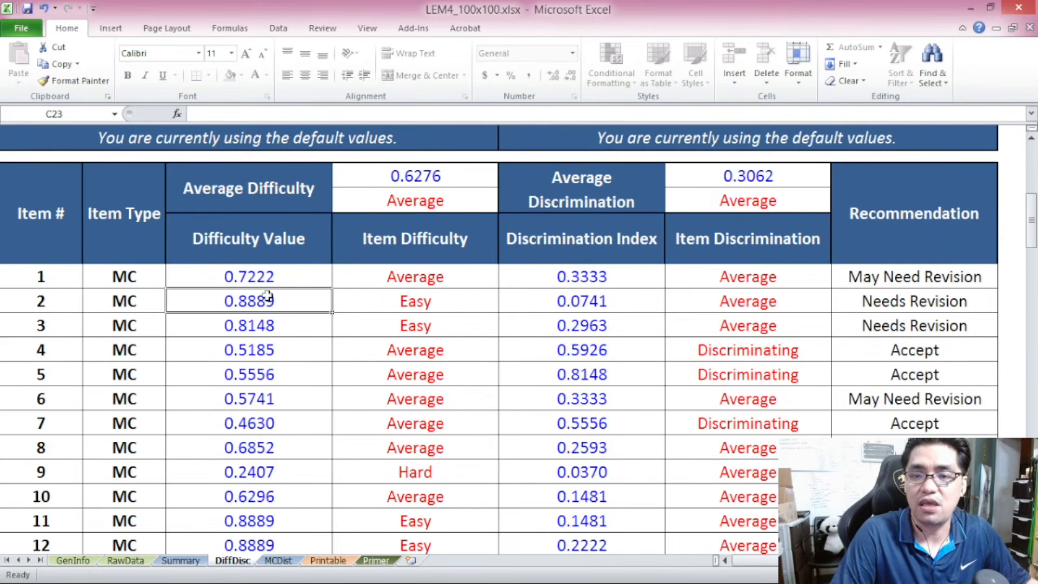
left_click(725, 301)
left_click(864, 301)
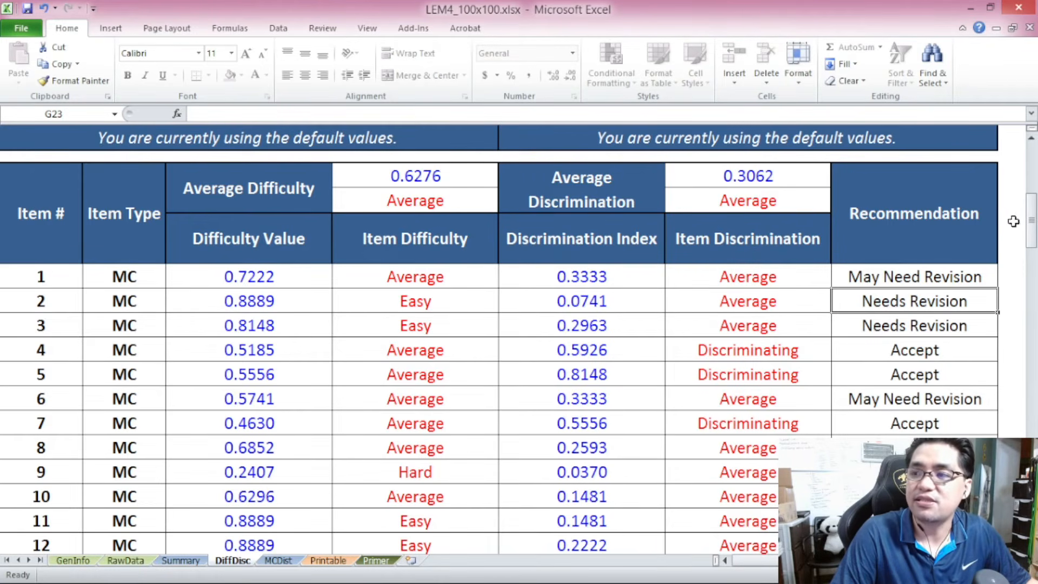
Step: Look through the DiffDisc item list and return to its beginning to review the difficulty and discrimination columns
left_click_drag(1034, 214, 994, 492)
mouse_move(990, 219)
left_mouse_down()
mouse_move(952, 219)
mouse_move(988, 220)
left_mouse_up()
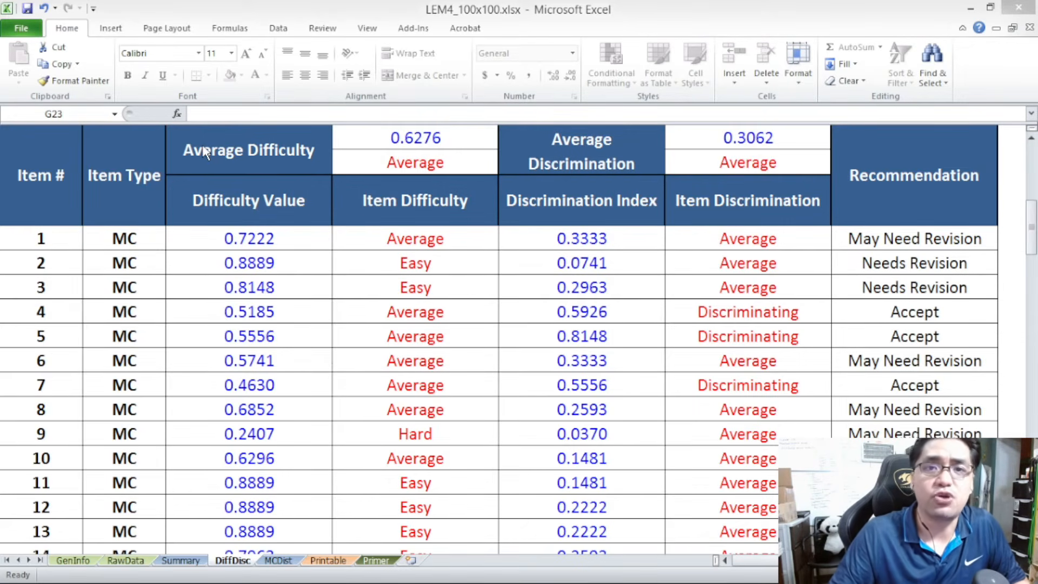
left_click(362, 347)
left_click(381, 232)
left_click(267, 234)
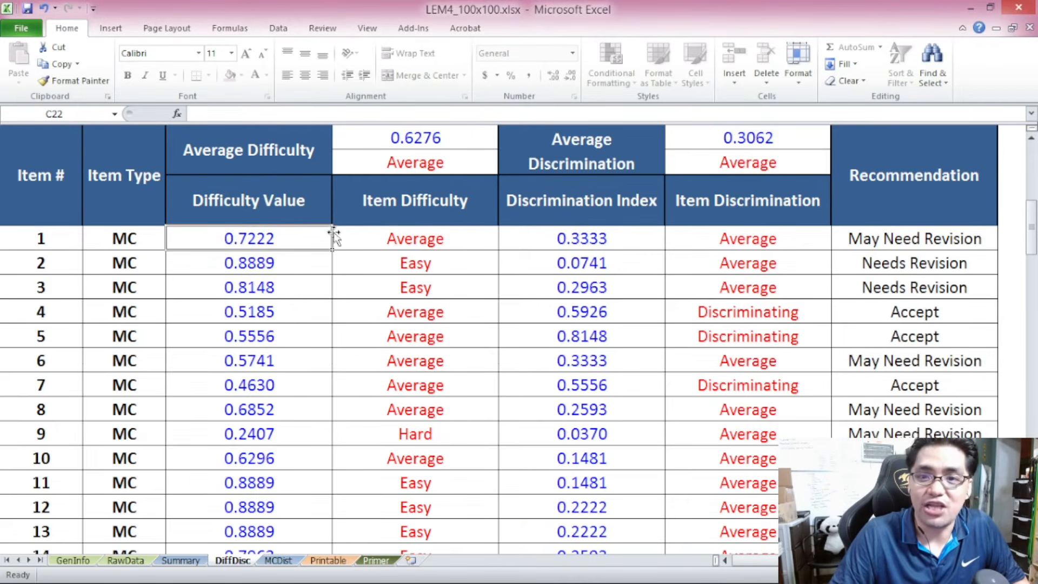
left_click(700, 208)
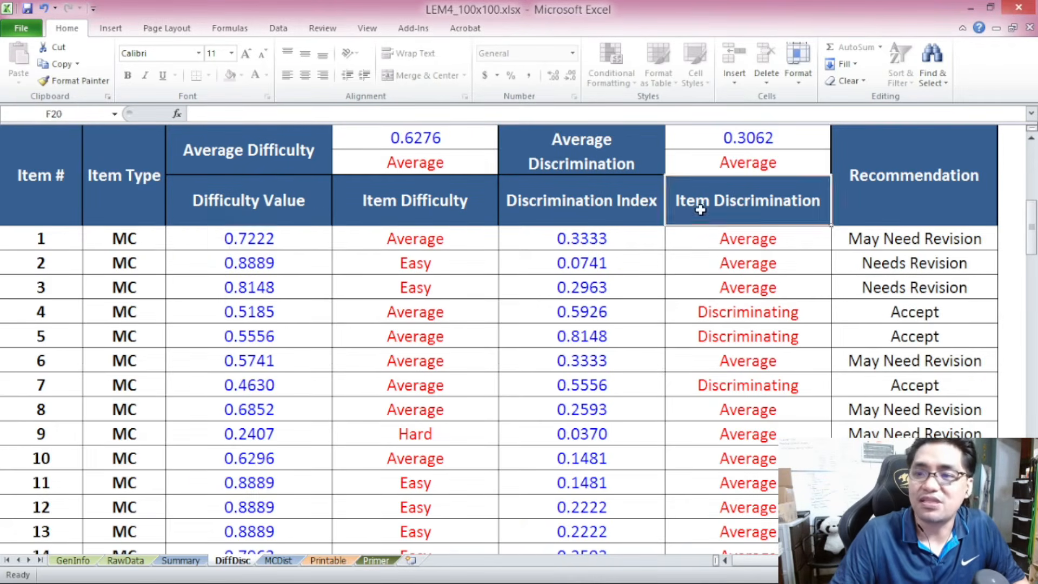
Step: Set the Difficulty Threshold Adjustments on DiffDisc to 0.80 for EASY and 0.20 for HARD
left_click(934, 238)
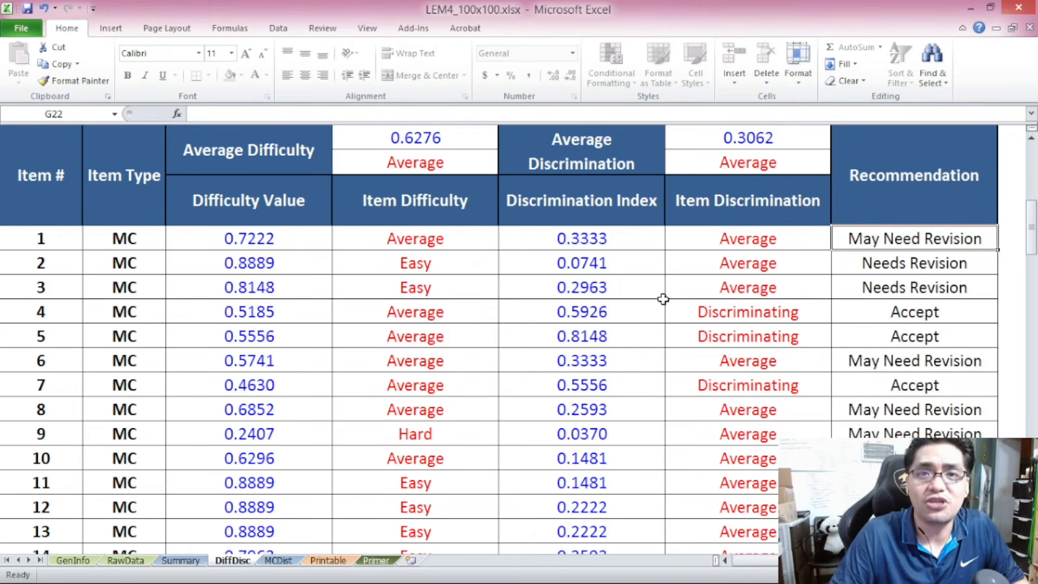
left_click(341, 347)
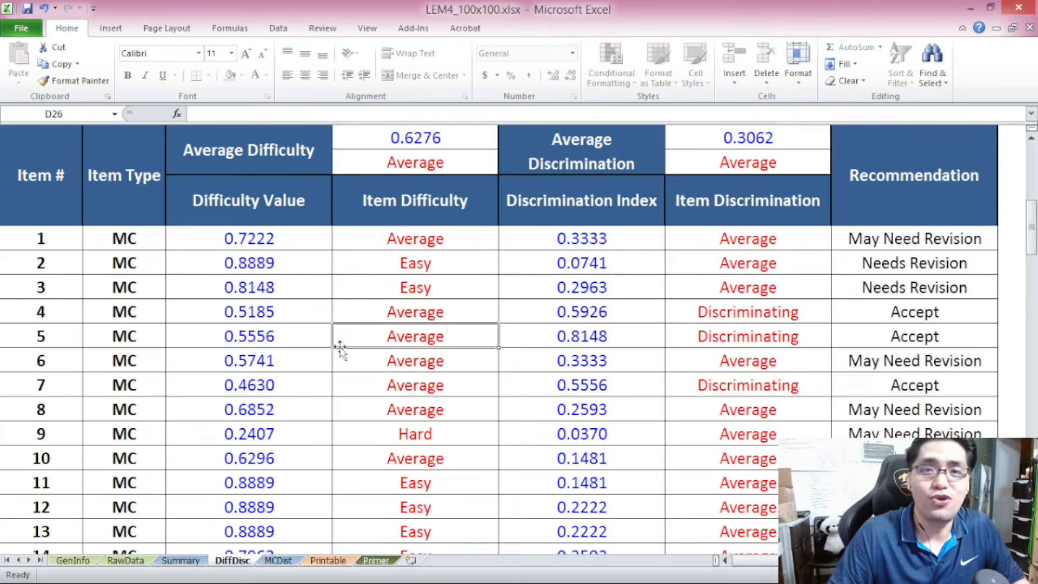
left_click_drag(1031, 227, 1031, 187)
left_click(446, 226)
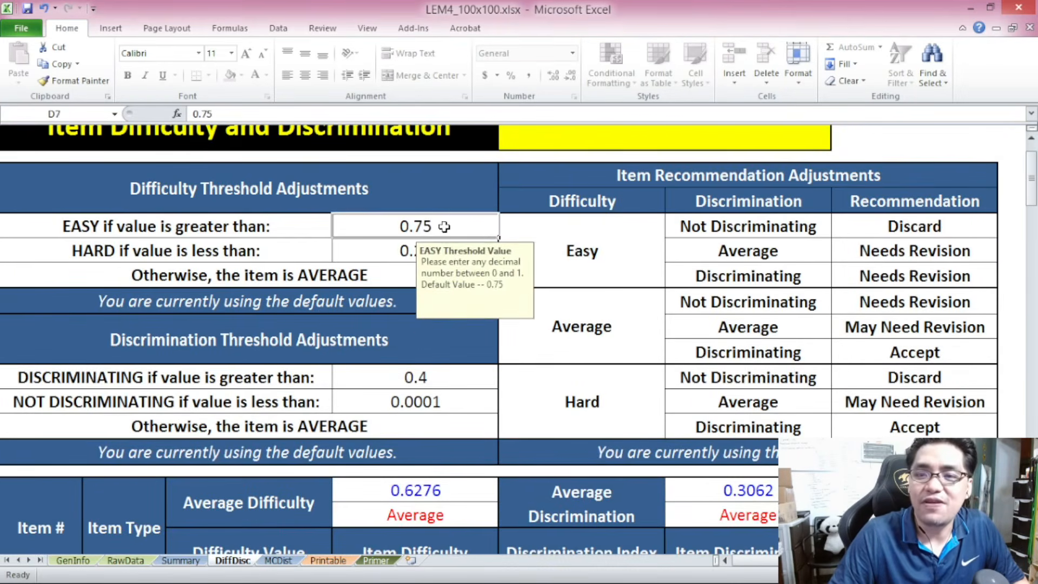
left_click(405, 249)
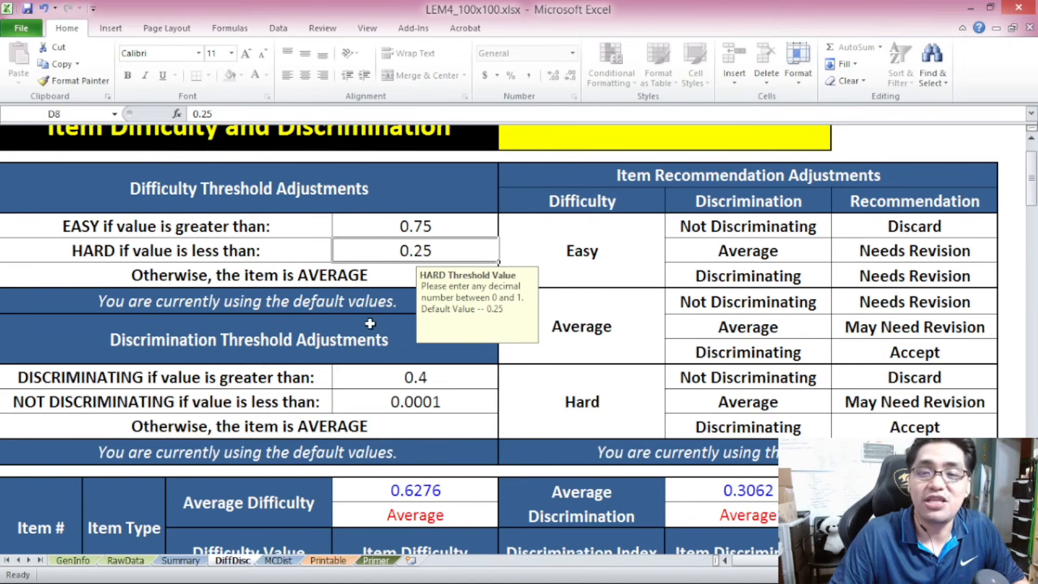
left_click(349, 229)
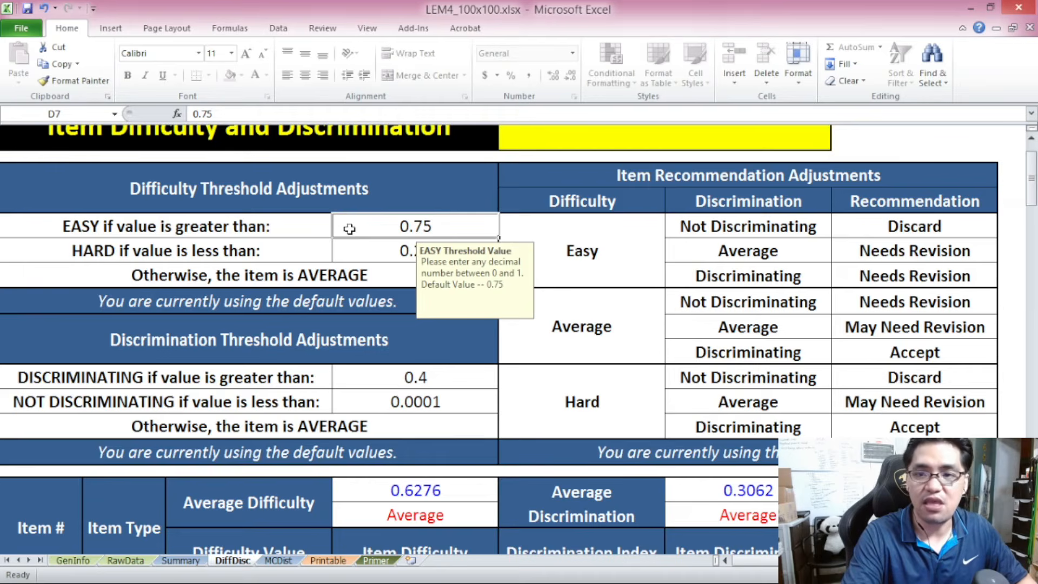
type("0.80")
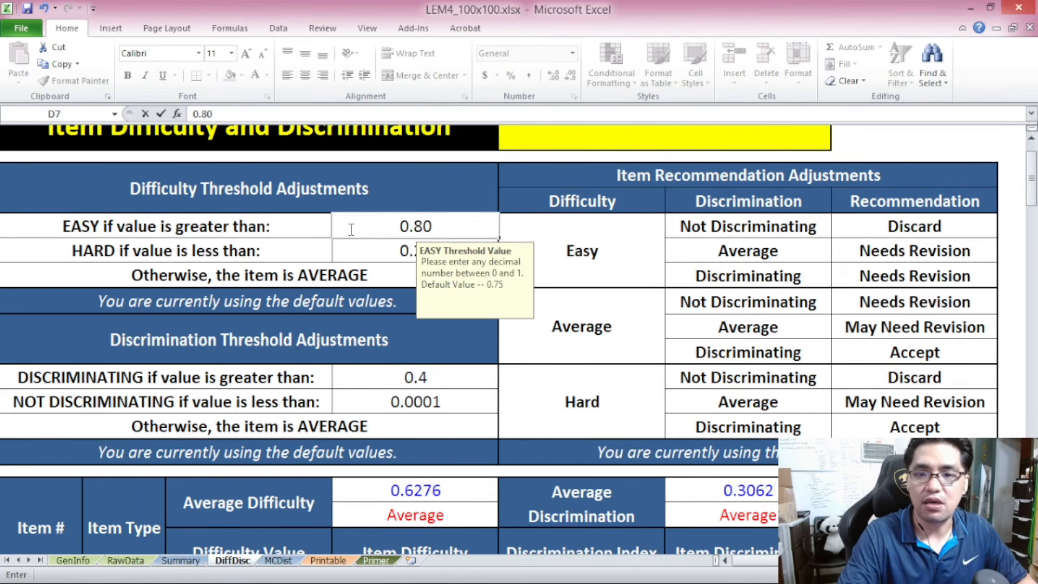
key("Return")
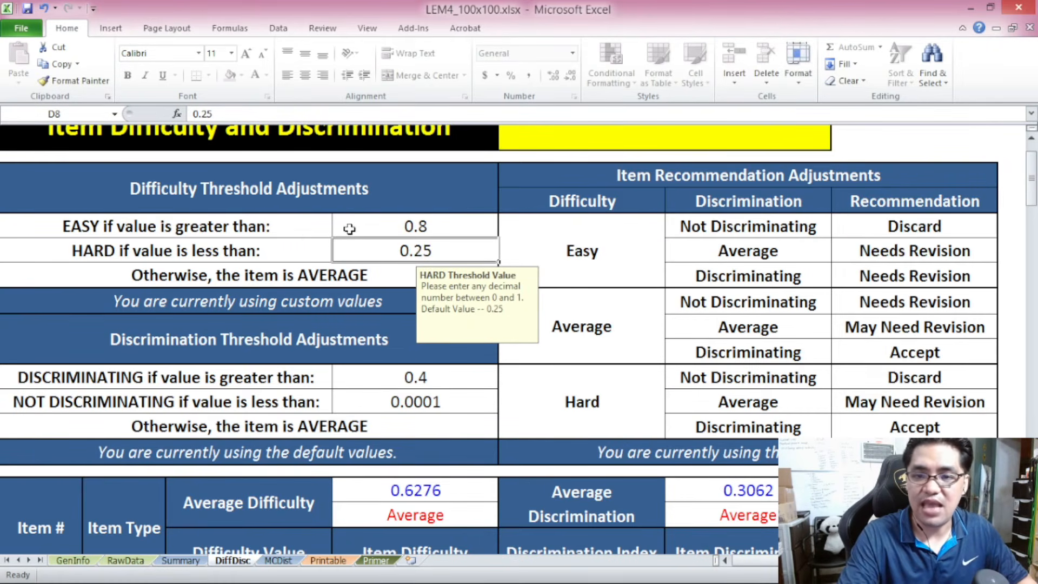
type("0.20")
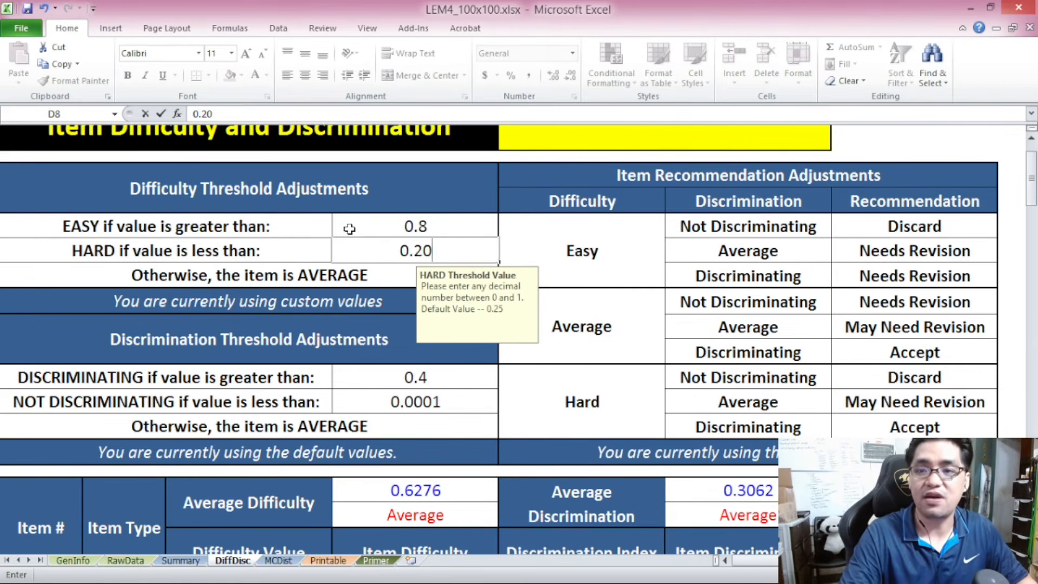
key("Return")
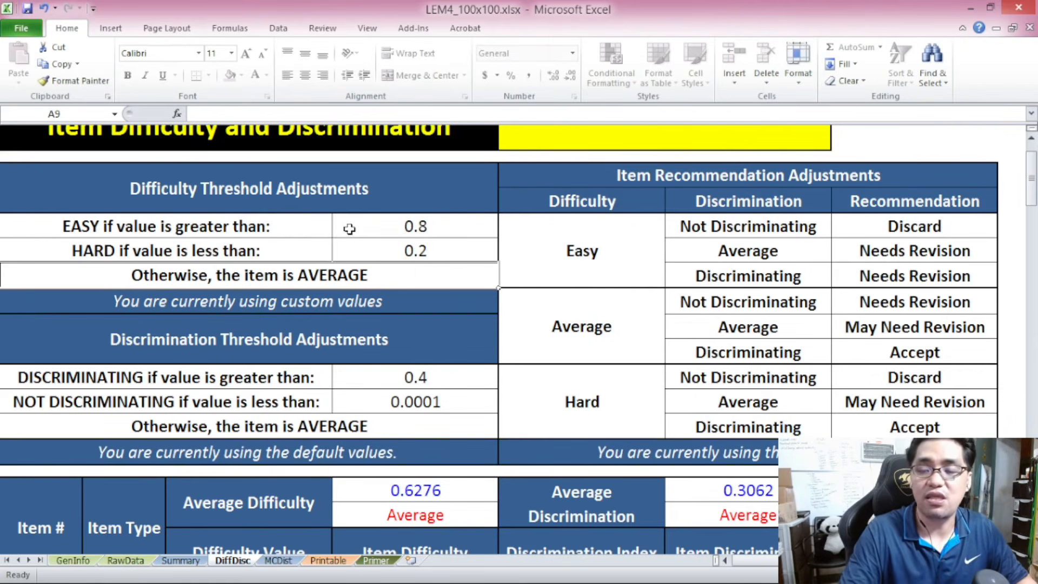
Step: Examine the Difficulty Threshold Adjustments and their effect on the Item Difficulty column of the results table
left_click(399, 219)
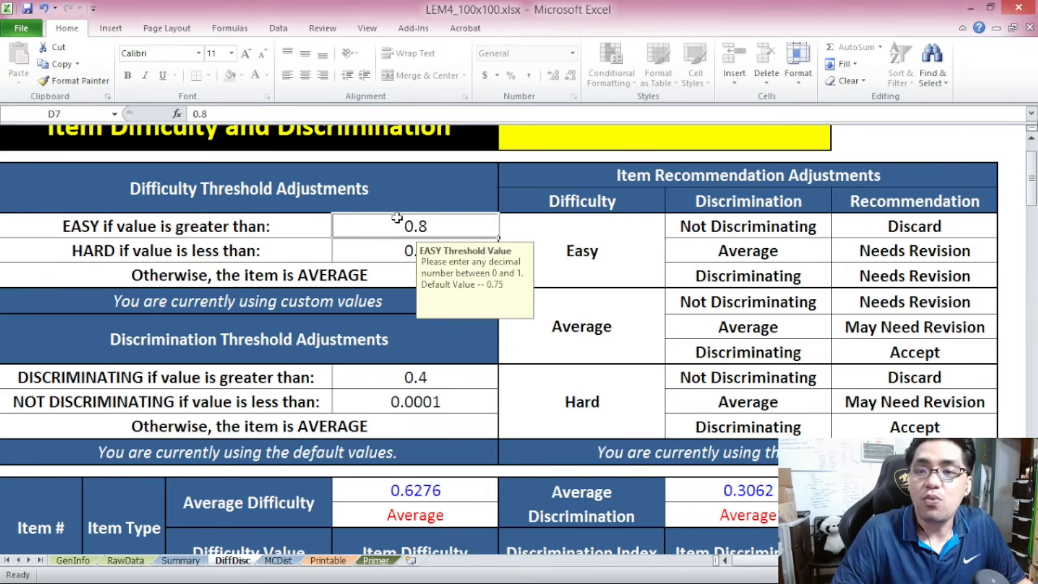
left_click_drag(220, 178, 255, 265)
left_click_drag(326, 187, 339, 267)
scroll(339, 268, "down", 3)
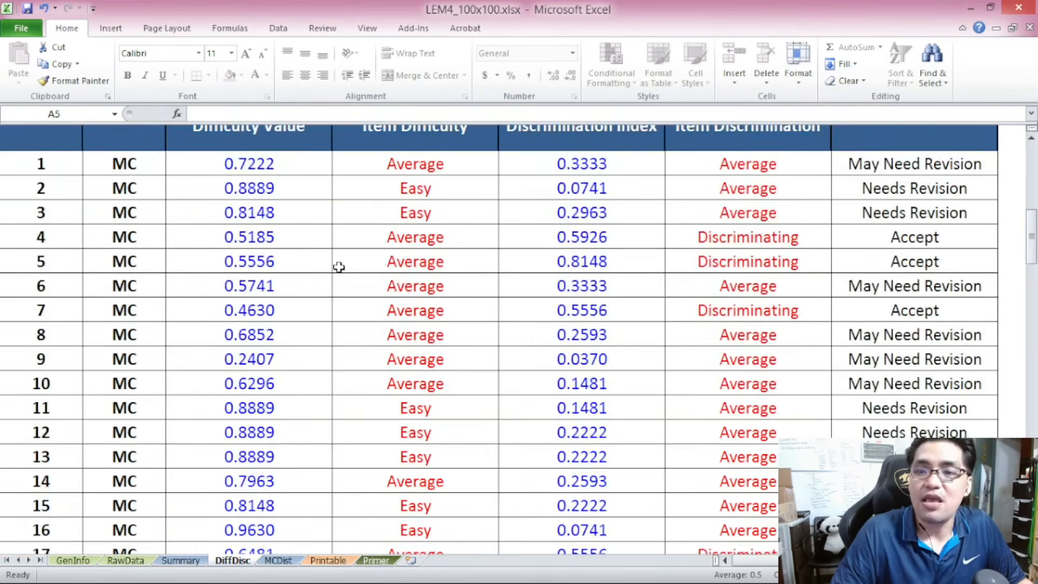
scroll(339, 267, "up", 1)
left_click_drag(415, 264, 415, 388)
scroll(416, 387, "down", 2)
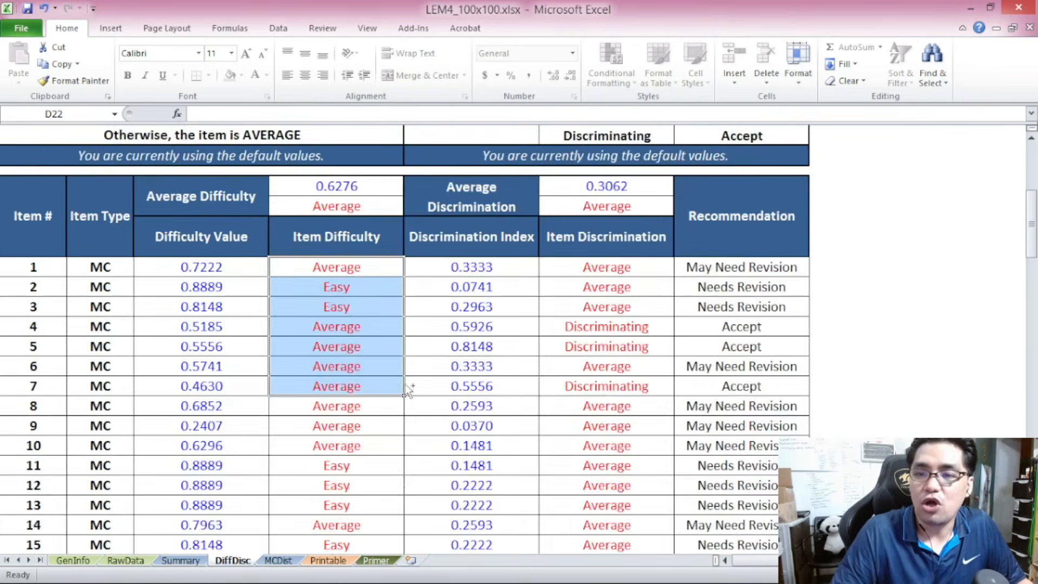
left_click_drag(308, 271, 299, 292)
scroll(299, 292, "up", 20)
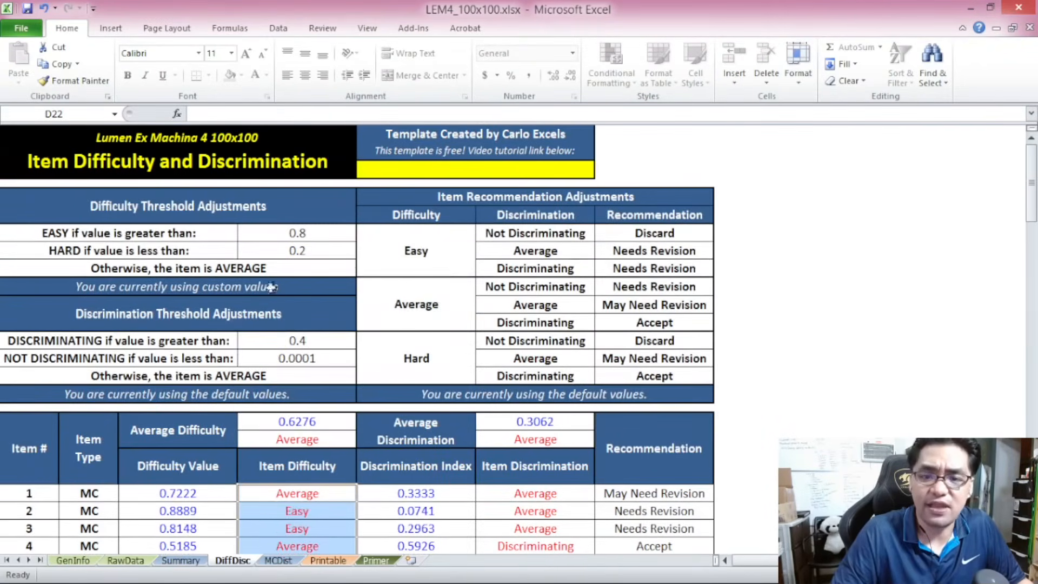
Step: Set the NOT DISCRIMINATING threshold to -1 and check the Item Discrimination column of the results table
left_click(187, 361)
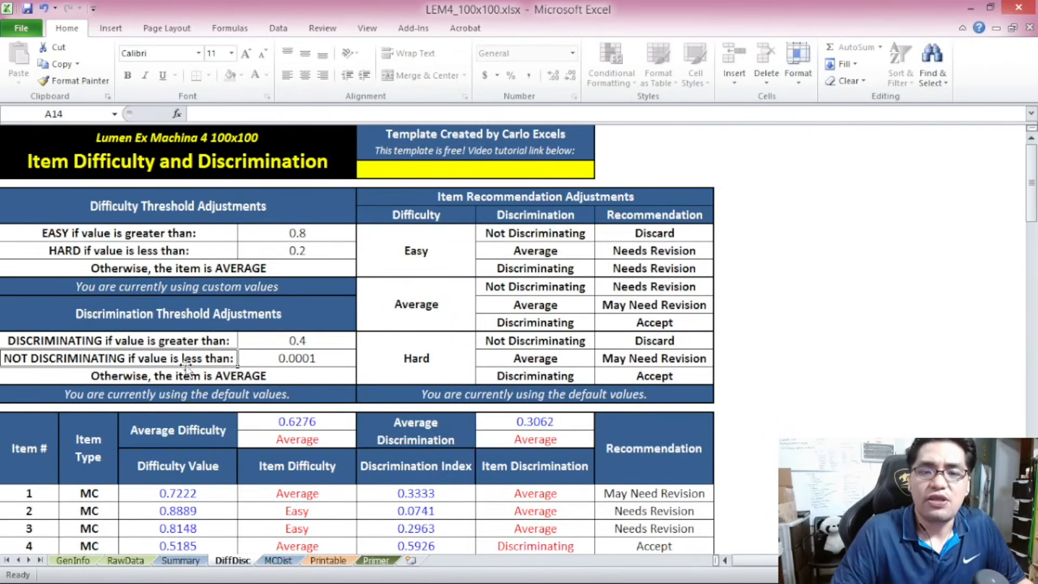
left_click(279, 359)
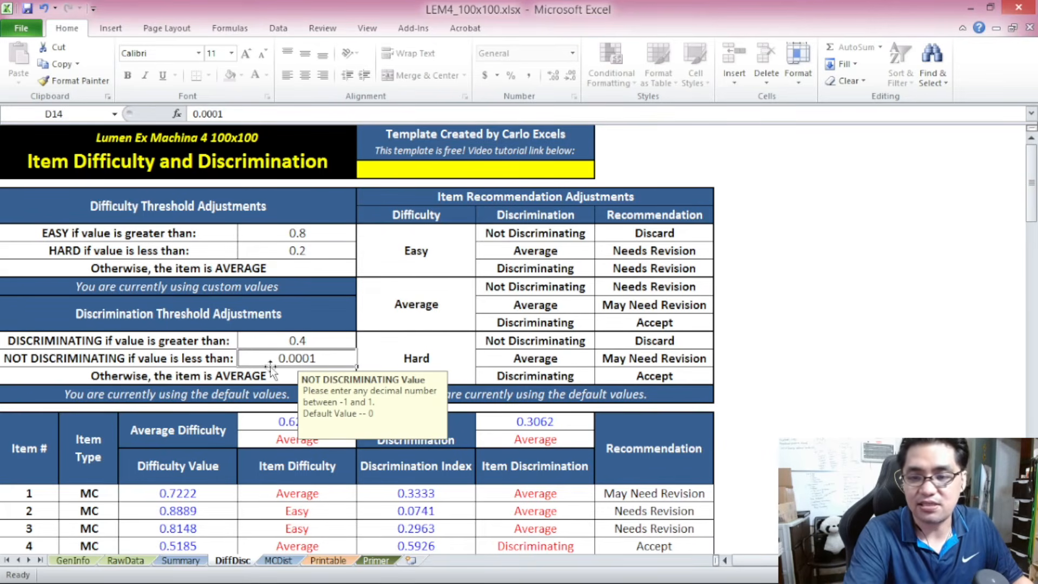
type("-1")
key("Return")
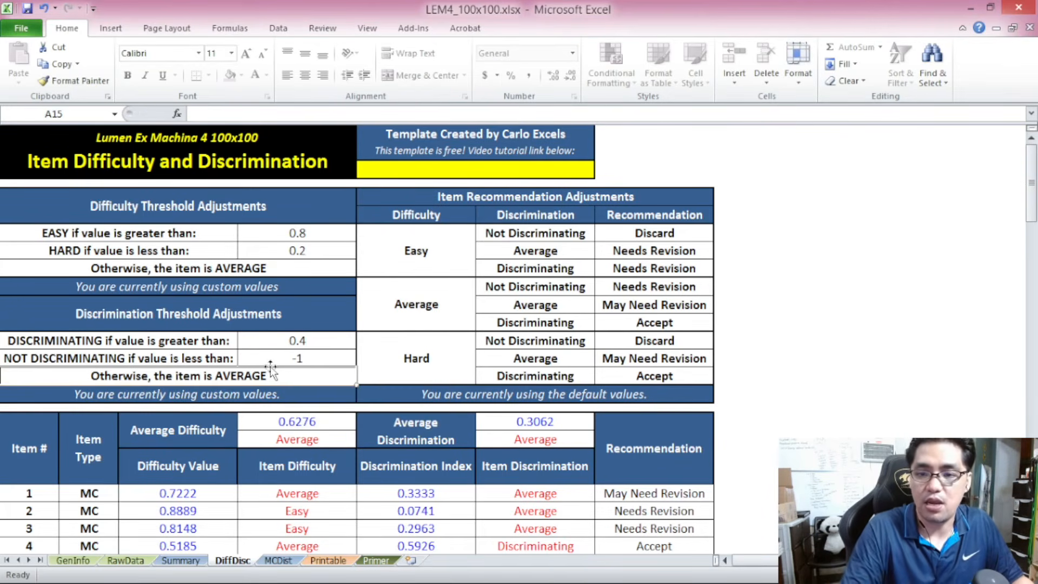
left_click(272, 361)
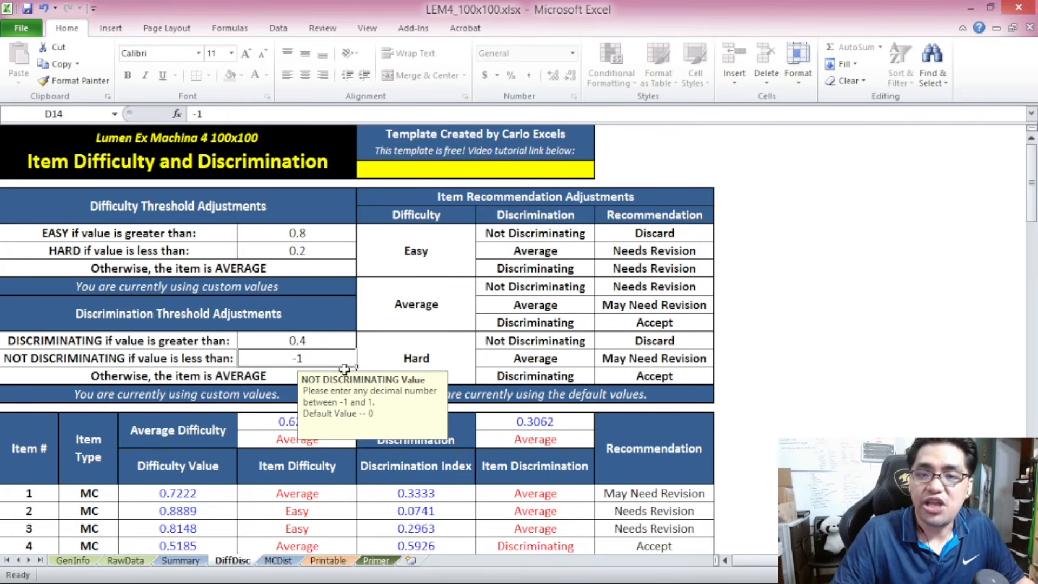
scroll(502, 330, "down", 3)
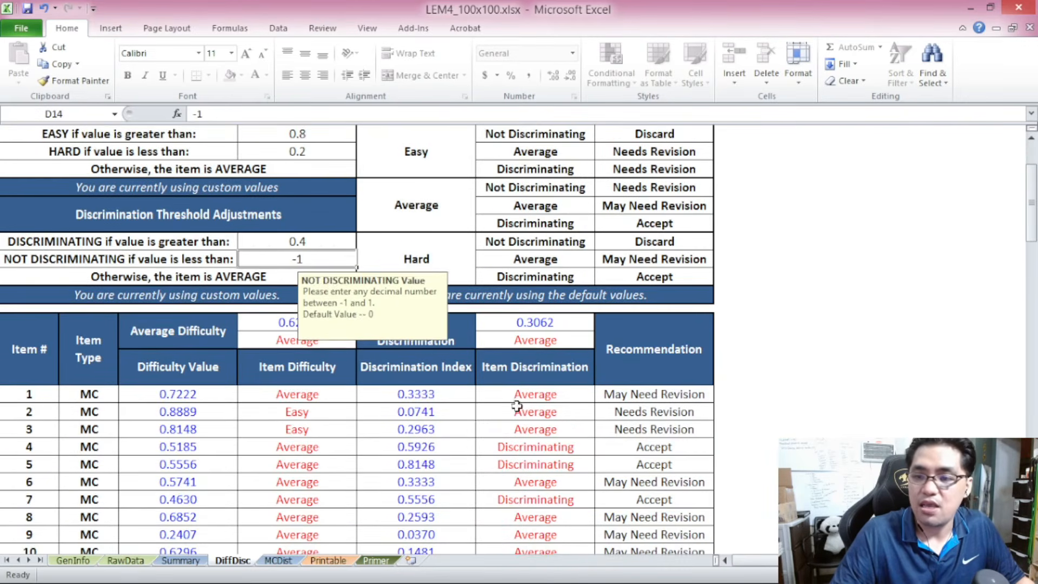
left_click(535, 359)
scroll(593, 409, "down", 3)
left_click_drag(1031, 222, 1011, 157)
Step: Examine the recommendation settings for Easy and Average items and the Recommendation column of the results table
left_click(533, 219)
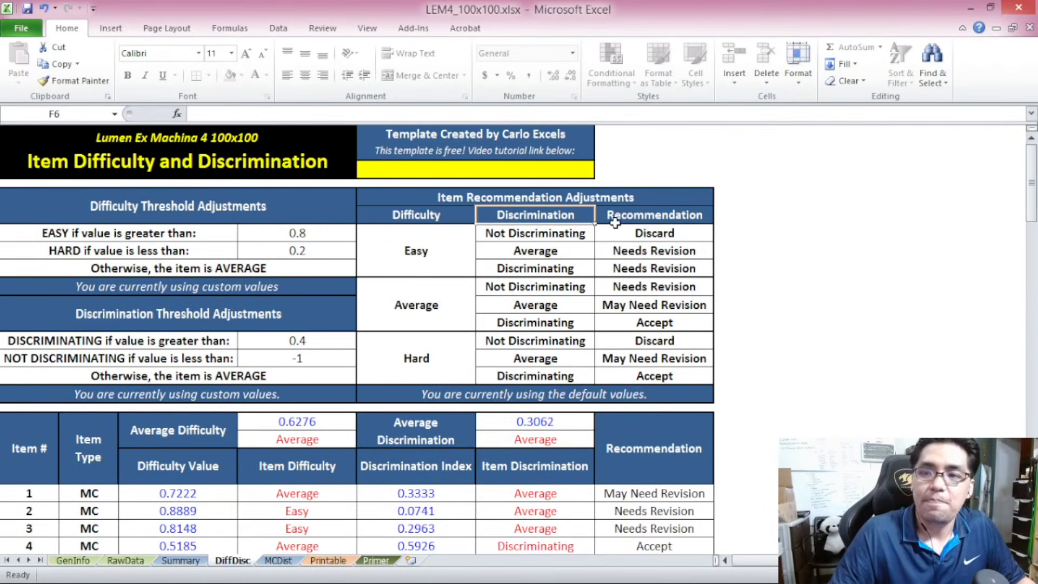
left_click(679, 233)
left_click(633, 248)
left_click(627, 269)
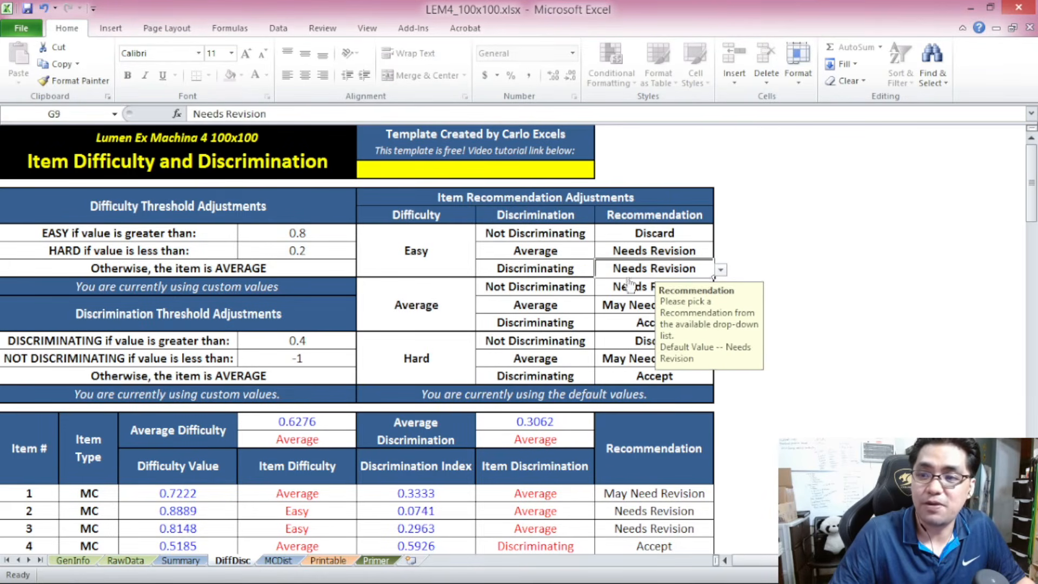
left_click(624, 303)
left_click_drag(1030, 168, 1023, 222)
left_click_drag(636, 210, 648, 450)
scroll(649, 429, "up", 8)
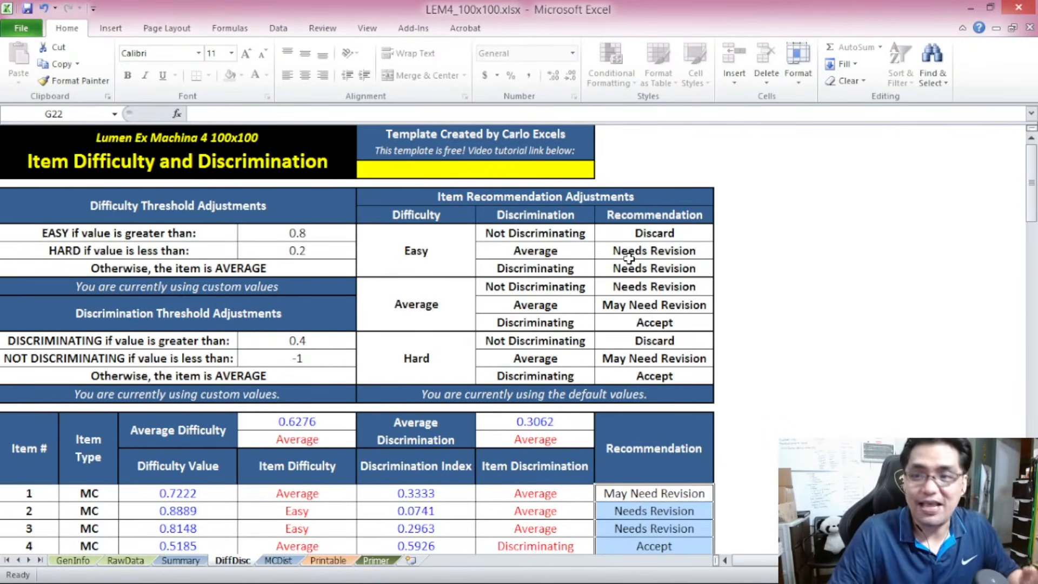
Step: Change the recommendation for Easy, Not Discriminating items to Needs Revision
left_click(449, 257)
left_click(574, 233)
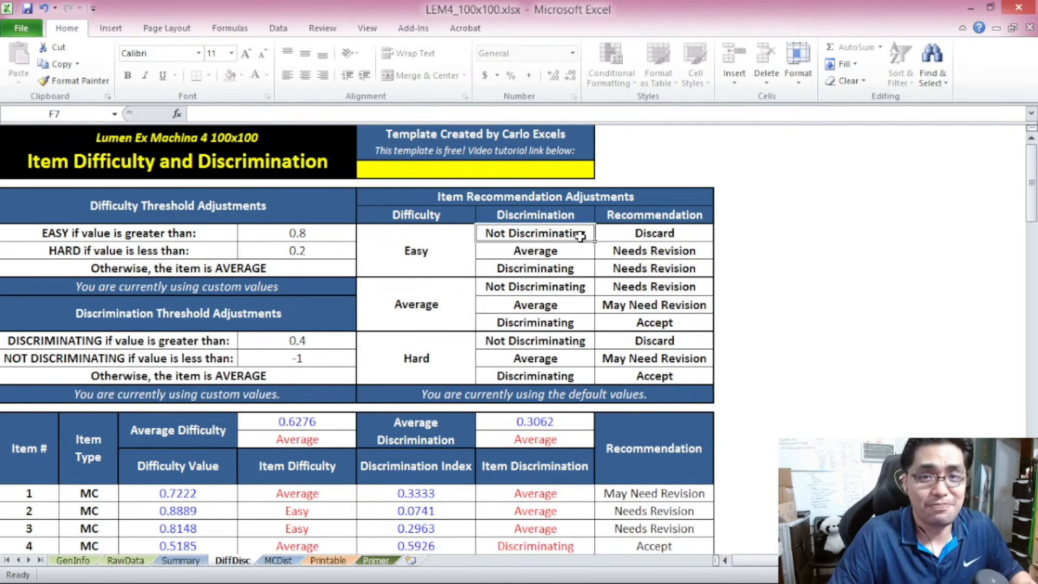
left_click(641, 236)
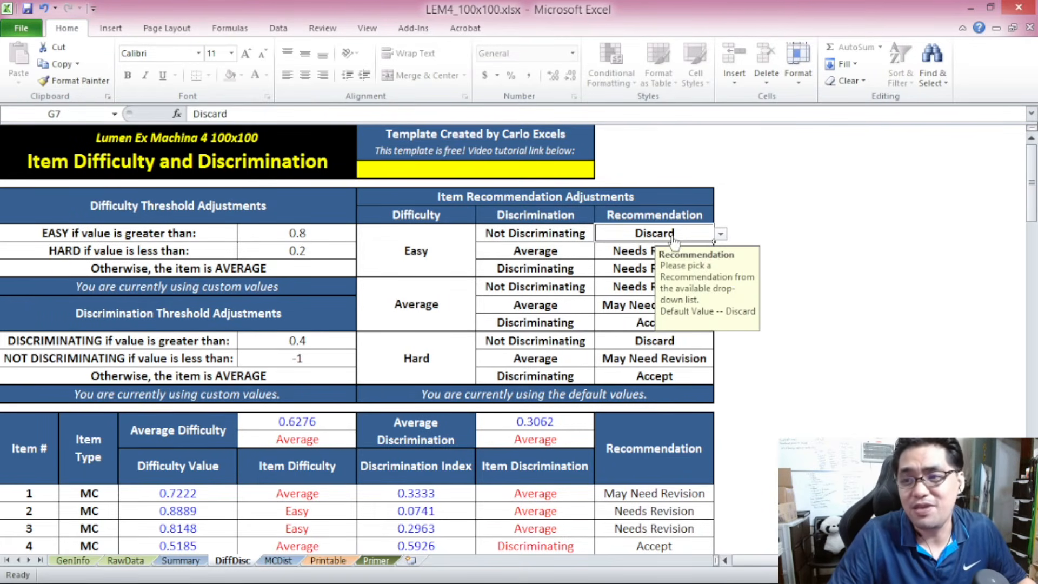
key("alt+Down")
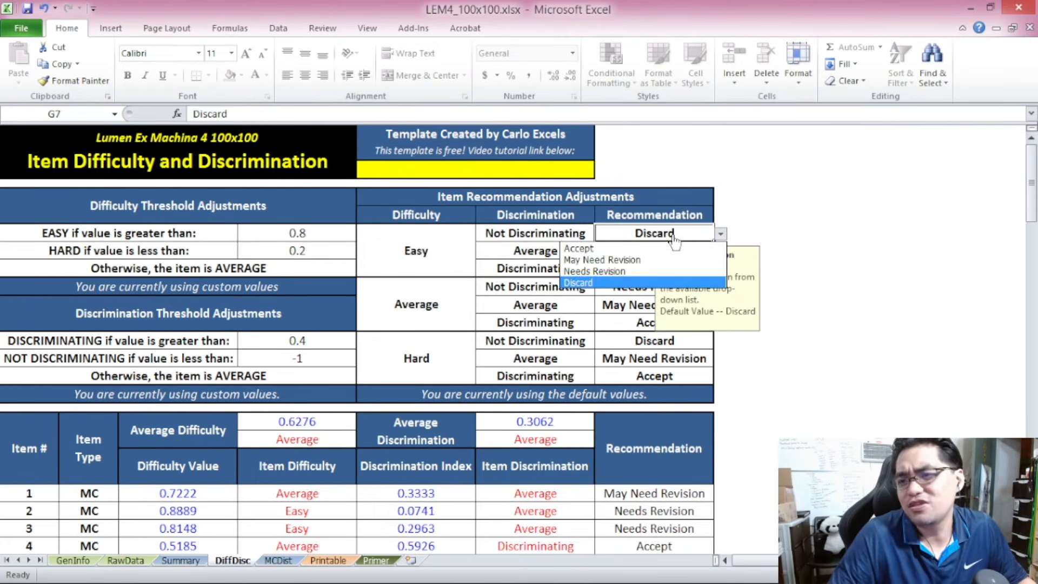
left_click(631, 271)
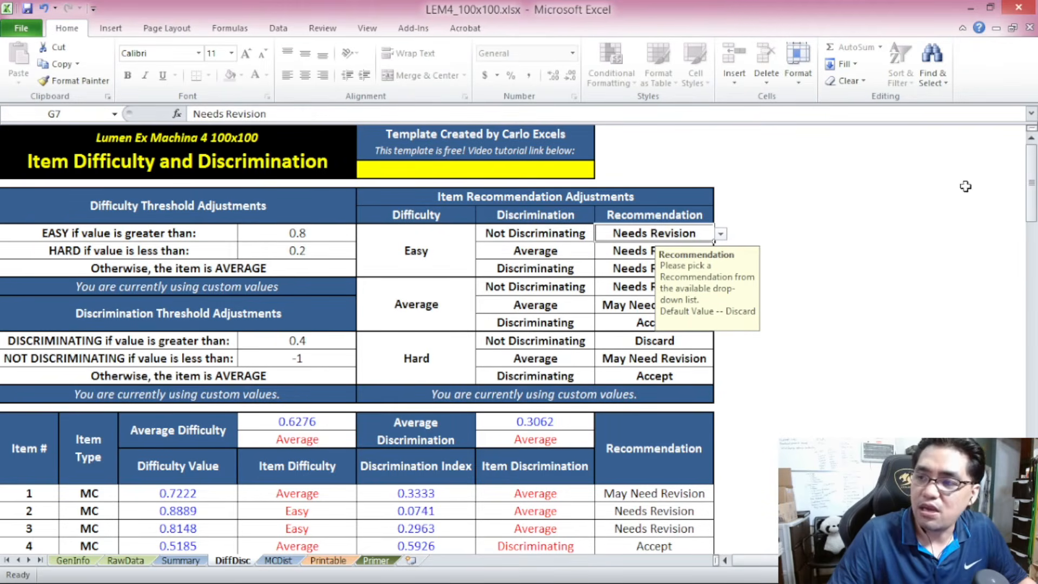
mouse_move(1032, 184)
left_mouse_down()
mouse_move(1034, 382)
mouse_move(1034, 190)
left_mouse_up()
scroll(262, 213, "up", 1)
Step: Review the difficulty and discrimination threshold values on DiffDisc, and compare that sheet with the Printable results
left_click(239, 138)
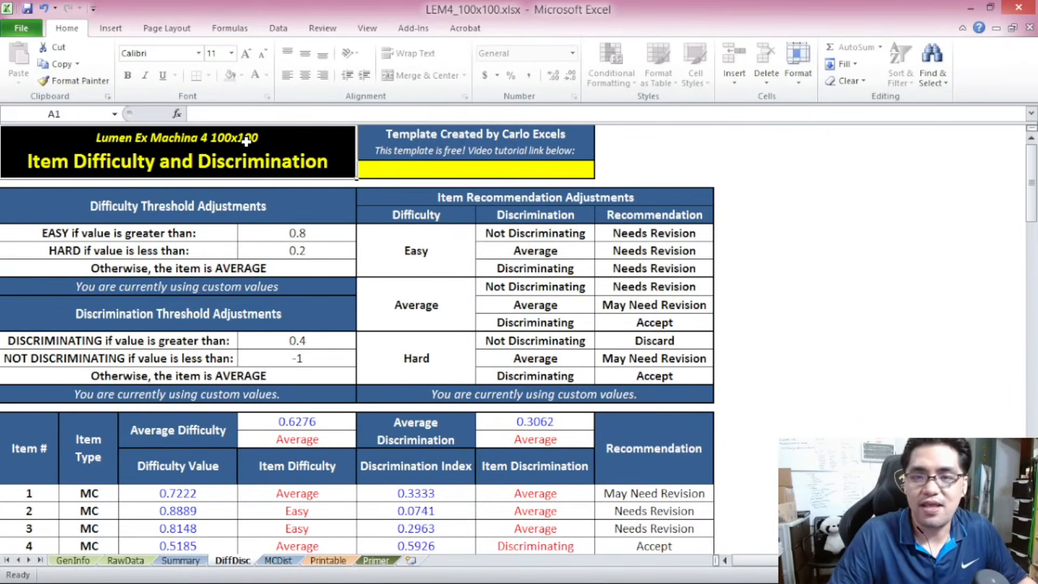
left_click_drag(313, 238, 318, 246)
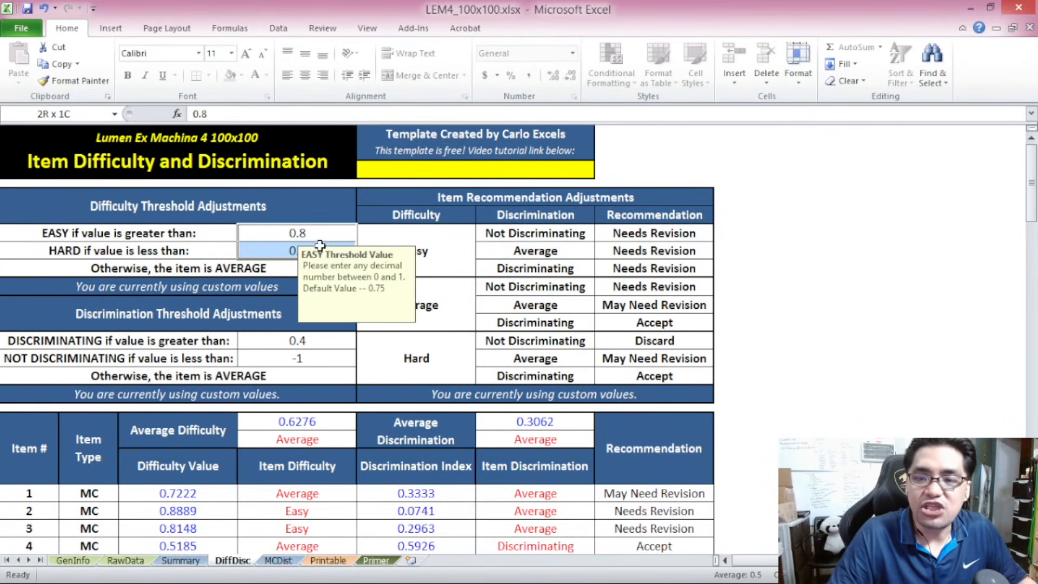
left_click_drag(284, 344, 292, 358)
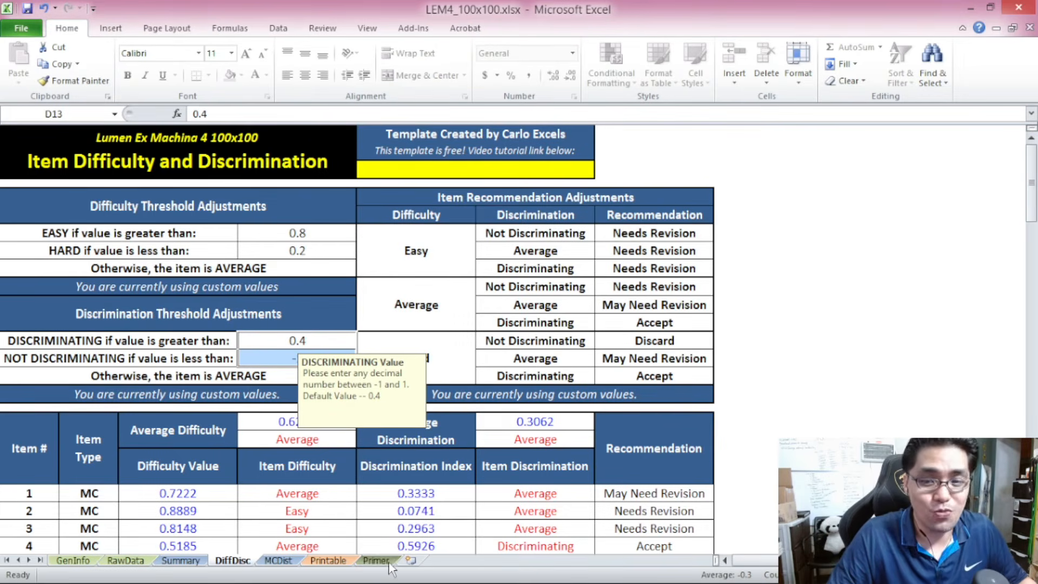
left_click(328, 561)
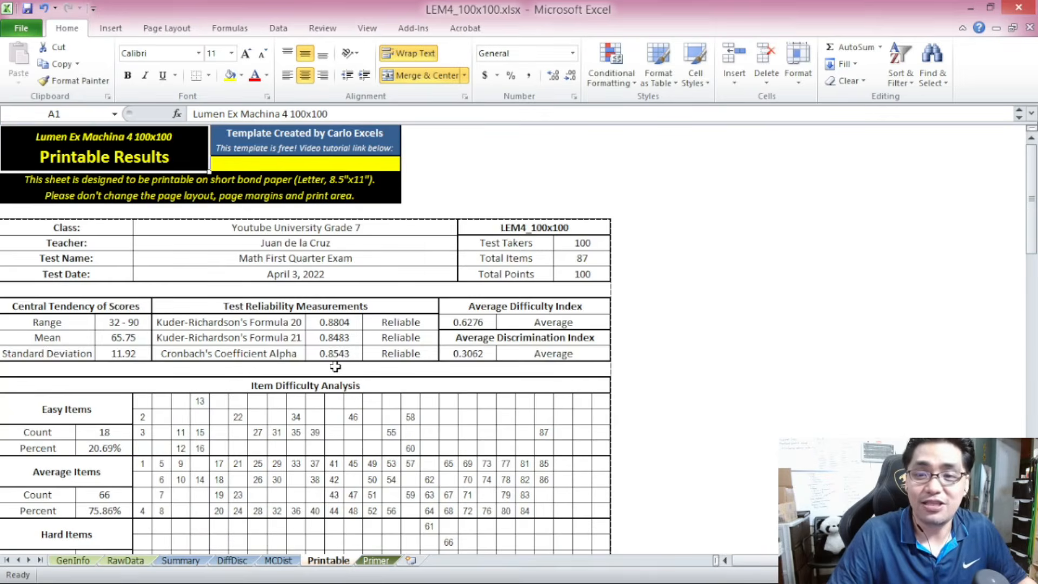
scroll(335, 367, "down", 1)
left_click_drag(1032, 170, 1031, 142)
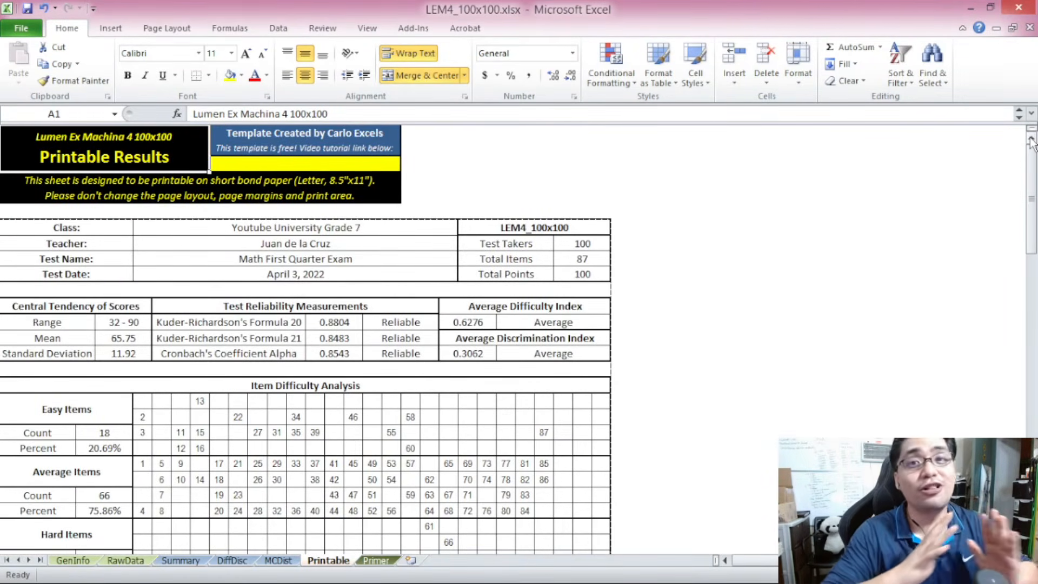
left_click(243, 559)
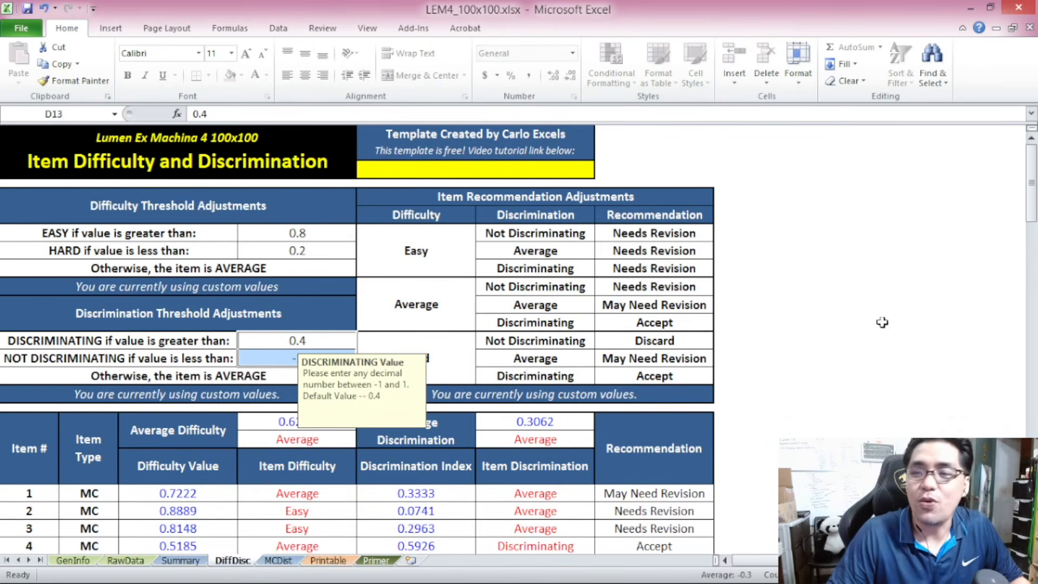
left_click_drag(1031, 178, 770, 295)
left_click(328, 560)
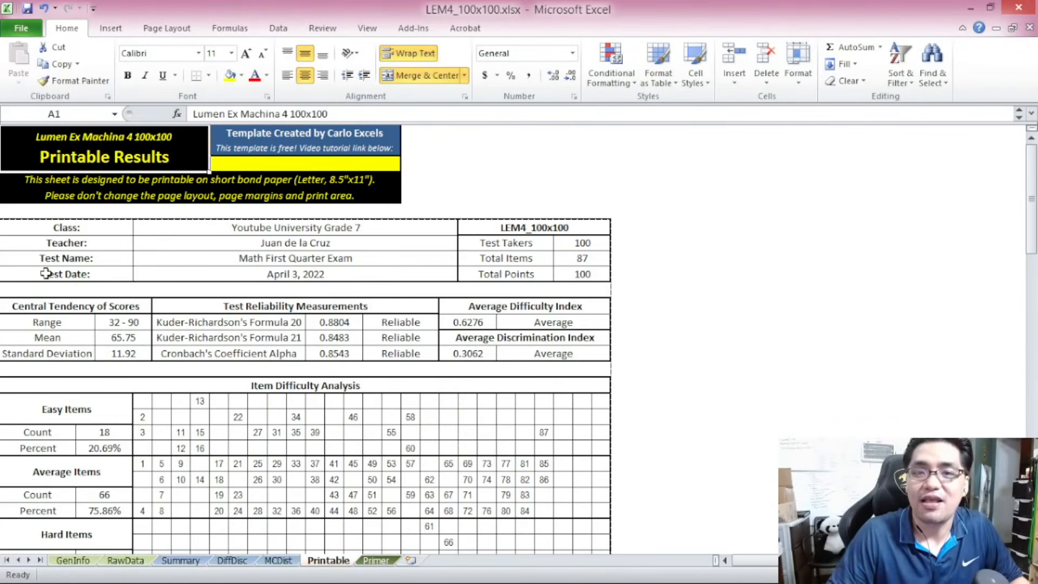
Step: On the DiffDisc sheet, set the EASY difficulty threshold to 0.75 and the HARD threshold to 0.25
left_click(248, 562)
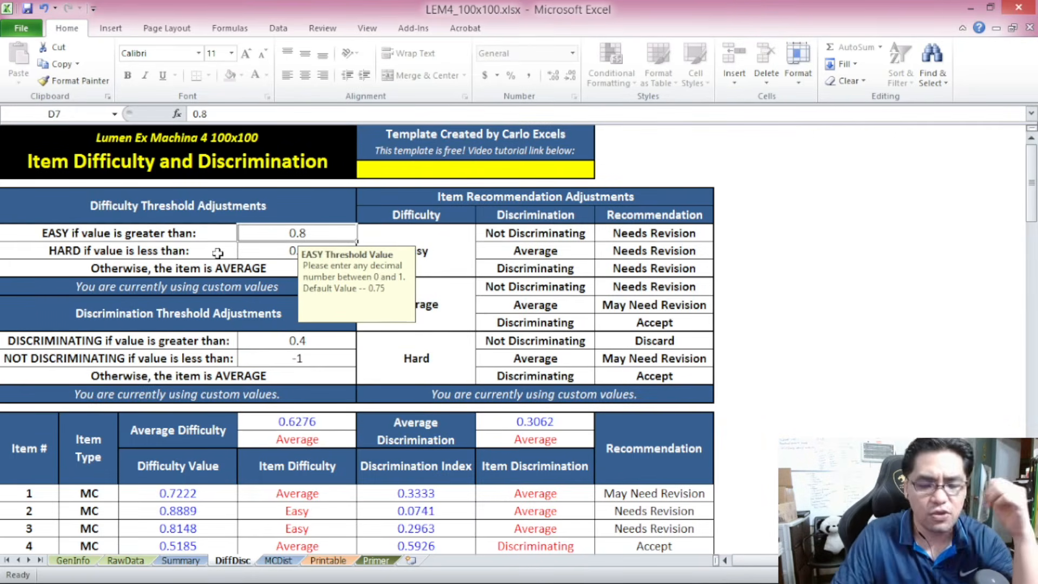
type("0.75")
key("Return")
type("0.2")
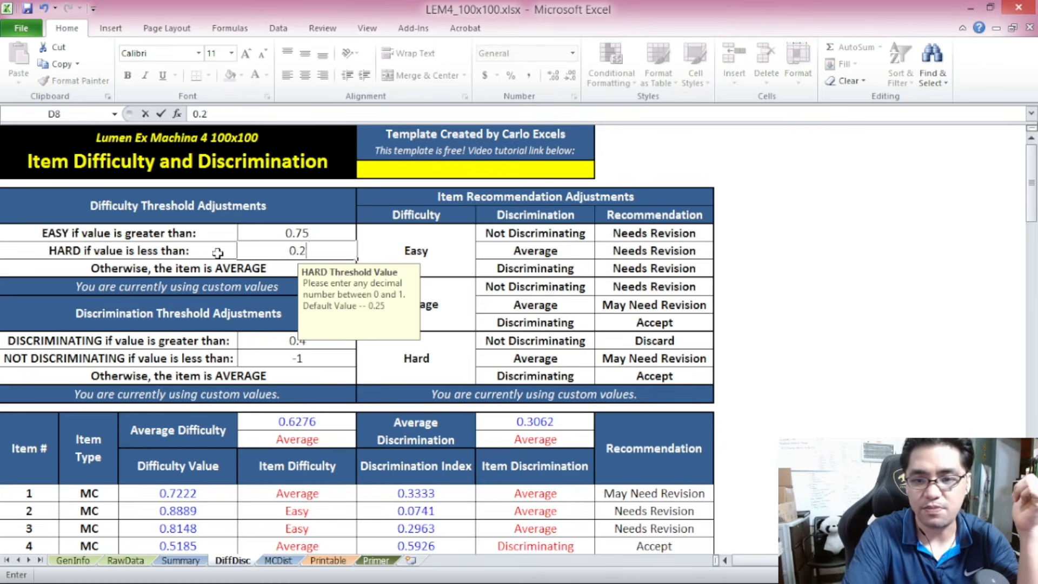
type("5")
key("Return")
Step: Set the NOT DISCRIMINATING threshold to 0.0001 and the recommendation for Easy, Not Discriminating items to Discard
left_click(314, 362)
type("0.0001")
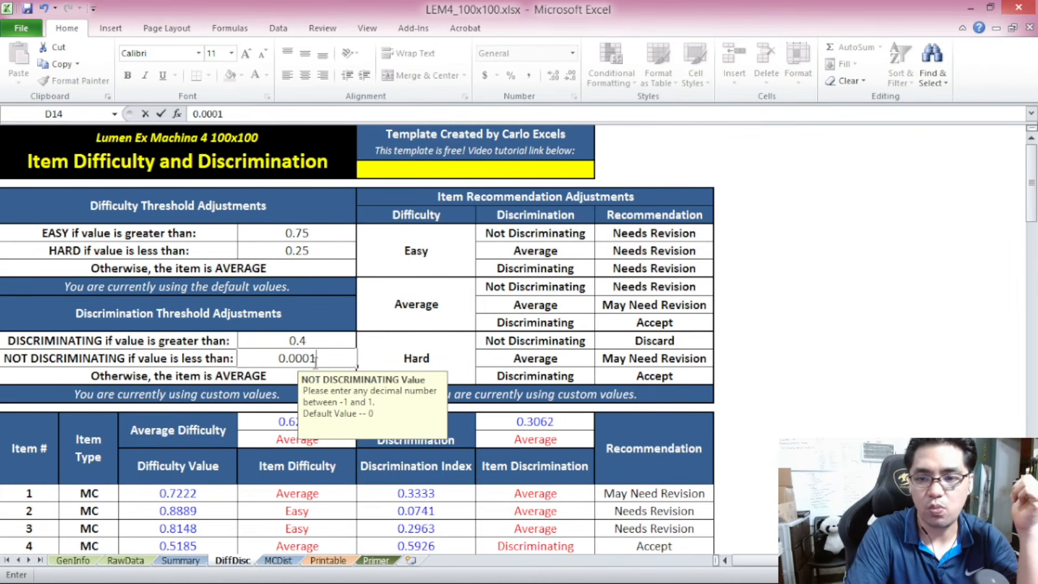
left_click(656, 232)
left_click(721, 234)
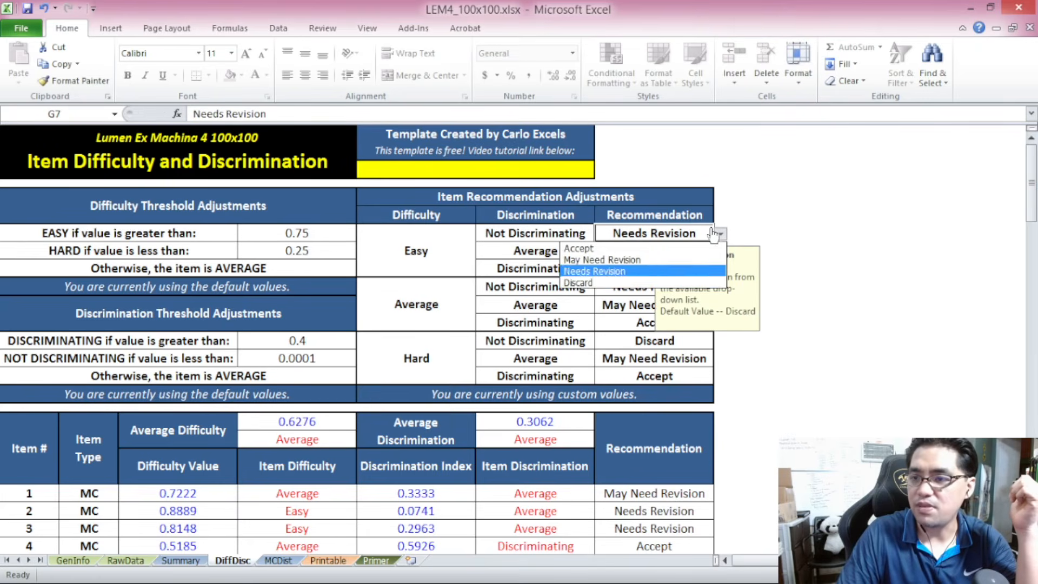
left_click(638, 282)
left_click(212, 162)
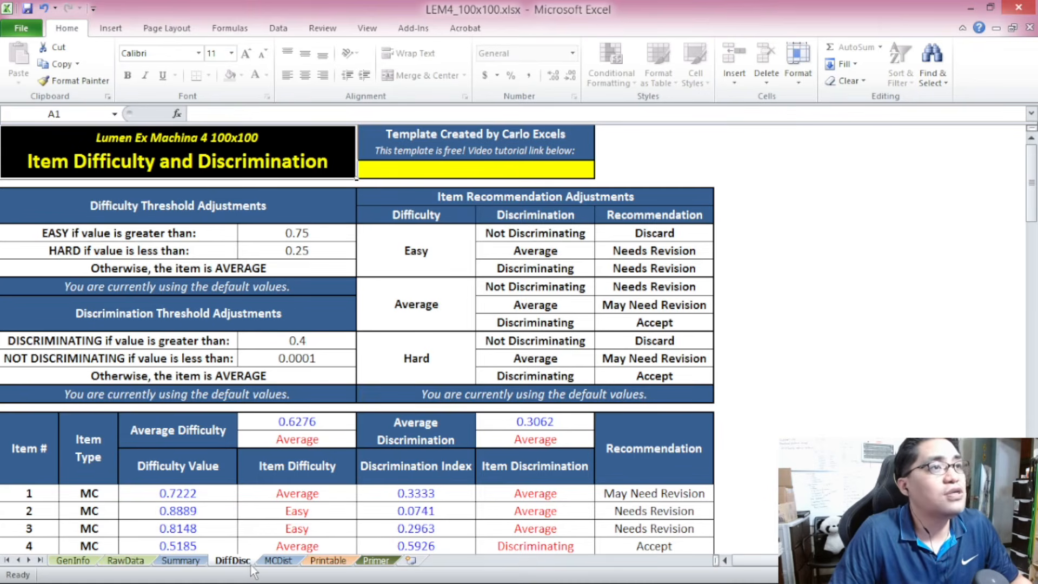
Step: Open the MCDist sheet and look through the full range of options for Default Display Choices
left_click(283, 561)
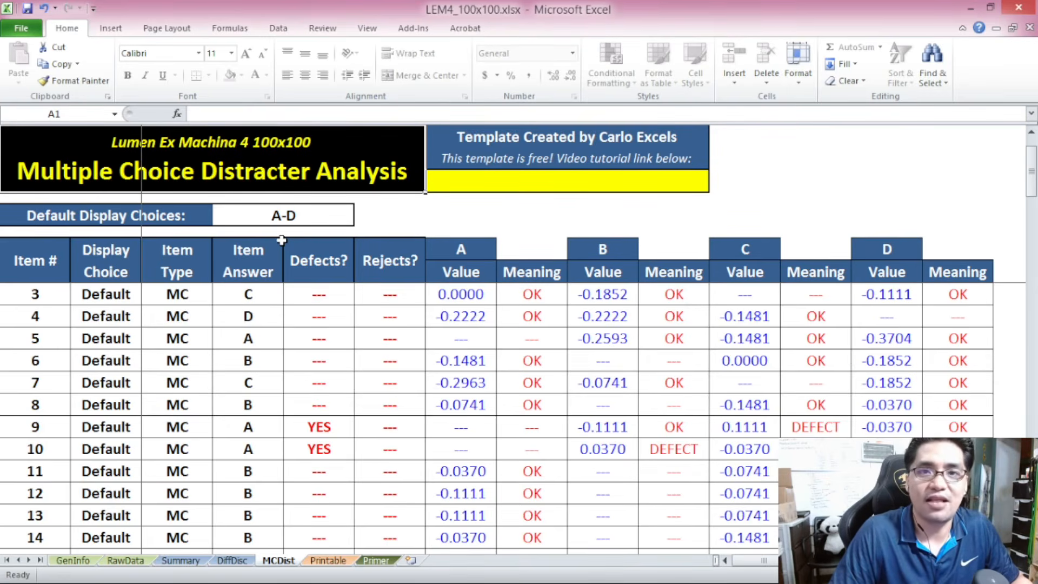
scroll(281, 240, "down", 2)
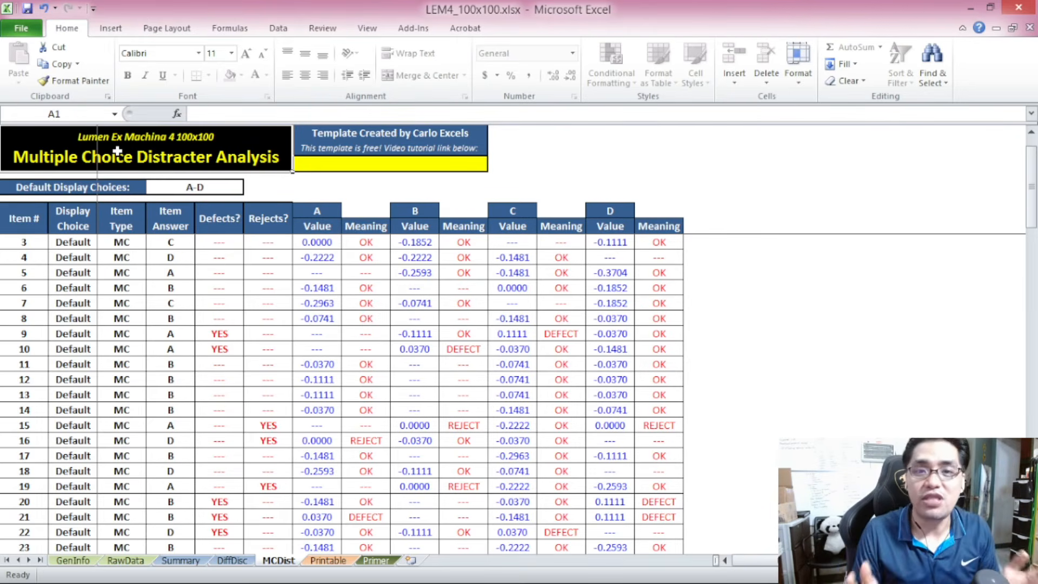
left_click(142, 190)
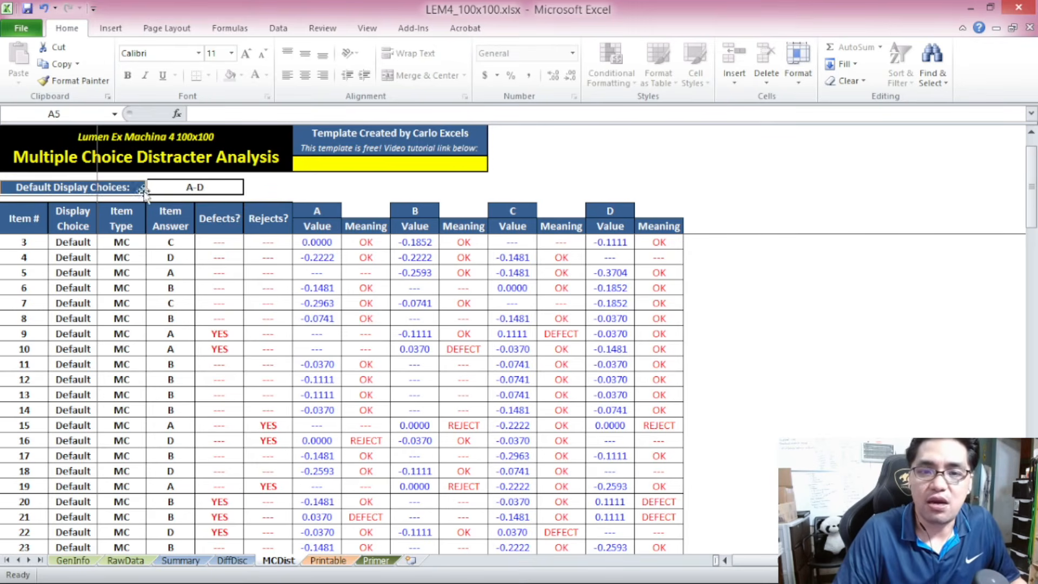
left_click(208, 189)
left_click(251, 187)
left_click_drag(252, 223, 250, 211)
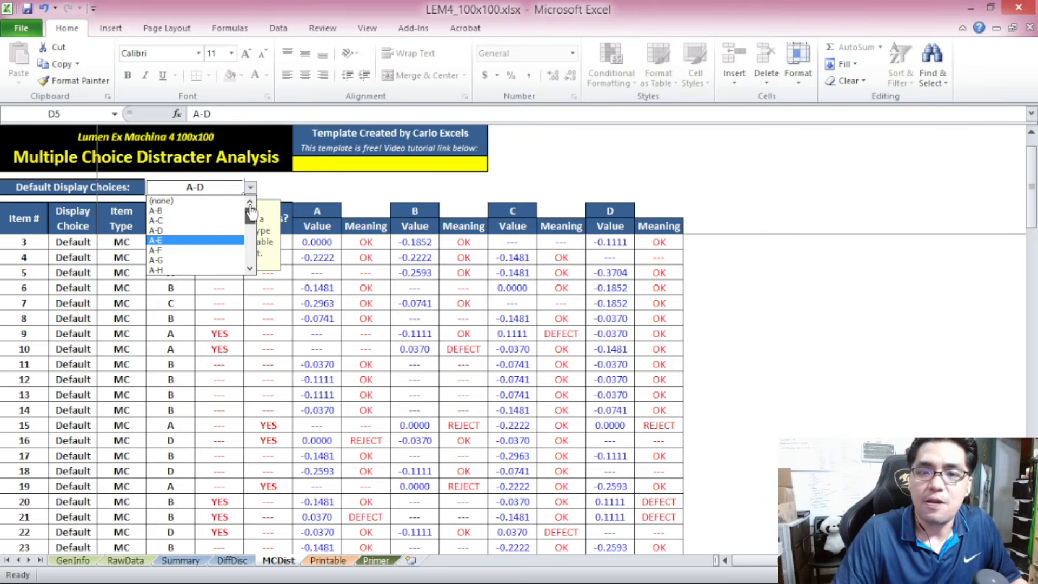
left_click_drag(253, 215, 244, 268)
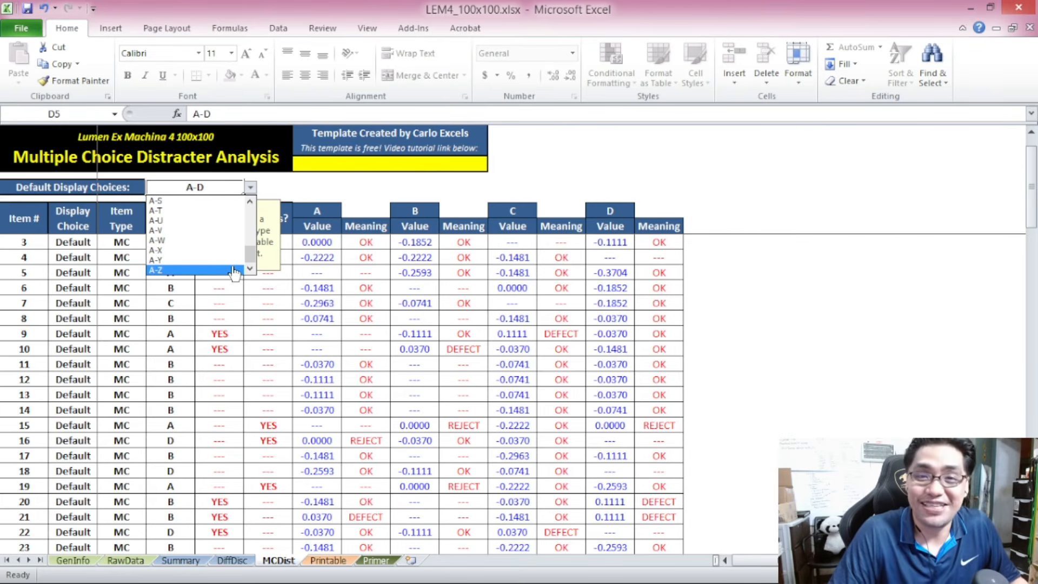
left_click_drag(252, 257, 254, 219)
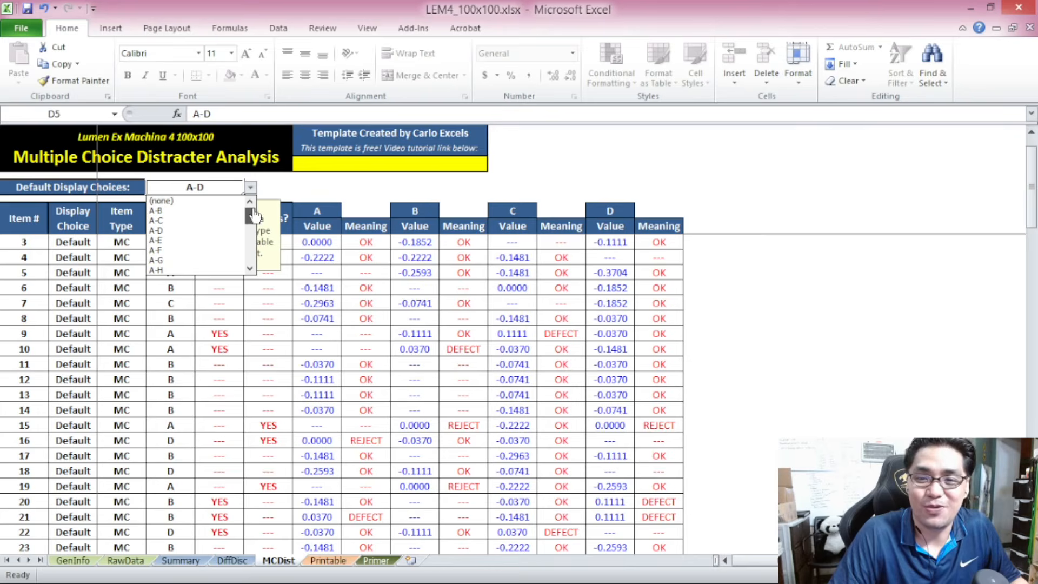
Step: Try the Default Display Choices A-B and A-C, and return the setting to A-D
left_click(193, 211)
left_click(250, 188)
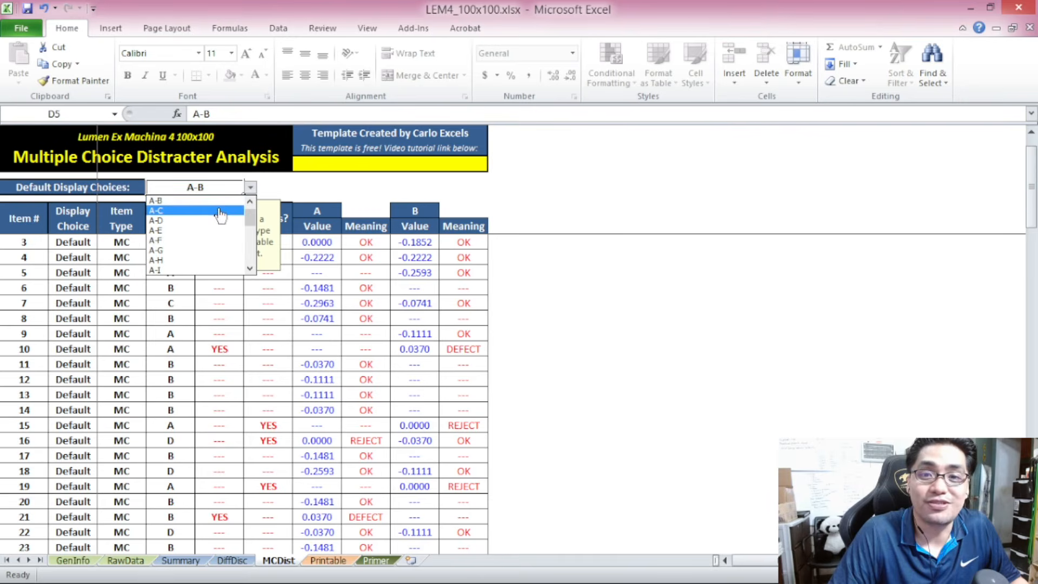
left_click(219, 210)
left_click(249, 188)
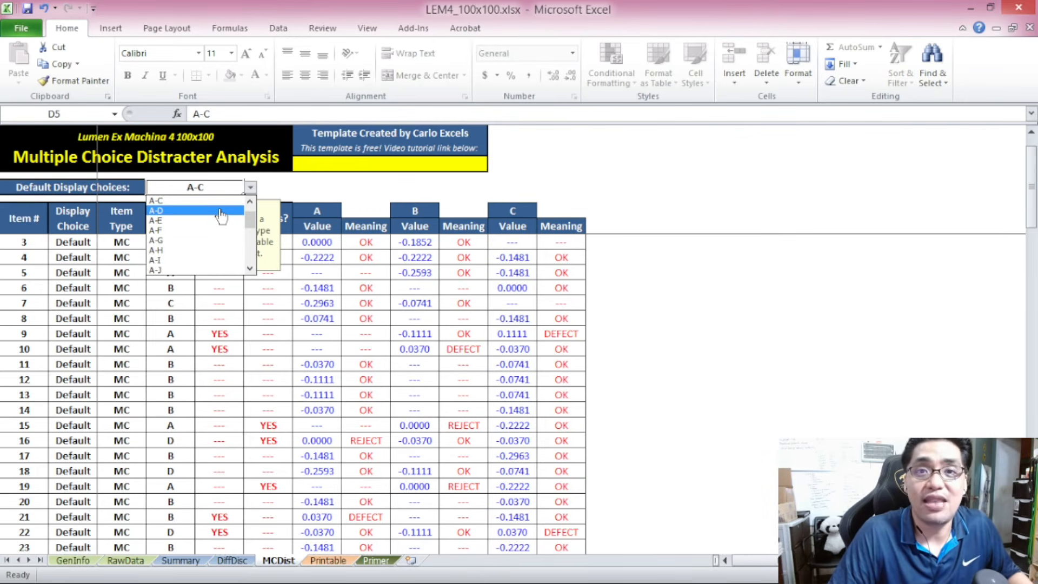
left_click(220, 211)
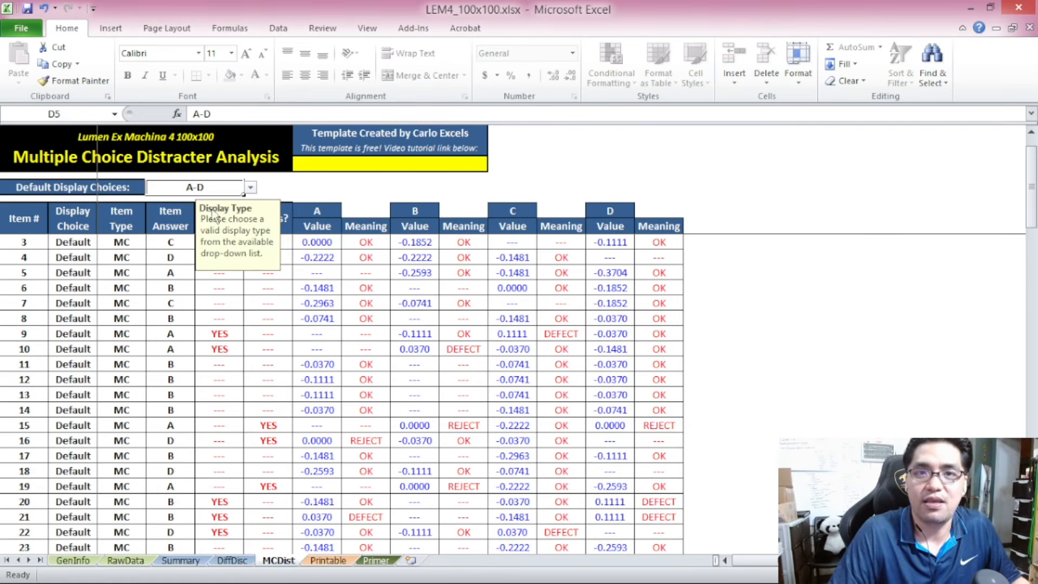
left_click(110, 149)
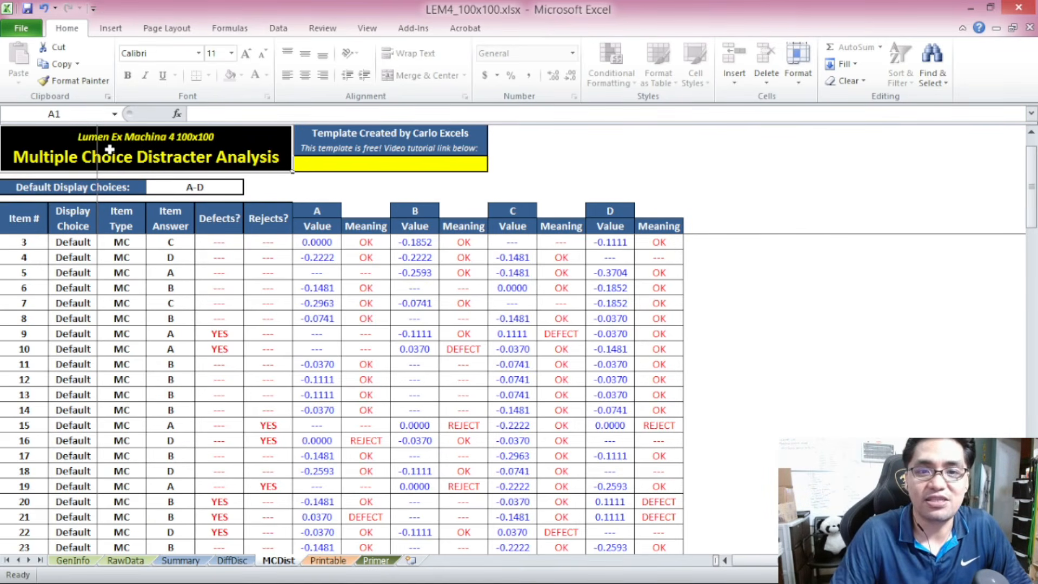
Step: Examine item 1's row on MCDist, comparing its Display Choice setting with Default Display Choices
scroll(146, 244, "up", 4, "ctrl")
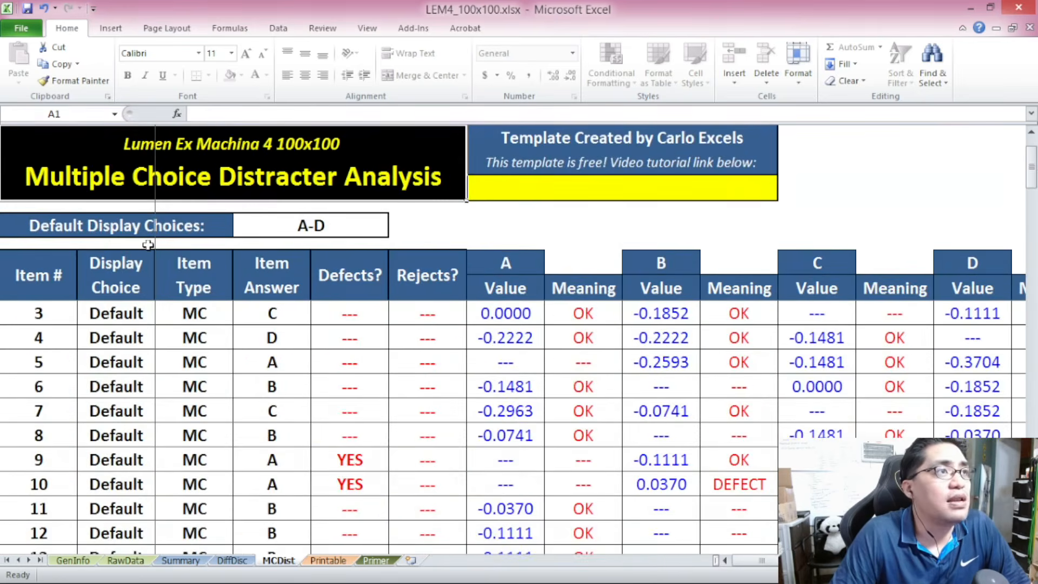
scroll(148, 244, "down", 1, "ctrl")
left_click(162, 360)
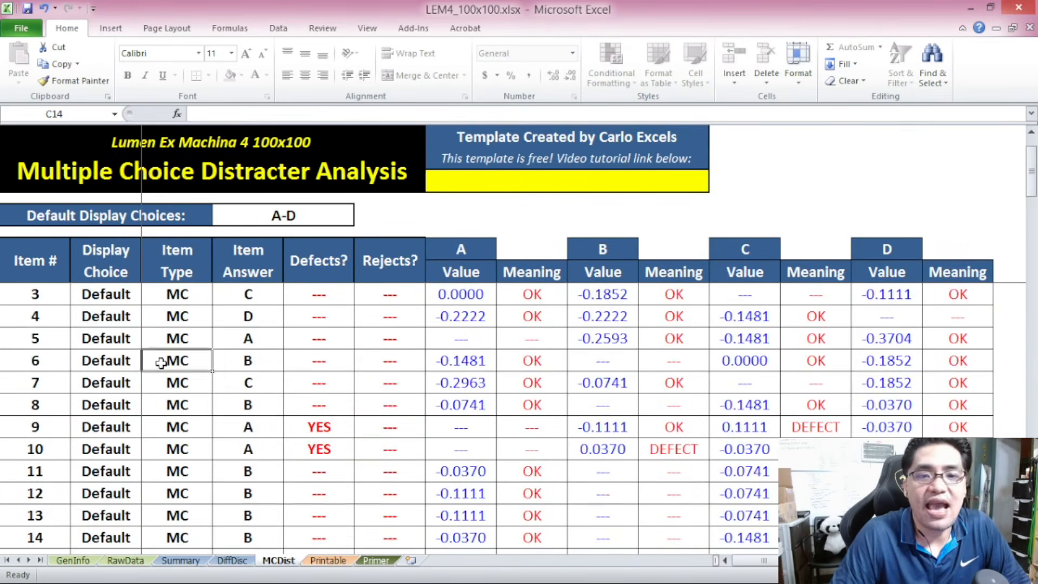
scroll(161, 361, "up", 1)
left_click(46, 293)
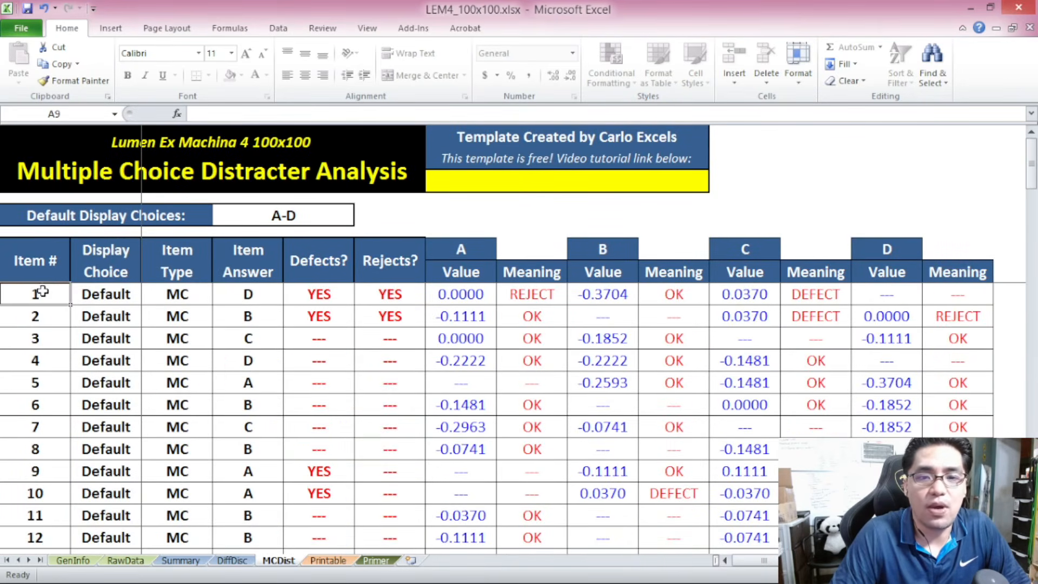
left_click(89, 295)
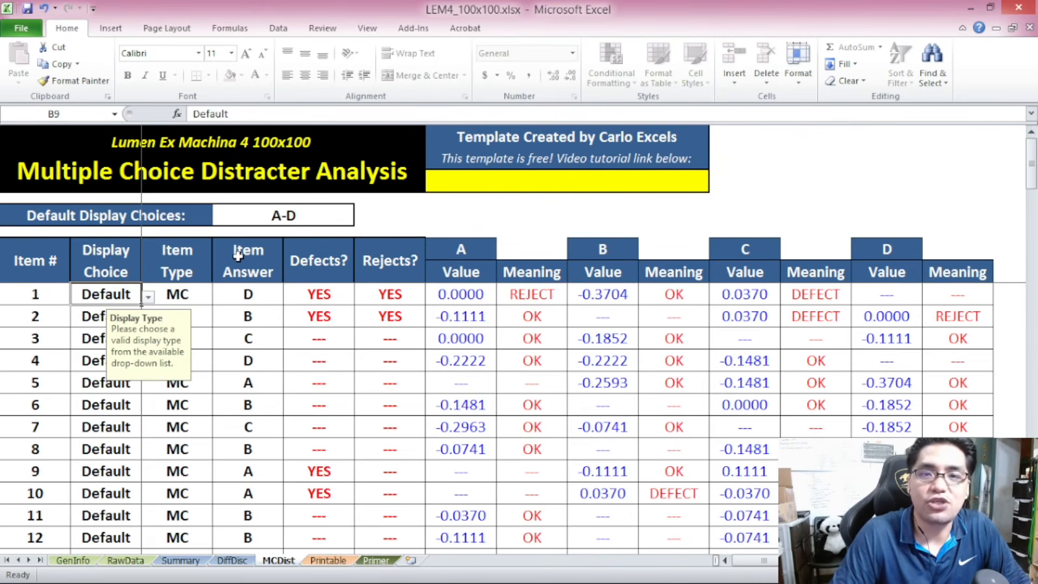
left_click(298, 221)
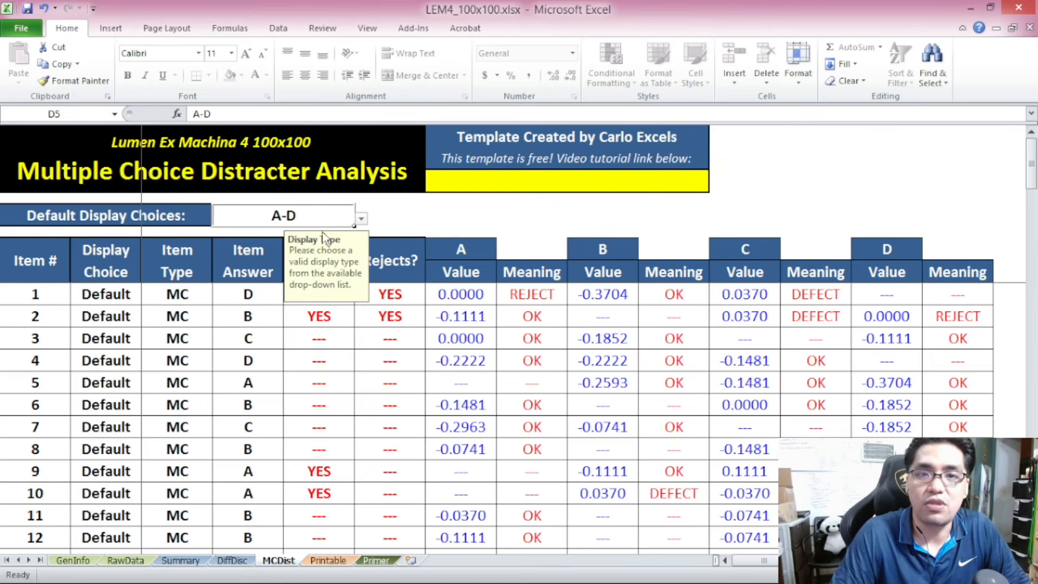
left_click(126, 292)
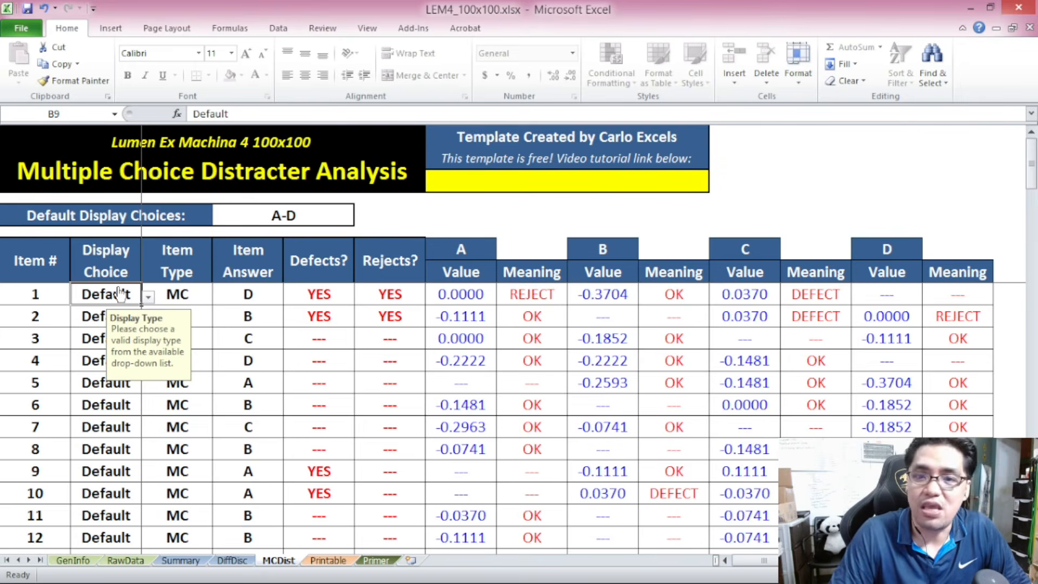
scroll(120, 294, "down", 1)
left_click_drag(30, 276, 835, 273)
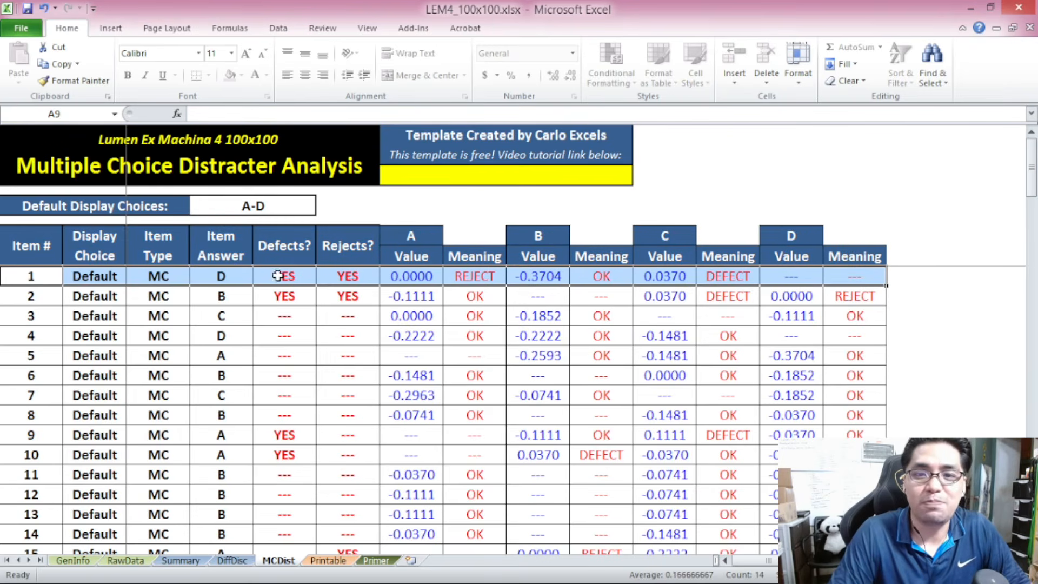
Step: Set item 1's Display Choice to A-E and check the value and meaning for choice E in its row
left_click(116, 274)
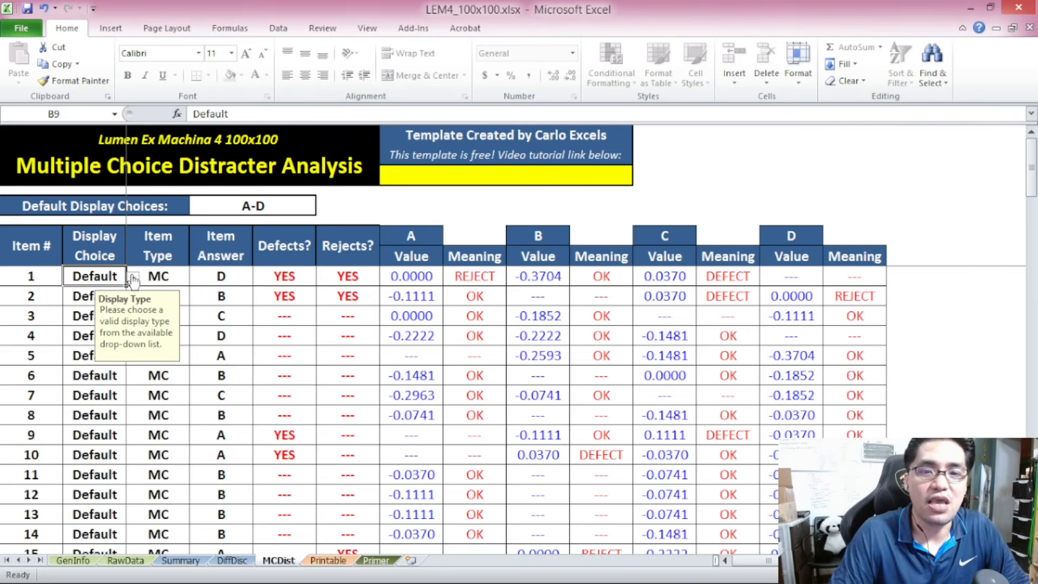
left_click(133, 277)
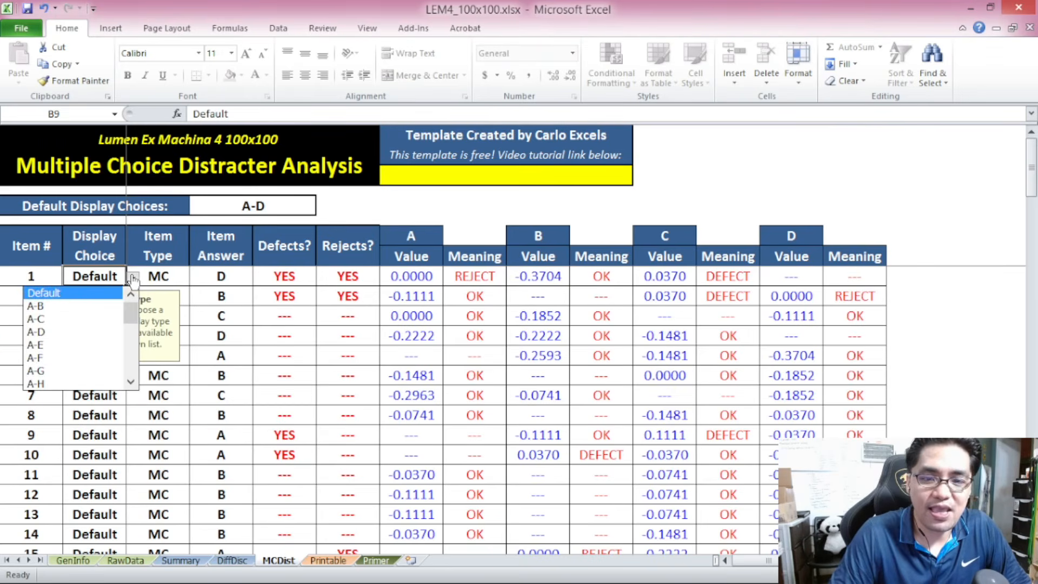
left_click(81, 344)
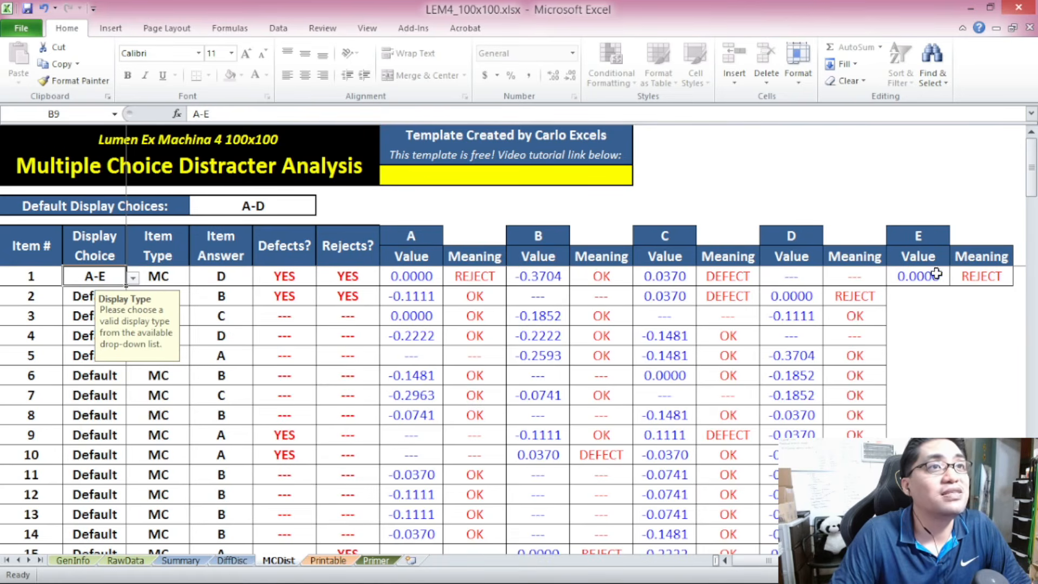
left_click_drag(922, 277, 970, 280)
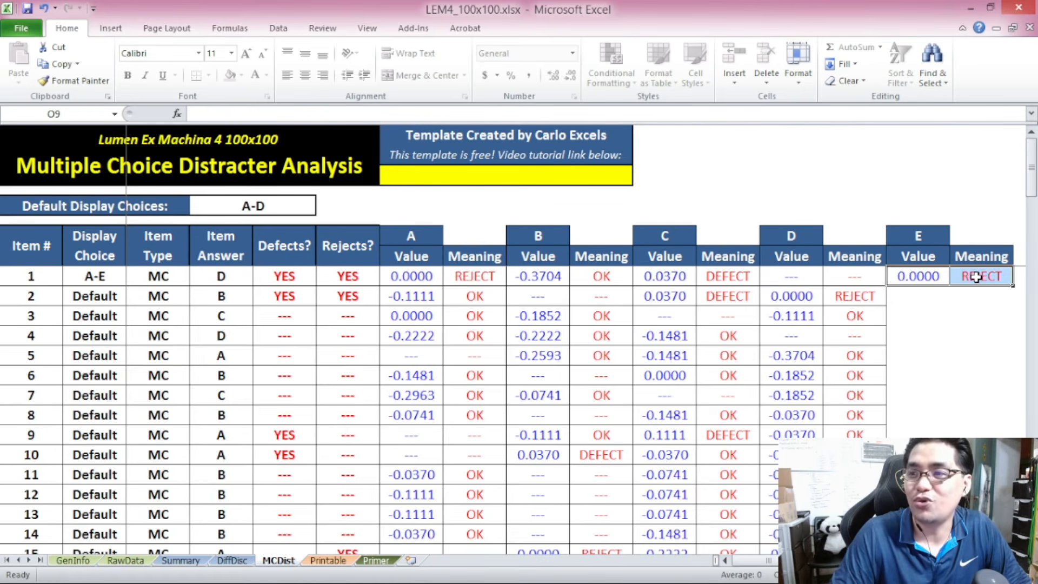
left_click_drag(33, 279, 950, 276)
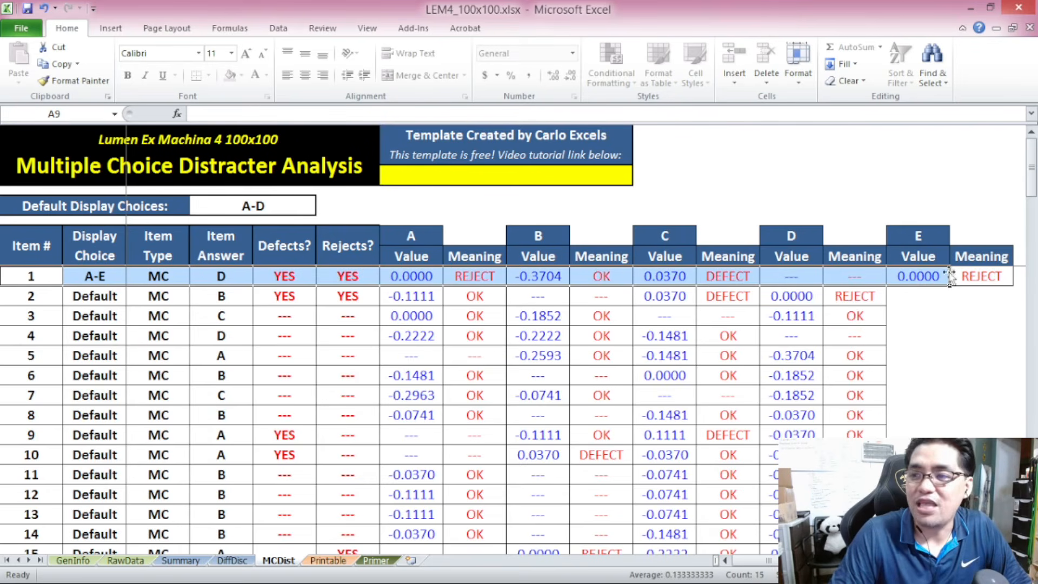
Step: Set item 1's Display Choice back to Default
left_click(116, 272)
left_click(133, 278)
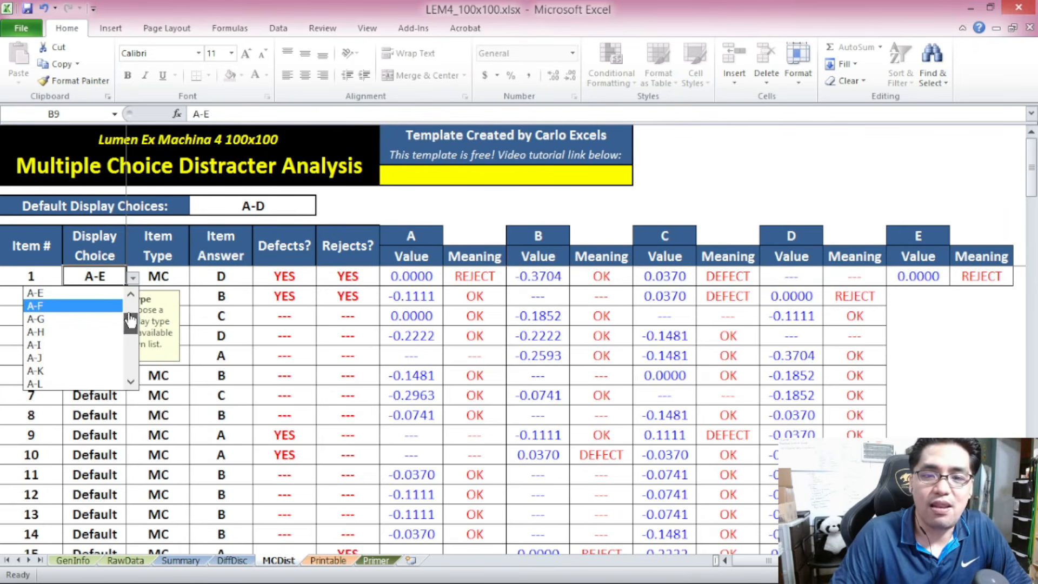
left_click(107, 295)
left_click(76, 174)
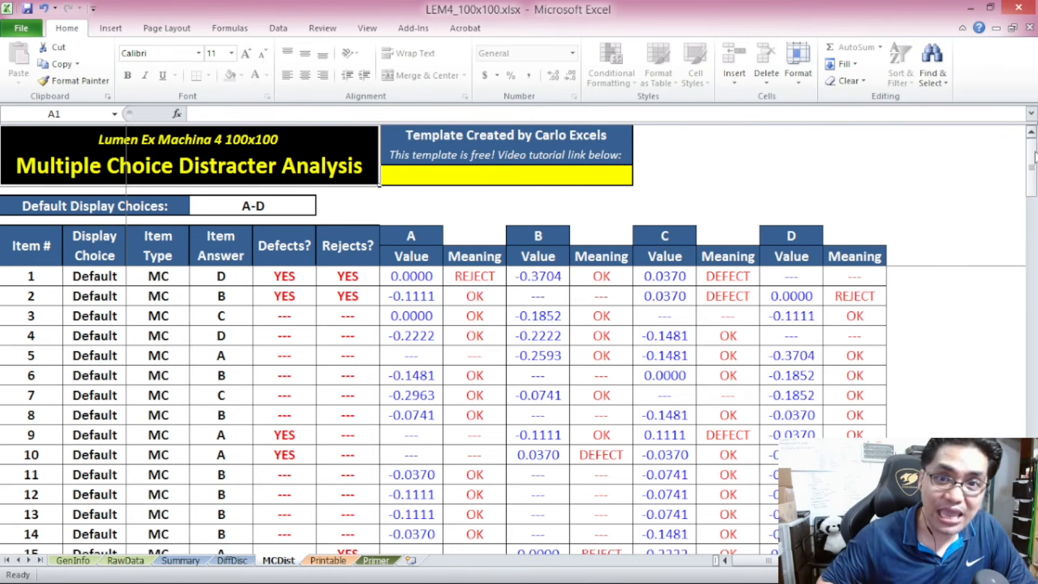
Step: Examine the display choices and item answers from item 61 onward in the distracter table
scroll(1034, 157, "down", 2, "ctrl")
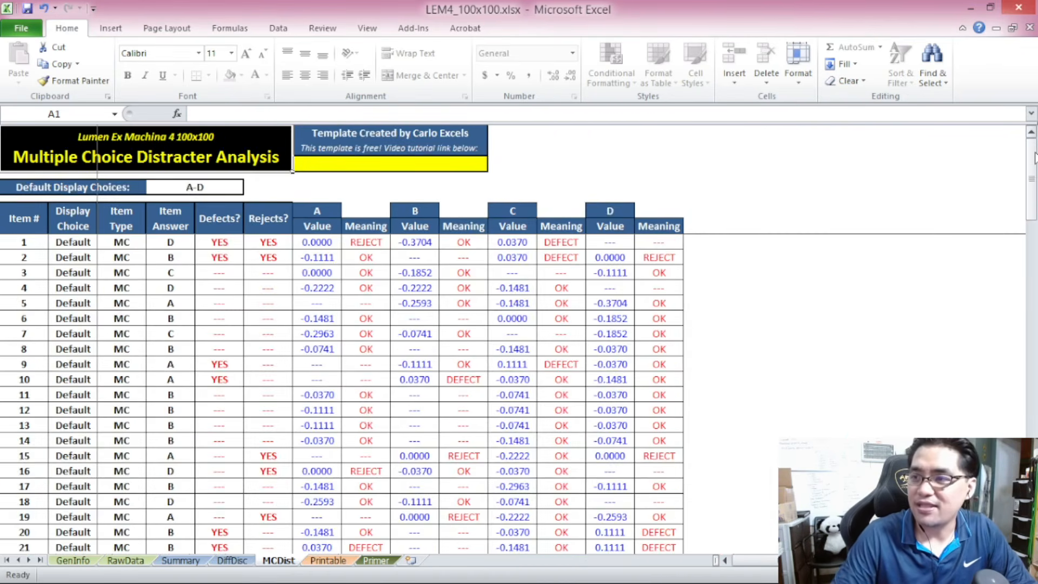
left_click_drag(1034, 157, 1033, 393)
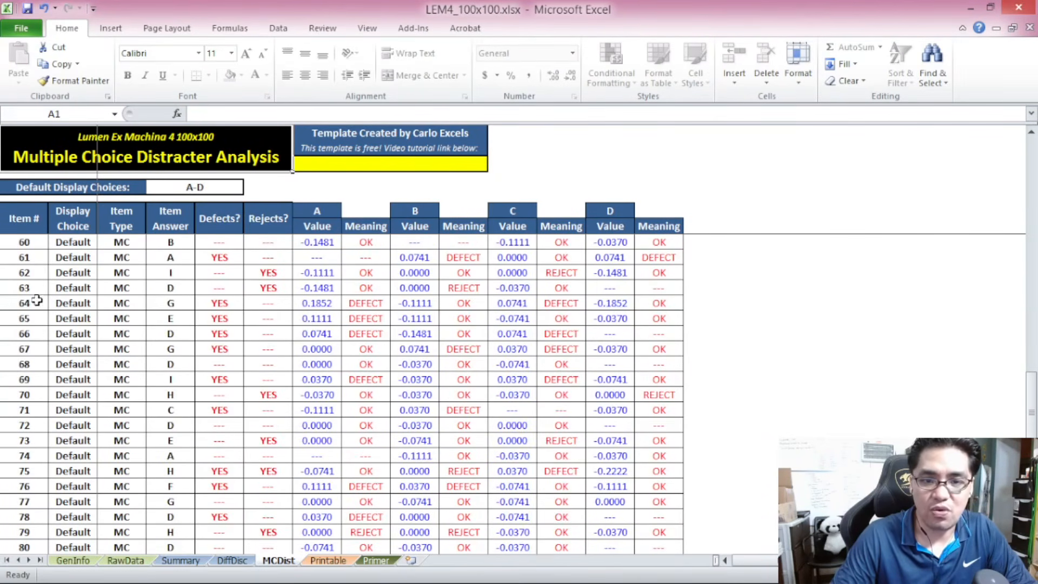
left_click_drag(64, 259, 216, 500)
scroll(210, 492, "up", 1)
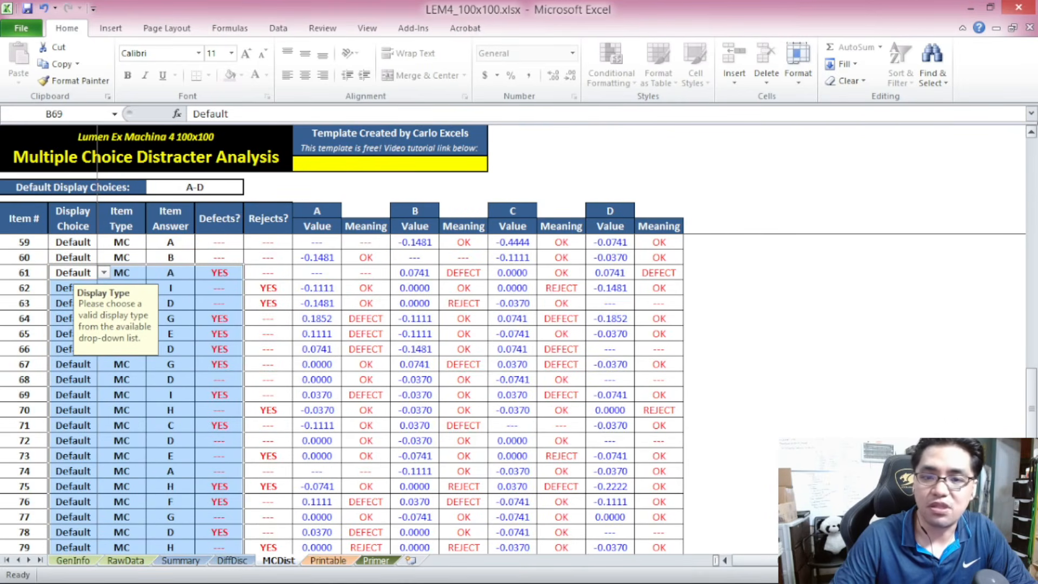
scroll(682, 487, "down", 1)
left_click(178, 253)
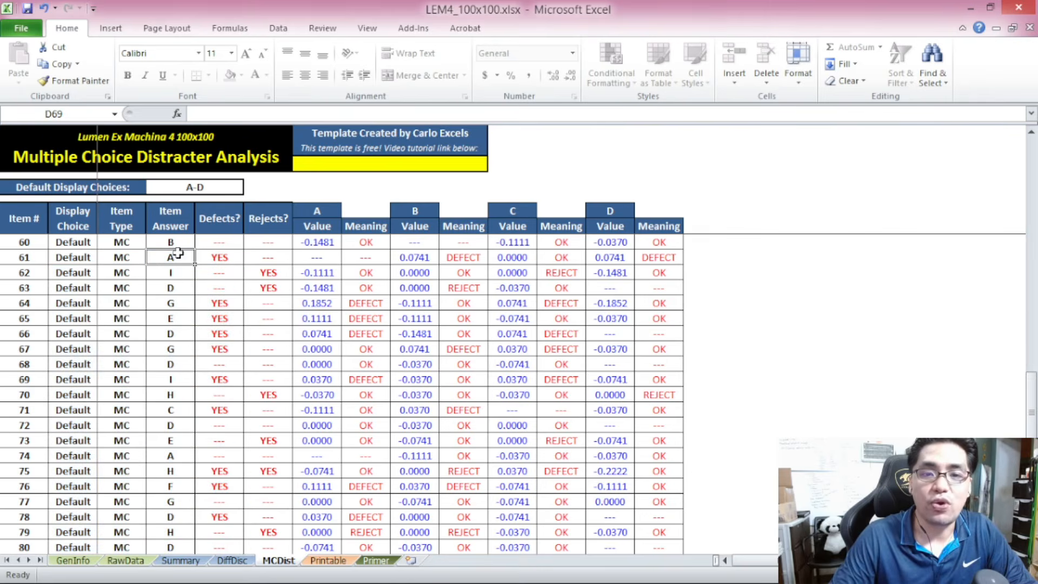
Step: Set item 61's Display Choice to A-I and check the added choice columns E to I in its row
left_click(70, 259)
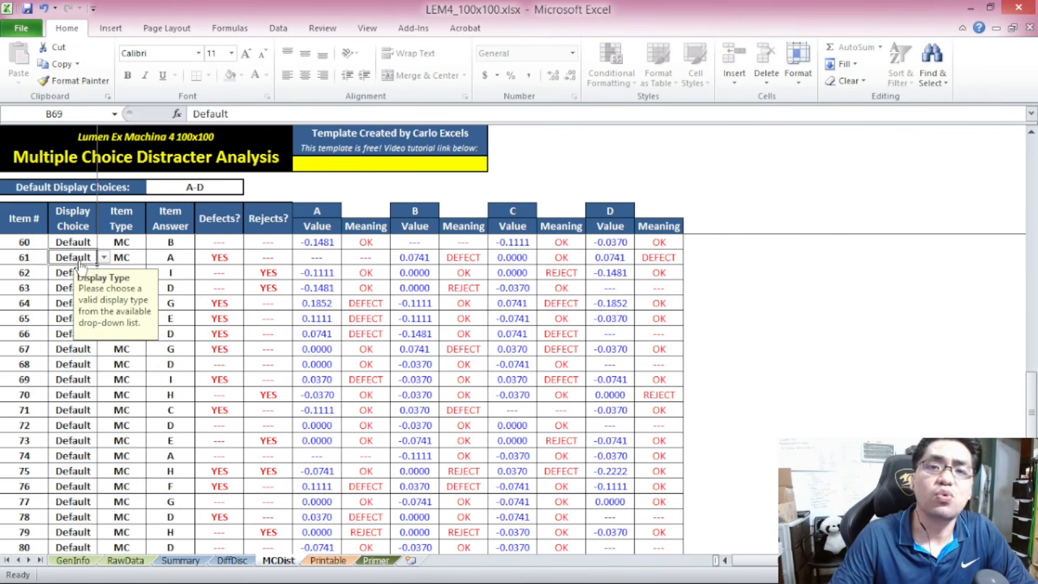
left_click(103, 258)
left_click_drag(103, 280, 103, 293)
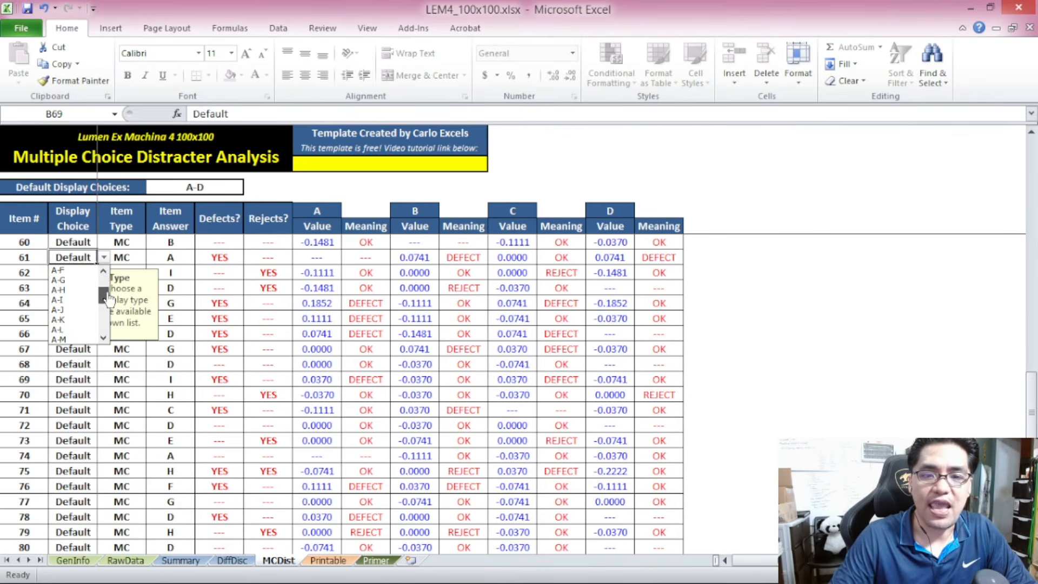
left_click(88, 300)
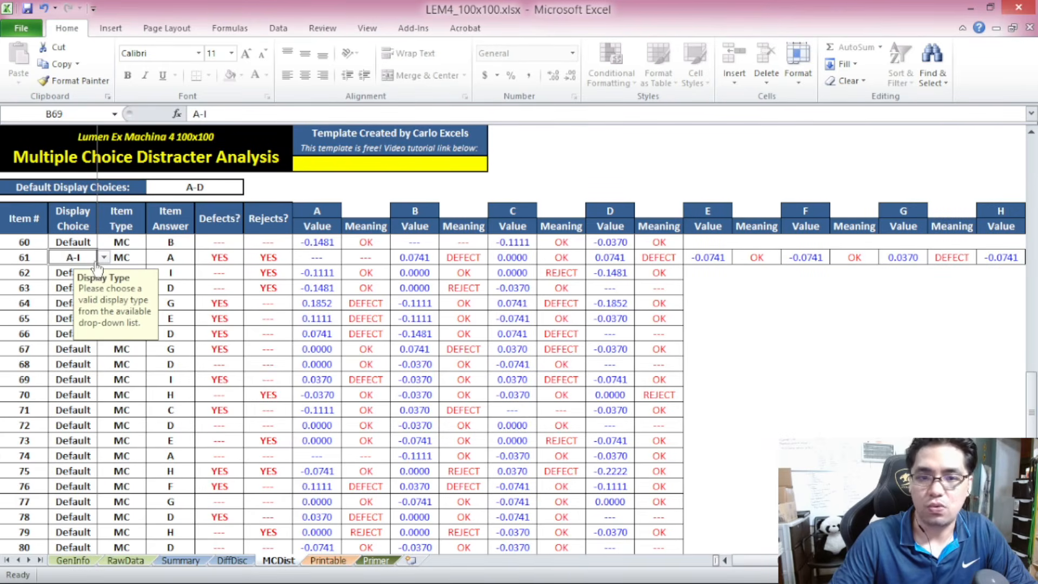
left_click(241, 208)
scroll(242, 208, "down", 1)
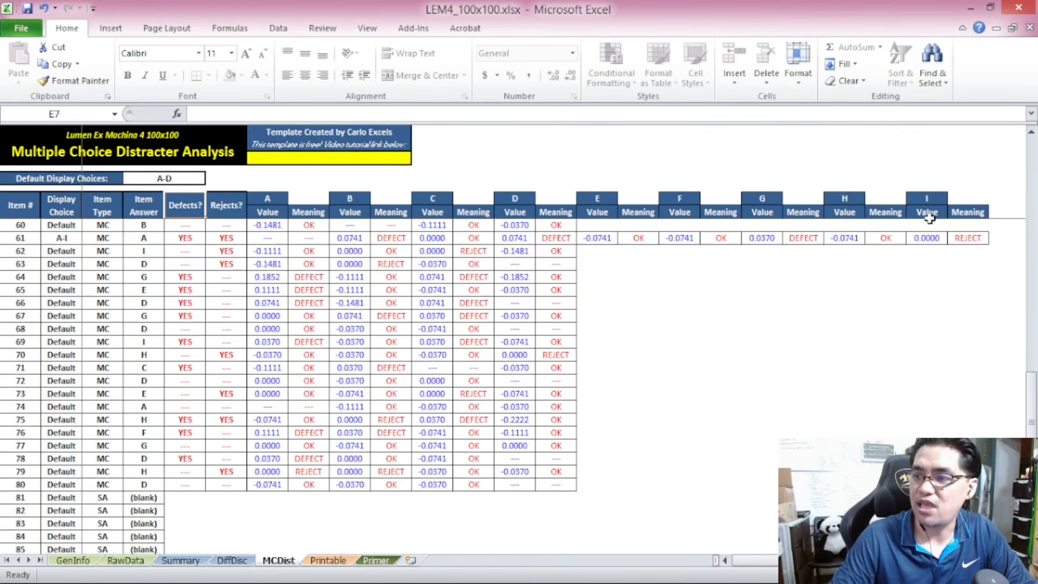
Step: Copy item 61's A-I Display Choice to items 62 through 80
left_click(63, 239)
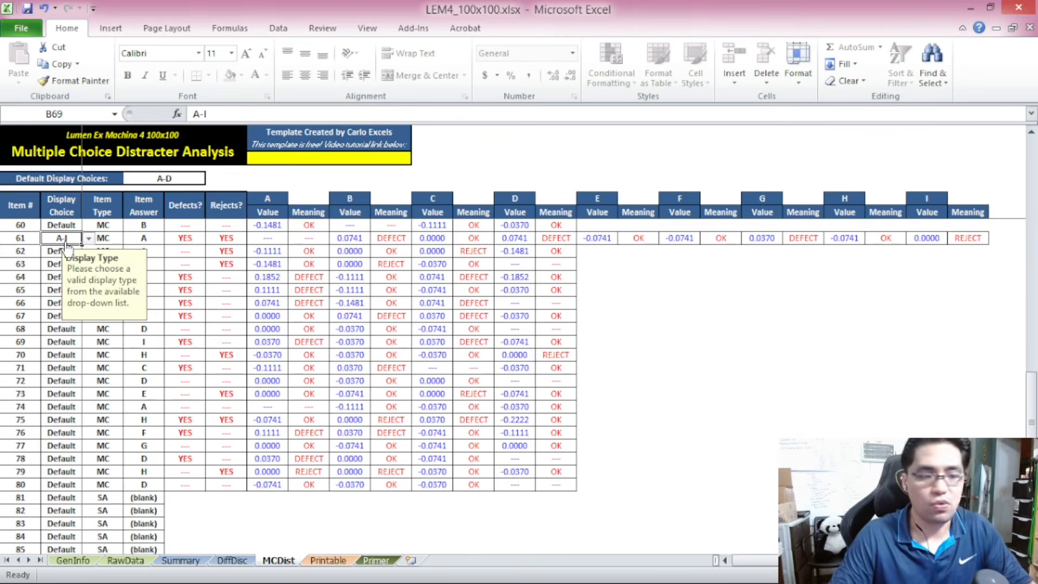
key("ctrl+c")
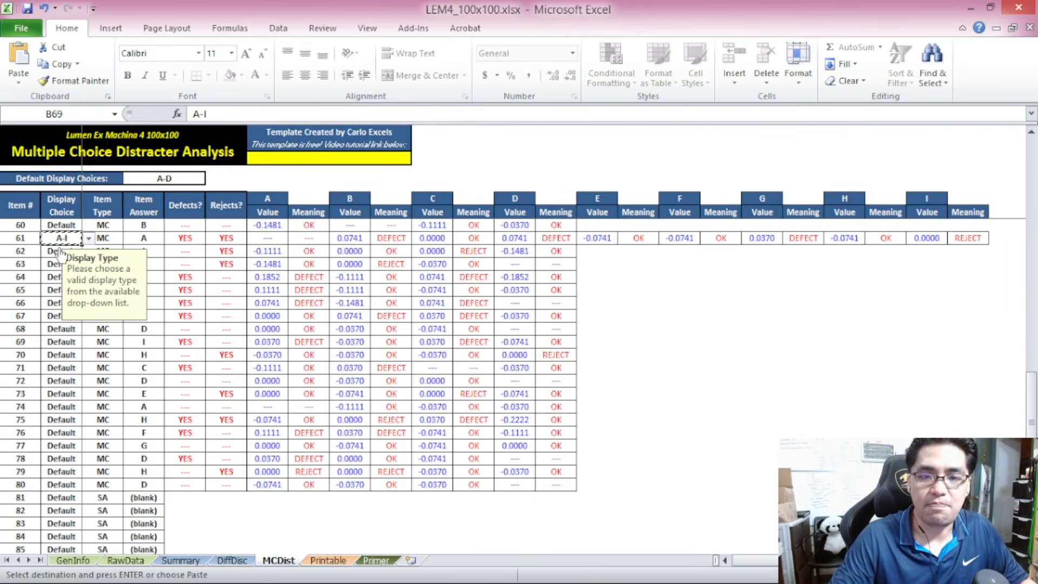
left_click_drag(56, 249, 62, 485)
right_click(58, 406)
left_click(86, 207)
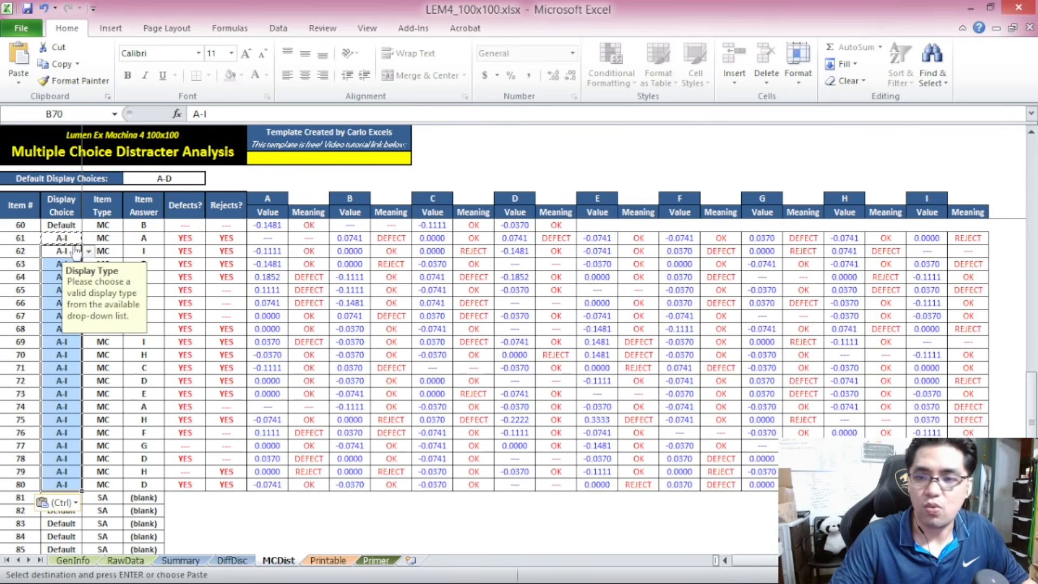
Step: Examine the distracter results for items 61 to 80 and compare them with the rows for non-multiple-choice items 81 to 87
left_click(506, 223)
scroll(505, 223, "up", 1)
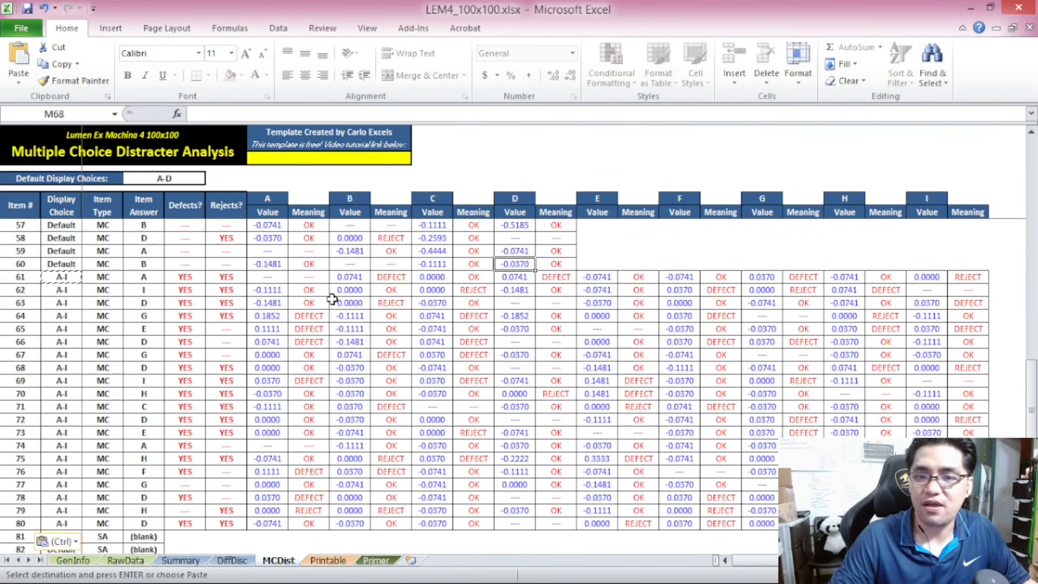
mouse_move(1024, 377)
left_mouse_down()
mouse_move(1028, 162)
mouse_move(1027, 391)
left_mouse_up()
left_click_drag(61, 264, 968, 511)
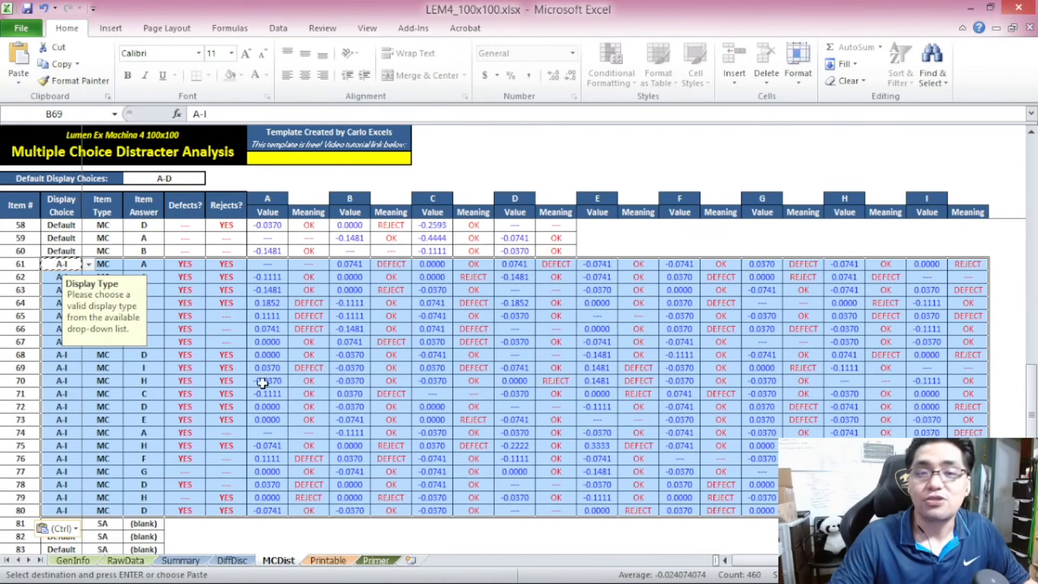
left_click(286, 281)
scroll(286, 281, "down", 2)
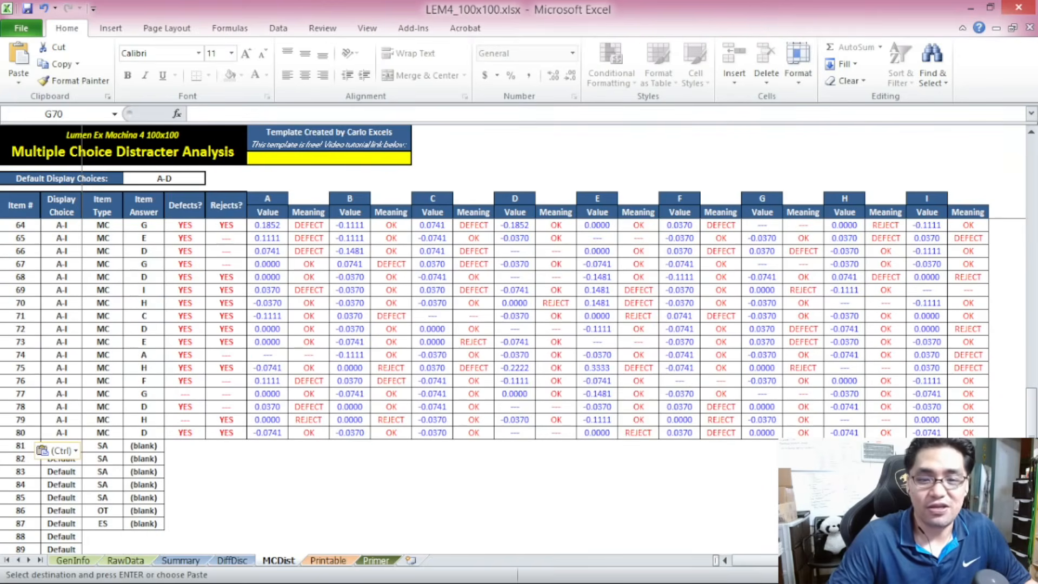
left_click_drag(25, 446, 151, 519)
left_click_drag(192, 447, 965, 523)
scroll(359, 420, "up", 2)
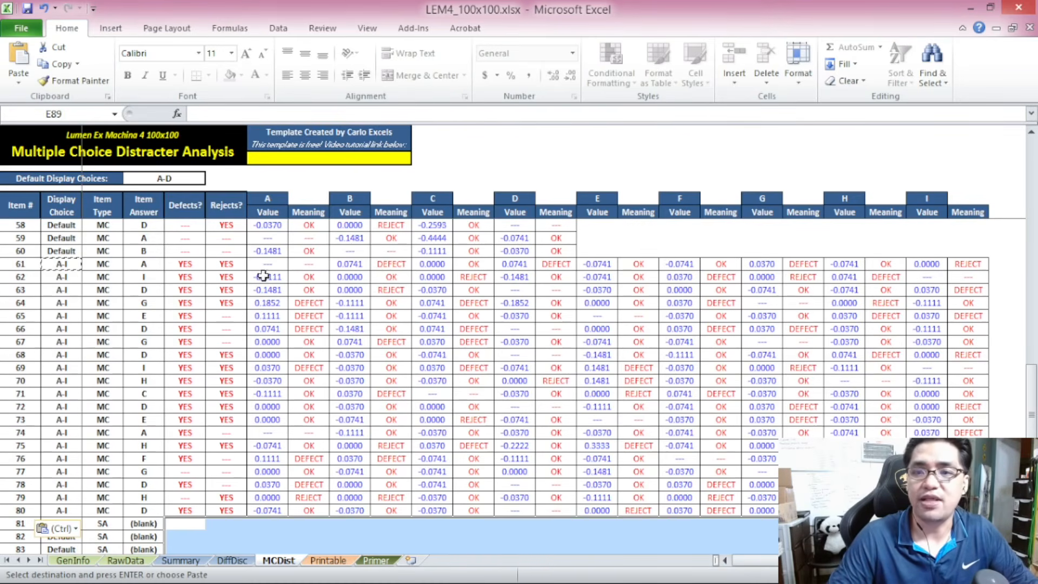
left_click_drag(968, 511, 40, 251)
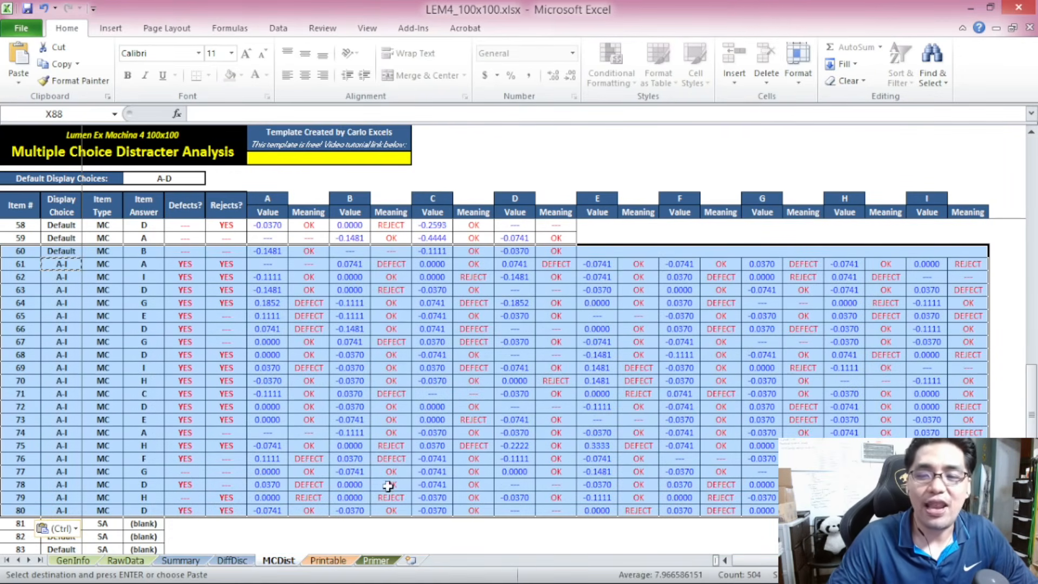
Step: Review the Multiple Choice Distracter Analysis and Bankable Items sections on the Printable sheet against the MCDist results
left_click(328, 561)
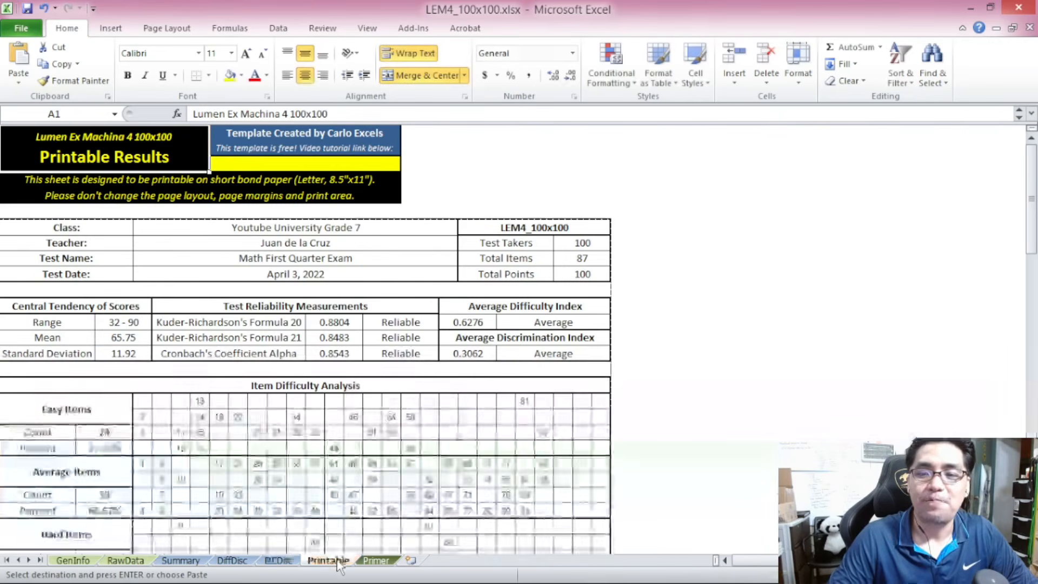
left_click_drag(1032, 189, 1031, 426)
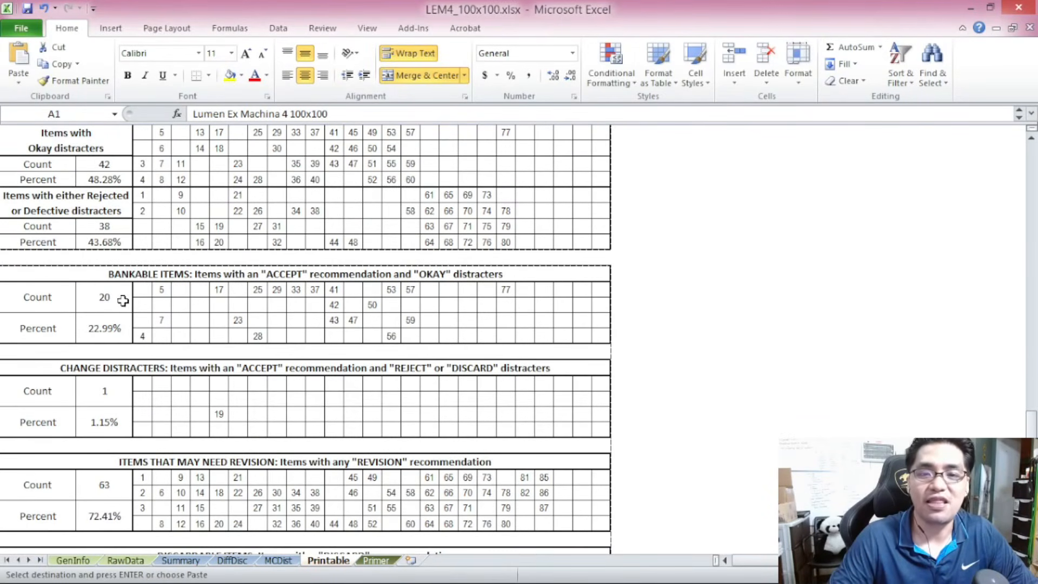
scroll(170, 291, "up", 2)
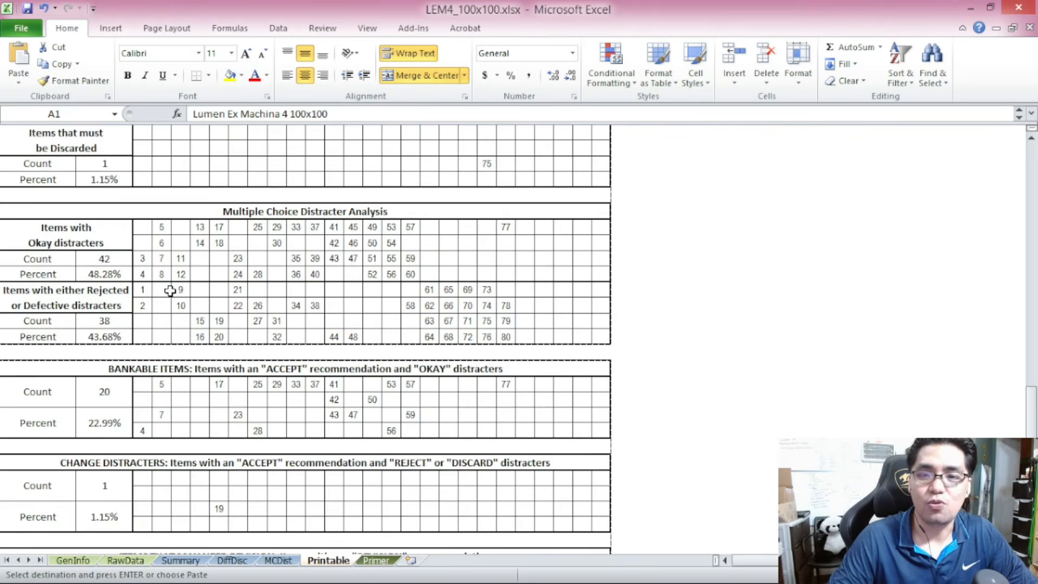
scroll(170, 291, "down", 1)
left_click_drag(123, 167, 371, 222)
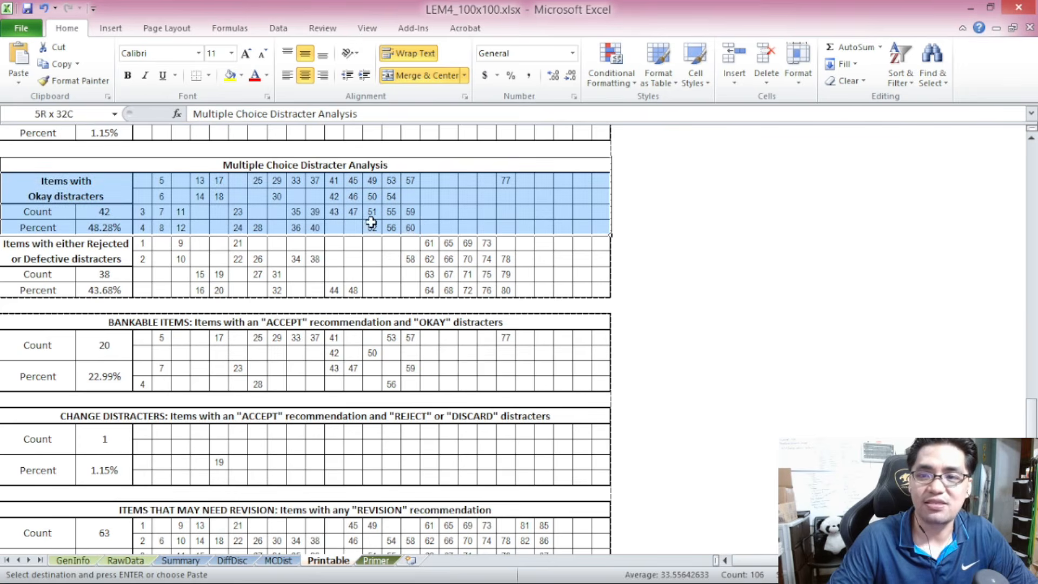
left_click_drag(152, 323, 182, 377)
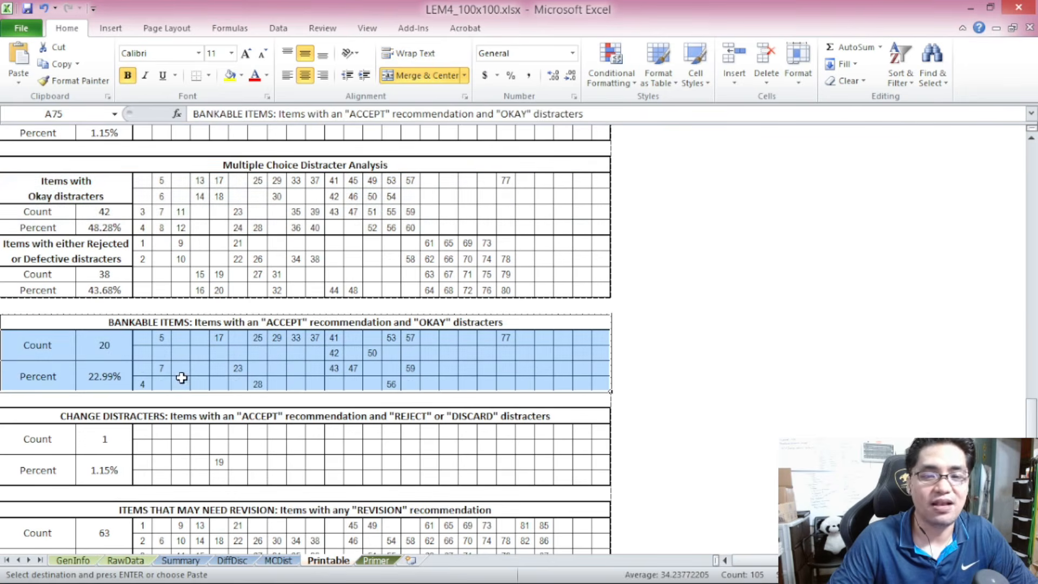
scroll(182, 378, "down", 1)
left_click(278, 560)
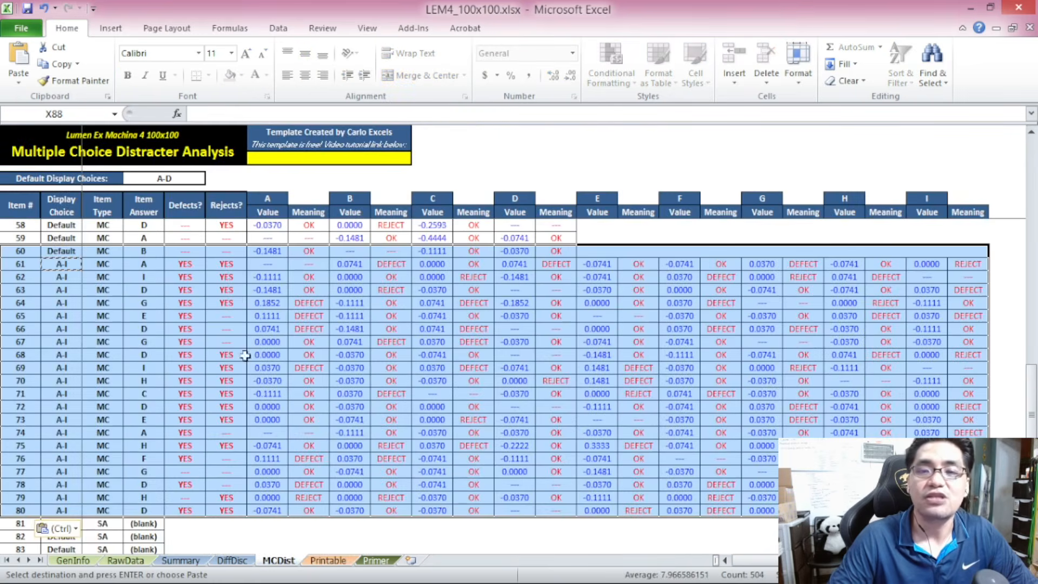
left_click_drag(1030, 396, 1033, 393)
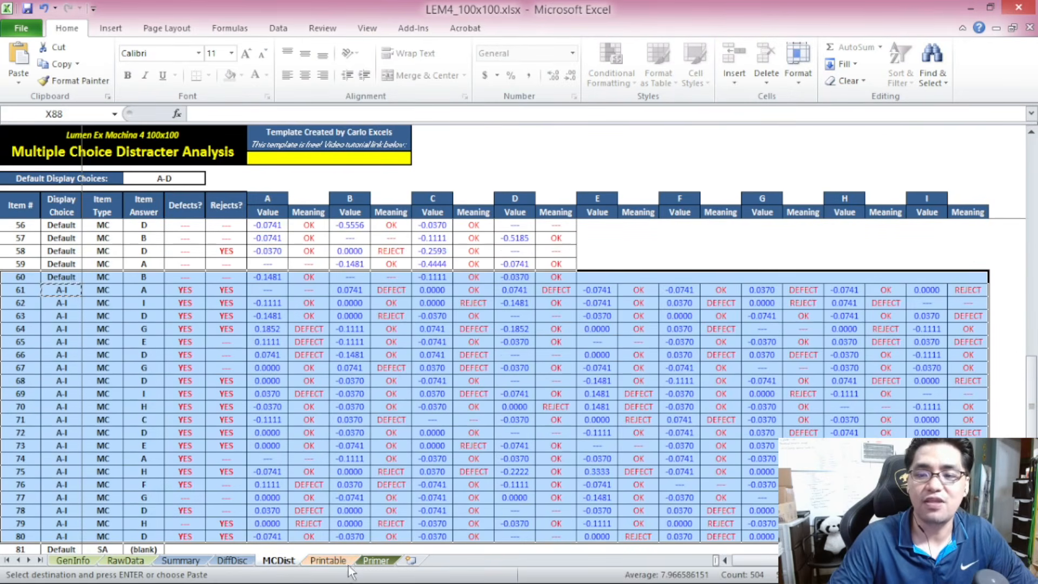
left_click(331, 560)
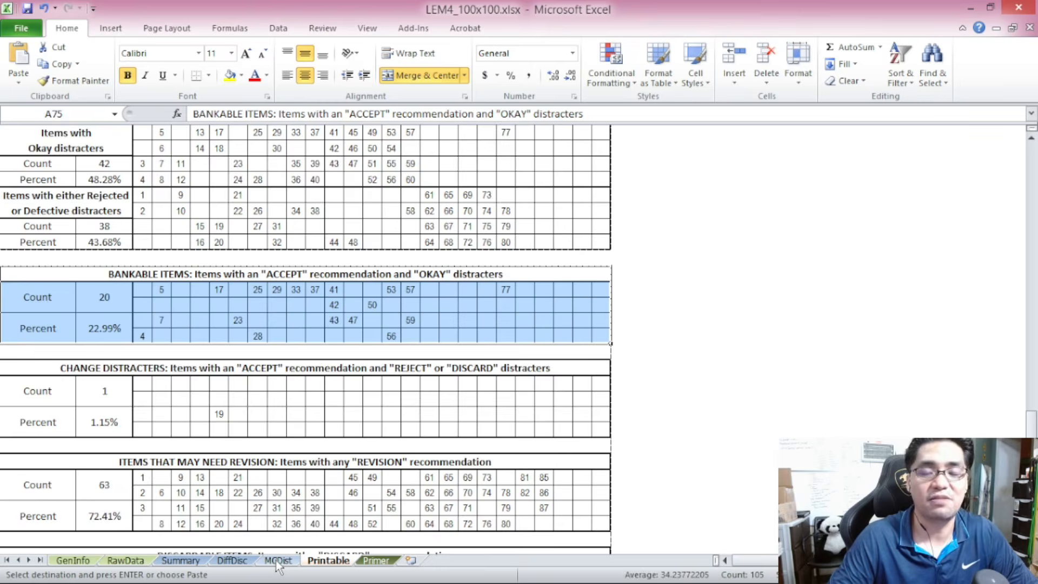
left_click(278, 560)
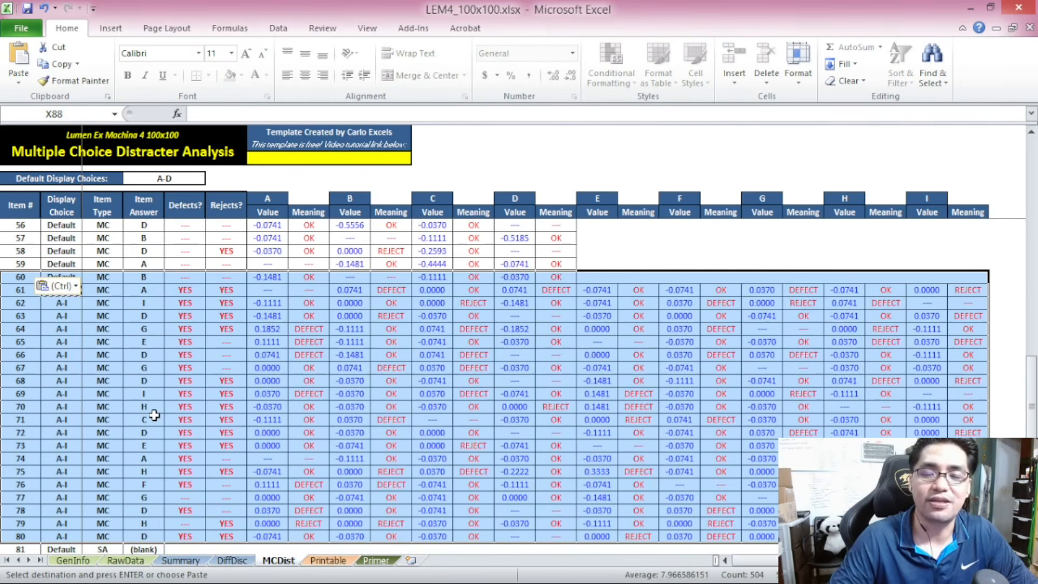
Step: Return to the beginning of the MCDist table and examine its Item #, Display Choice, Item Type and Item Answer columns
key("ctrl+Home")
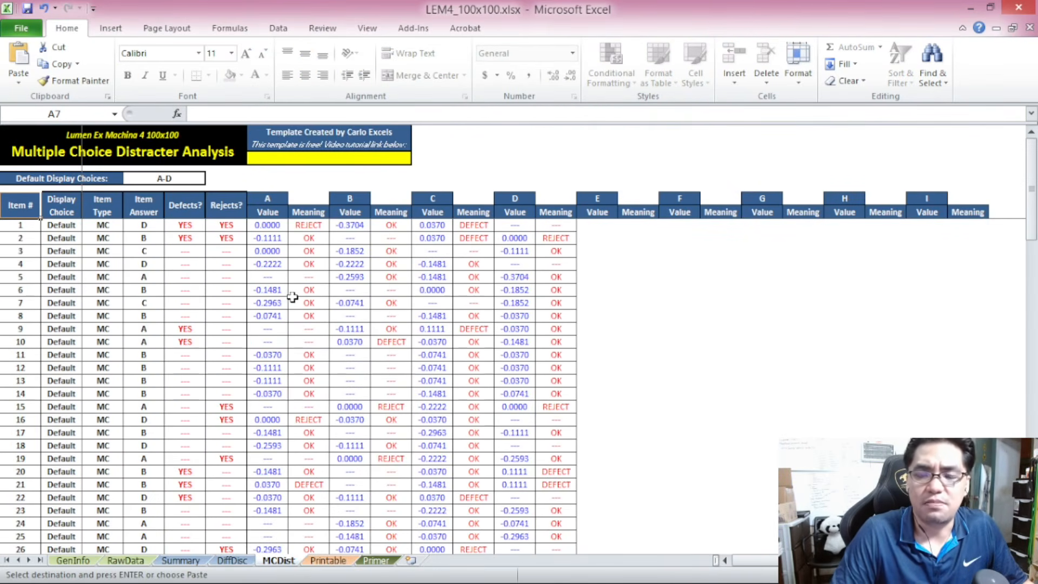
scroll(281, 272, "up", 2)
scroll(281, 272, "up", 1)
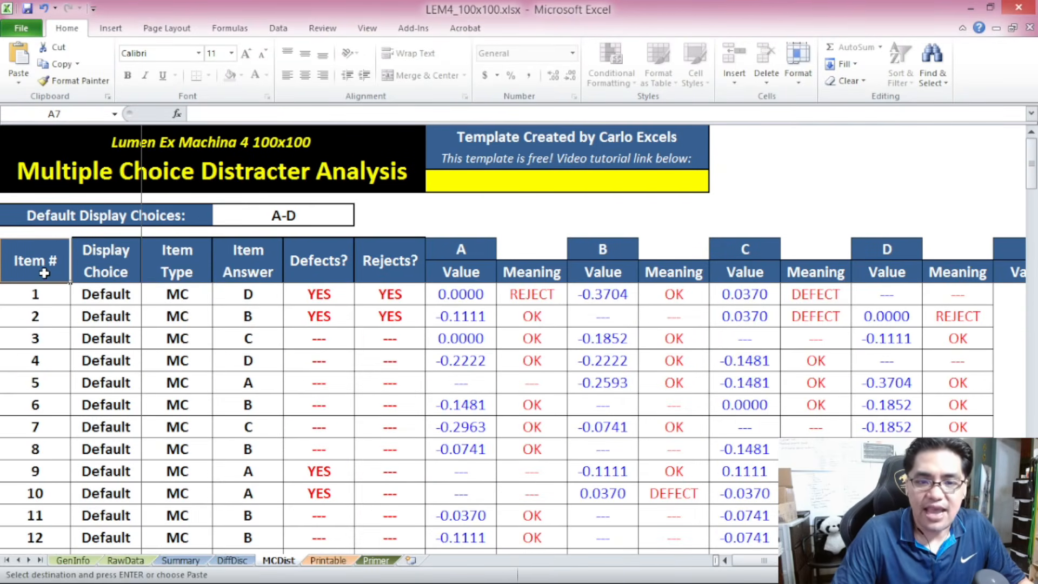
left_click_drag(47, 273, 26, 444)
left_click_drag(100, 296, 104, 472)
left_click_drag(184, 262, 181, 449)
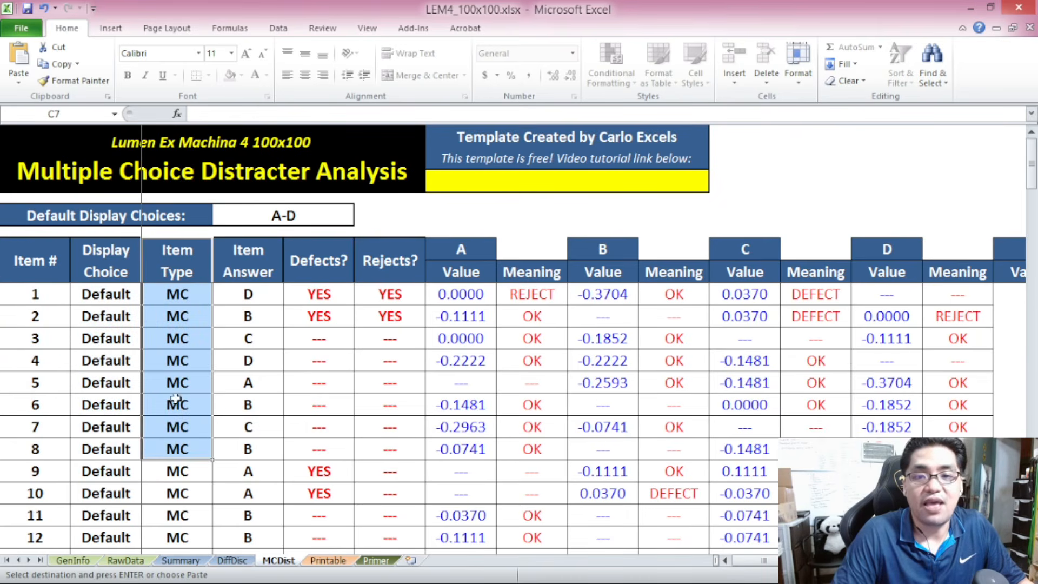
left_click(173, 297)
left_click(260, 257)
left_click(65, 297)
left_click(217, 296)
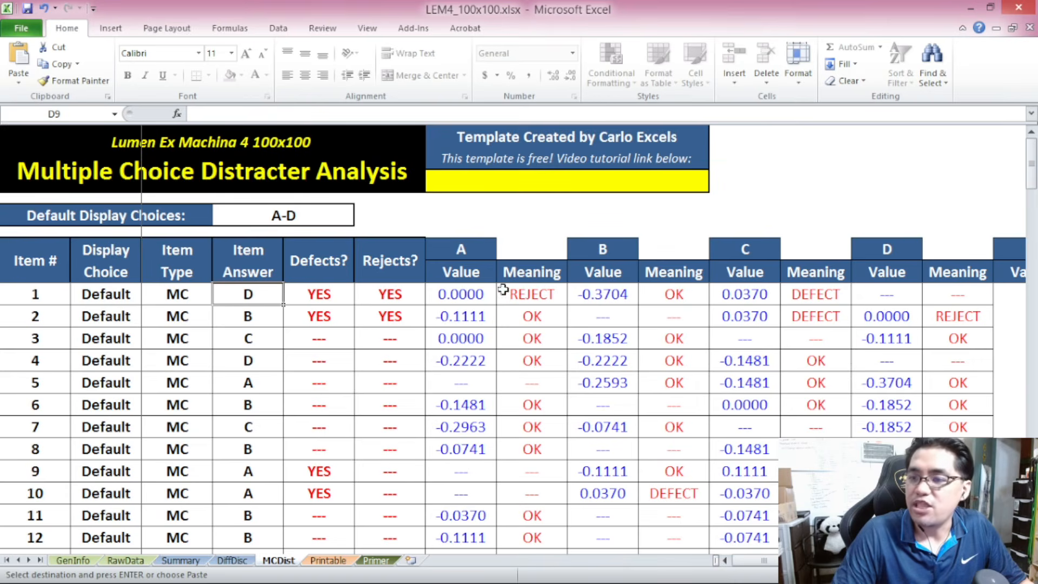
Step: Examine item 1's Value and Meaning entries for choices A to D, including its correct answer
left_click_drag(475, 294, 908, 294)
left_click(956, 293)
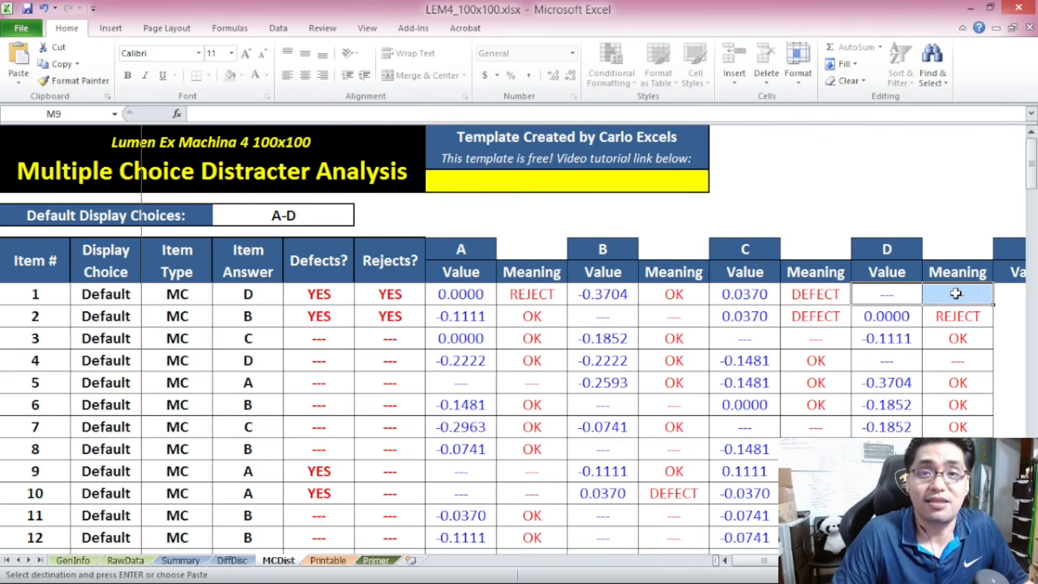
left_click_drag(956, 293, 887, 295)
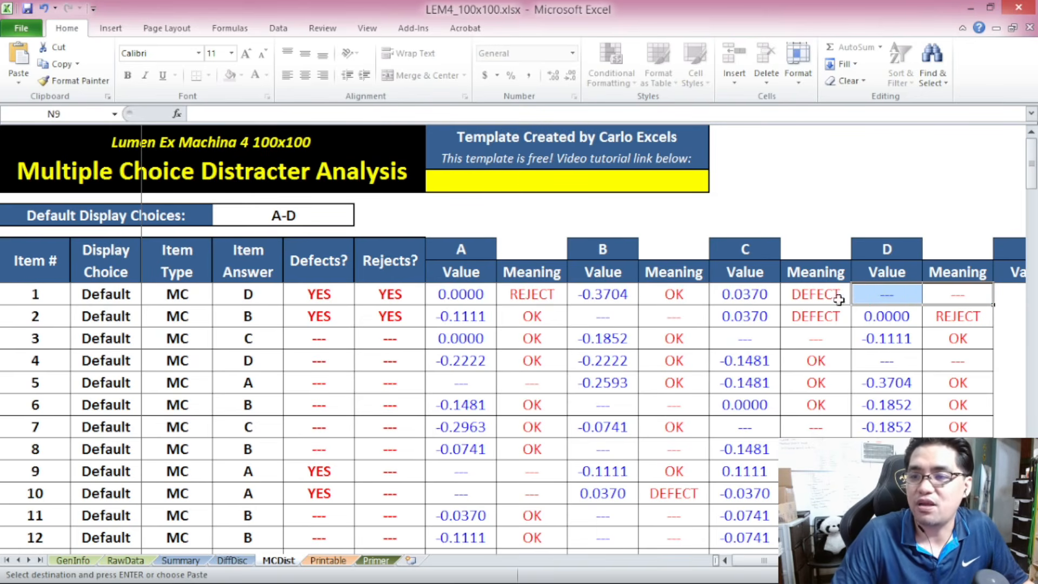
left_click(680, 295)
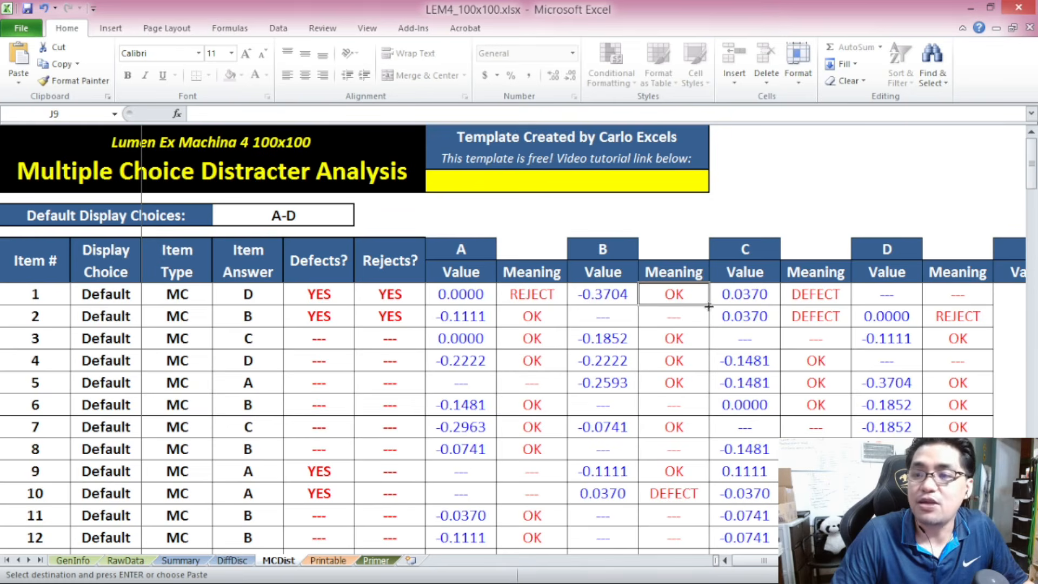
left_click_drag(610, 296, 664, 297)
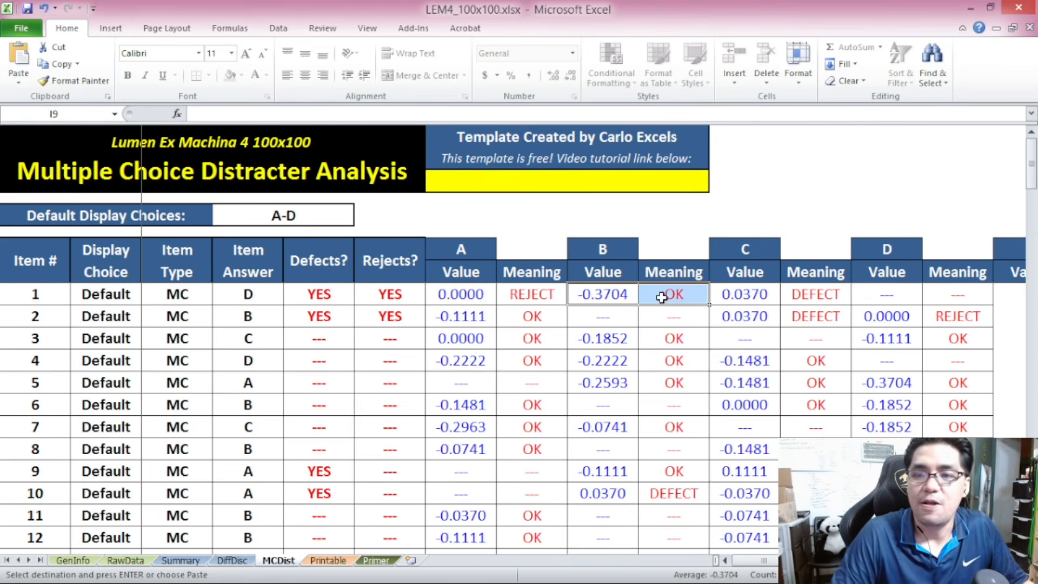
left_click(528, 292)
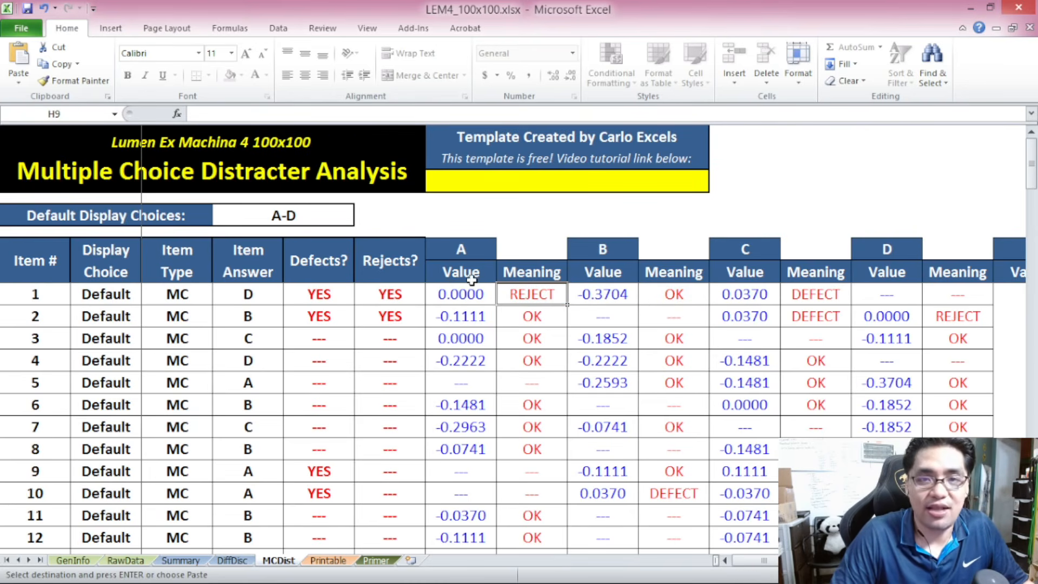
left_click_drag(474, 296, 522, 299)
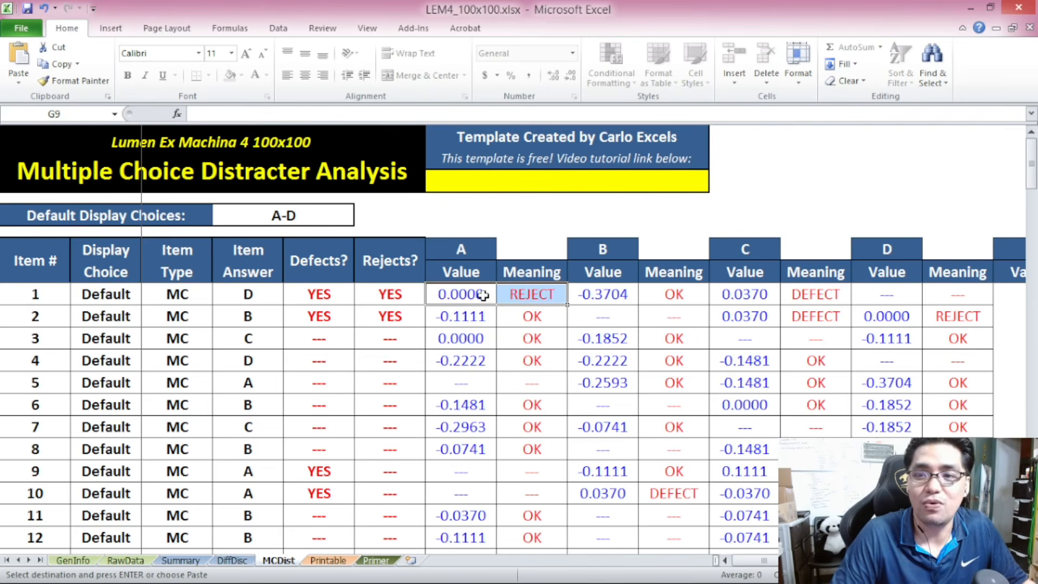
left_click_drag(529, 294, 466, 294)
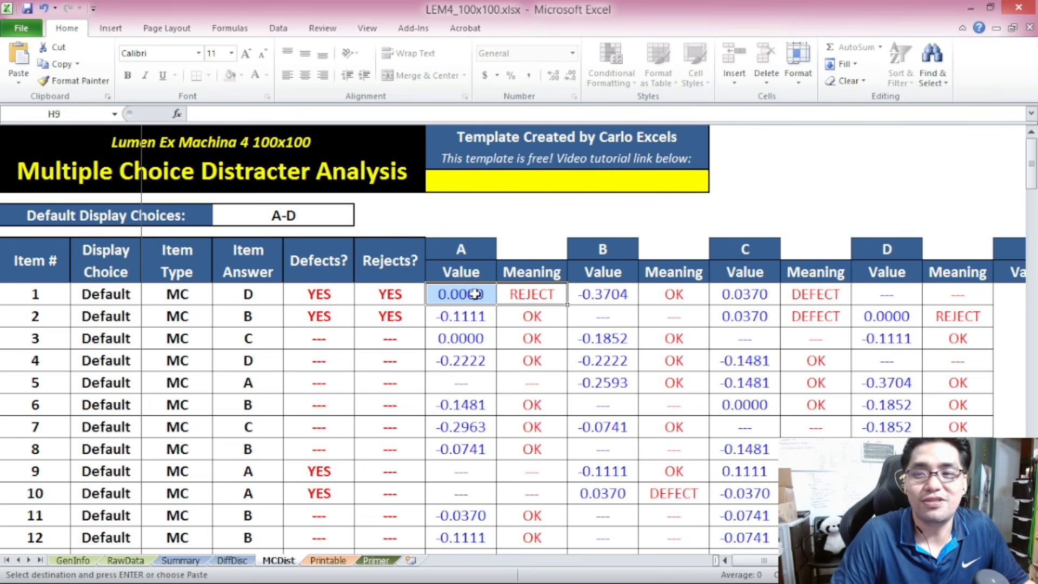
left_click(475, 294)
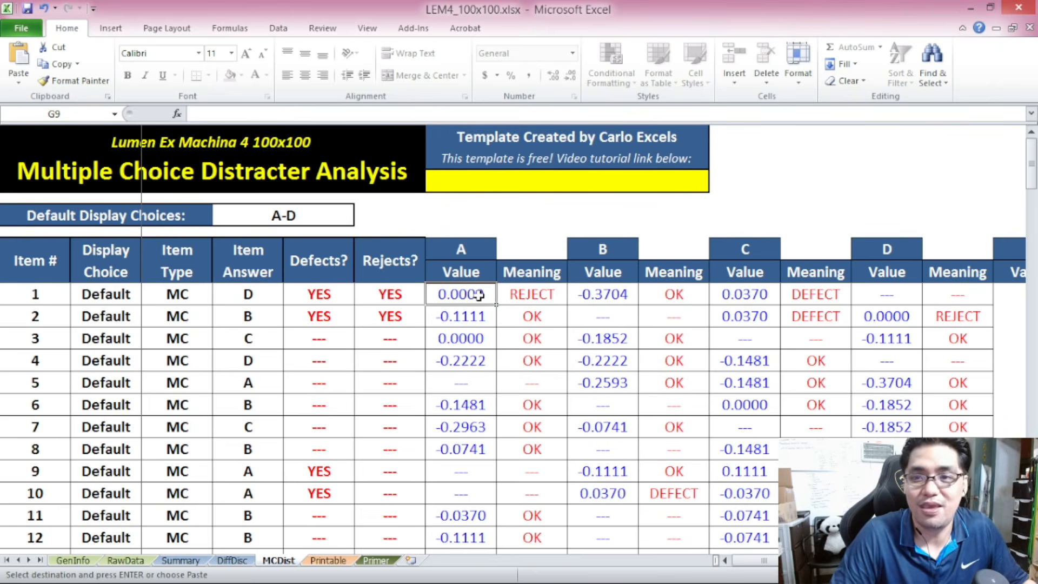
left_click(760, 297)
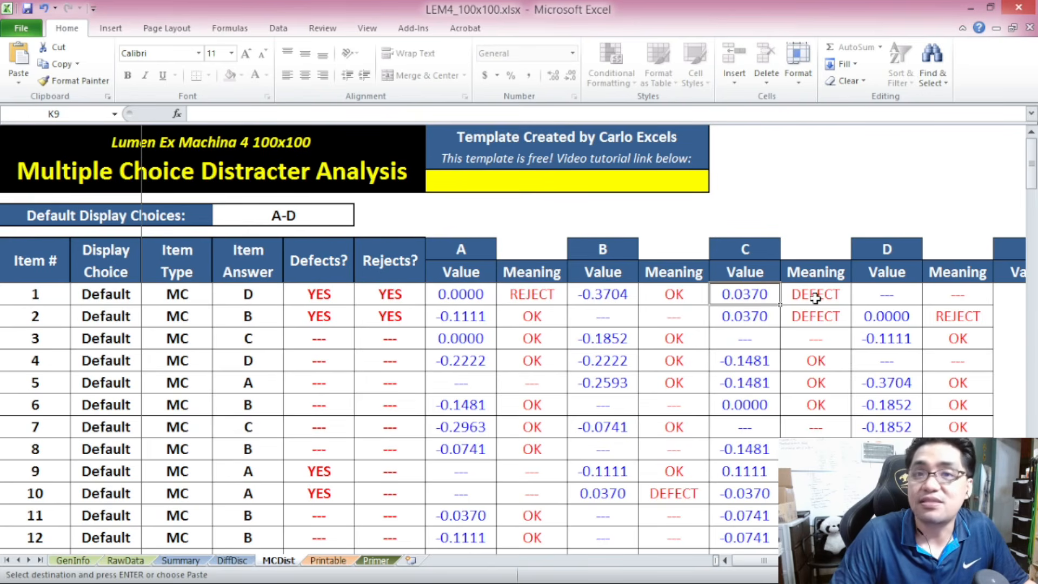
left_click_drag(815, 297, 712, 297)
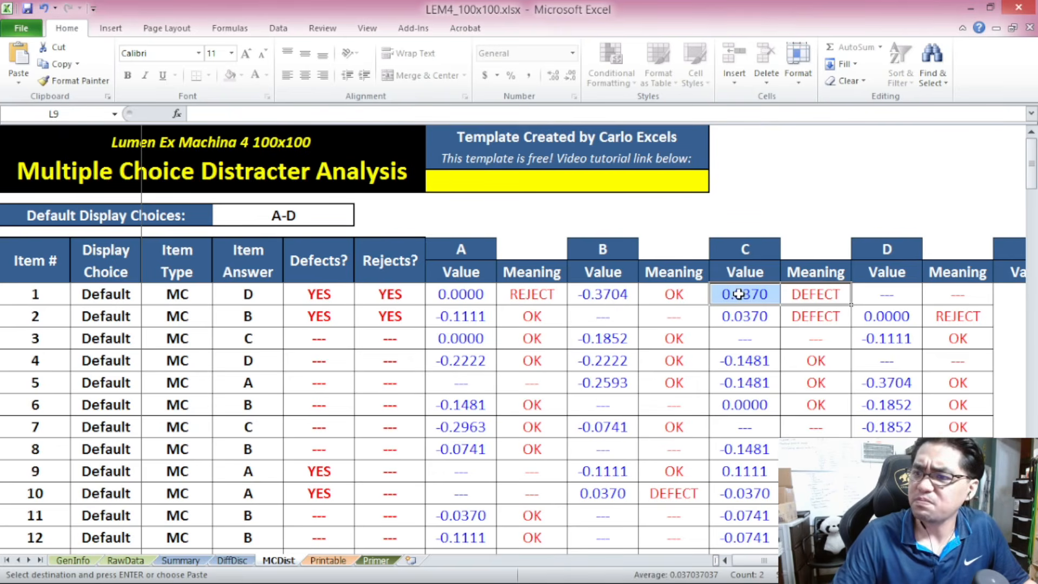
Step: Examine item 1's Value and Meaning entries for distracter C together with the rest of its row
left_click_drag(739, 295, 780, 298)
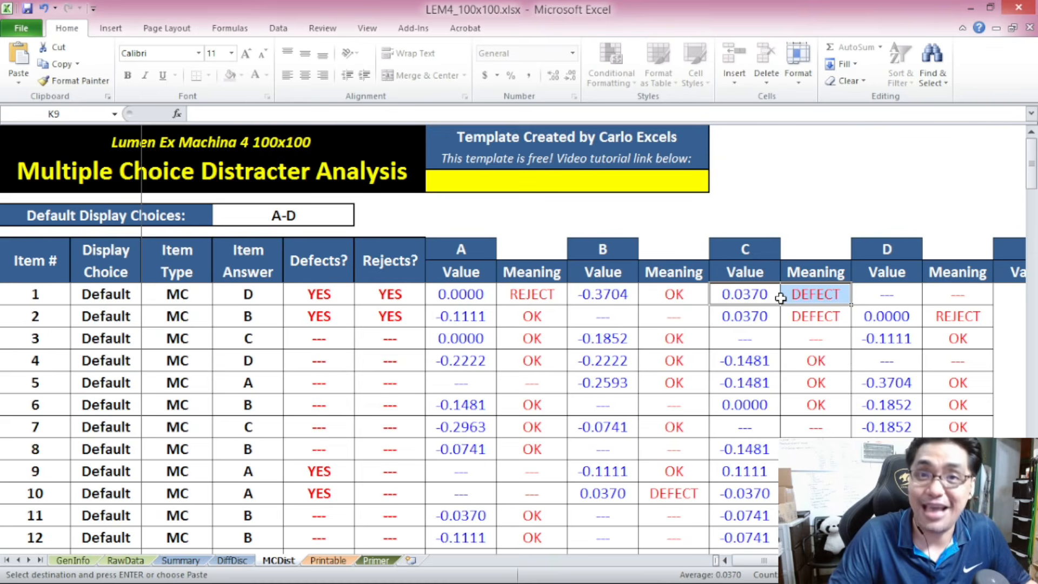
left_click(758, 297)
left_click_drag(750, 291, 799, 295)
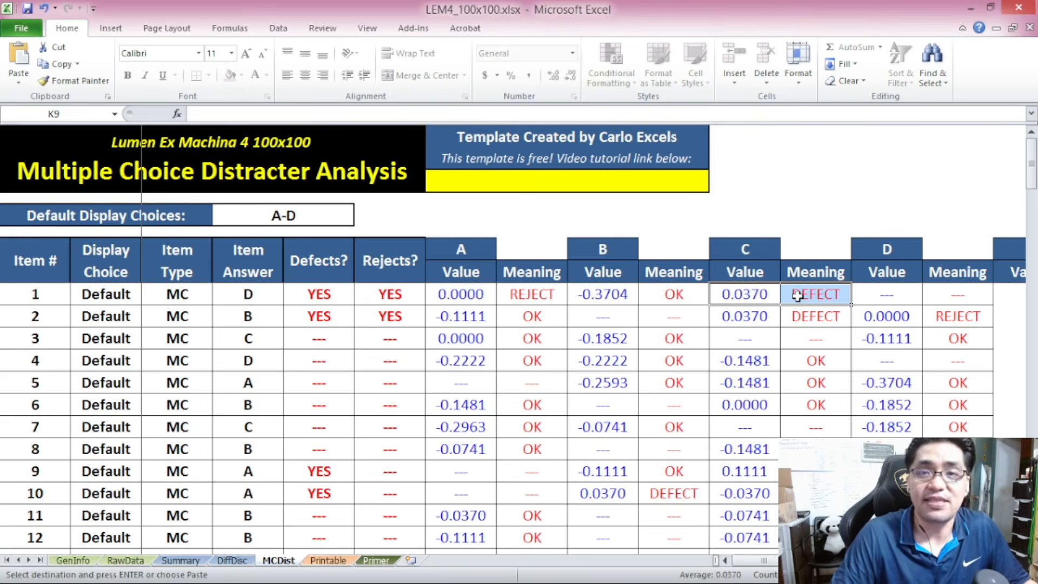
left_click_drag(25, 296, 892, 294)
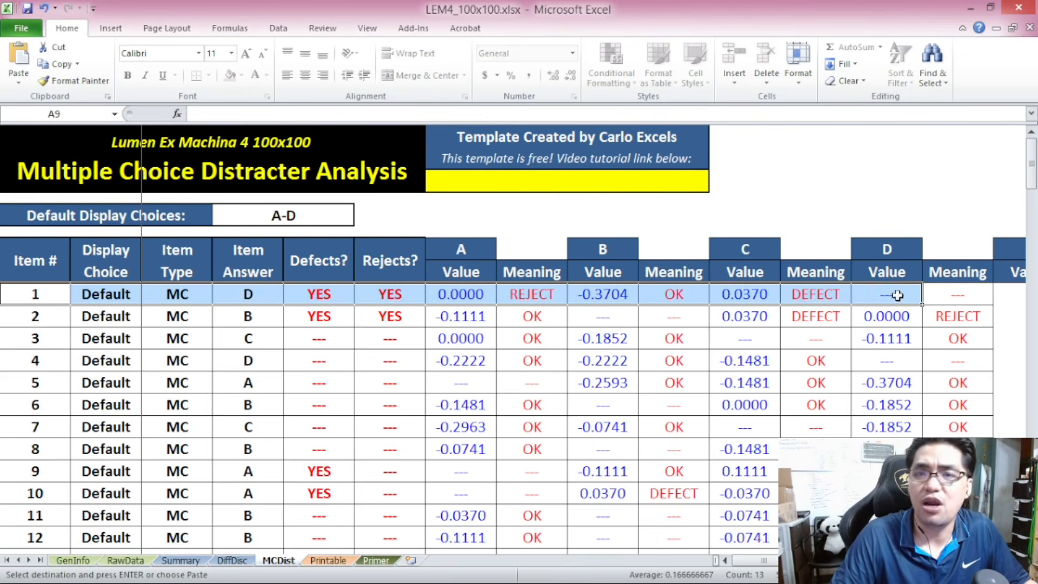
Step: Compare item 3's Value and Meaning entries for choice A with those of item 1
left_click(28, 346)
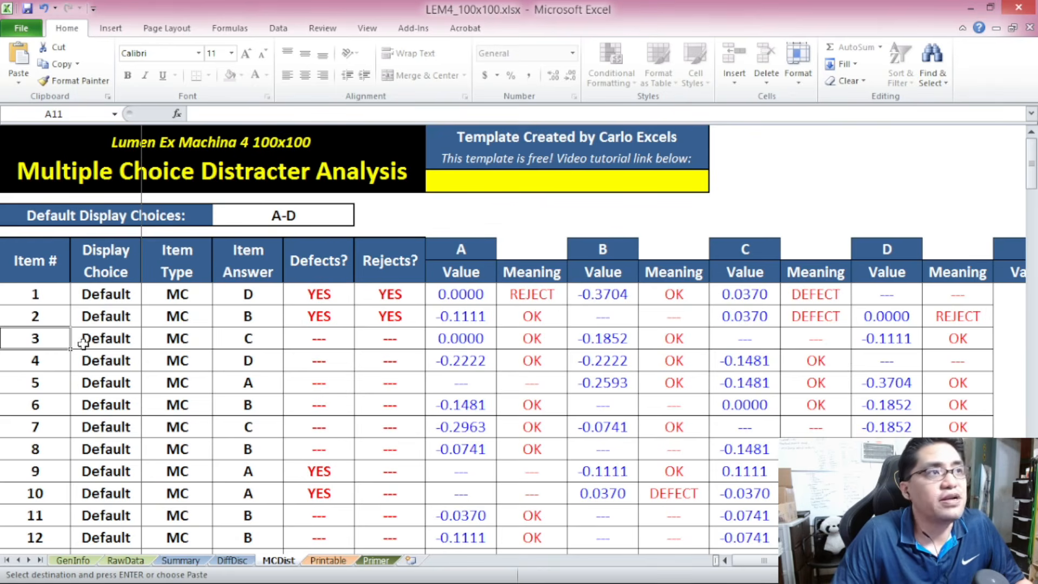
left_click(440, 345)
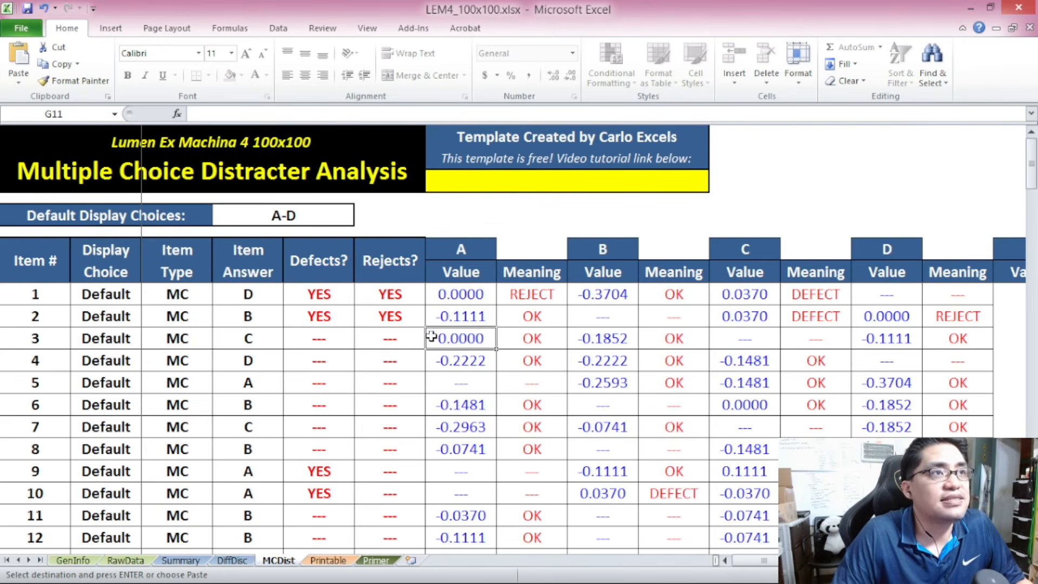
left_click(529, 340)
left_click(460, 295)
left_click(519, 299)
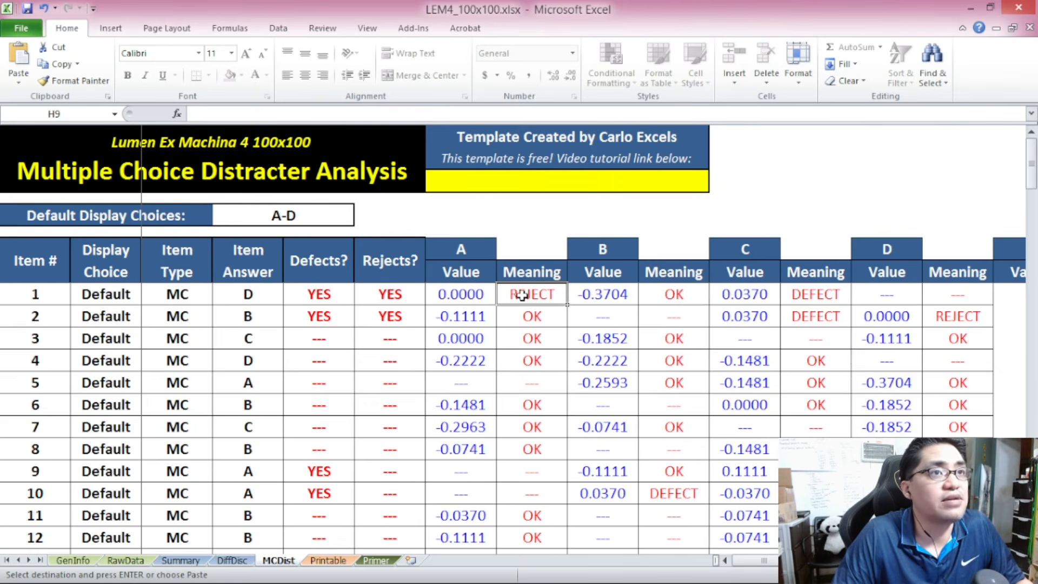
left_click(445, 343)
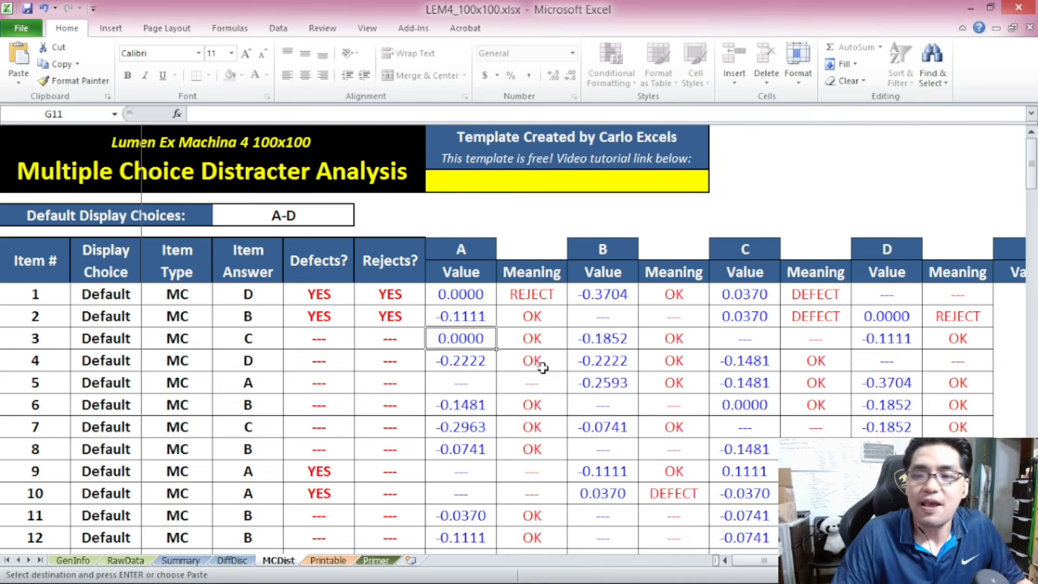
left_click(517, 339)
left_click_drag(467, 338, 499, 341)
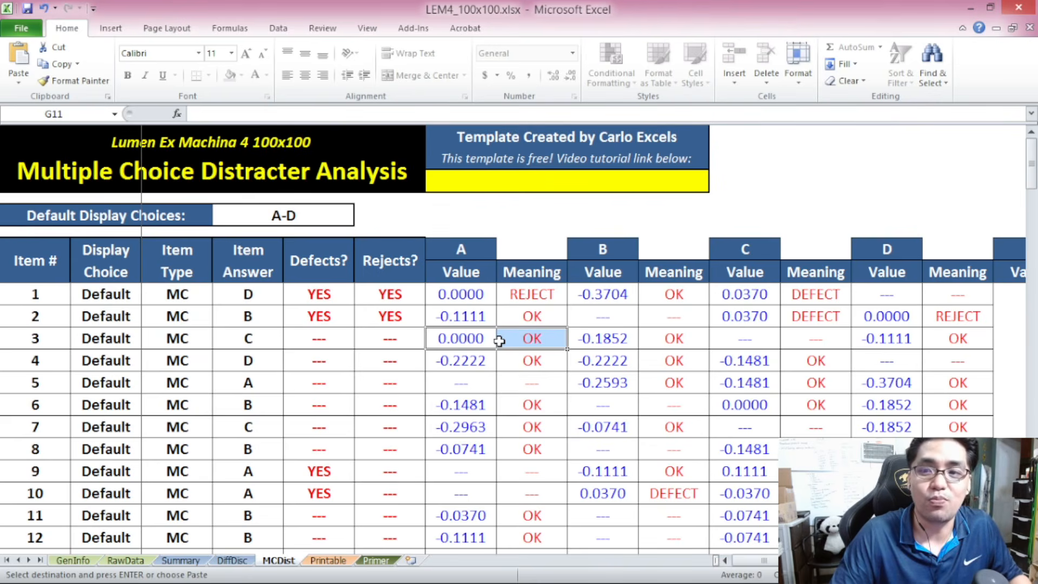
left_click_drag(452, 340, 504, 342)
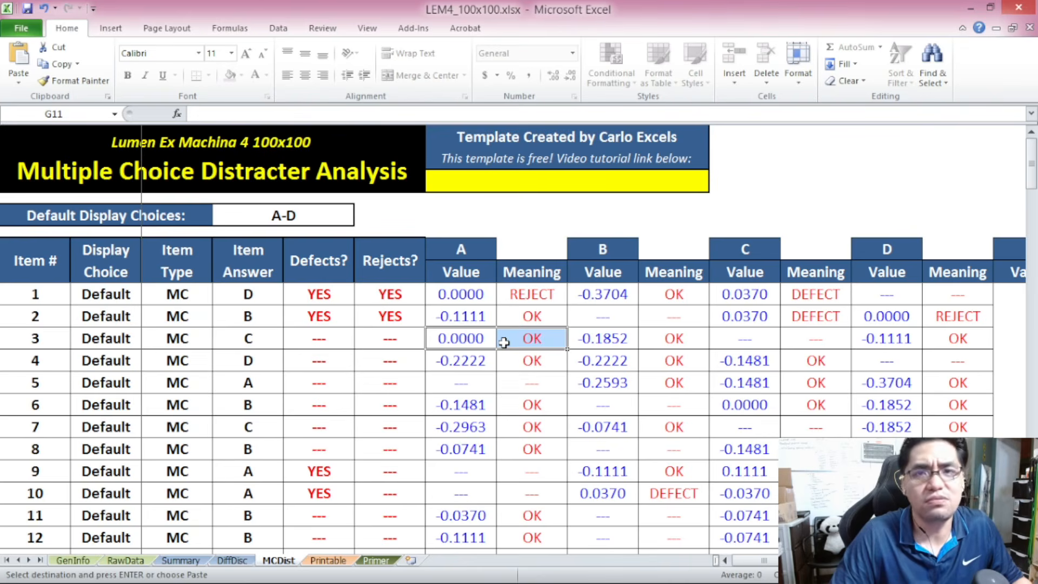
left_click(508, 342)
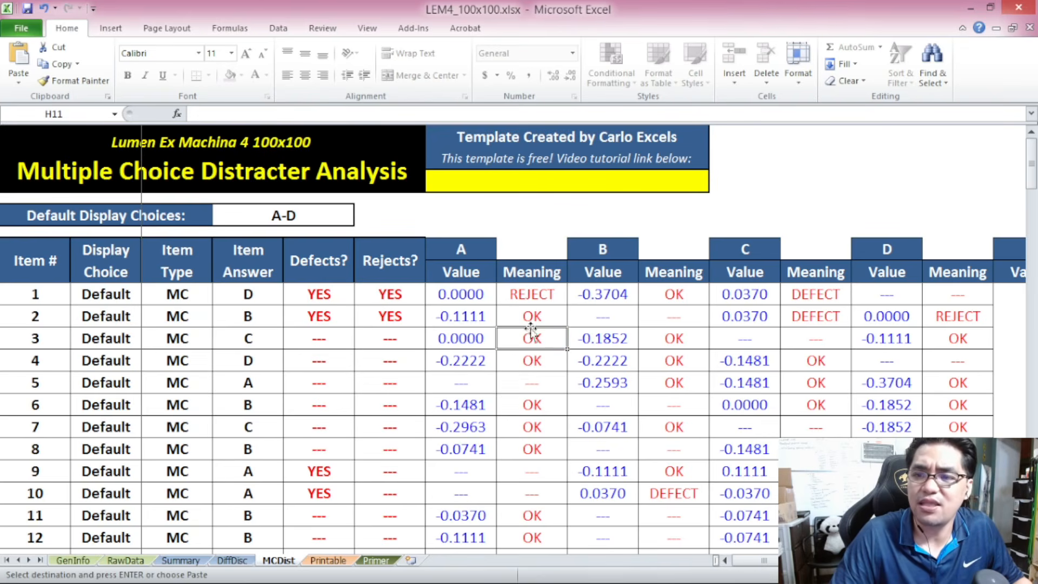
Step: Recheck item 1's choice A Value and Meaning against item 3's, finishing at the MCDist sheet's title cell
left_click_drag(463, 295, 521, 294)
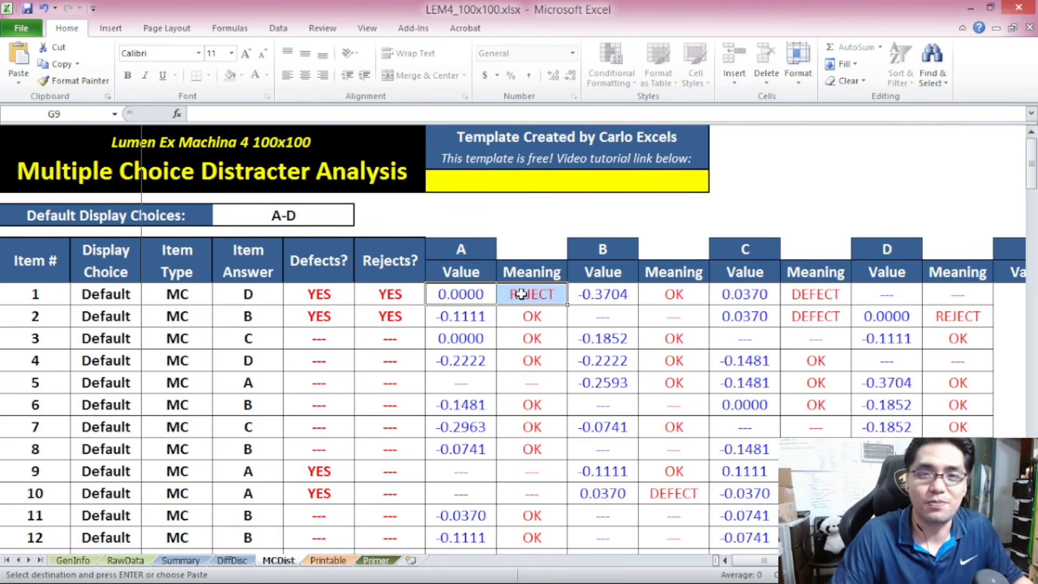
left_click(520, 294)
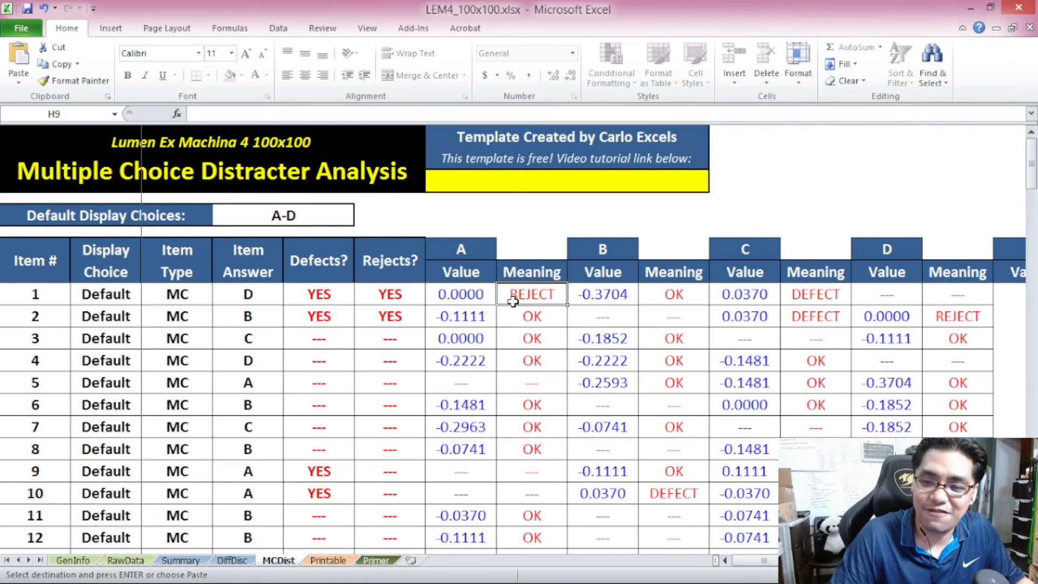
left_click(478, 339)
left_click(530, 339)
left_click(475, 296)
left_click(524, 296)
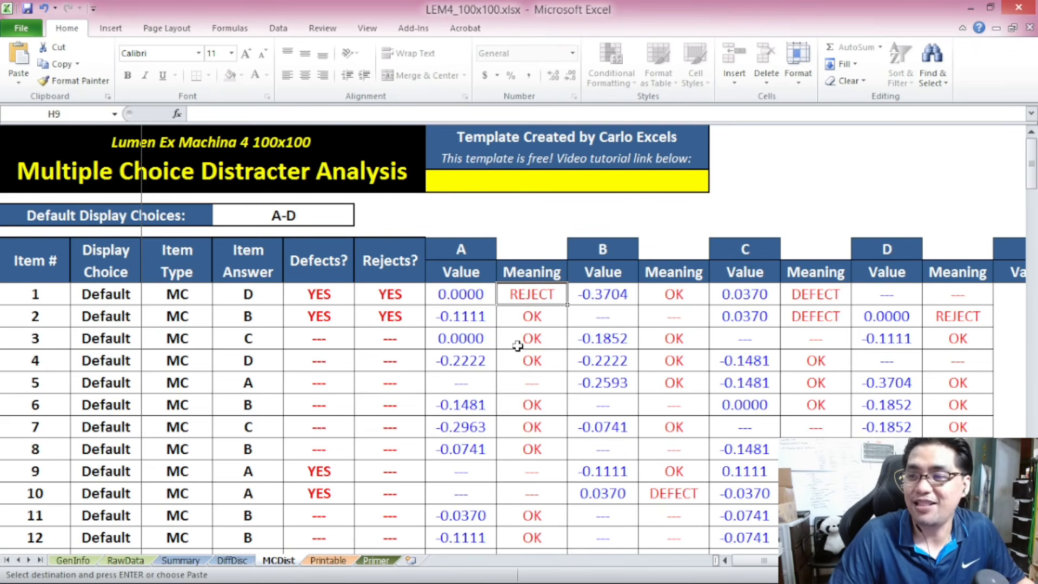
mouse_move(1033, 159)
left_mouse_down()
mouse_move(1035, 184)
mouse_move(1034, 160)
left_mouse_up()
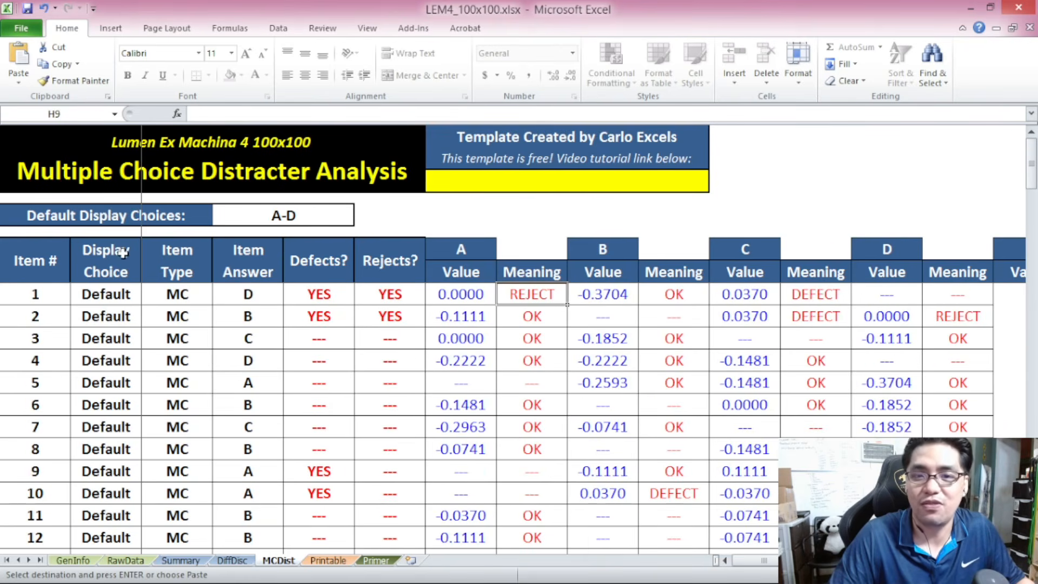
left_click(196, 173)
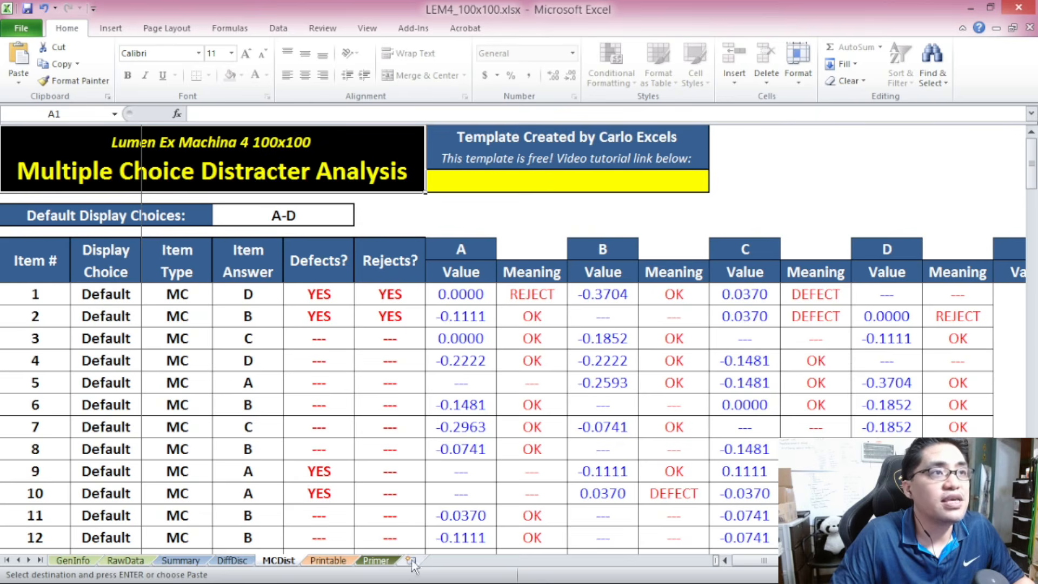
Step: Open the Primer sheet and review it from its beginning through the Test Reliability section, including KR-20, KR-21 and Cronbach's Coefficient Alpha
left_click(377, 561)
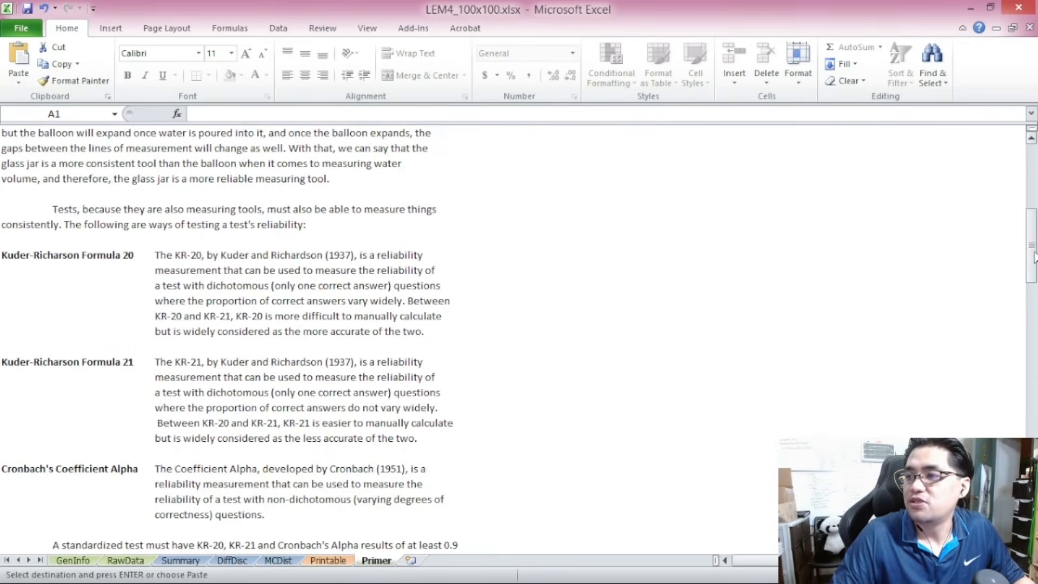
left_click_drag(1034, 257, 1033, 189)
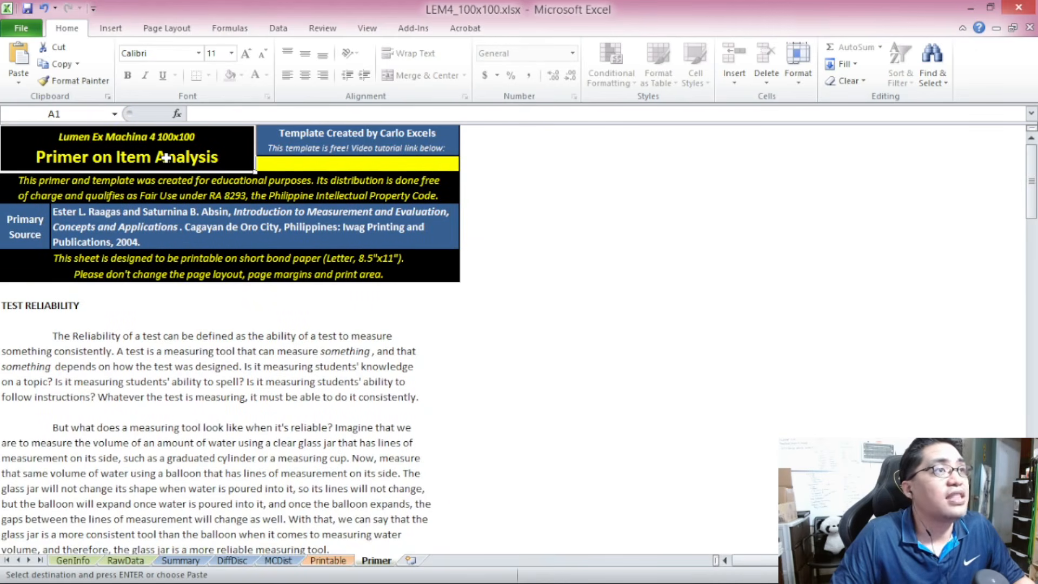
scroll(177, 245, "down", 3)
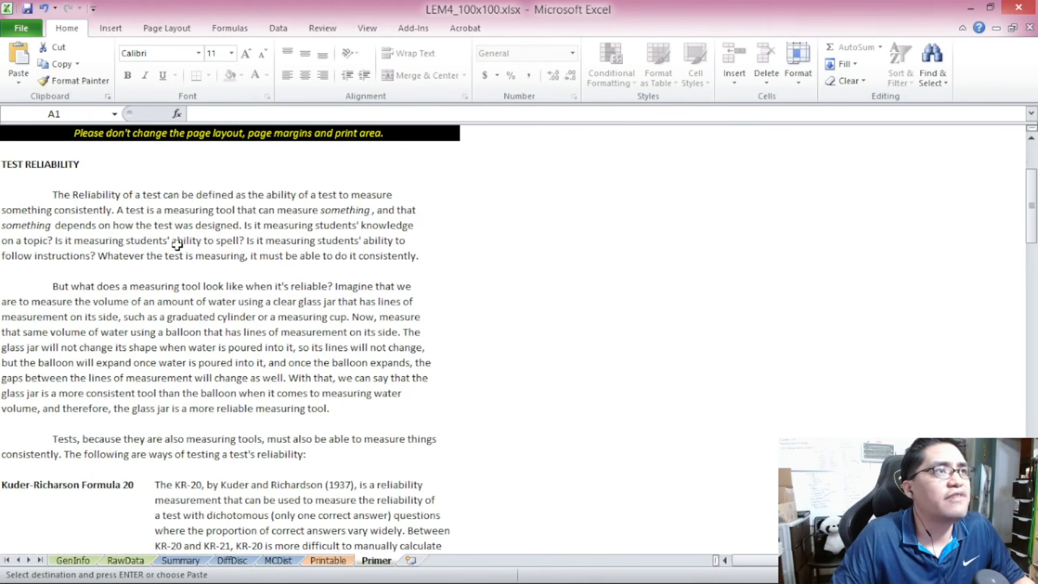
scroll(177, 245, "down", 1)
scroll(178, 245, "up", 1)
scroll(177, 245, "down", 3)
scroll(178, 245, "down", 9)
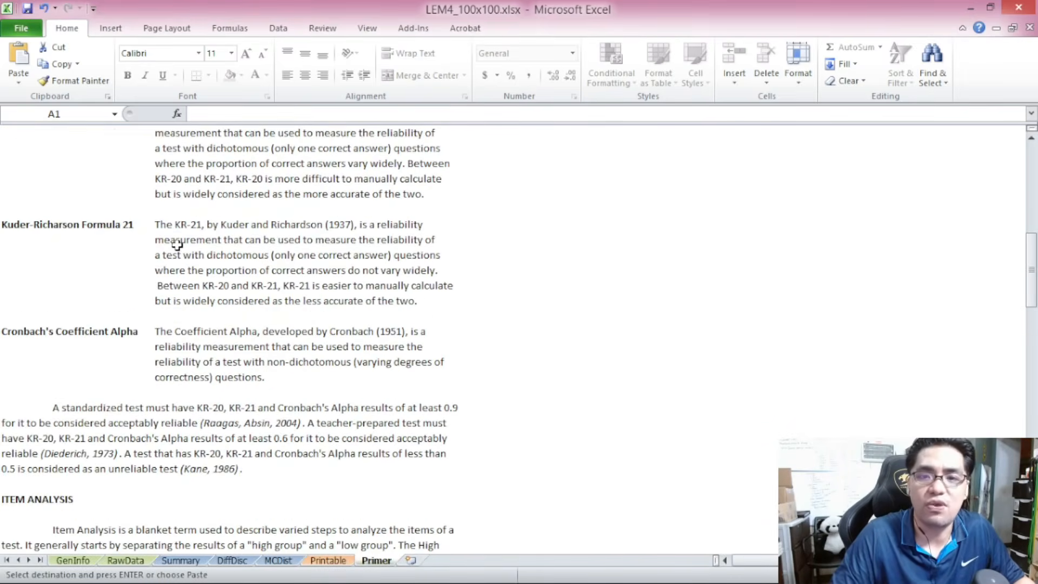
Step: Review the Primer's sections from Item Analysis to Item Recommendation and Banking, and return to the GenInfo sheet
scroll(178, 245, "down", 1)
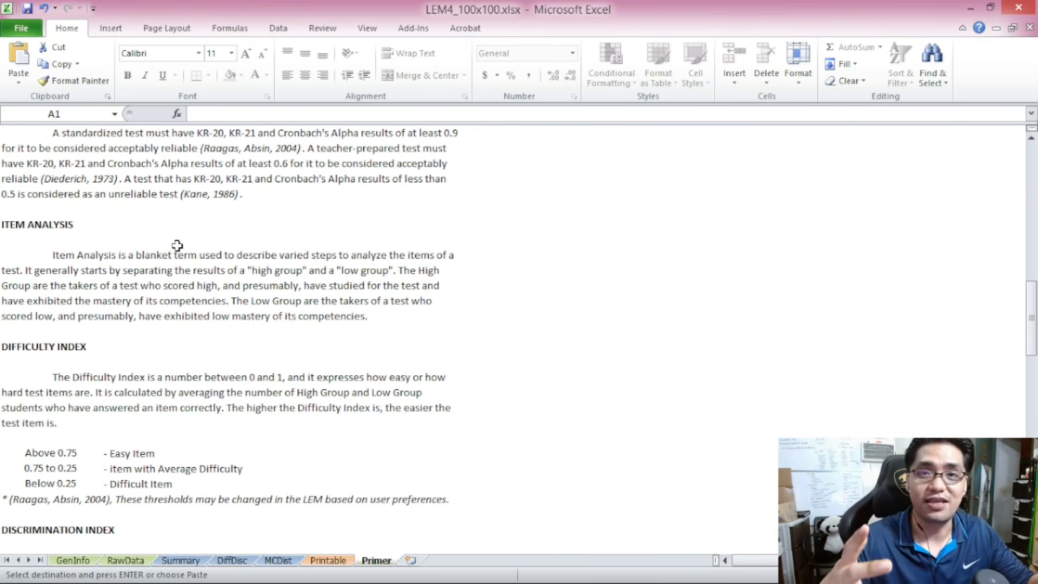
scroll(178, 245, "down", 8)
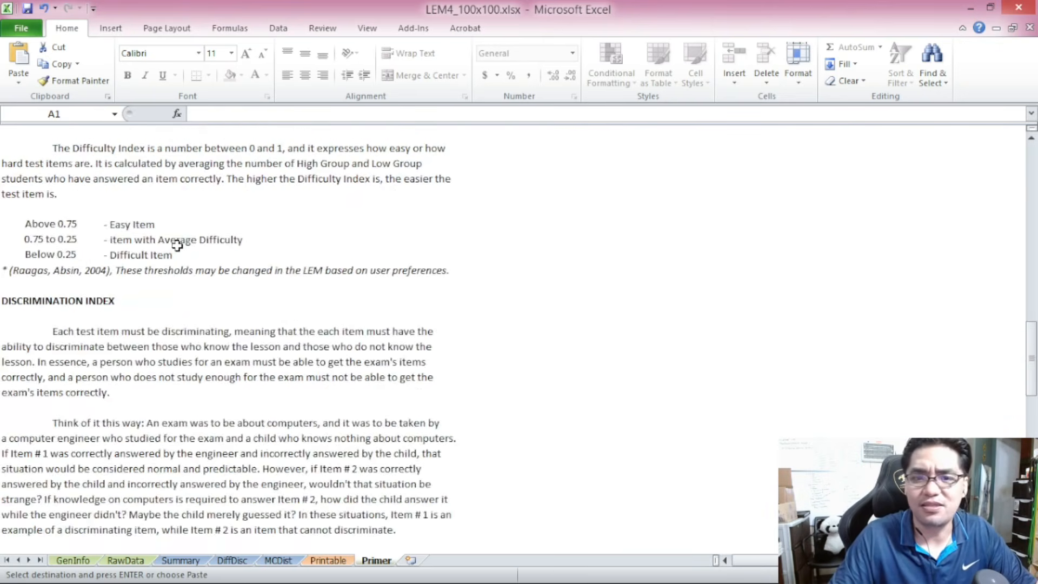
scroll(177, 245, "down", 10)
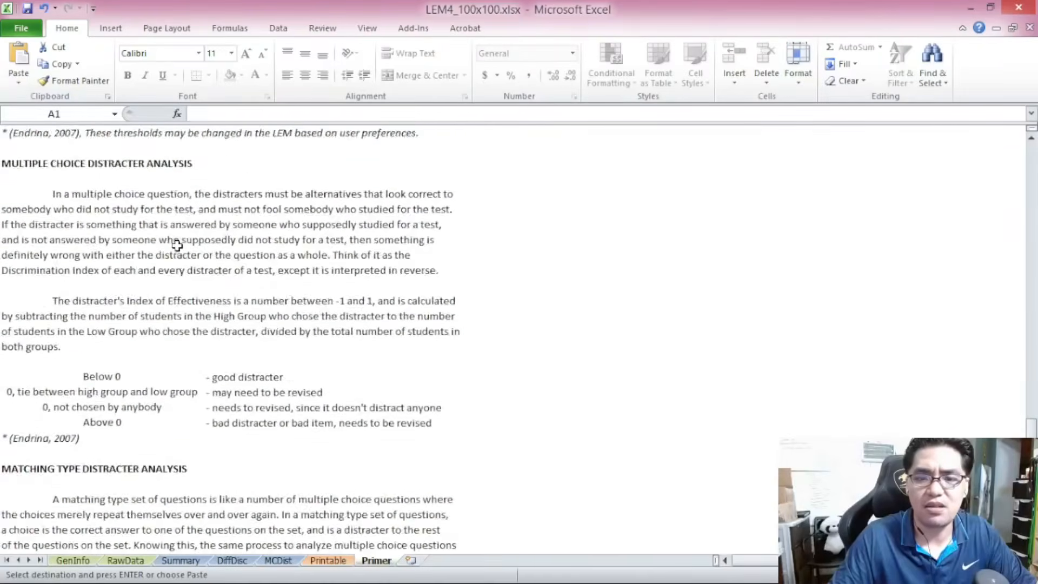
scroll(178, 245, "down", 5)
scroll(787, 343, "up", 1)
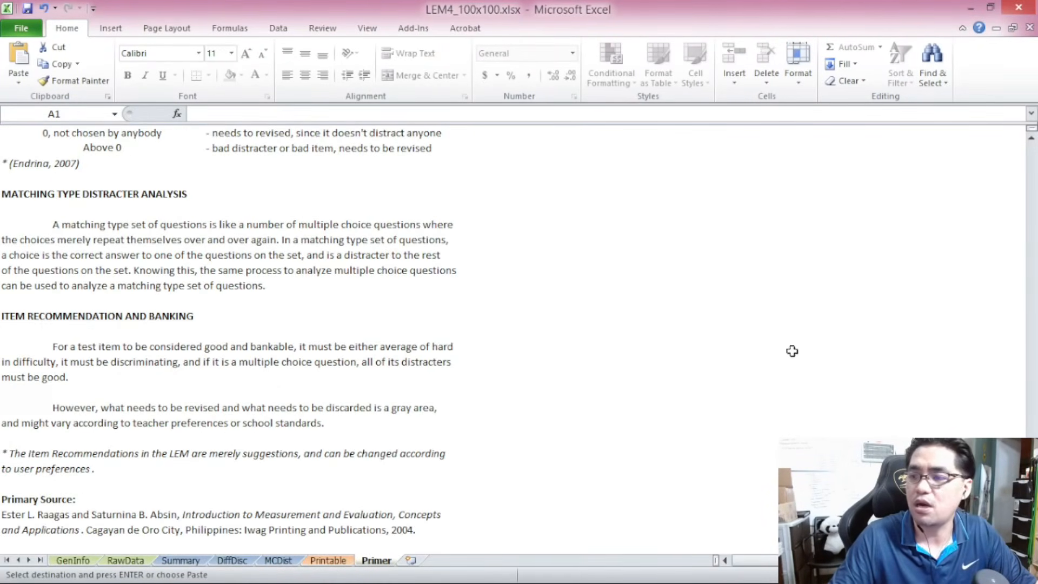
scroll(237, 261, "up", 20)
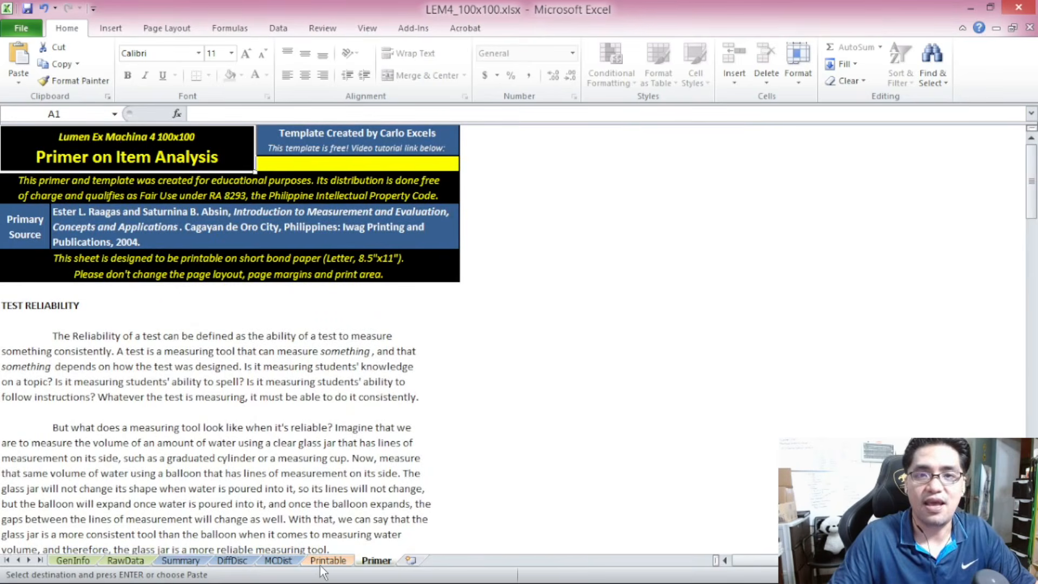
left_click(73, 560)
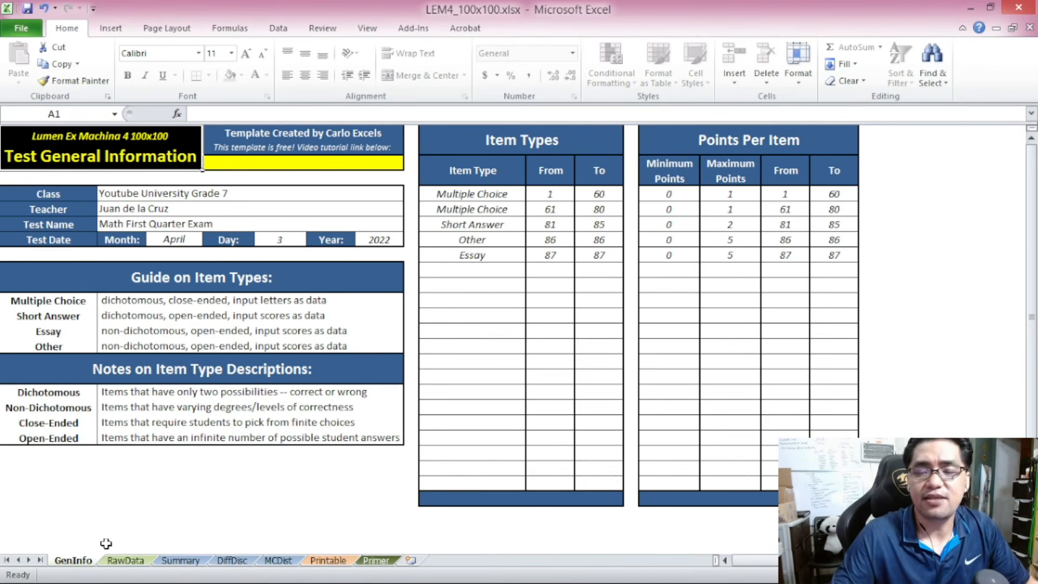